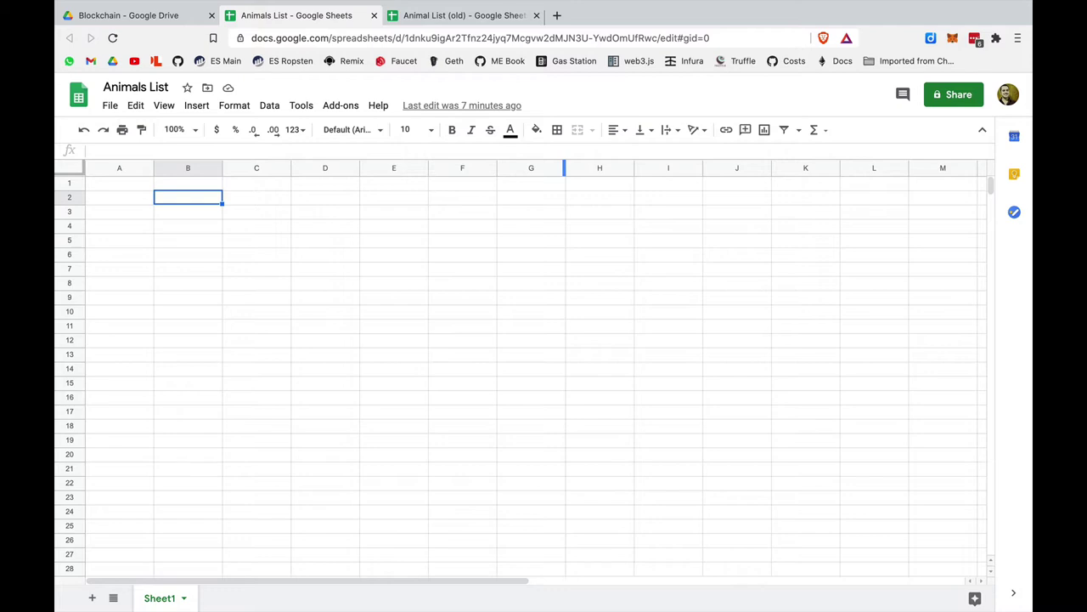
- Enter the header John in A1 and Peter in C1
click(119, 183)
text(John)
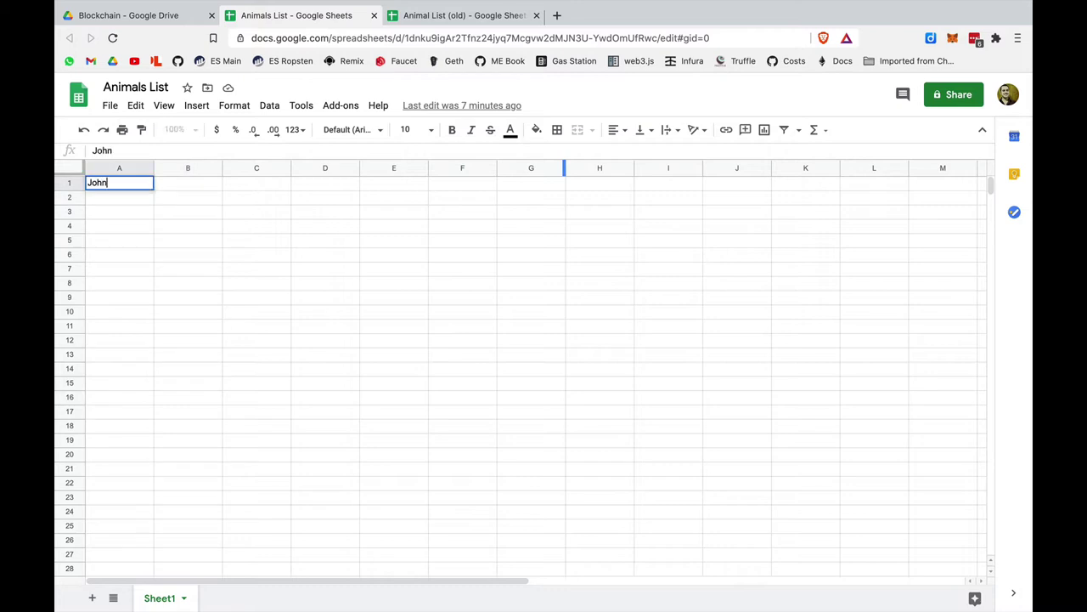
click(256, 183)
text(Peter)
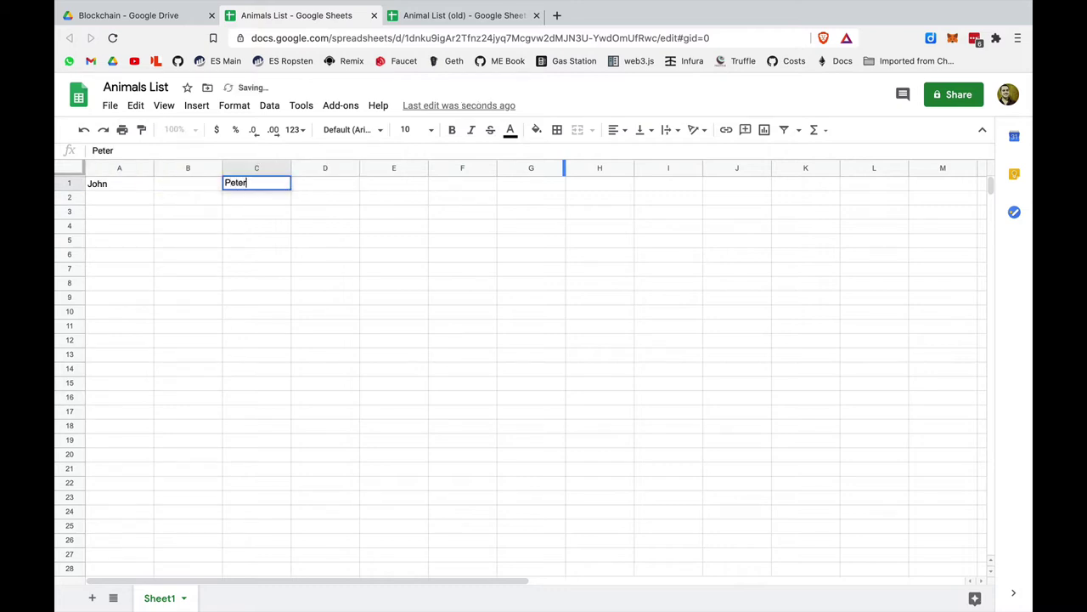
click(188, 183)
click(119, 182)
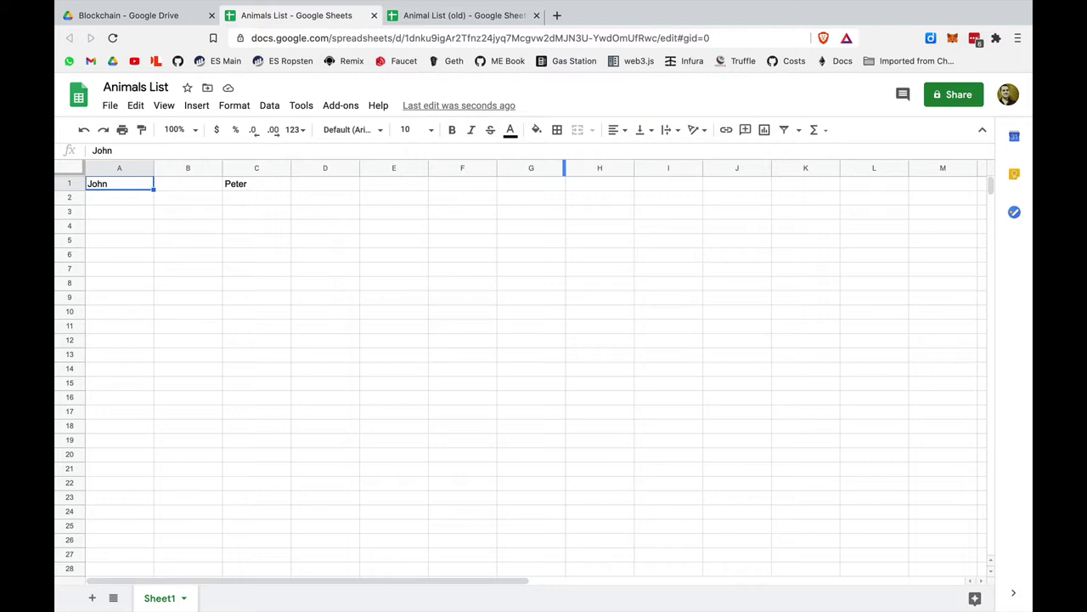
- Make the John and Peter headers bold with Ctrl+B
key(ctrl+b)
key(Tab)
key(Tab)
key(ctrl+b)
key(Return)
key(Tab)
- List dog, cat, whale, horse, mouse, bird, tiger and rat down A2:A9
click(119, 197)
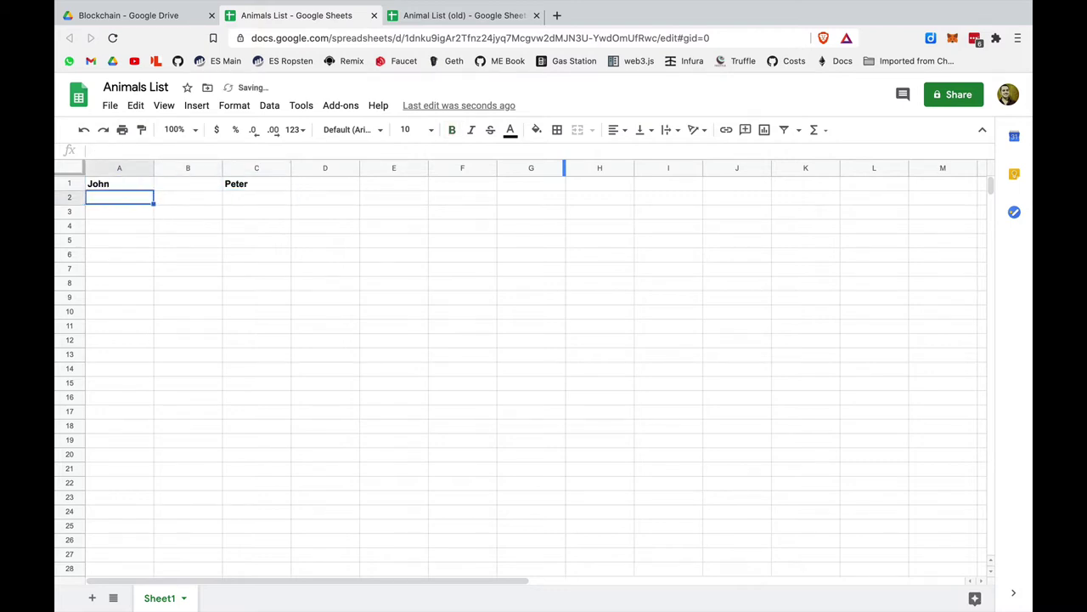
text(dog)
key(Return)
text(cat)
key(Return)
text(whale)
key(Return)
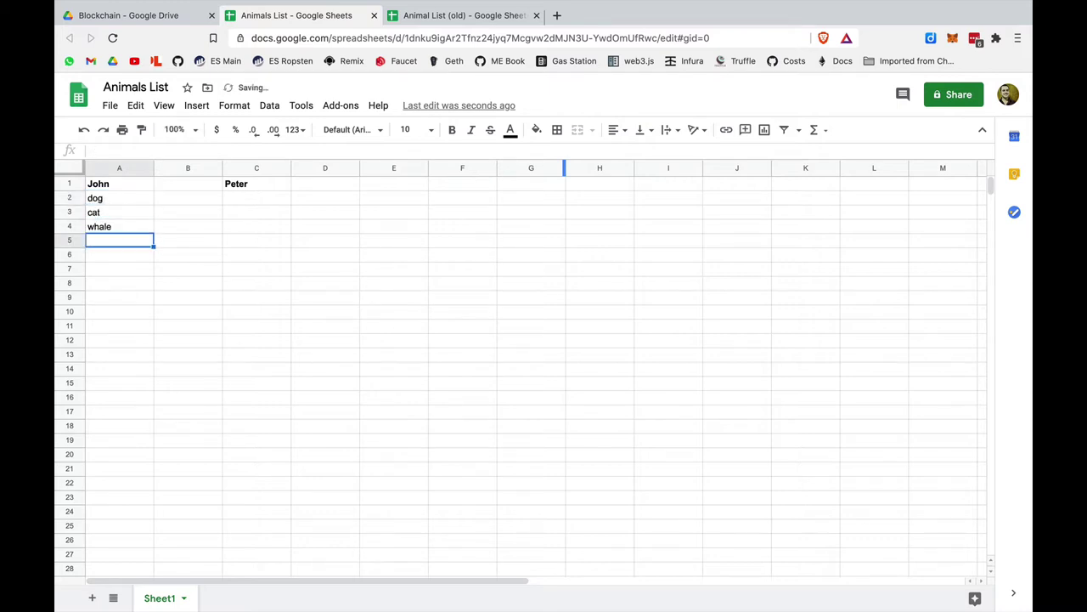
text(horse)
key(Return)
text(mouse)
key(Return)
text(bird)
key(Return)
text(tiger)
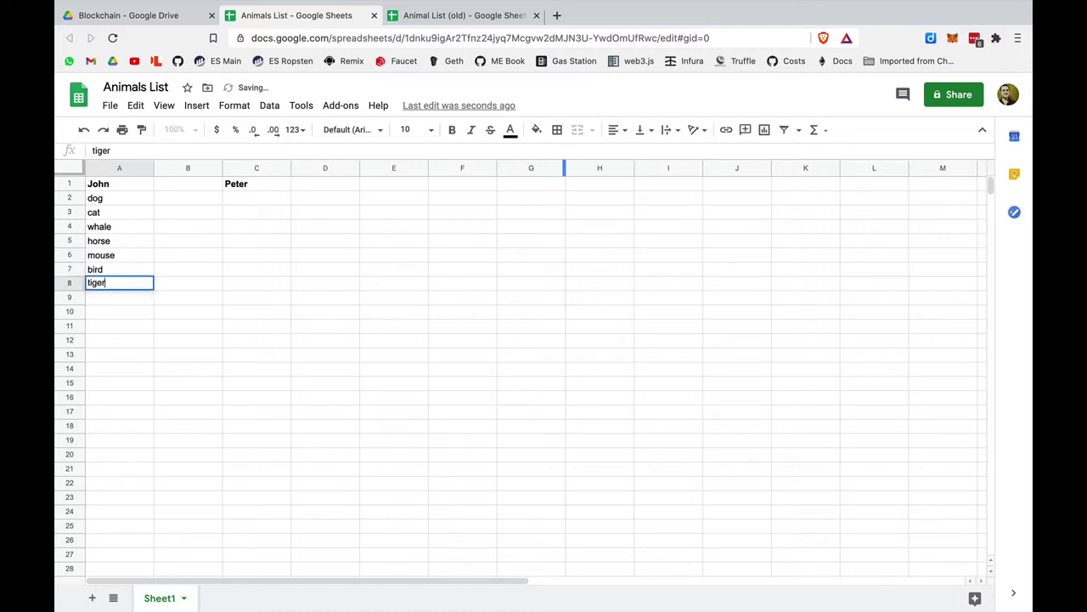
key(Return)
text(p)
key(BackSpace)
text(rat)
key(Return)
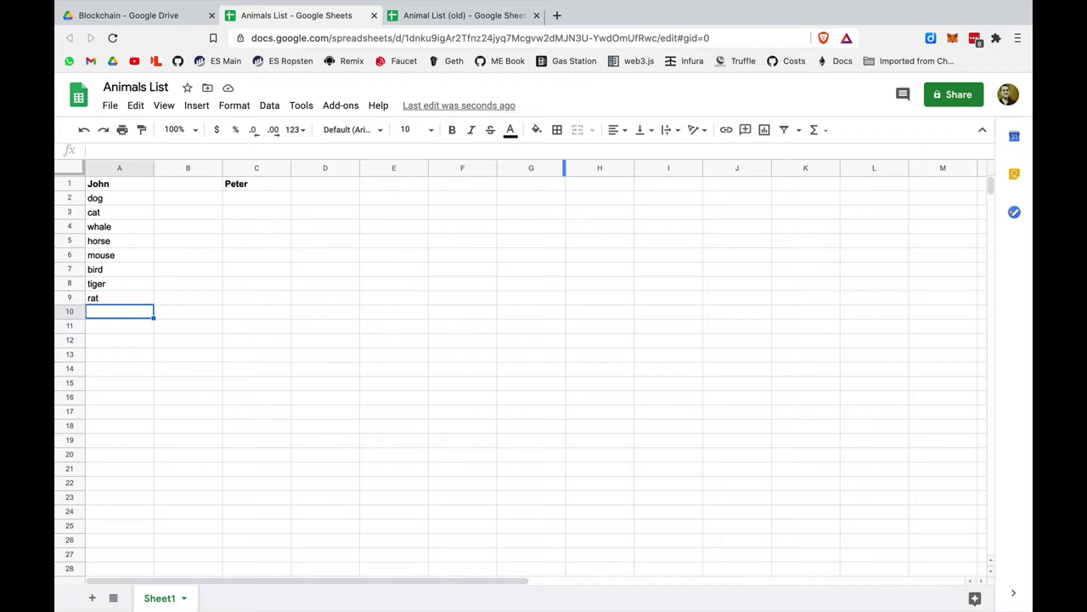
key(Right)
key(Up)
key(Up)
key(Up)
key(Up)
key(Up)
key(Up)
key(Up)
key(Up)
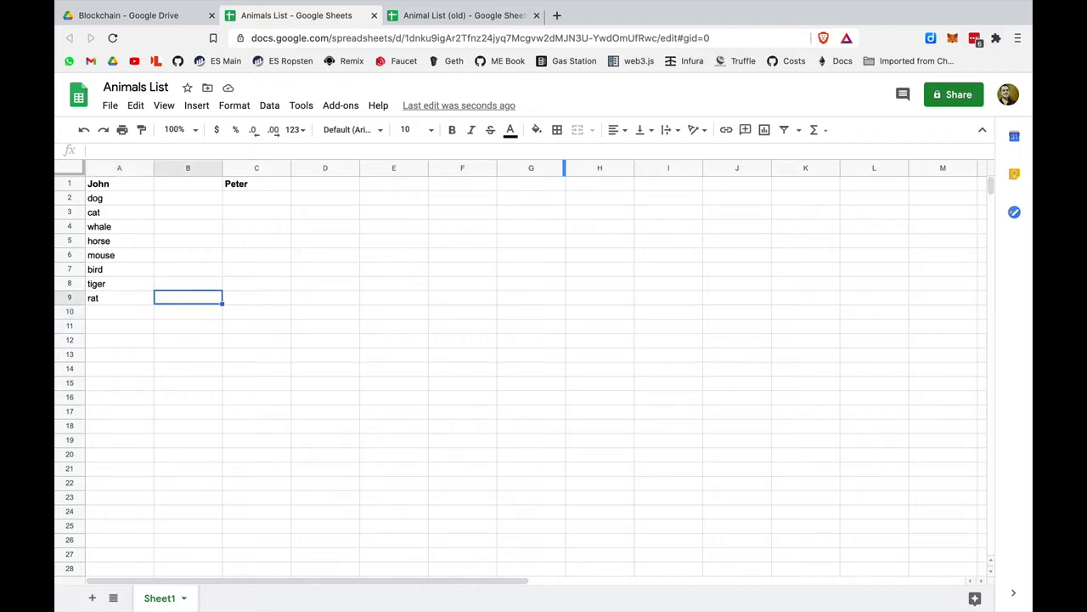
key(Right)
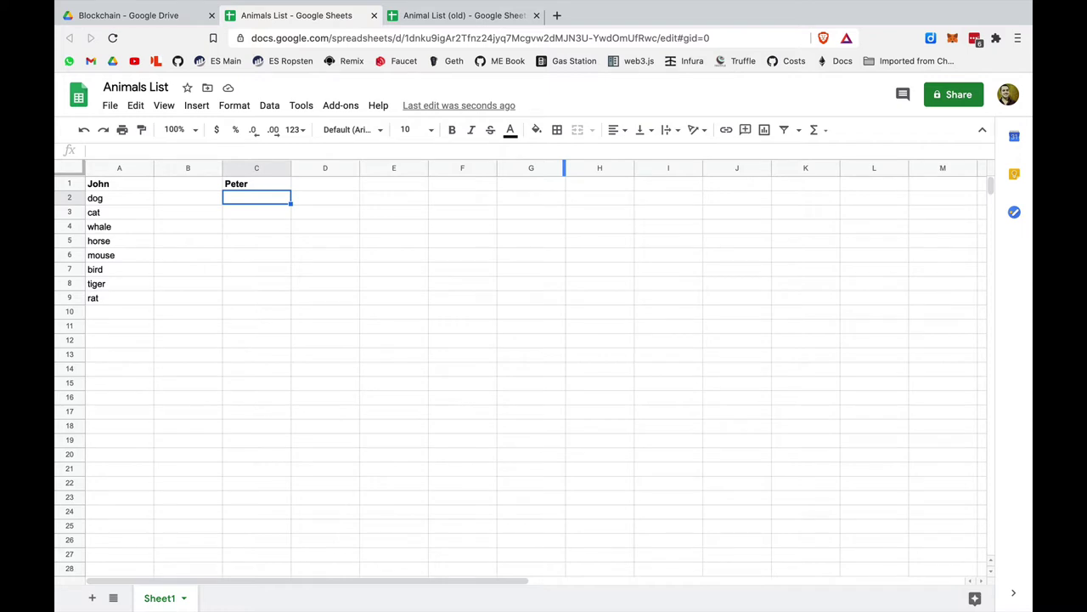
- Enter dog, cat, whale, horse, mouse, bird, tiger and bat down C2:C9
text(dog)
key(Return)
text(cat)
key(Return)
text(whale)
key(Return)
text(horse)
key(Return)
text(mouse)
key(Return)
text(bird)
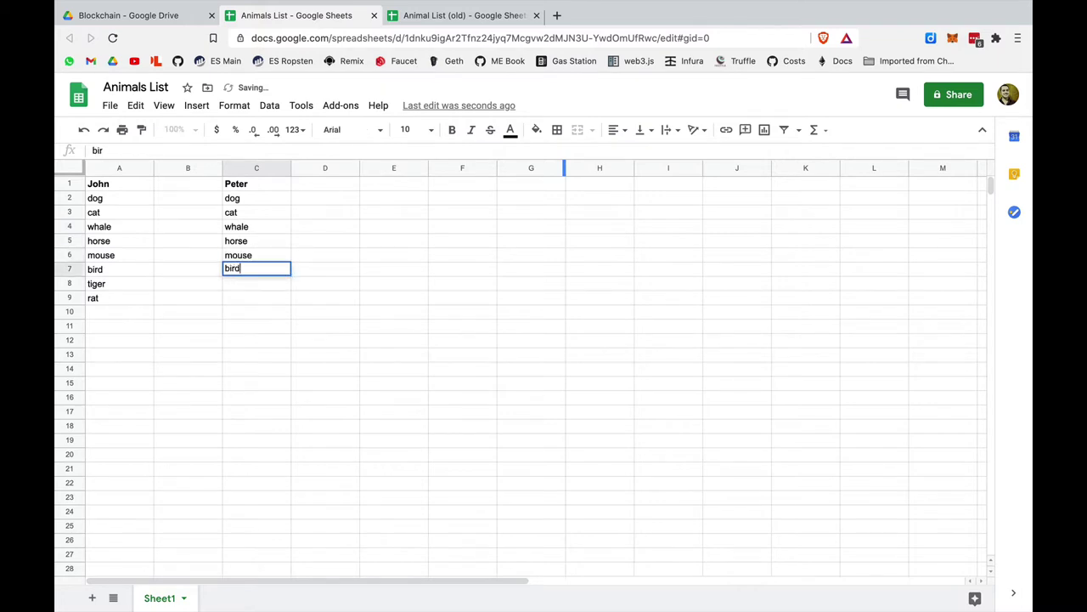
key(Return)
text(tiger)
key(Return)
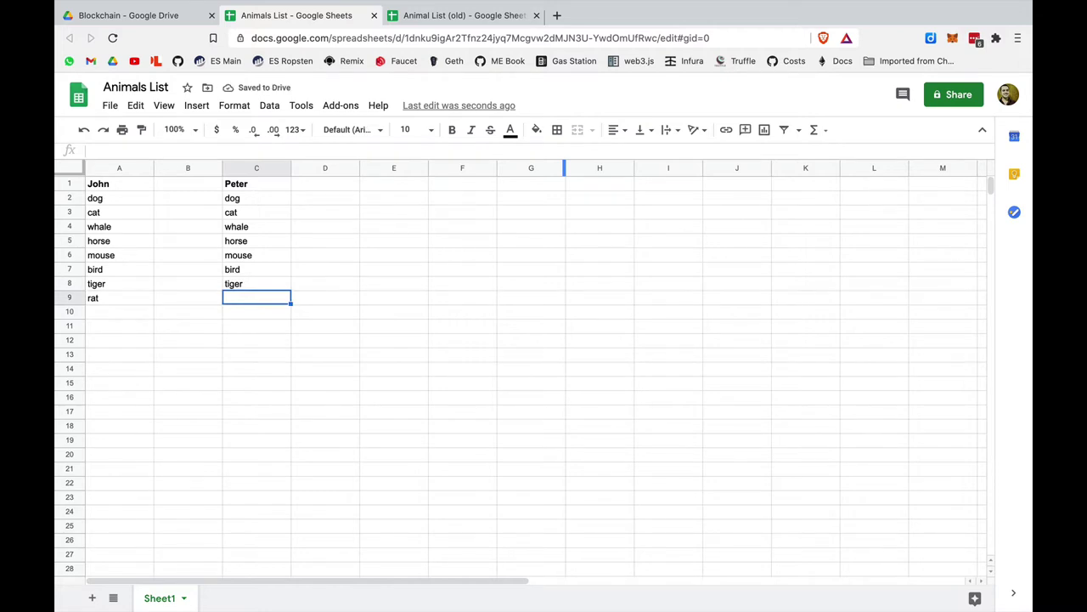
text(bat)
key(Return)
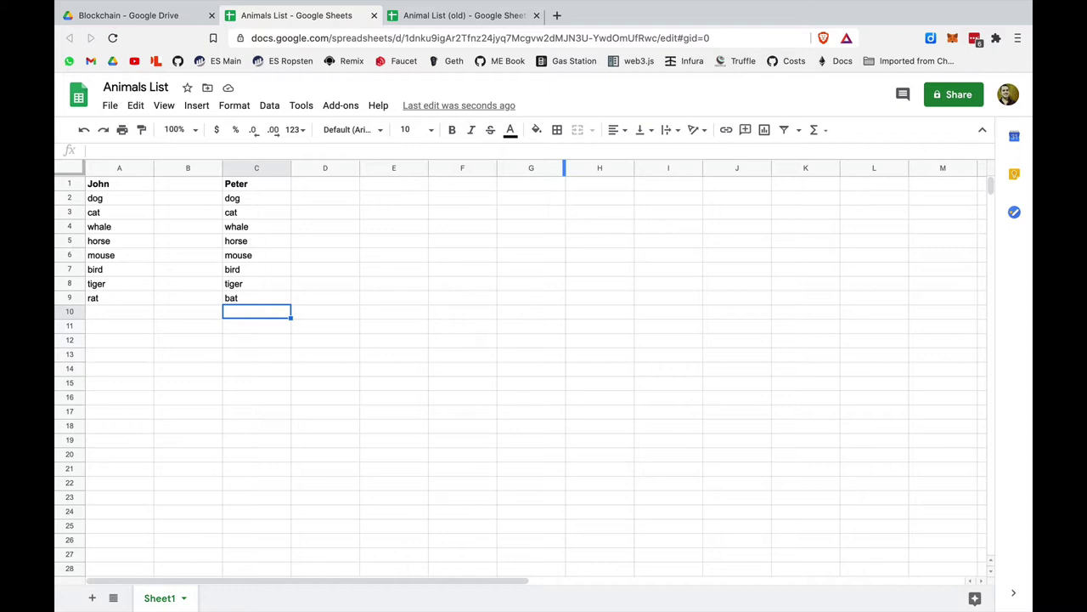
- Compare the column A and C entries row by row, then select bat in C9
click(127, 204)
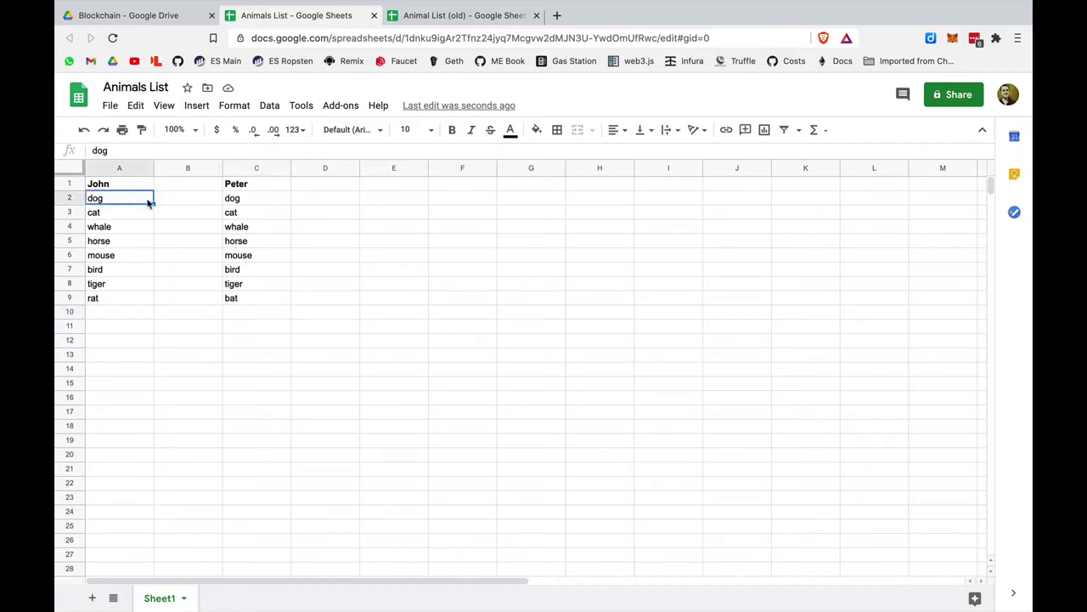
click(258, 204)
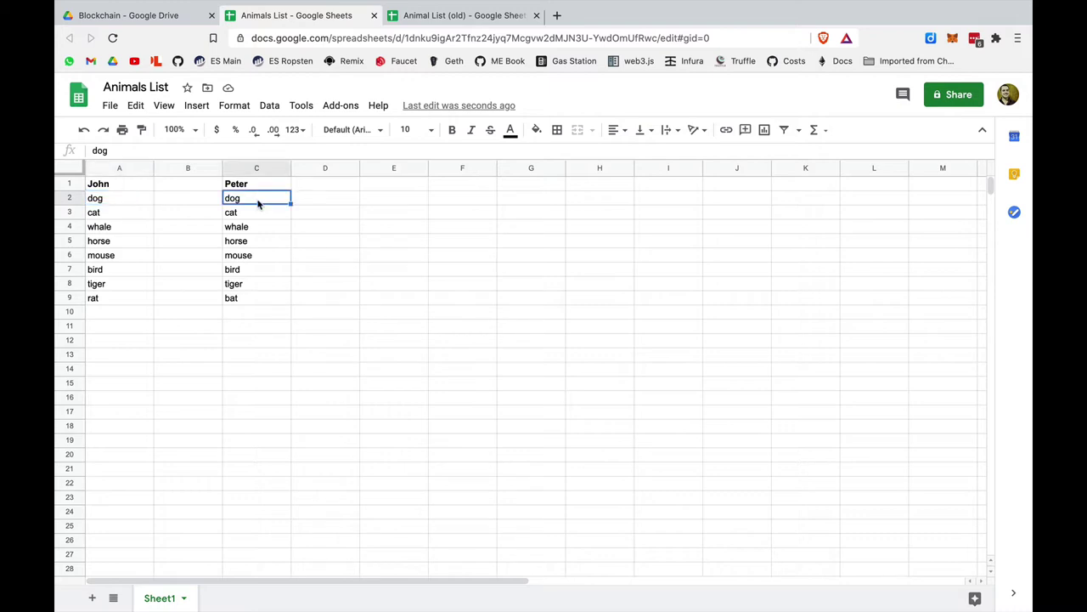
key(Left)
key(Left)
key(Right)
key(Right)
key(Down)
key(Left)
key(Left)
key(Right)
key(Right)
key(Down)
key(Down)
key(Down)
key(Down)
key(Down)
key(Down)
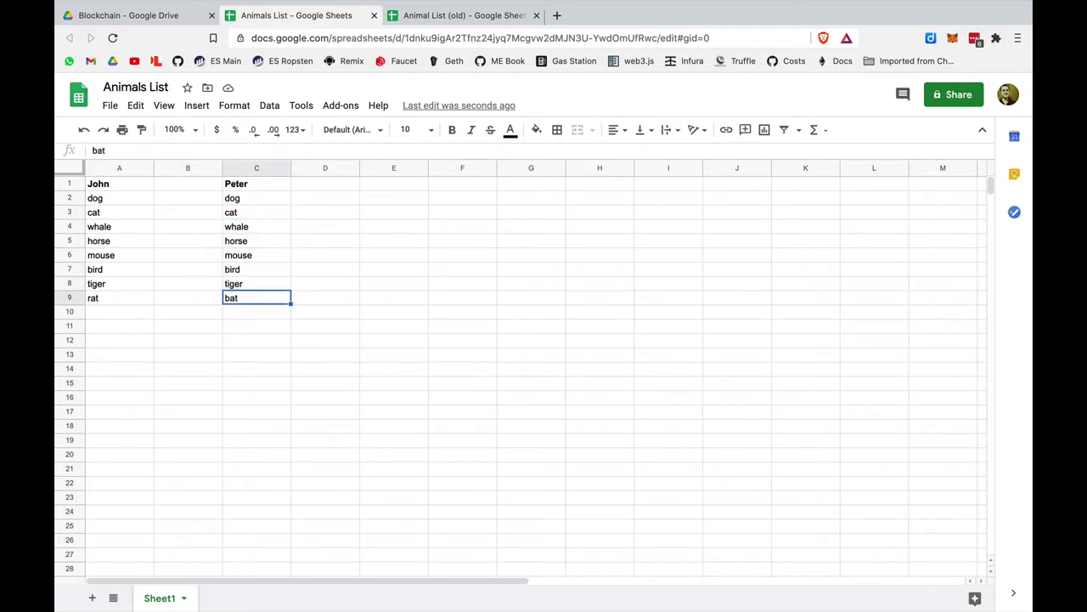
key(Left)
key(Left)
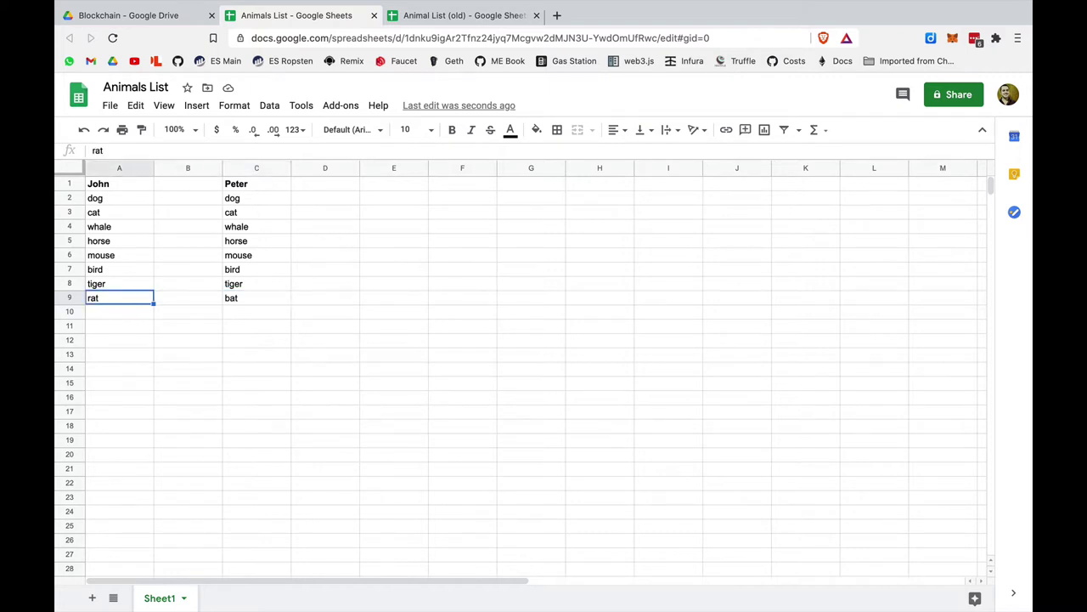
click(256, 297)
- Replace bat with rat in C9 and check the two lists side by side
text(rat)
key(Return)
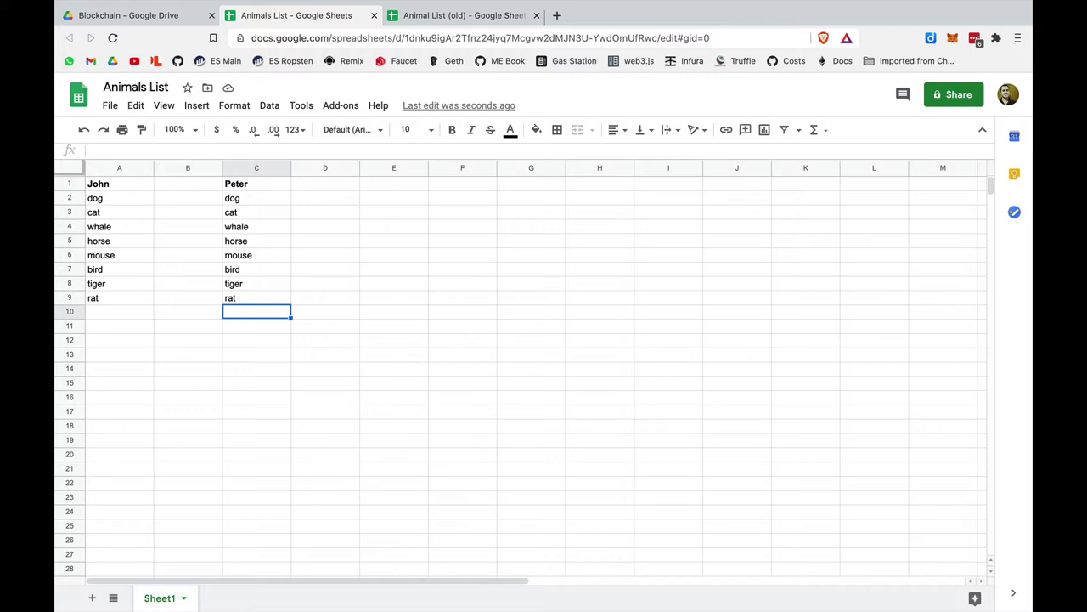
click(188, 311)
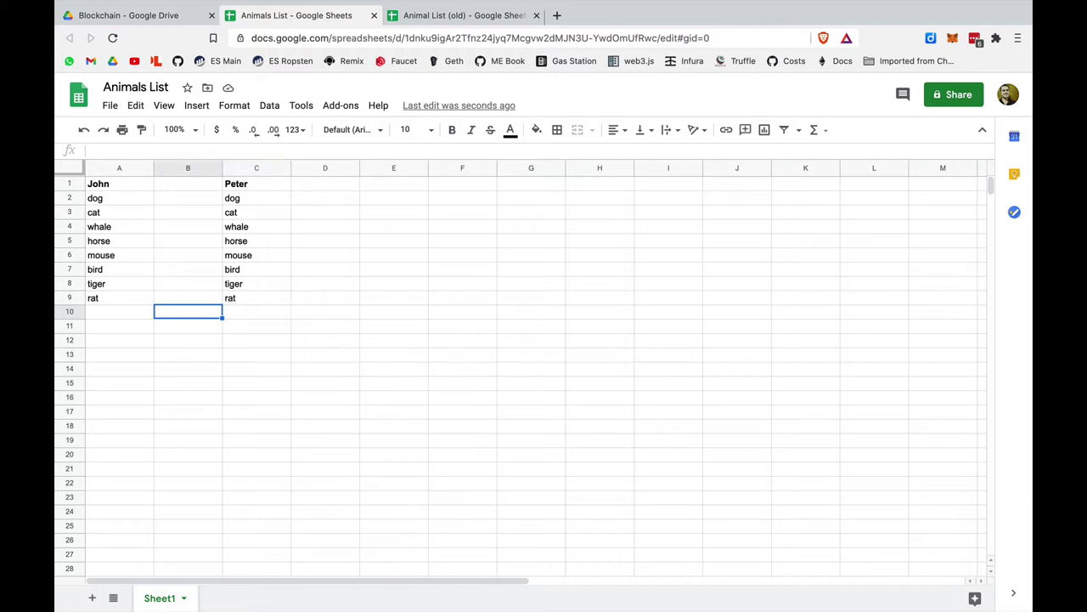
key(Up)
key(Up)
key(Up)
key(Up)
key(Left)
key(Up)
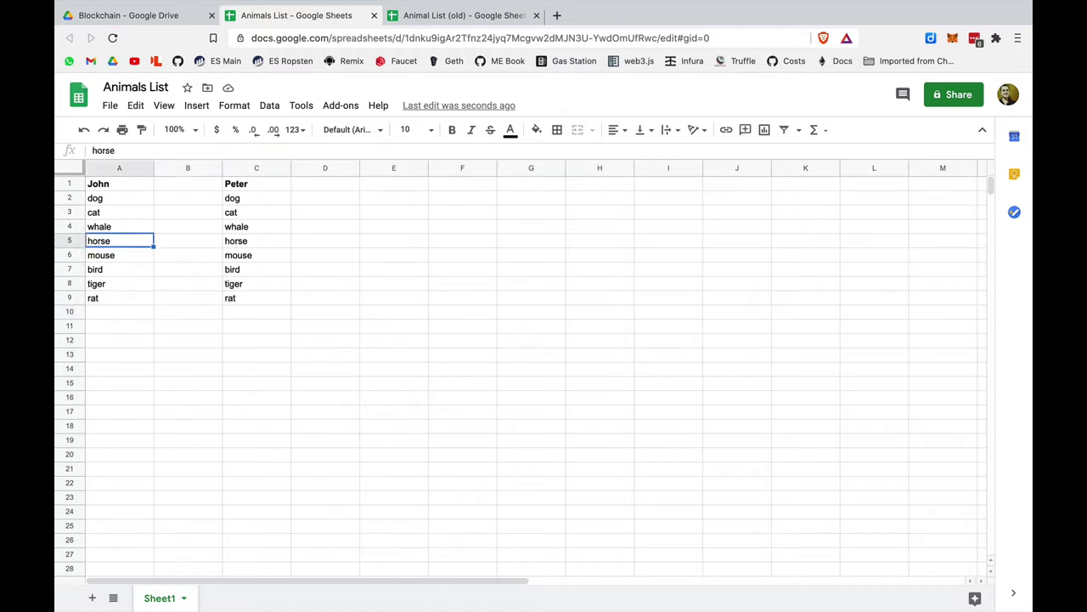
key(Up)
key(Up)
key(Up)
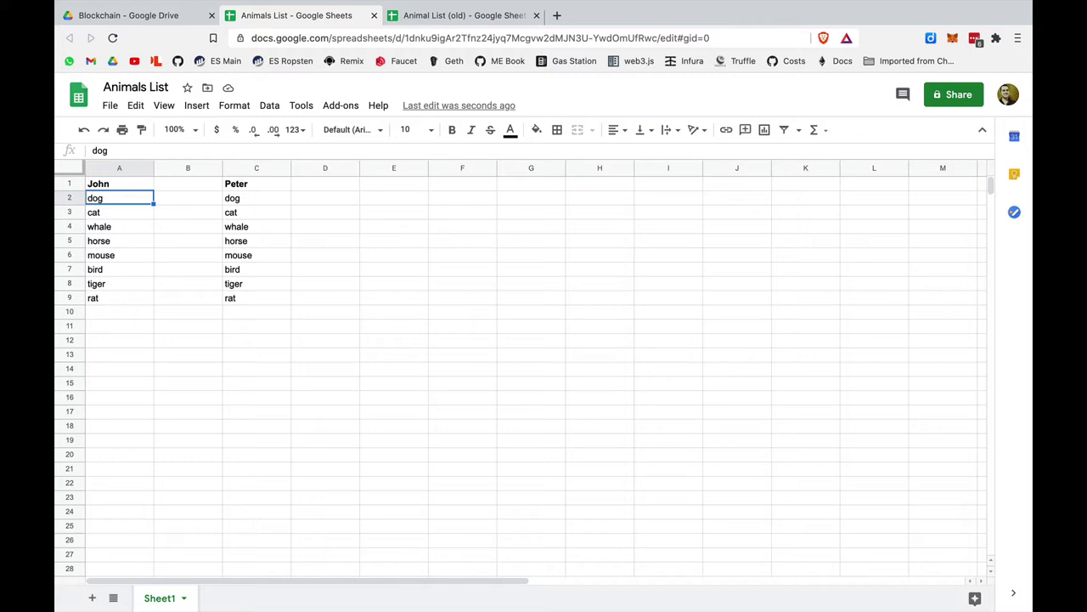
click(188, 198)
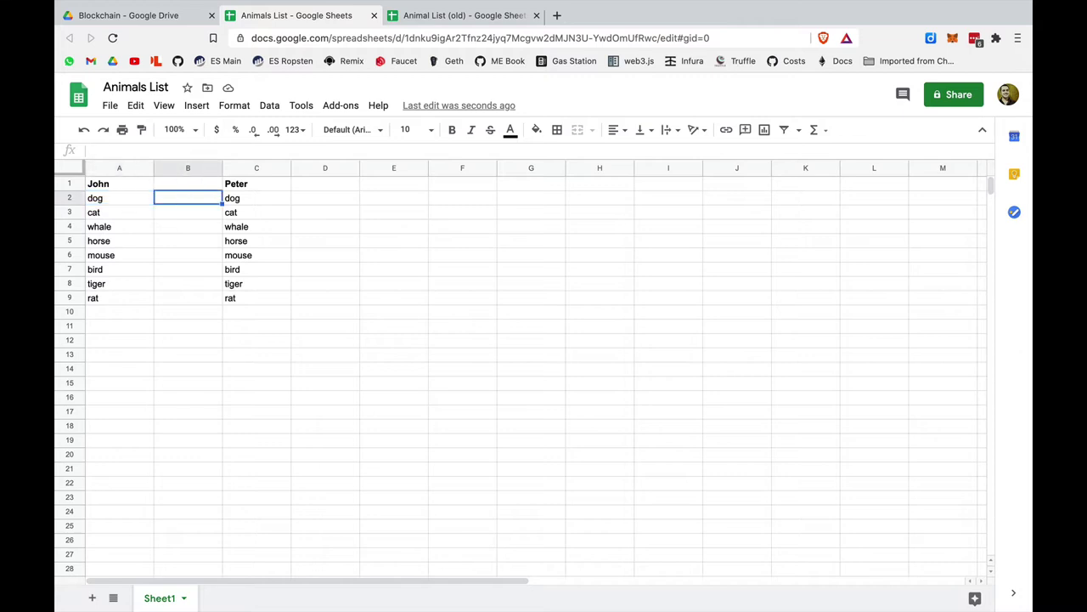
text(xasdad)
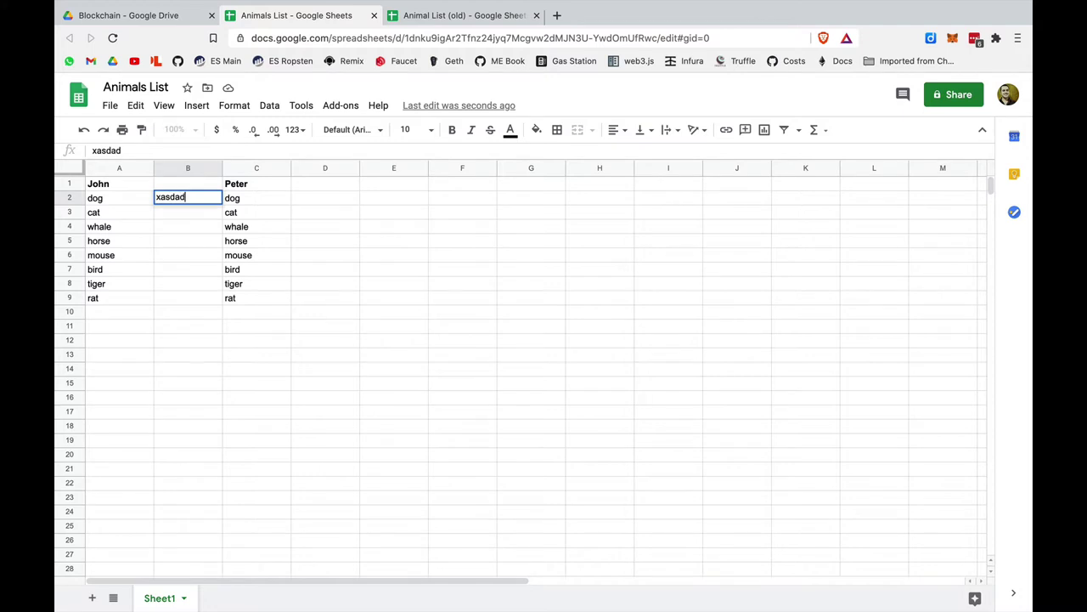
text(ssfdd234)
key(BackSpace)
key(BackSpace)
key(BackSpace)
key(BackSpace)
key(BackSpace)
key(BackSpace)
key(BackSpace)
key(BackSpace)
key(BackSpace)
key(BackSpace)
key(BackSpace)
key(BackSpace)
key(BackSpace)
key(BackSpace)
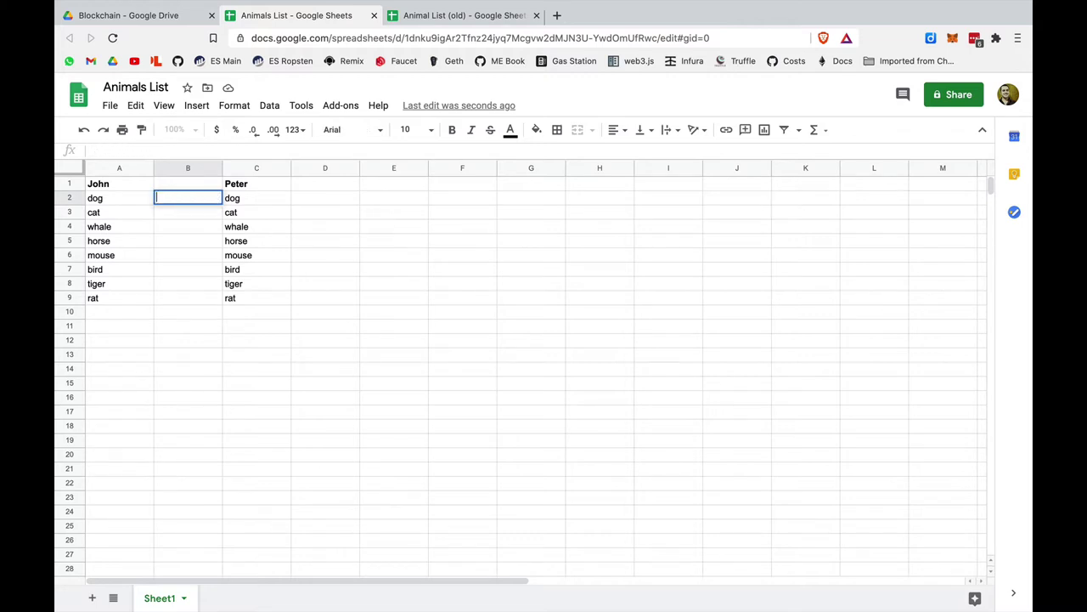
click(119, 197)
click(188, 197)
click(119, 197)
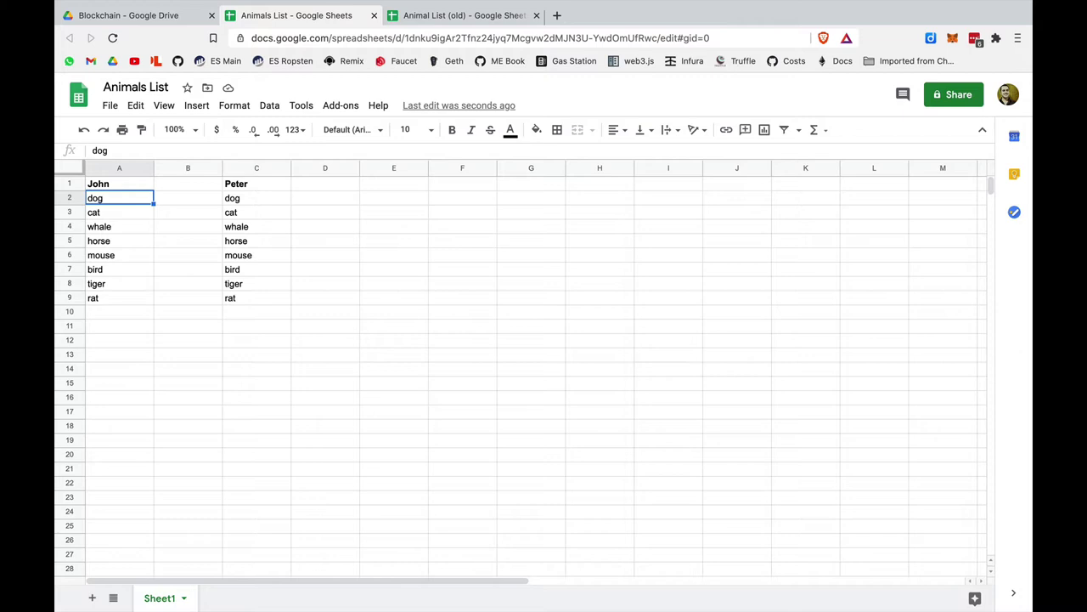
click(187, 198)
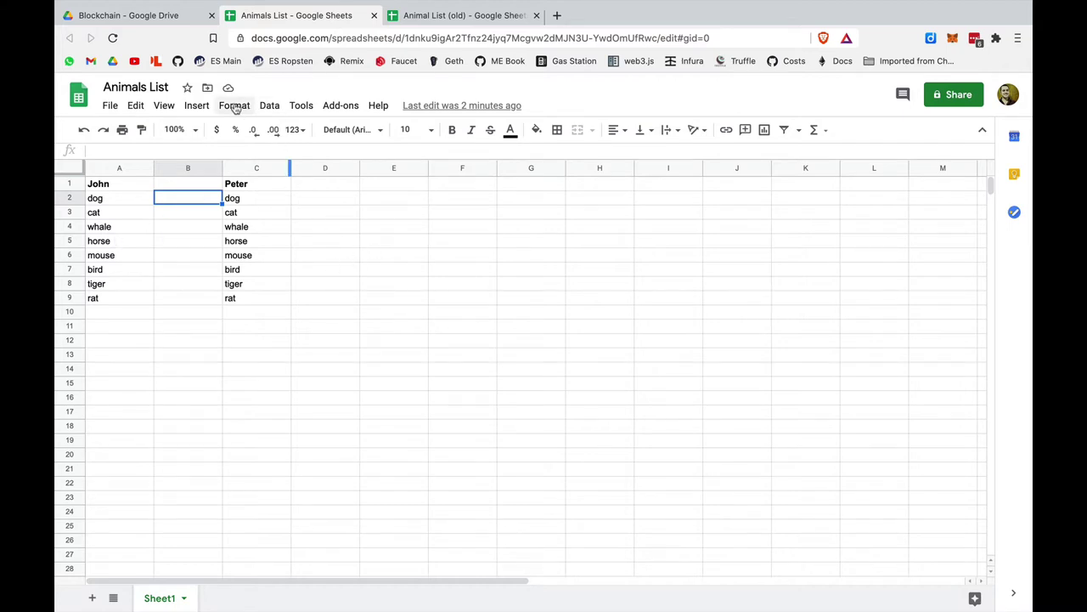
- Open the Script editor and rename myFunction to WEAK_HASH(input)
click(269, 107)
mouse_move(301, 107)
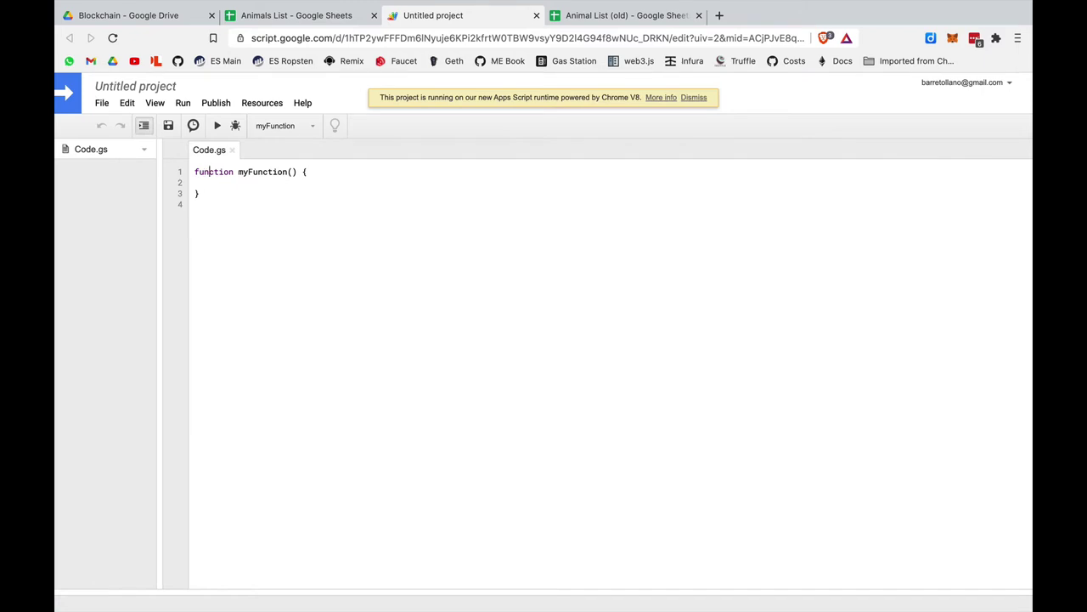
drag(238, 172, 289, 171)
text(WEAK_HASH)
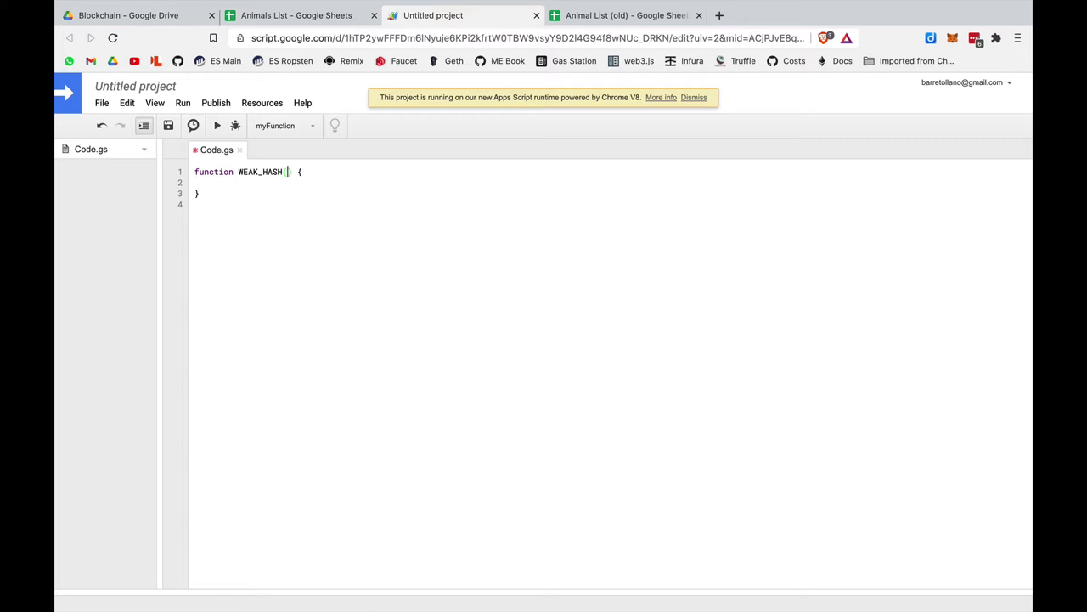
text(input)
- Begin the function body with Utilities.com to reach computeDigest
click(204, 183)
key(ctrl+space)
key(Escape)
text(Utili)
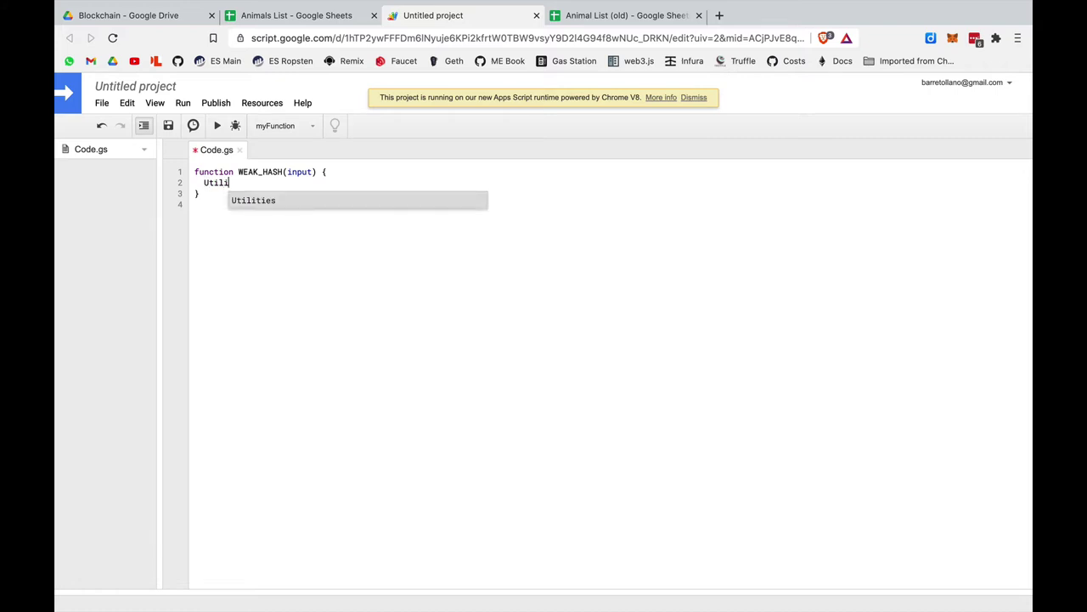
key(Return)
text(.)
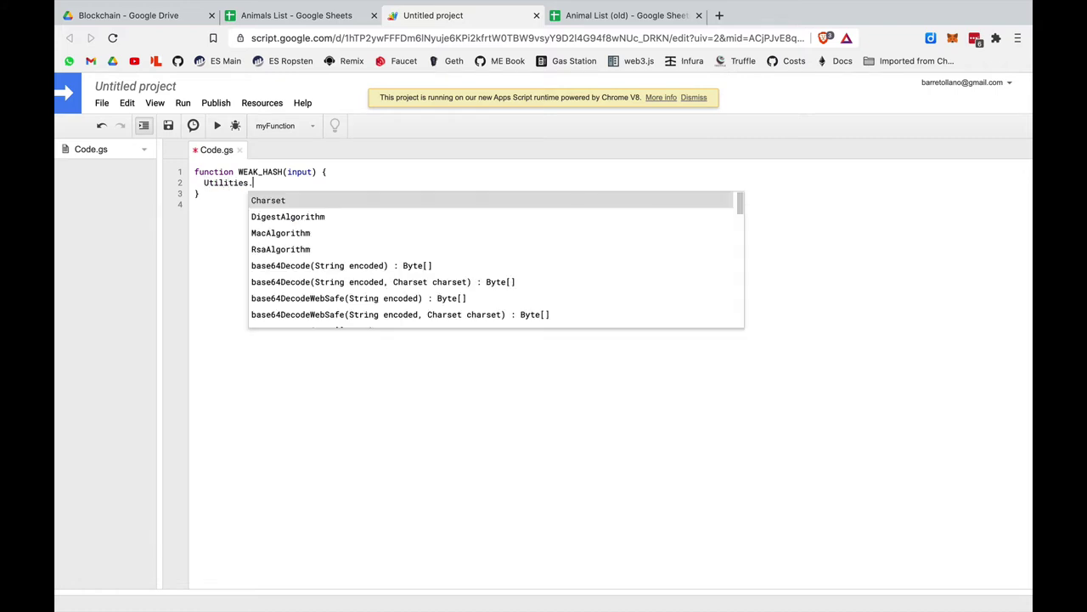
text(com)
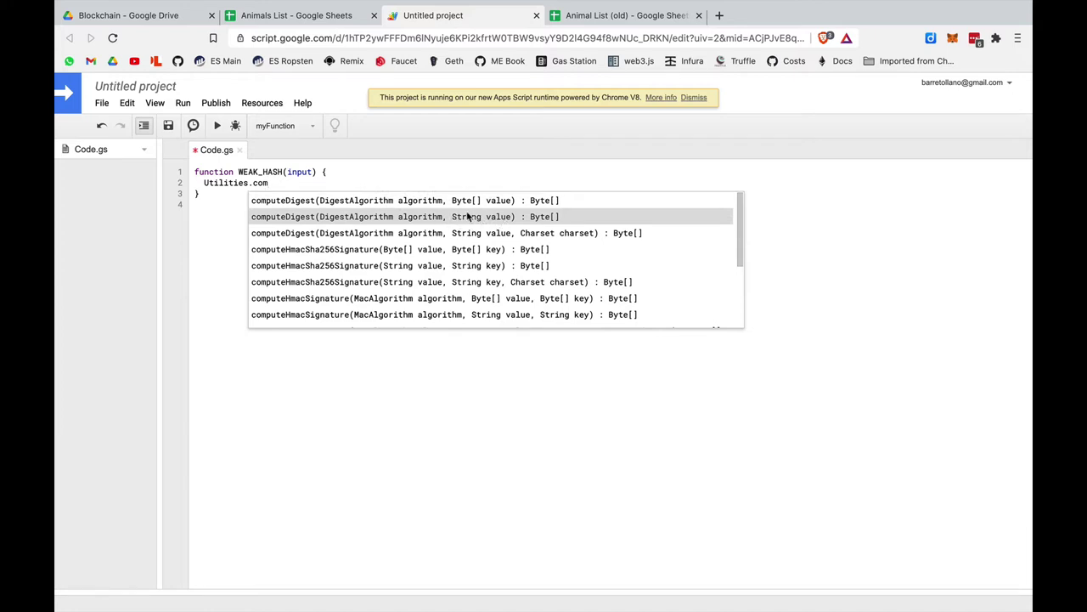
- Insert computeDigest with Utilities.DigestAlgorithm.SHA_256 as its algorithm argument
click(542, 219)
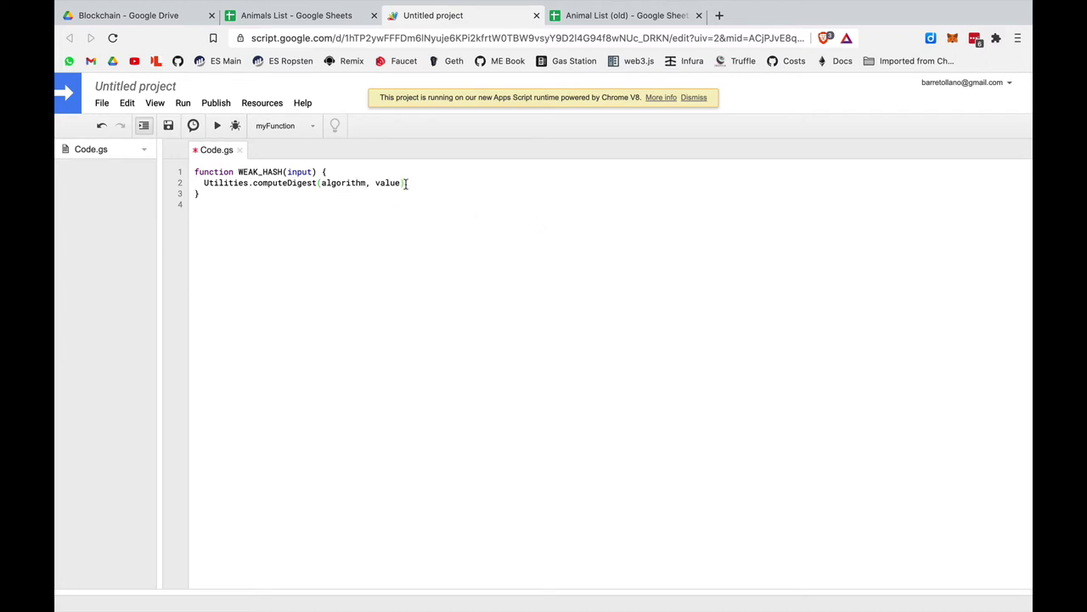
click(321, 183)
drag(320, 183, 367, 182)
key(BackSpace)
text(Util)
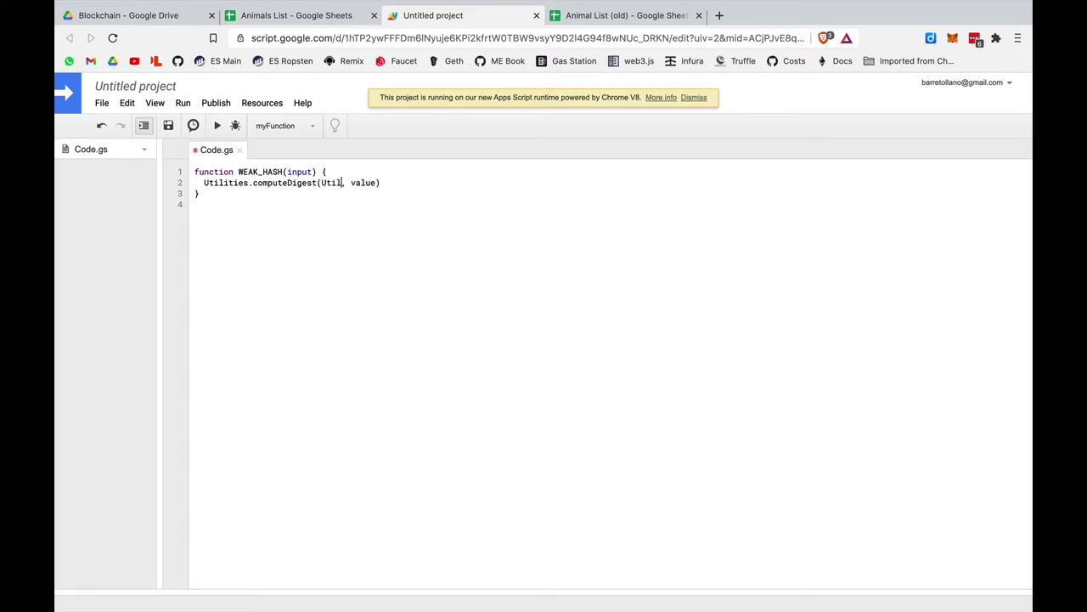
key(BackSpace)
key(BackSpace)
text(i)
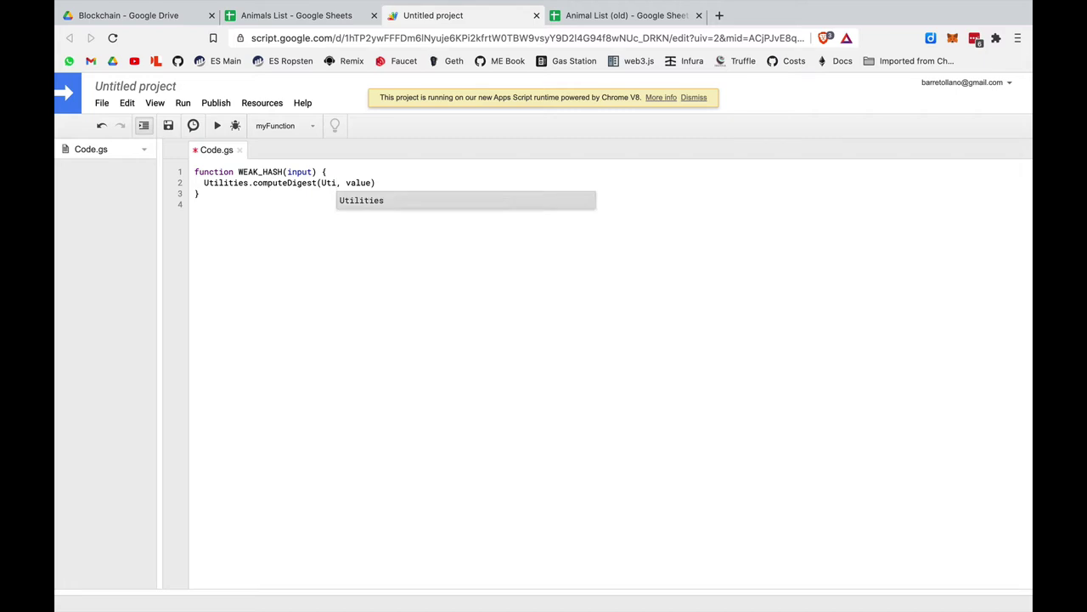
key(Return)
text(.)
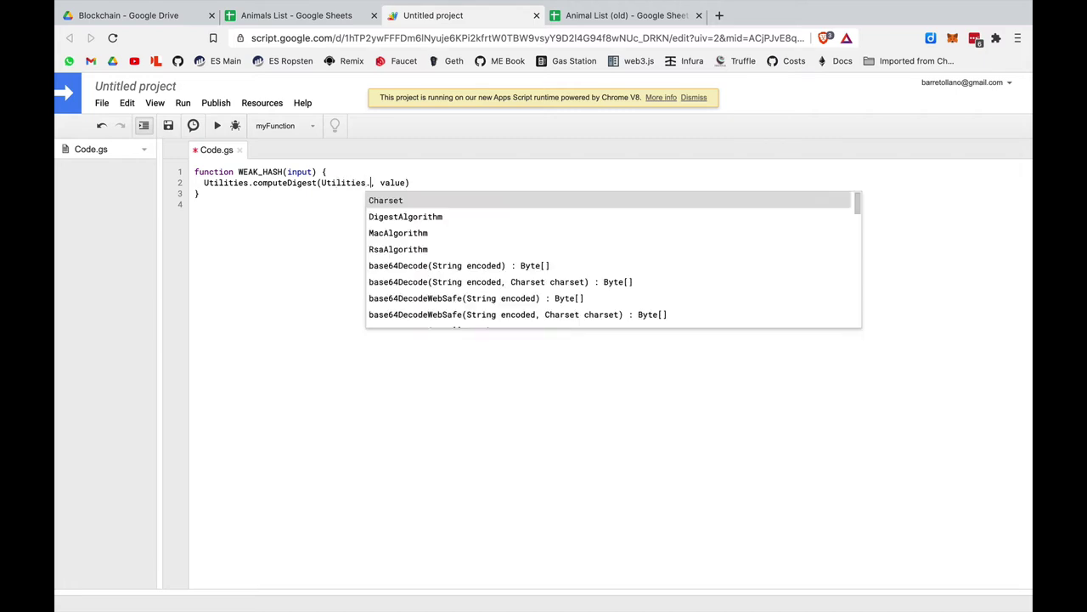
key(Down)
key(Return)
text(.)
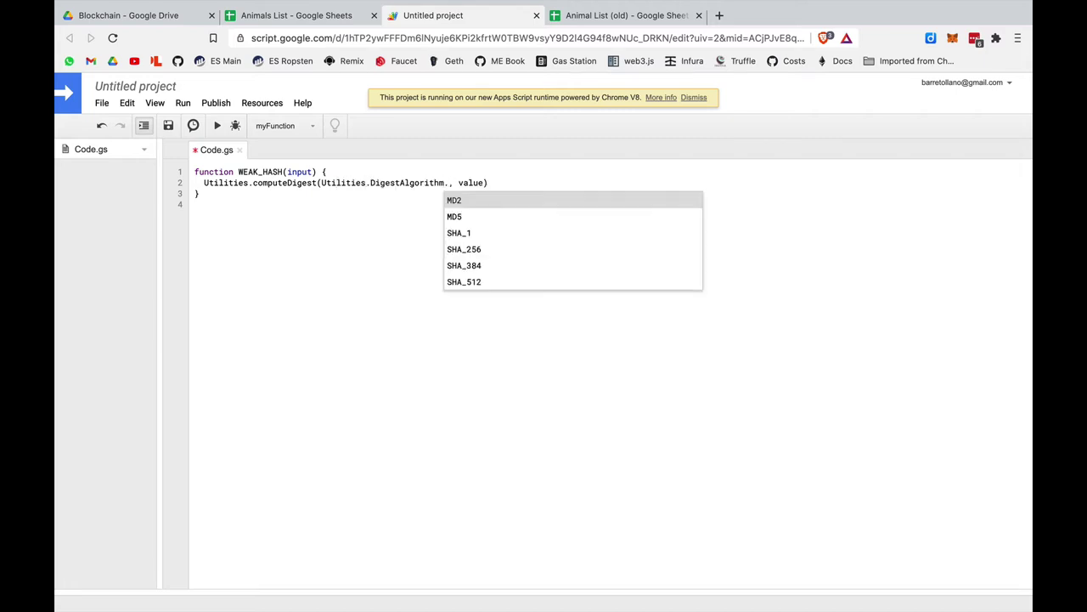
key(Down)
key(Down)
key(Down)
key(Return)
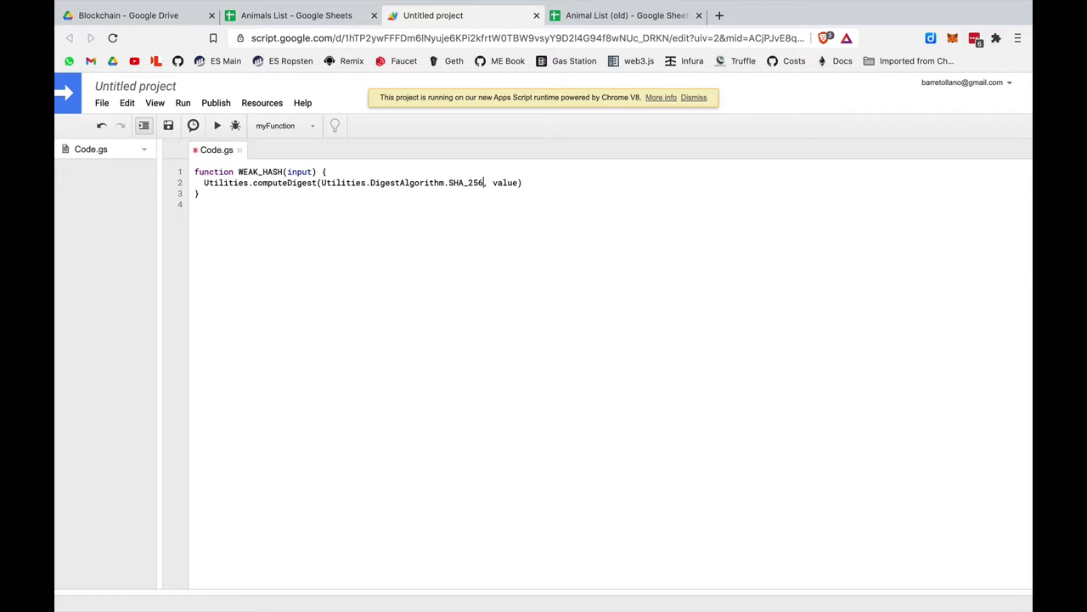
- Replace the value argument with input and end the line with a semicolon
click(493, 182)
key(shift+Right)
key(shift+Right)
key(shift+Right)
key(shift+Right)
key(shift+Right)
text(input)
key(End)
text(;)
- Store the digest in const rawHash and return Utilities.base64Encode(rawHash)
text(const )
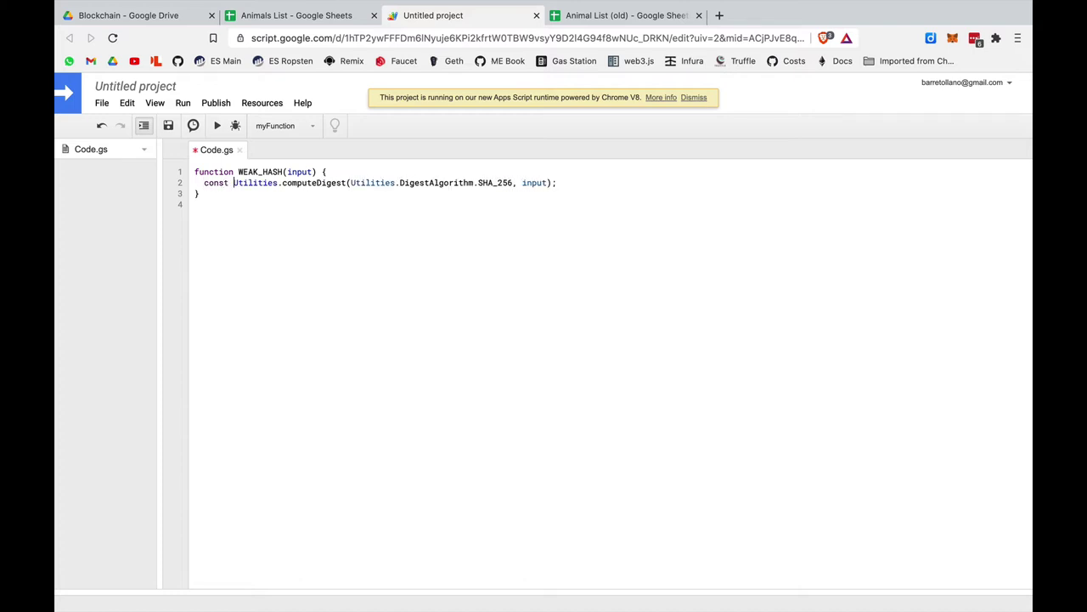
text(rawHash =)
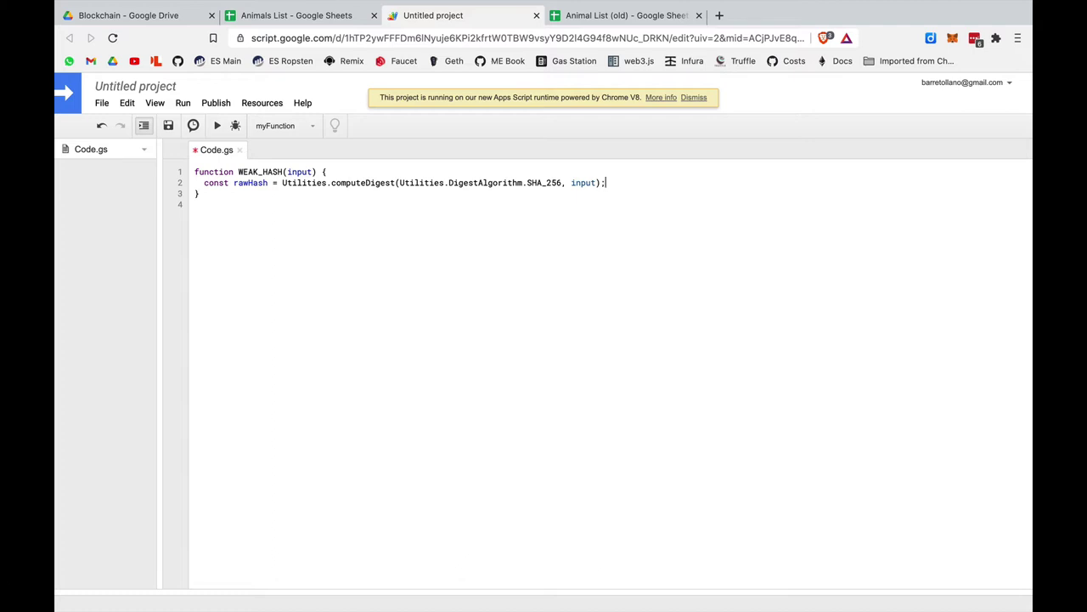
key(Return)
text(Utilities)
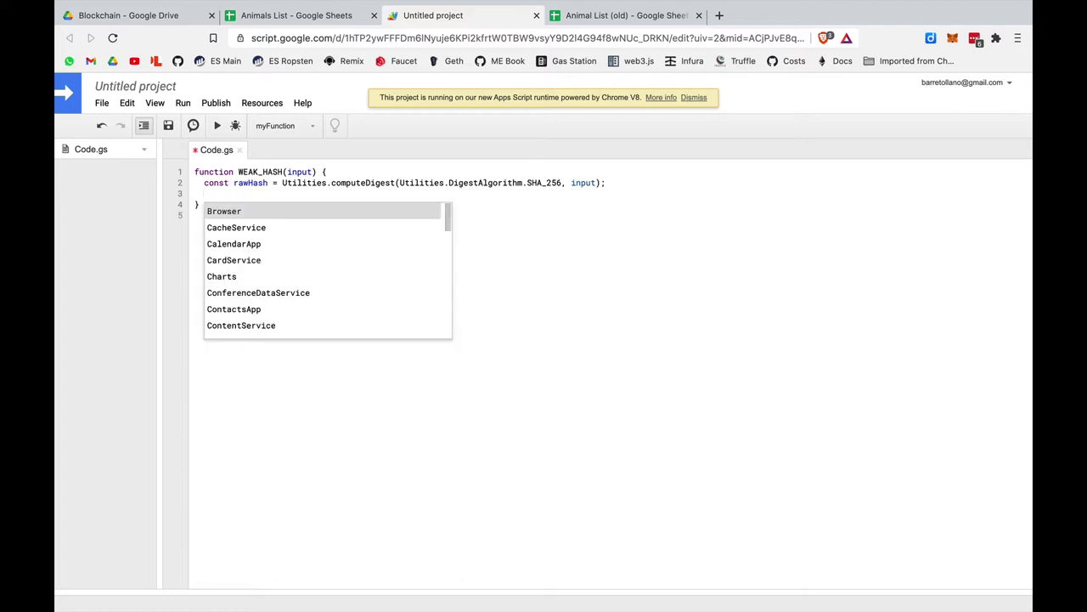
text(.base)
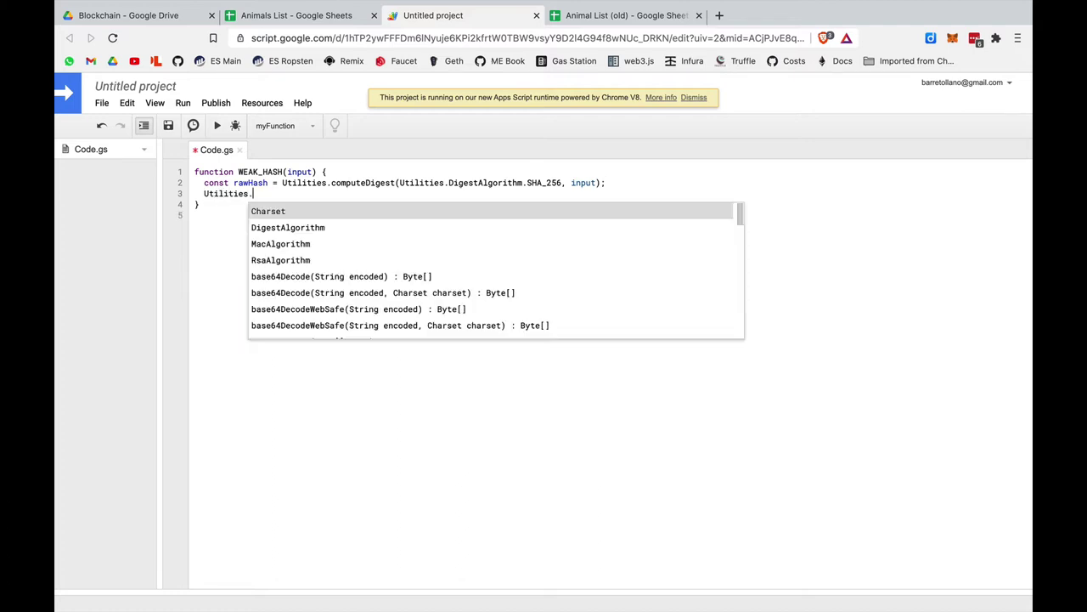
key(Down)
key(Down)
key(Down)
key(Down)
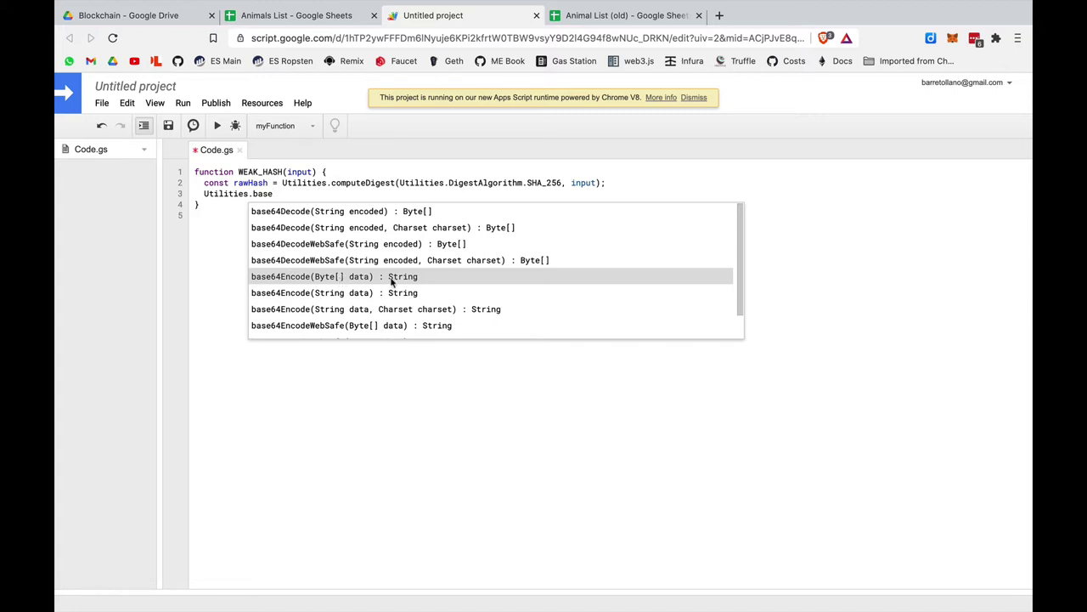
click(358, 277)
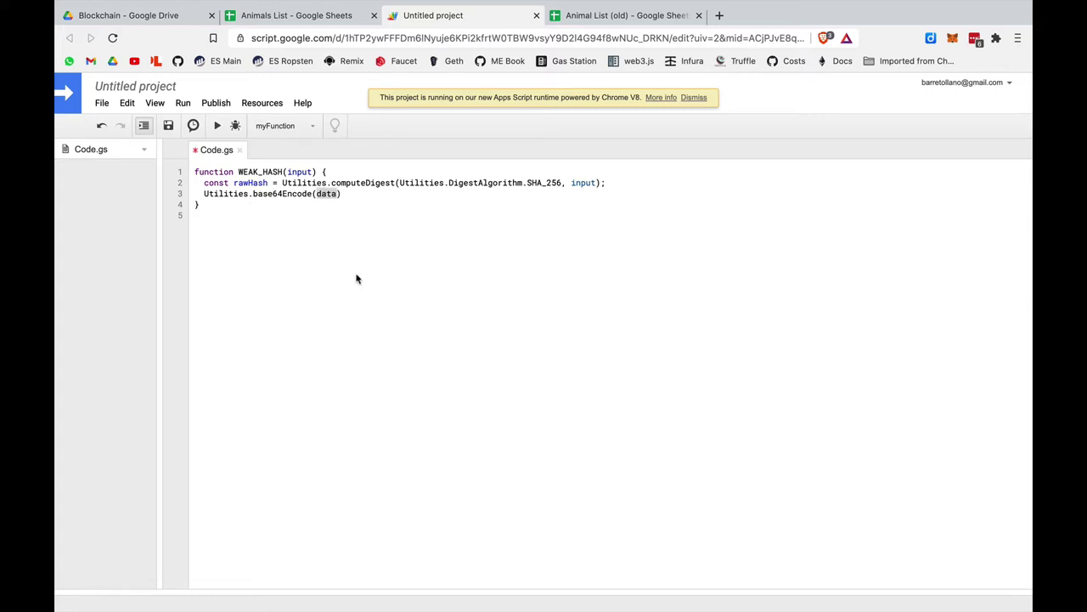
text(rawHash)
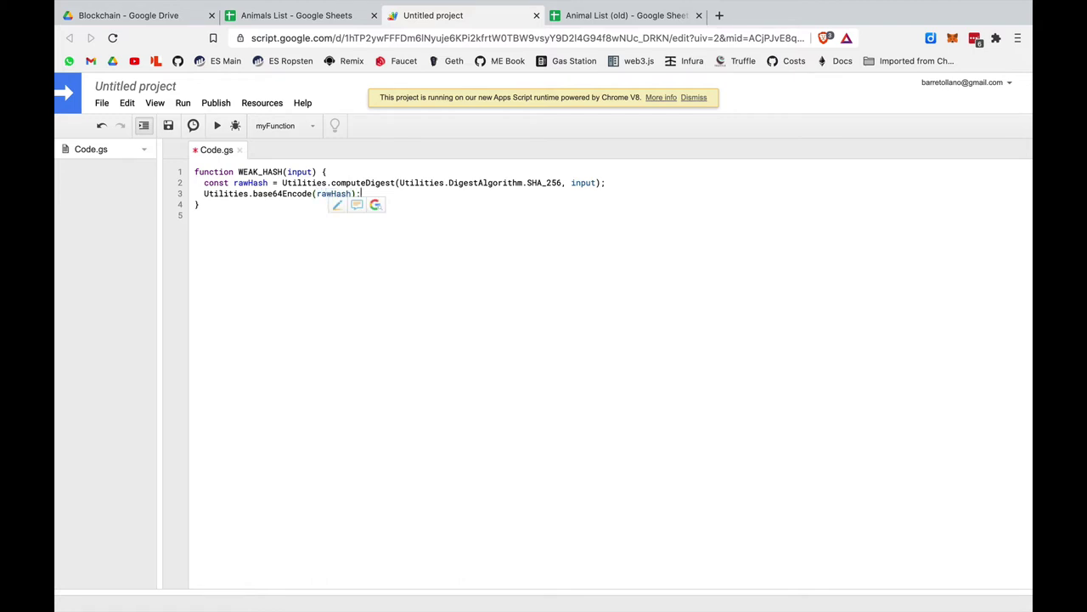
text(return)
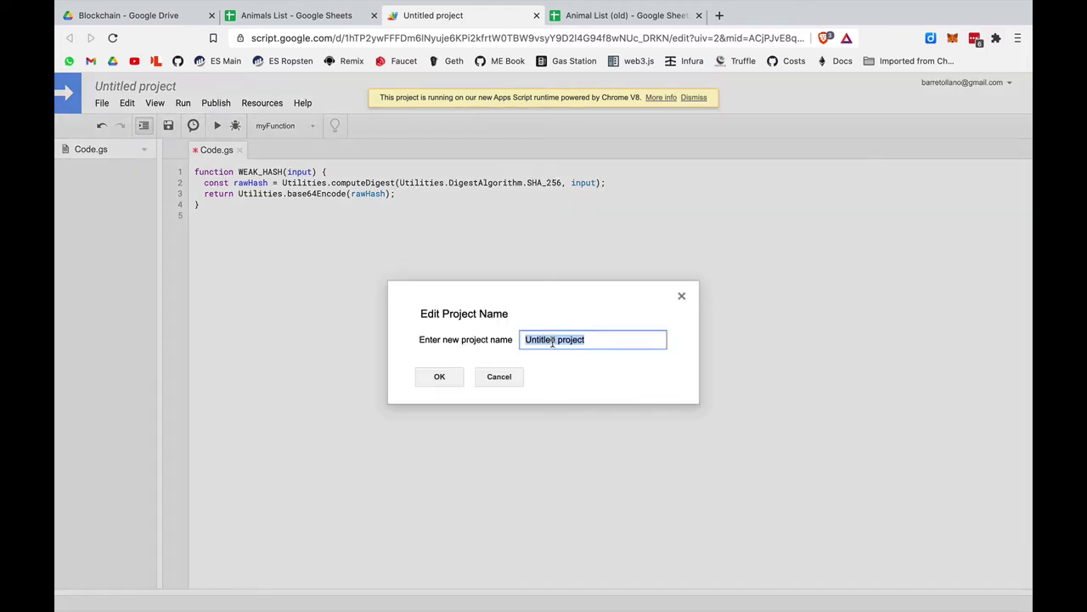
- Replace the project name Untitled project with 'Animals List' and confirm
triple_click(570, 337)
text(Animals List)
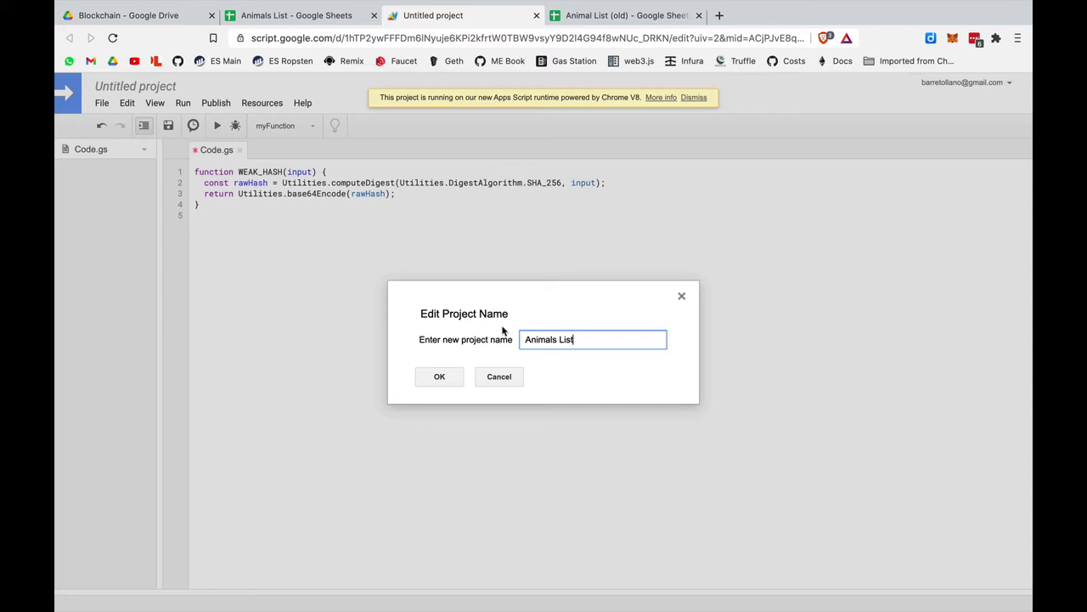
click(438, 377)
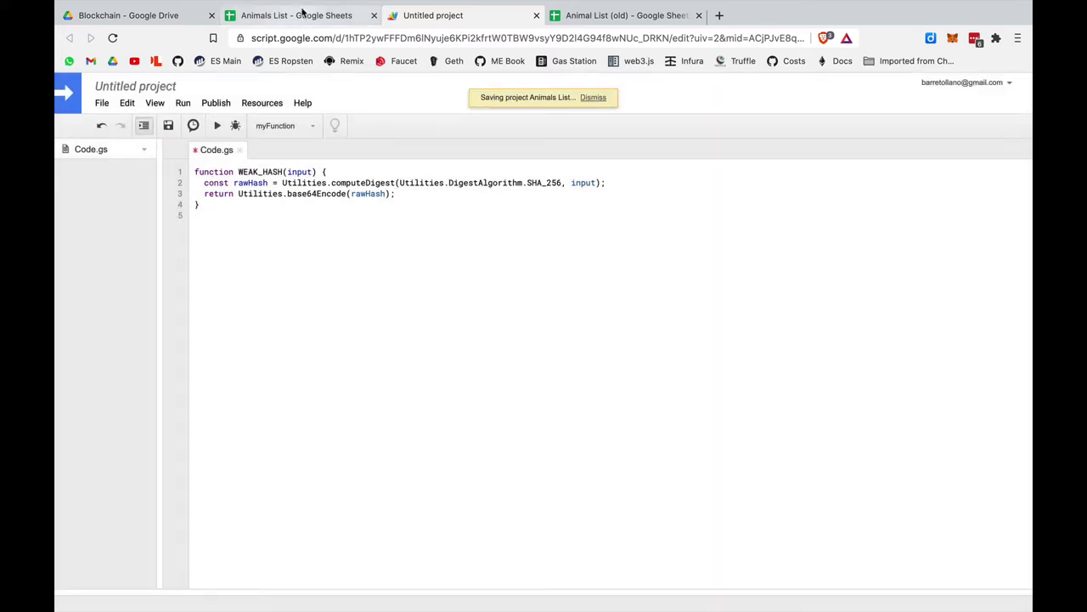
- Enter =WEAK_HASH(A2) in B2 of the Animals List sheet
click(302, 14)
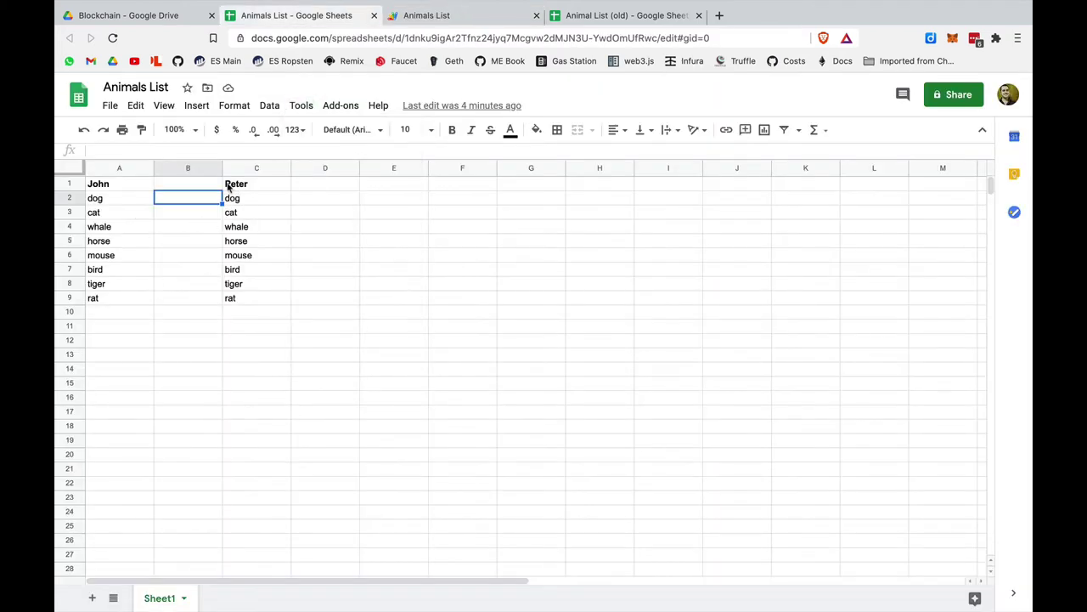
text(=WEAK_HASH)
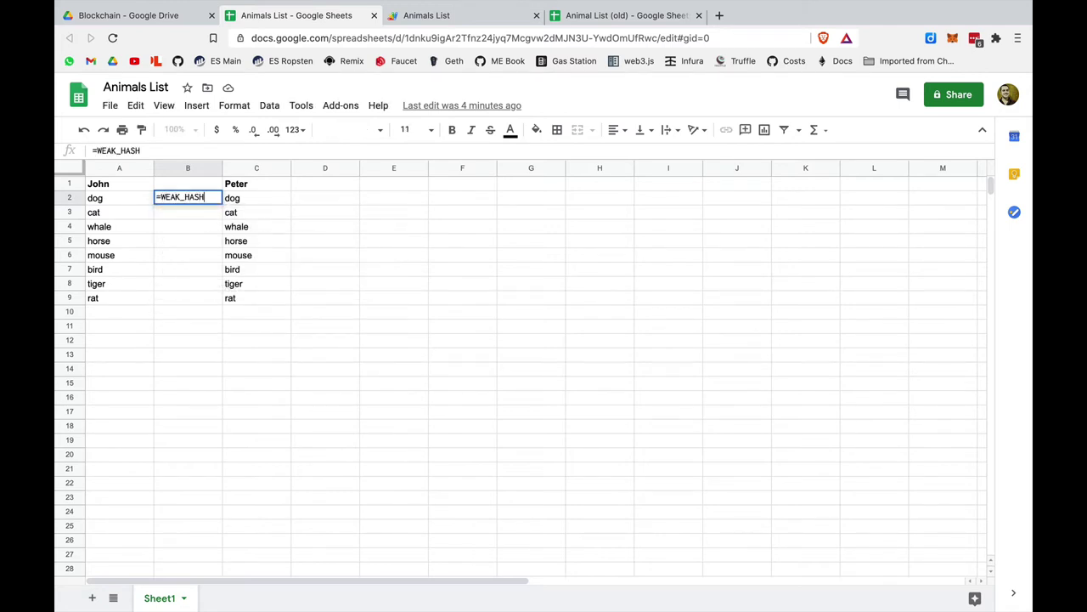
text(()
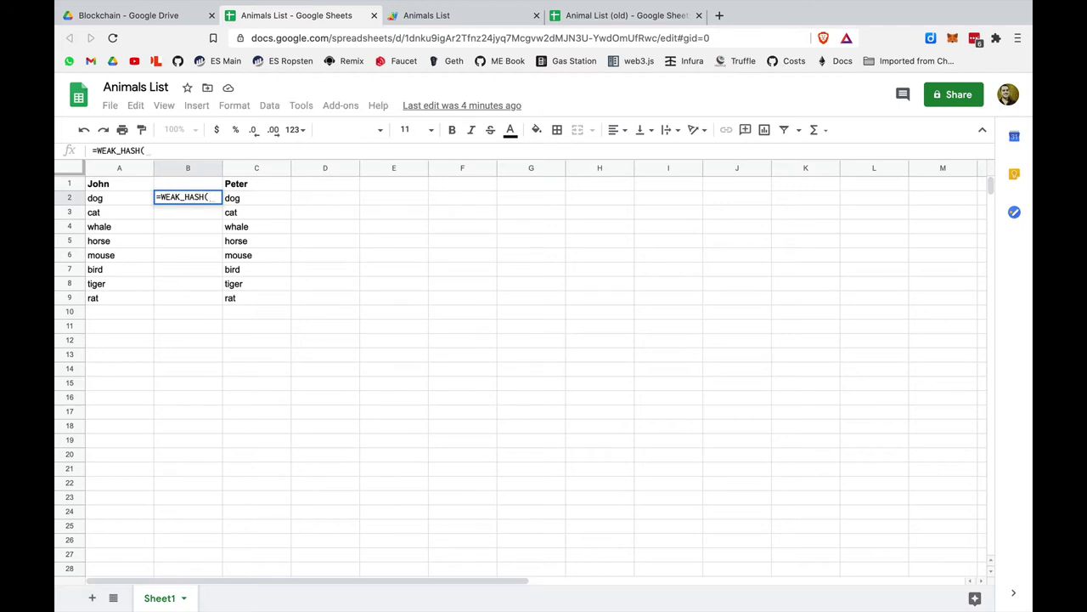
click(106, 199)
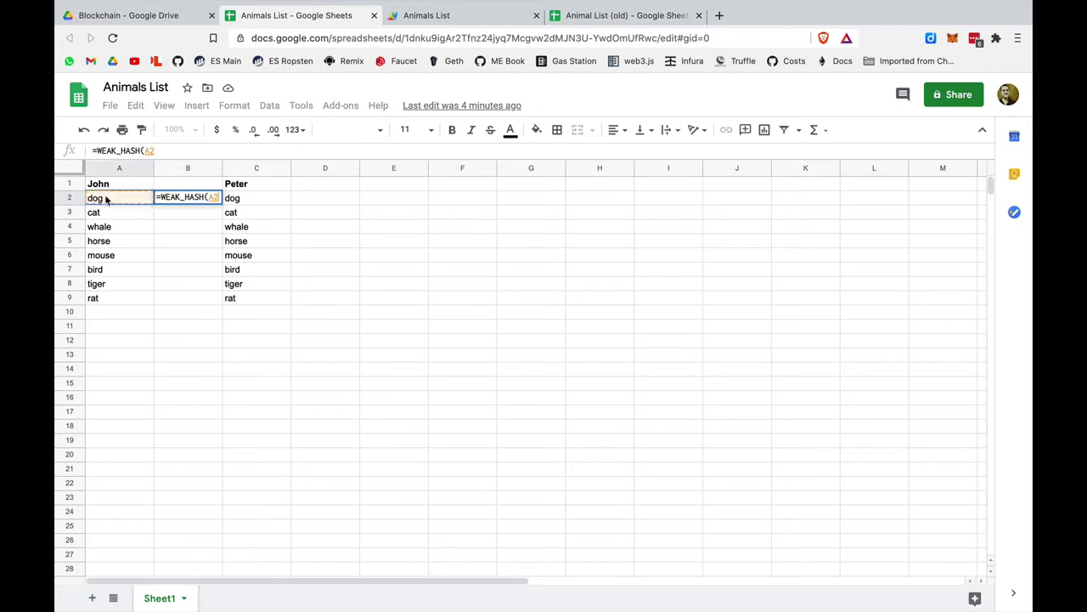
text())
key(Return)
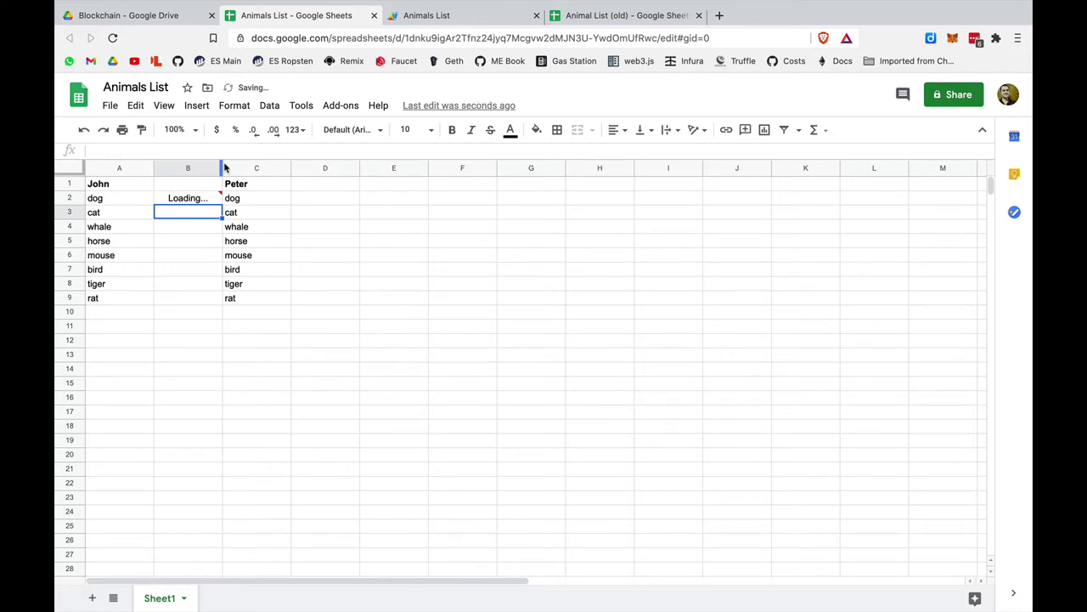
- Widen column B and fill the hash formula down to B9
drag(225, 168, 410, 164)
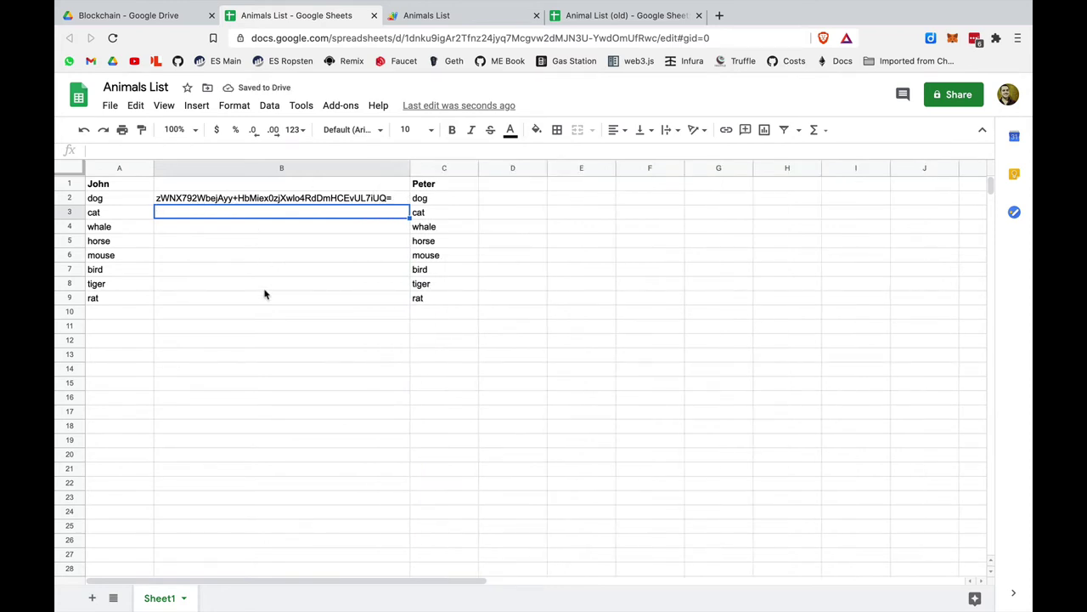
click(355, 198)
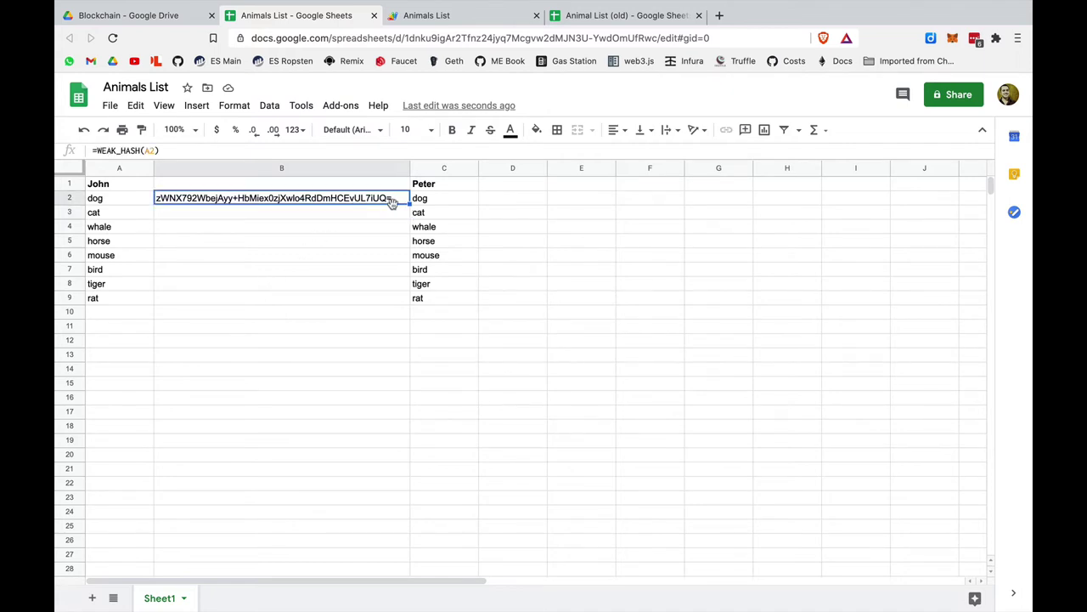
drag(410, 202, 406, 297)
click(521, 200)
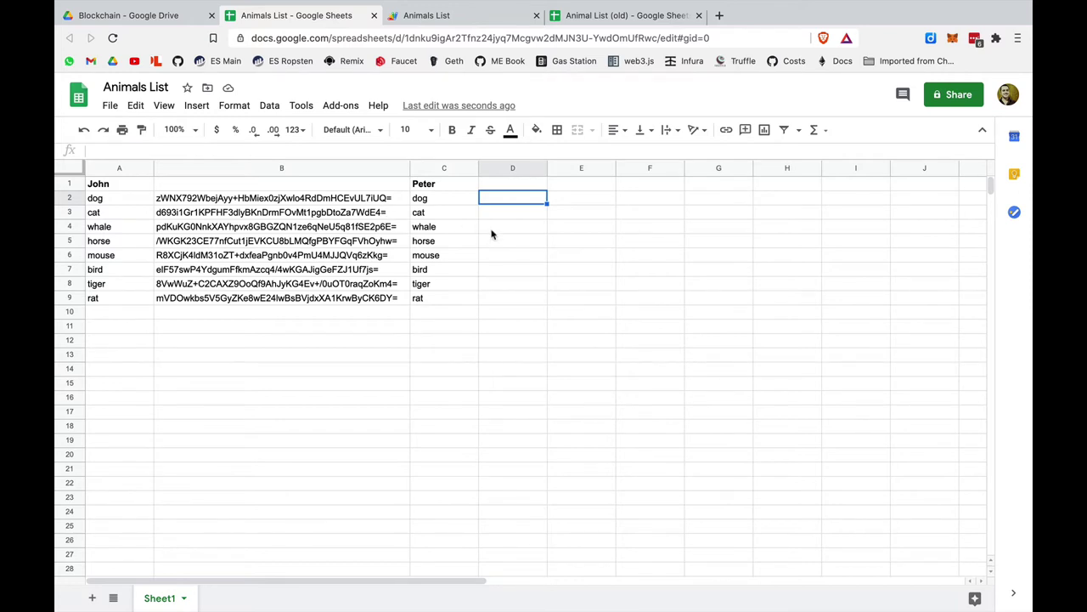
click(277, 201)
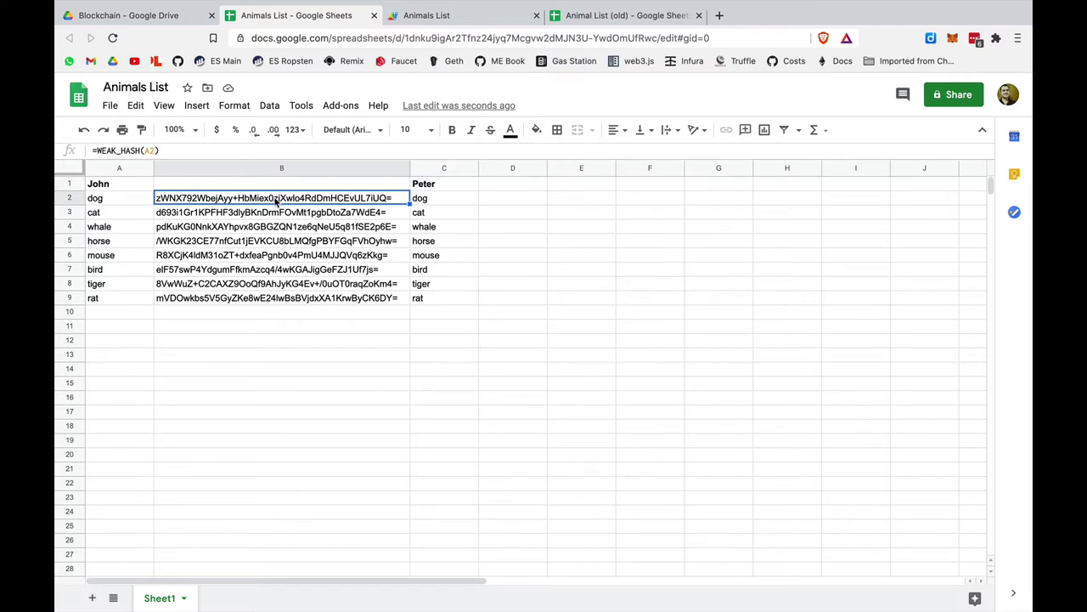
- Compare dog in A2 with its hash in B2
click(128, 204)
click(180, 202)
click(117, 203)
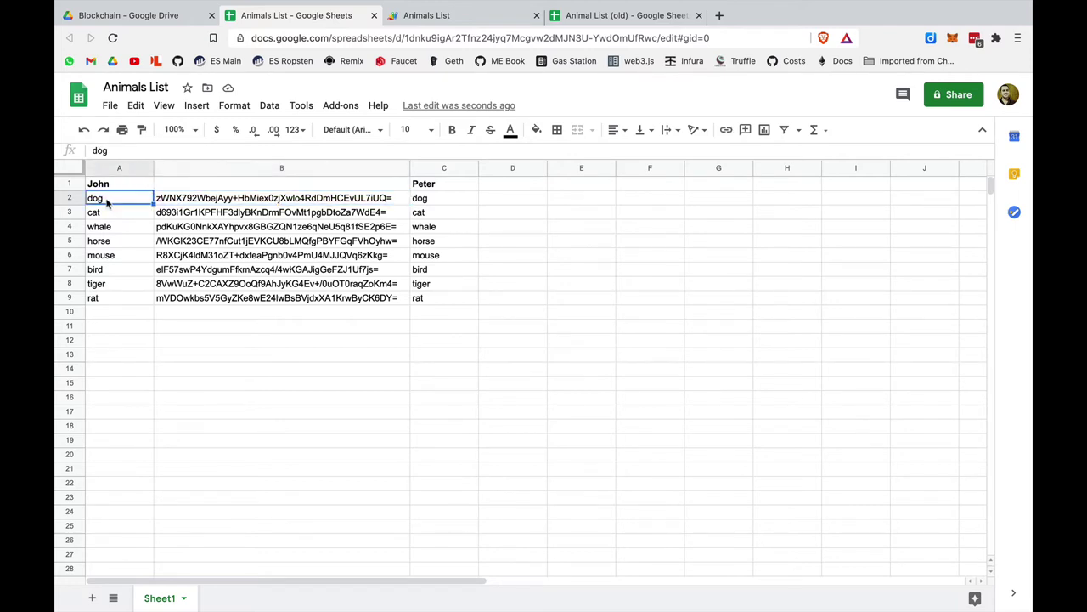
click(167, 204)
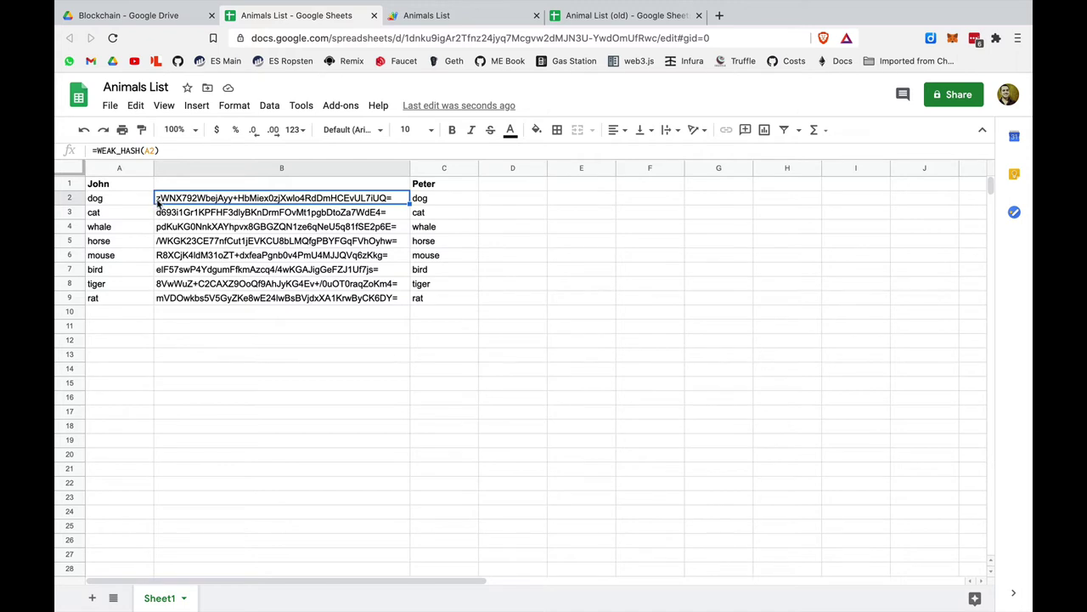
- Change dog to dogs to watch B2's hash change, then restore dog
click(110, 198)
click(120, 149)
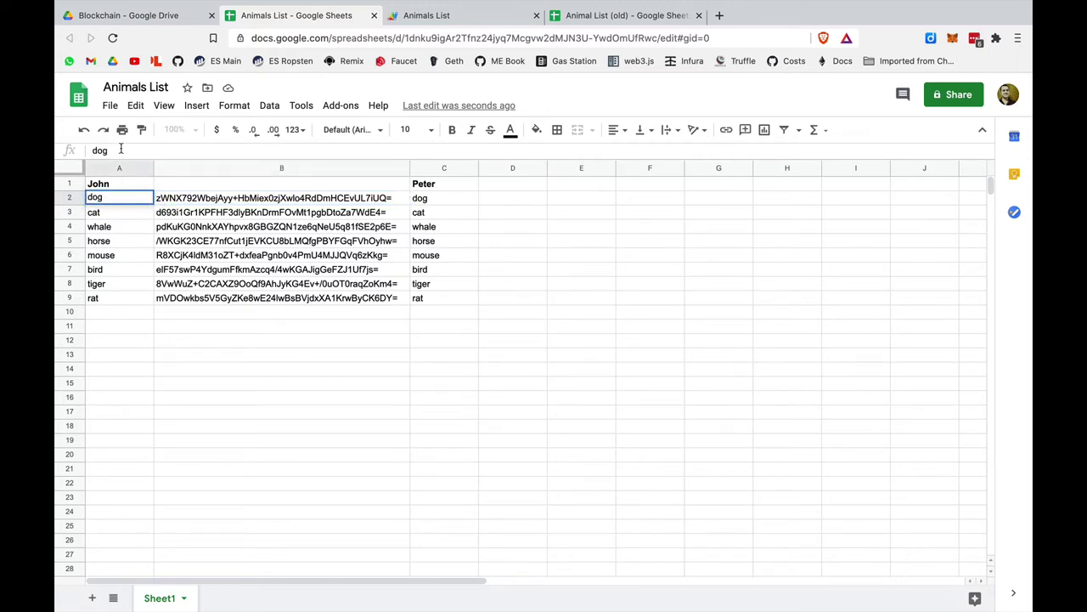
text(s)
key(Return)
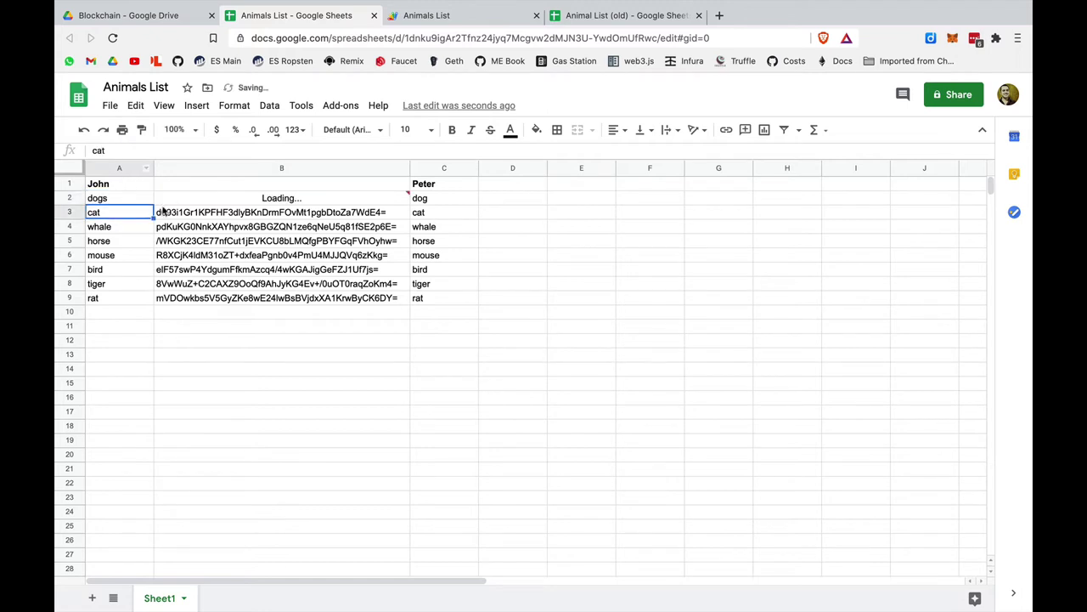
click(182, 201)
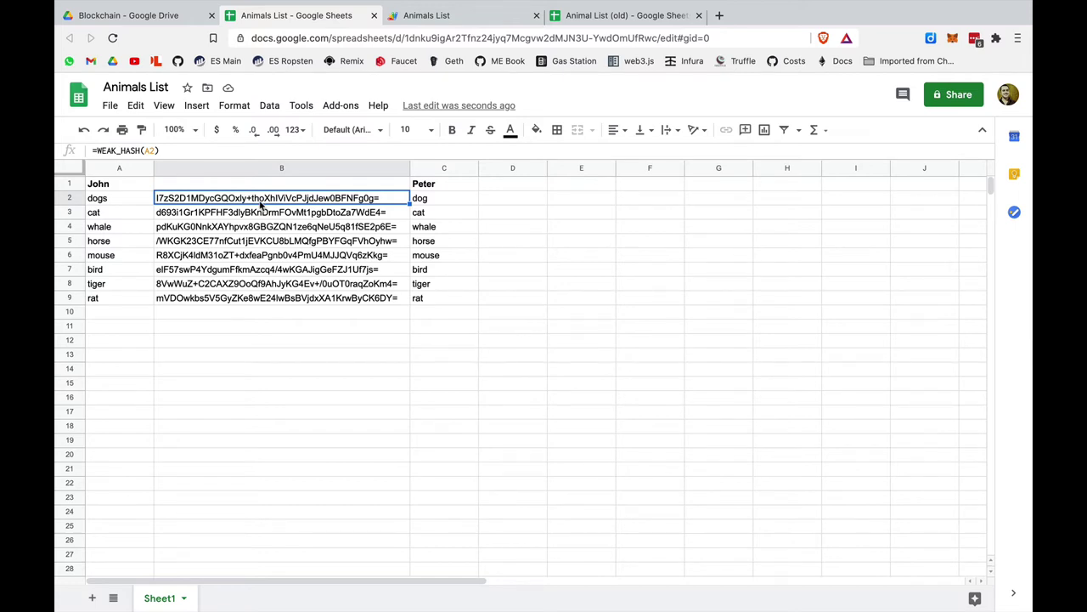
click(115, 201)
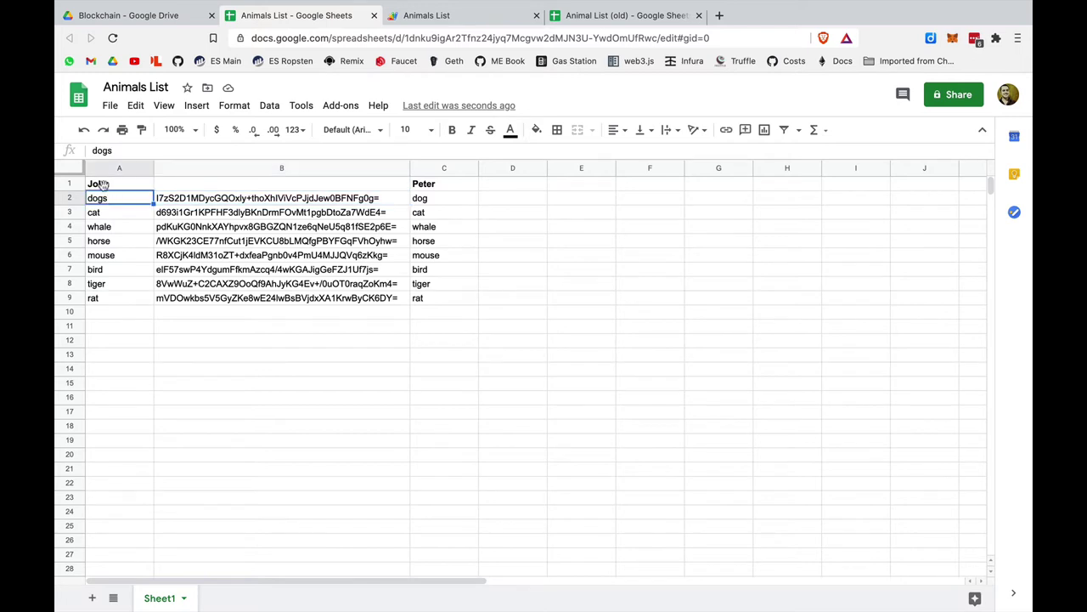
click(121, 150)
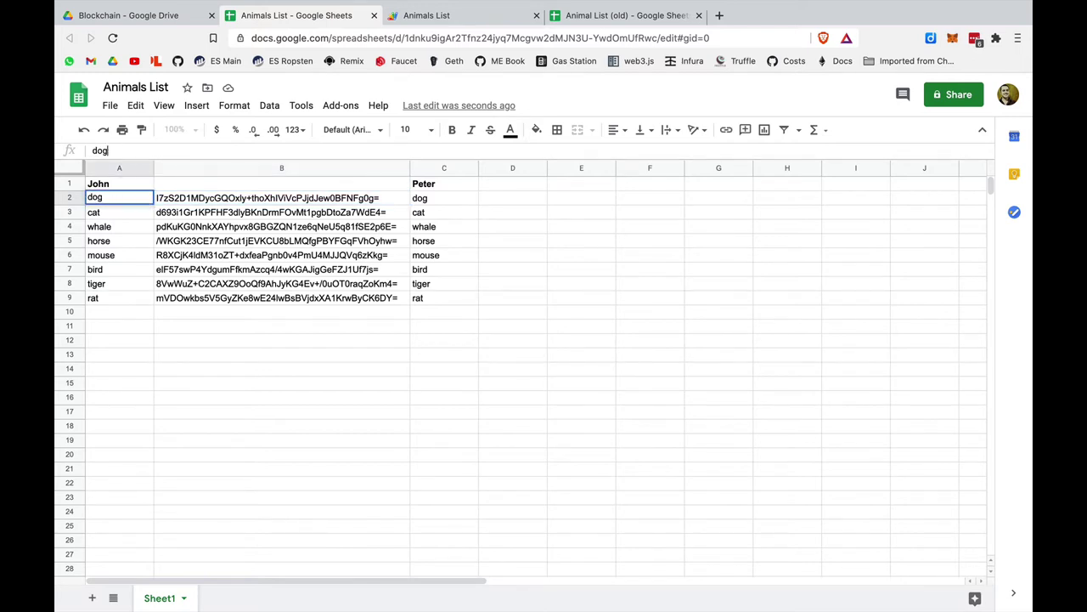
key(Return)
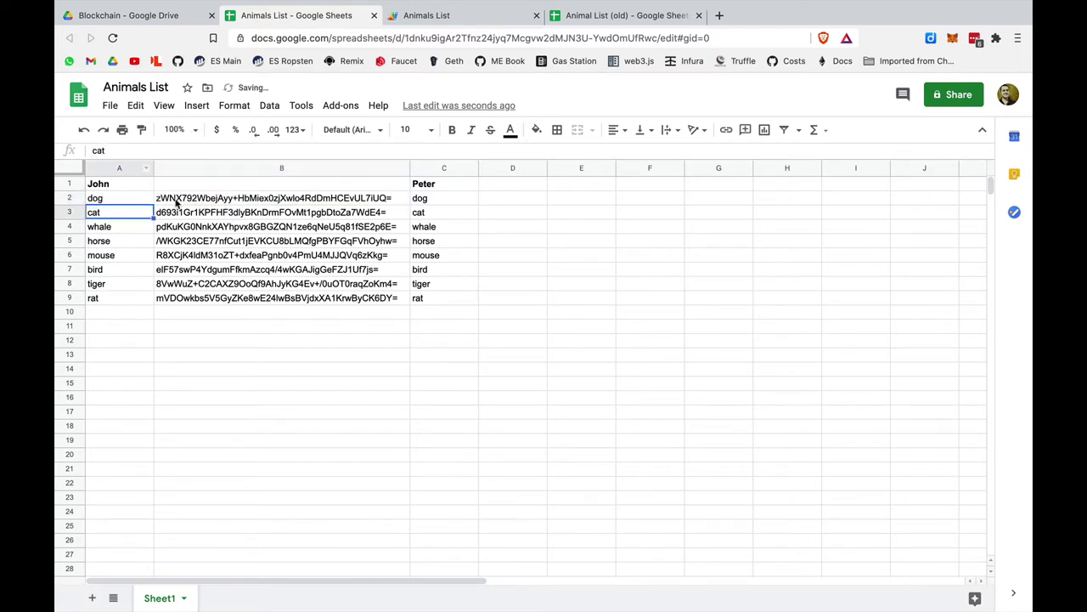
click(177, 202)
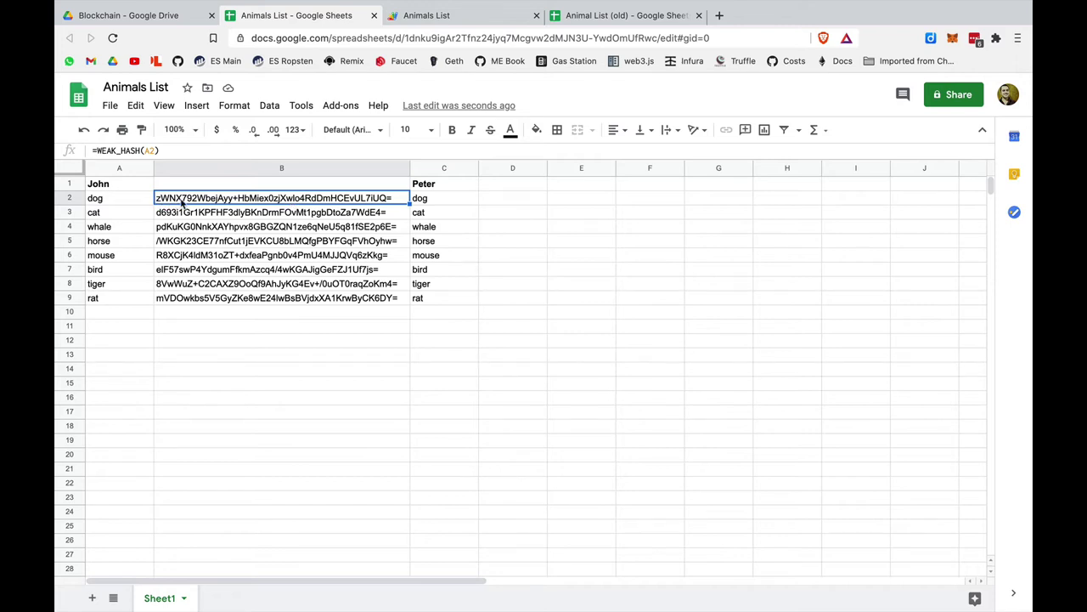
- Append .slice(0,4) to WEAK_HASH's return line, save, and view the sheet
click(464, 16)
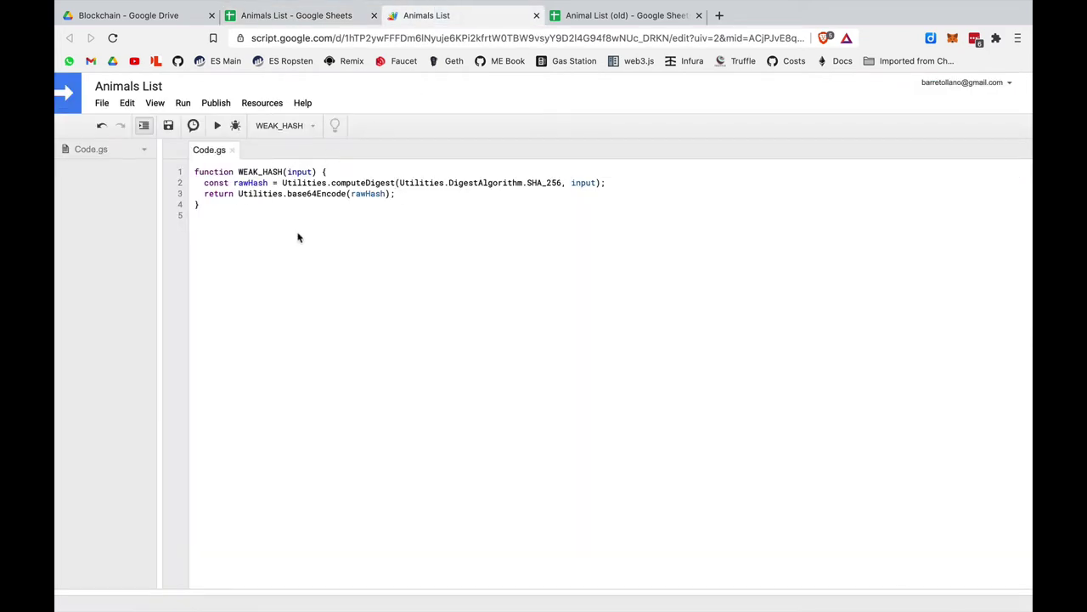
click(391, 192)
text(.stri)
key(BackSpace)
key(BackSpace)
key(BackSpace)
text(lice(0,4)
key(ctrl+s)
click(311, 15)
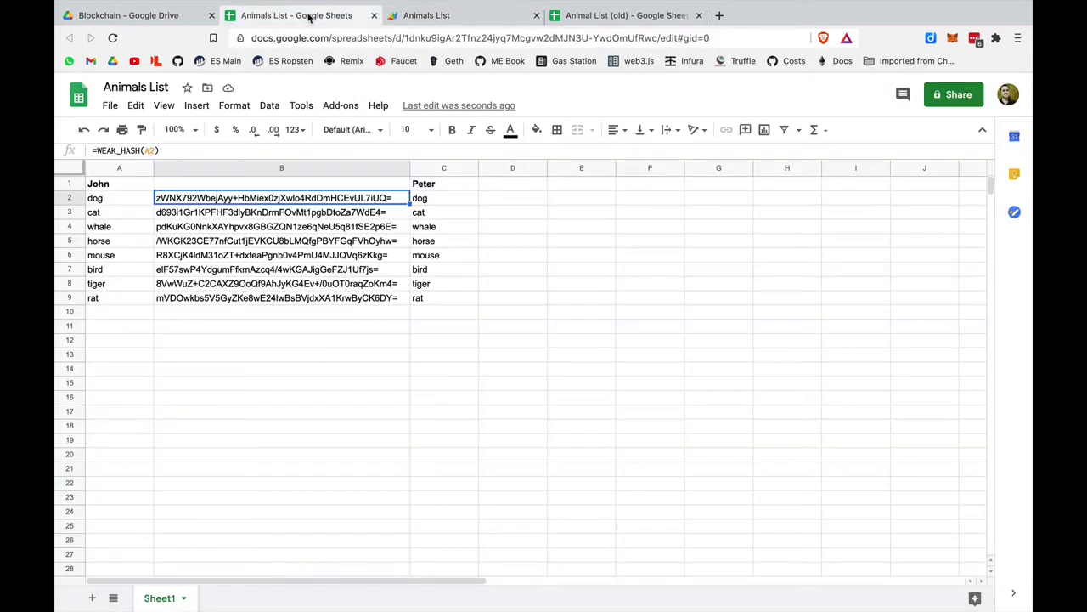
- Copy the B2 hash formula into D2:D9 to hash Peter's animals, then narrow column B
click(182, 218)
click(182, 201)
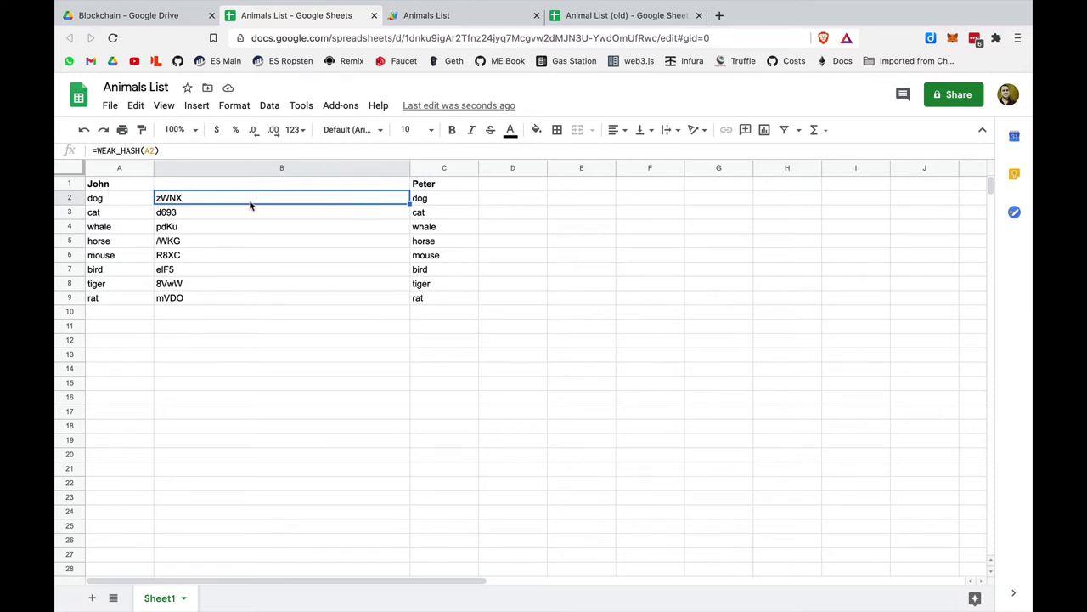
key(ctrl+c)
click(501, 200)
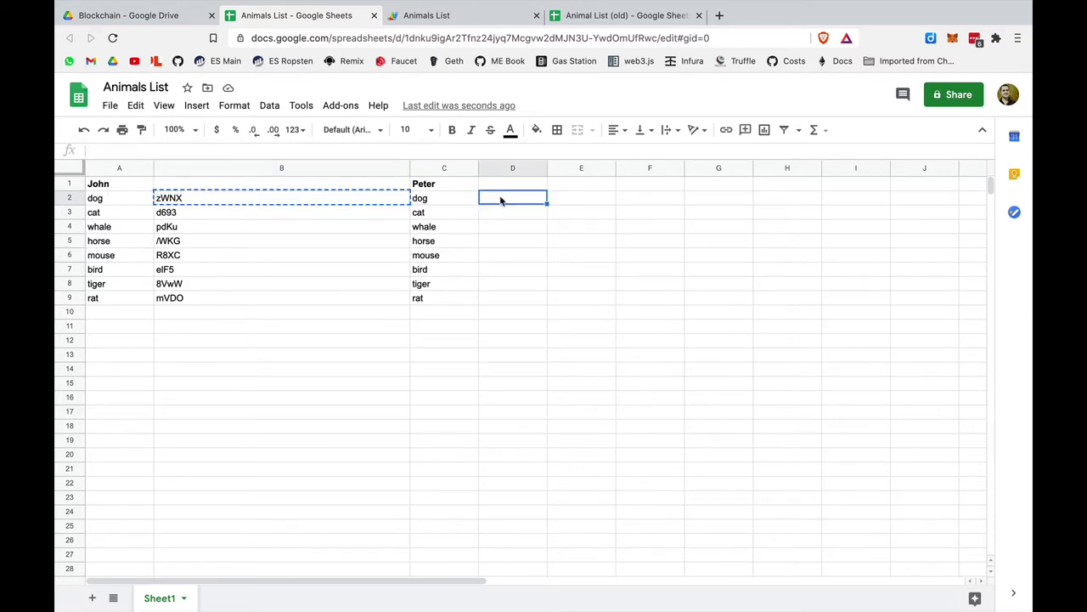
key(ctrl+v)
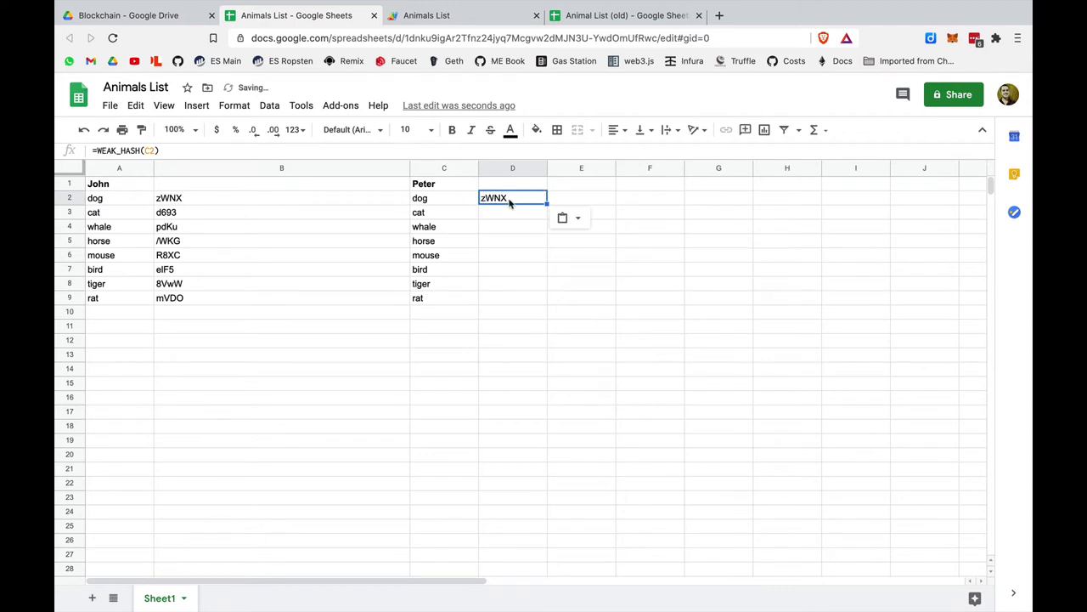
click(151, 150)
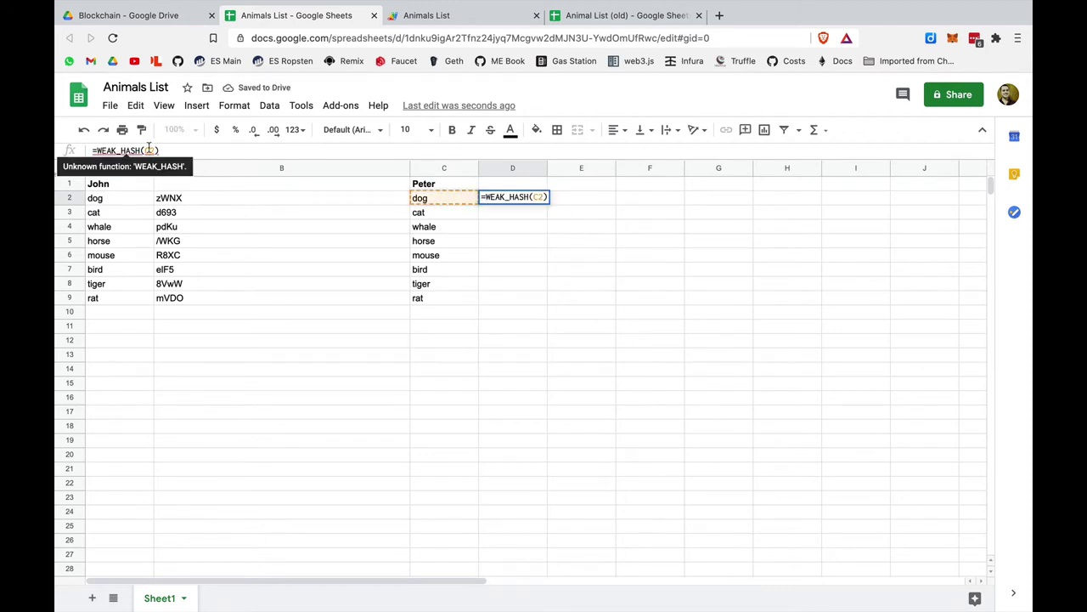
drag(548, 205, 542, 304)
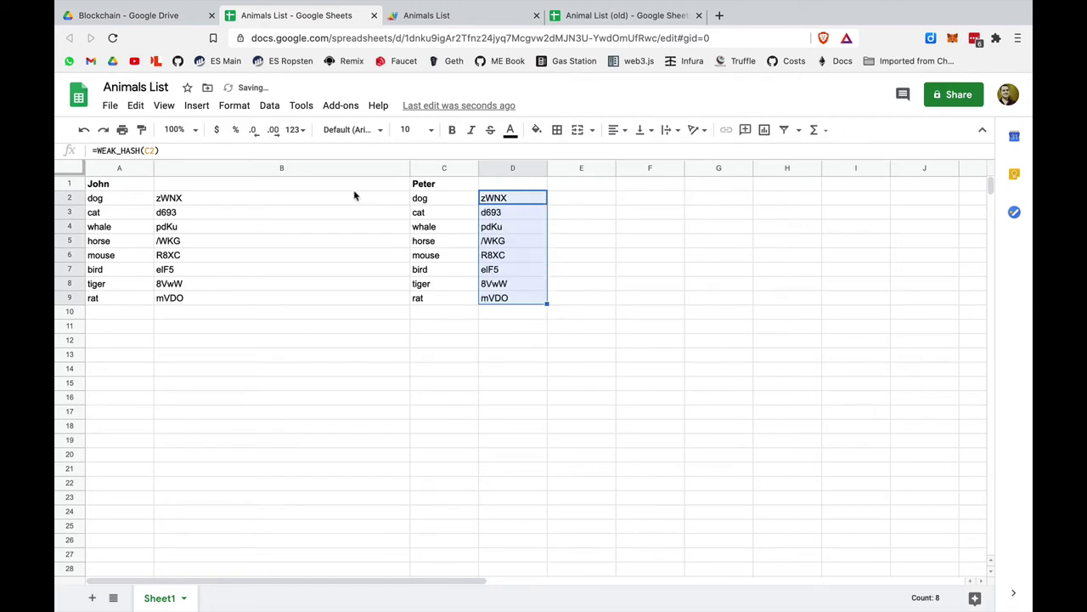
click(581, 228)
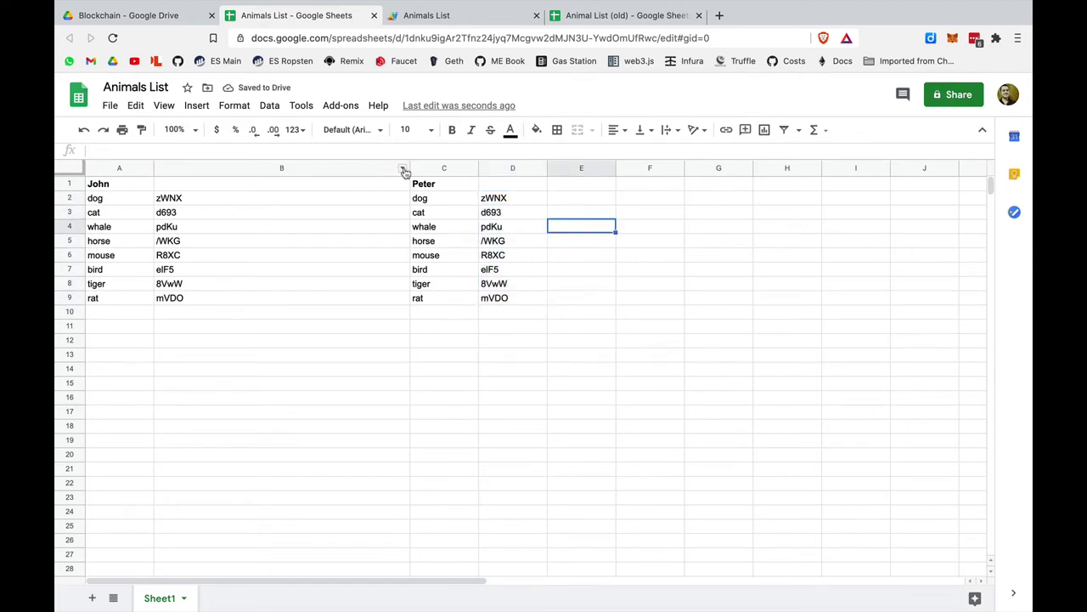
drag(409, 169, 222, 170)
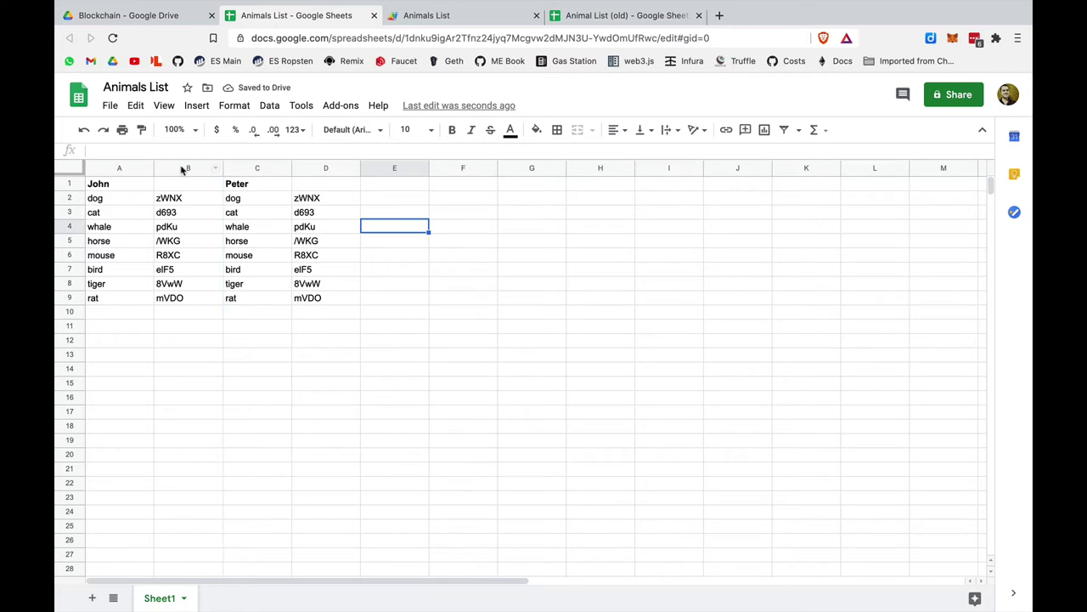
- Insert empty columns beside column B so a blank column separates the two lists
click(182, 168)
right_click(182, 168)
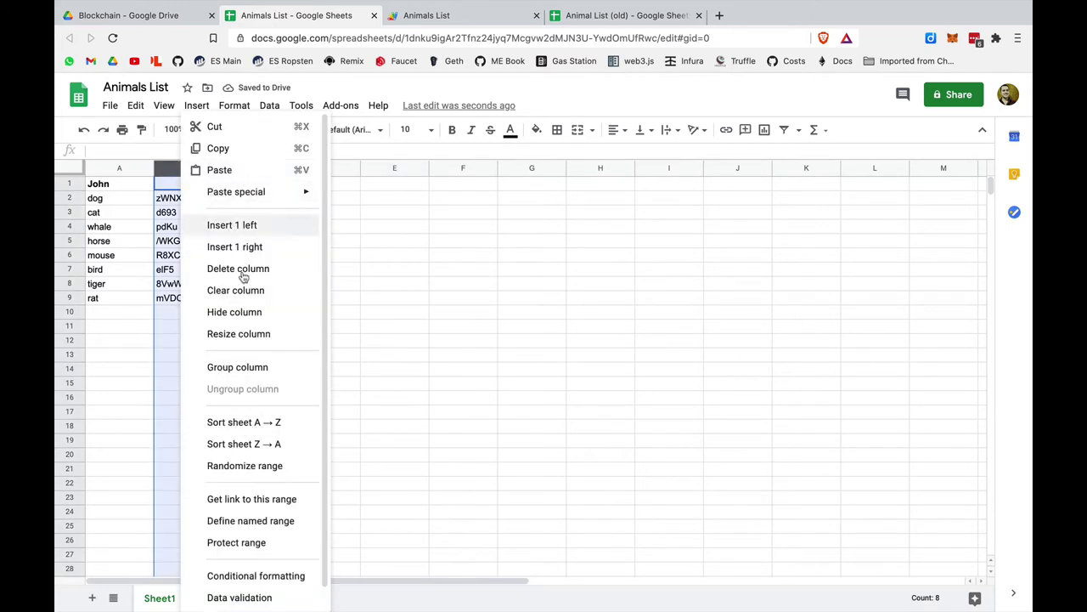
click(270, 228)
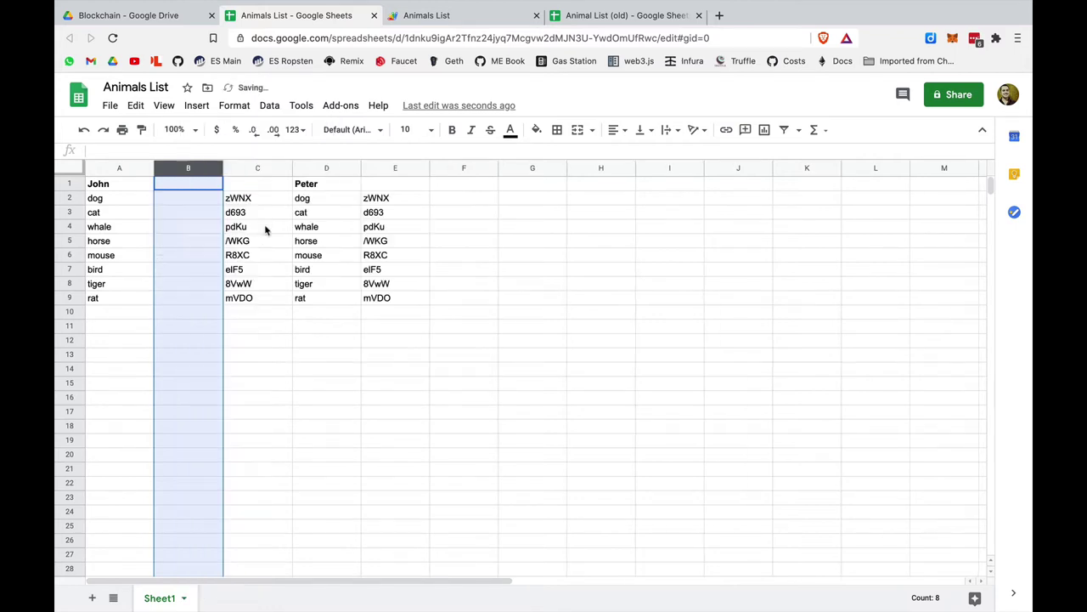
right_click(184, 166)
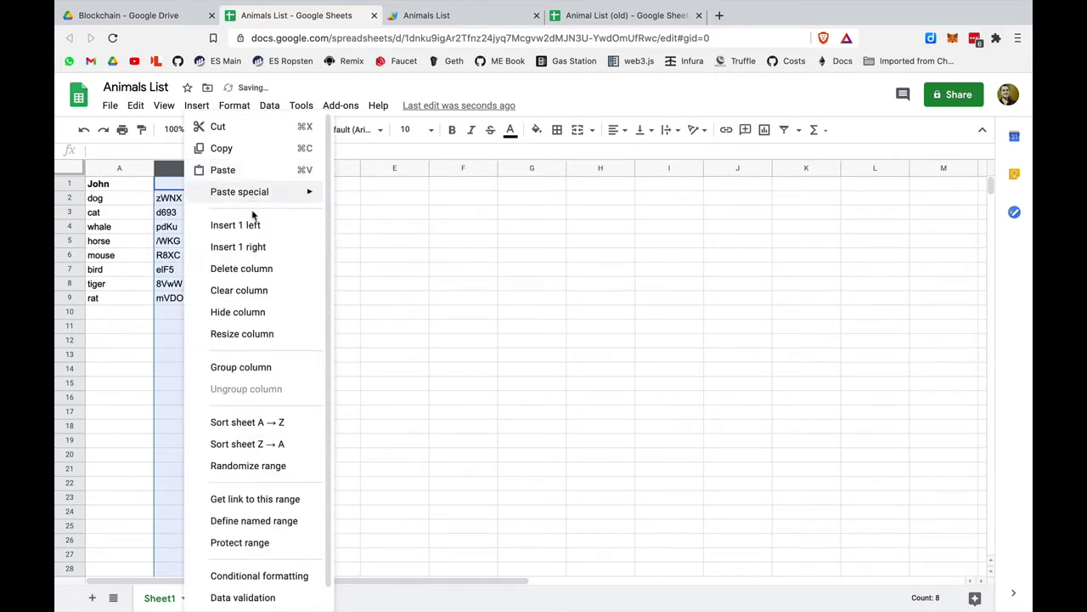
click(248, 247)
click(504, 269)
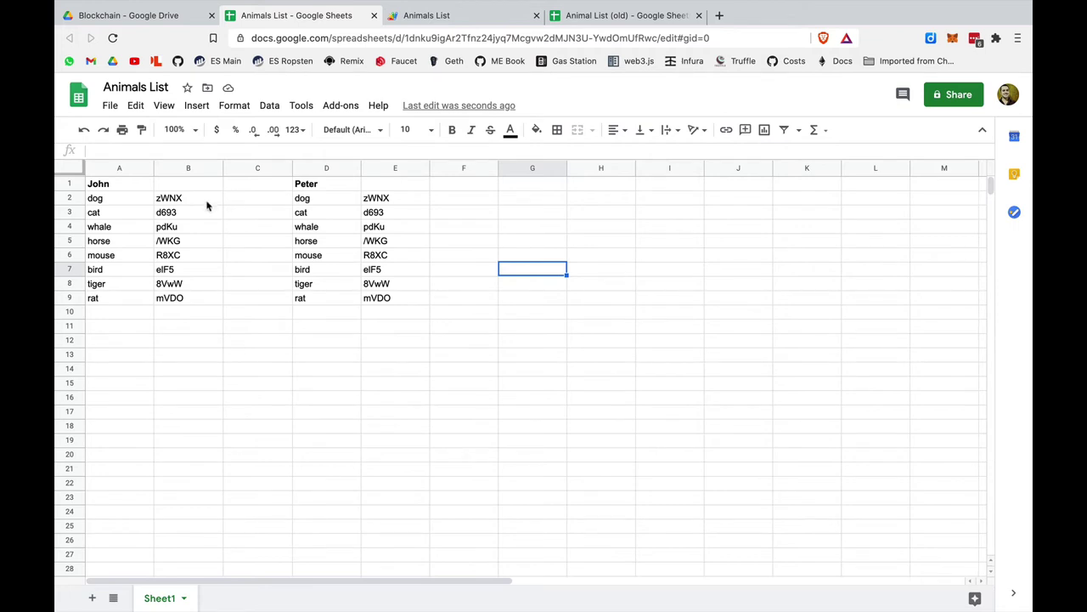
- Select John's hashes in B2:B9 and step down through them
drag(191, 202, 192, 301)
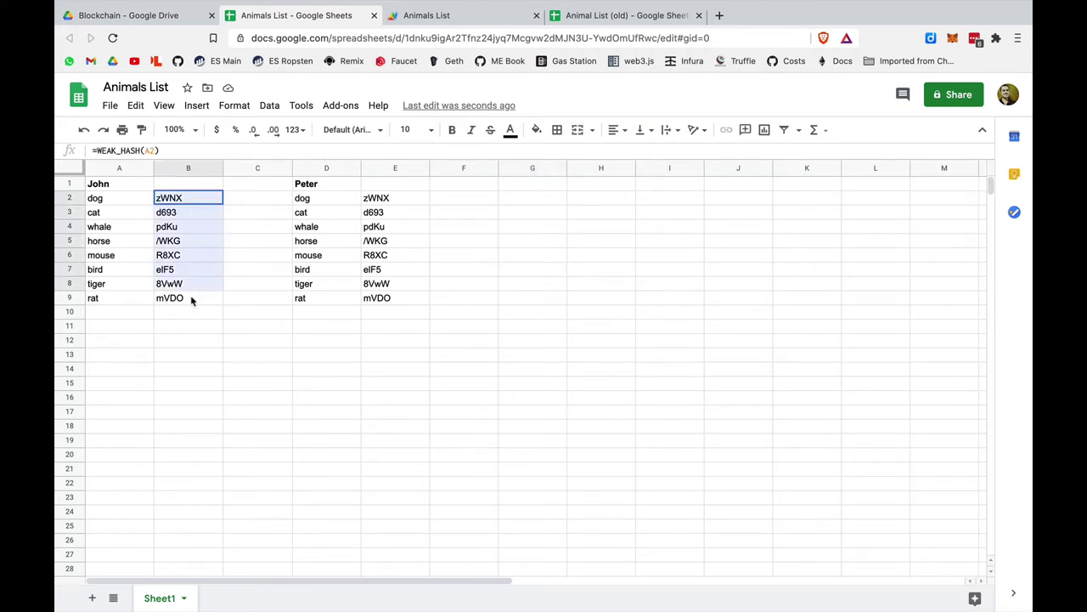
click(188, 198)
key(Down)
key(Down)
key(Down)
key(Down)
key(Down)
key(Down)
key(Down)
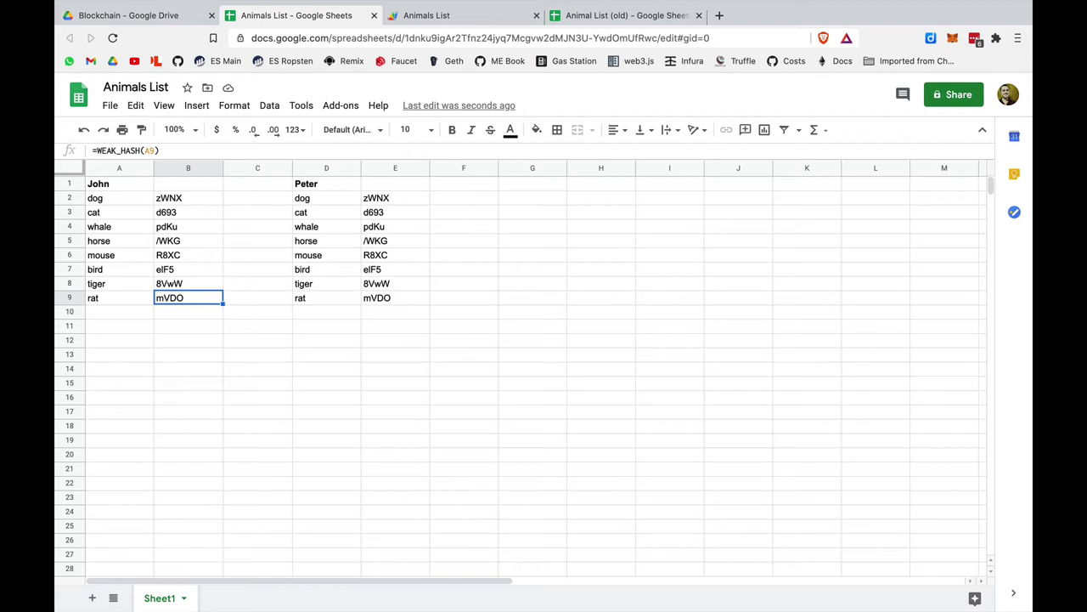
- Insert a blank column right of B and enter =CONCATENATE(B2:B9) in C2
right_click(182, 170)
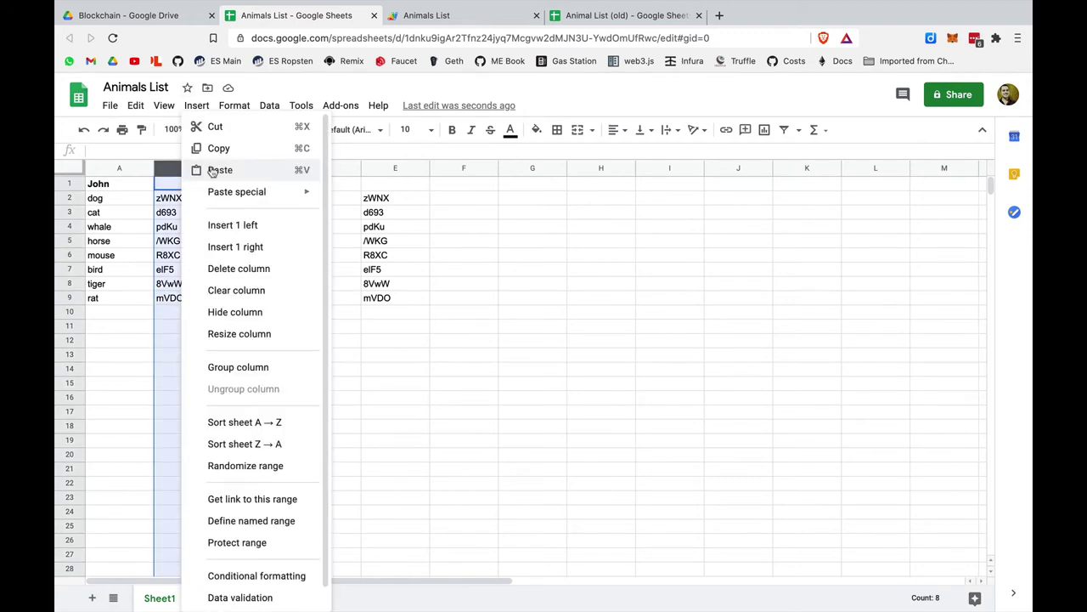
click(252, 257)
click(230, 201)
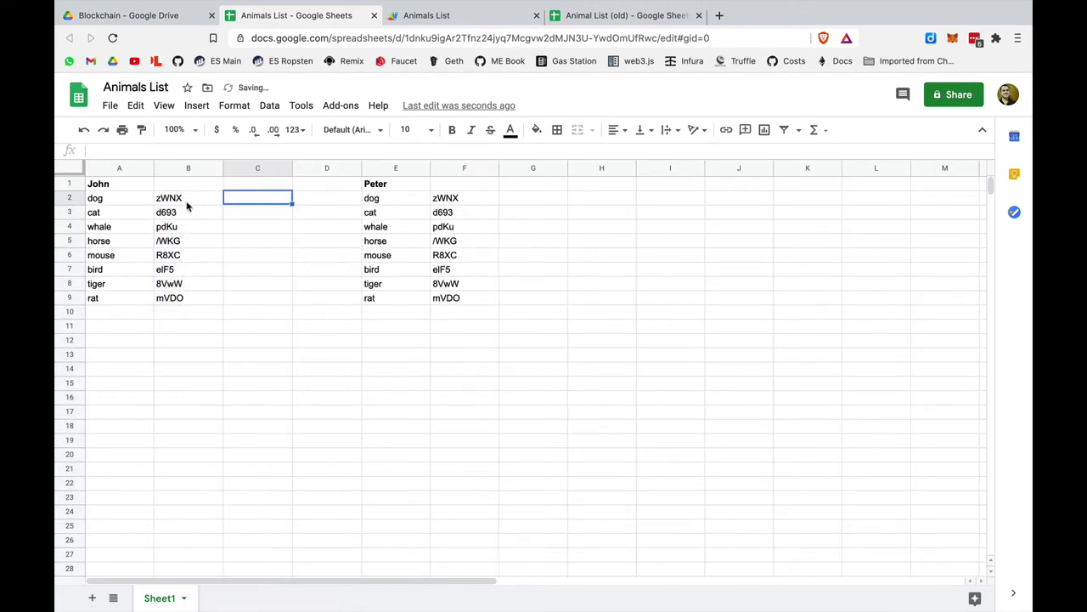
drag(179, 202, 179, 305)
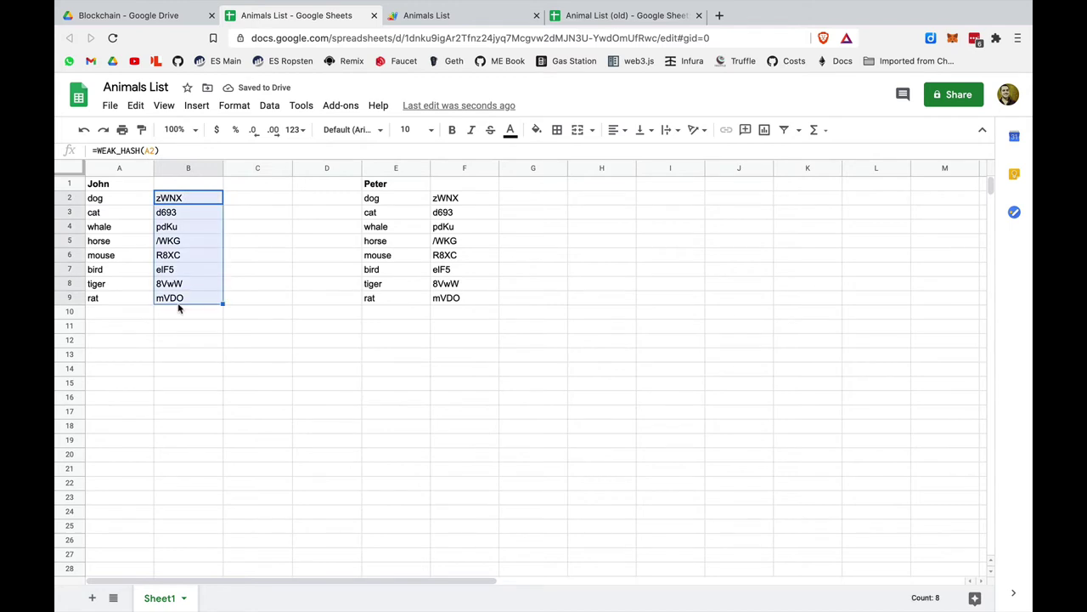
click(244, 204)
text(=CON)
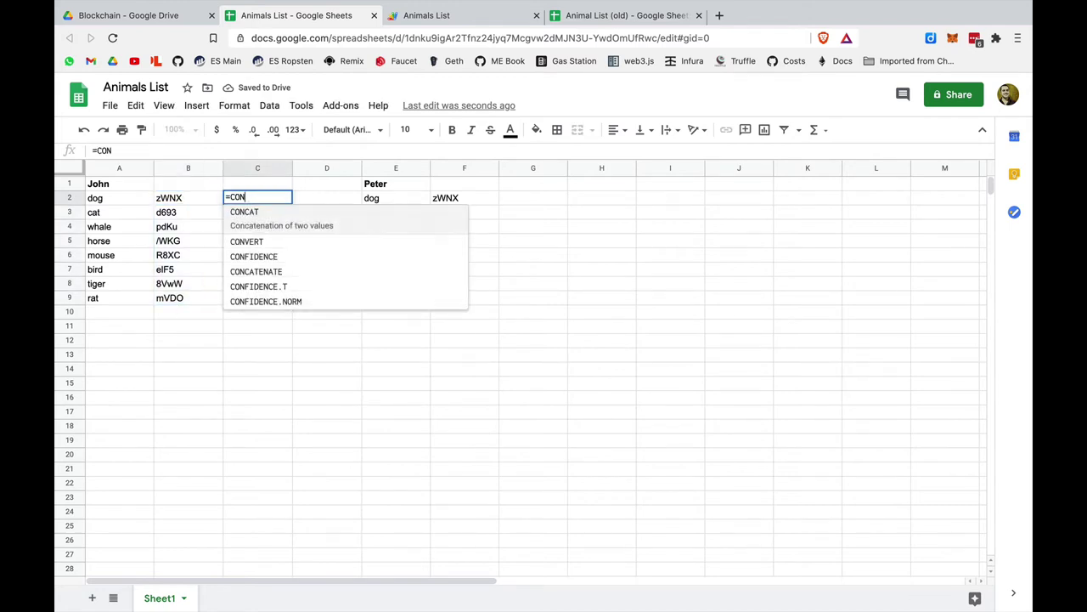
key(Down)
key(Down)
key(Down)
key(Tab)
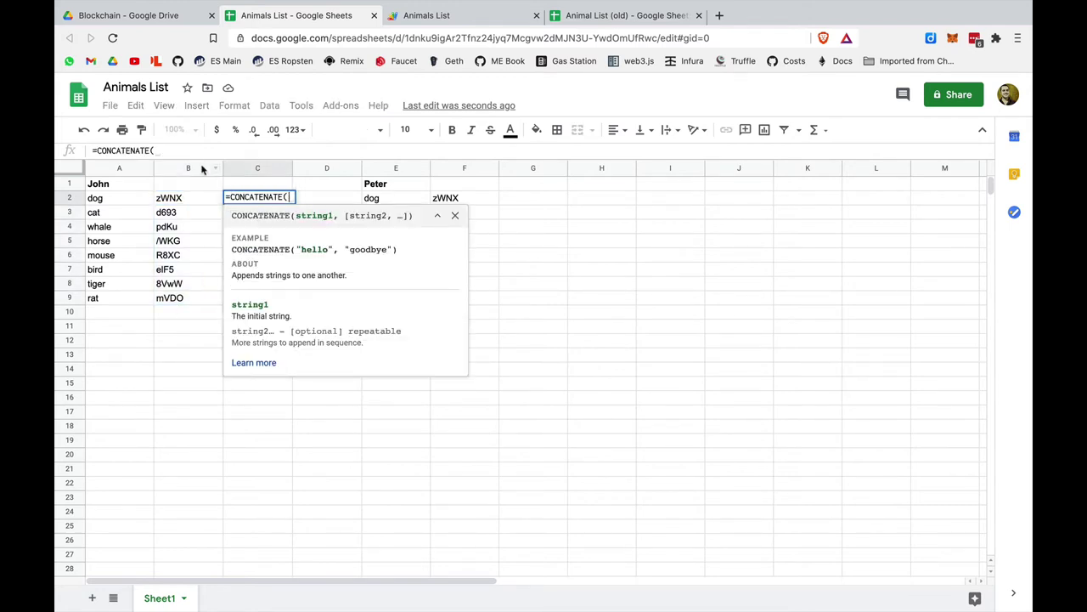
drag(181, 198, 175, 299)
text())
key(Return)
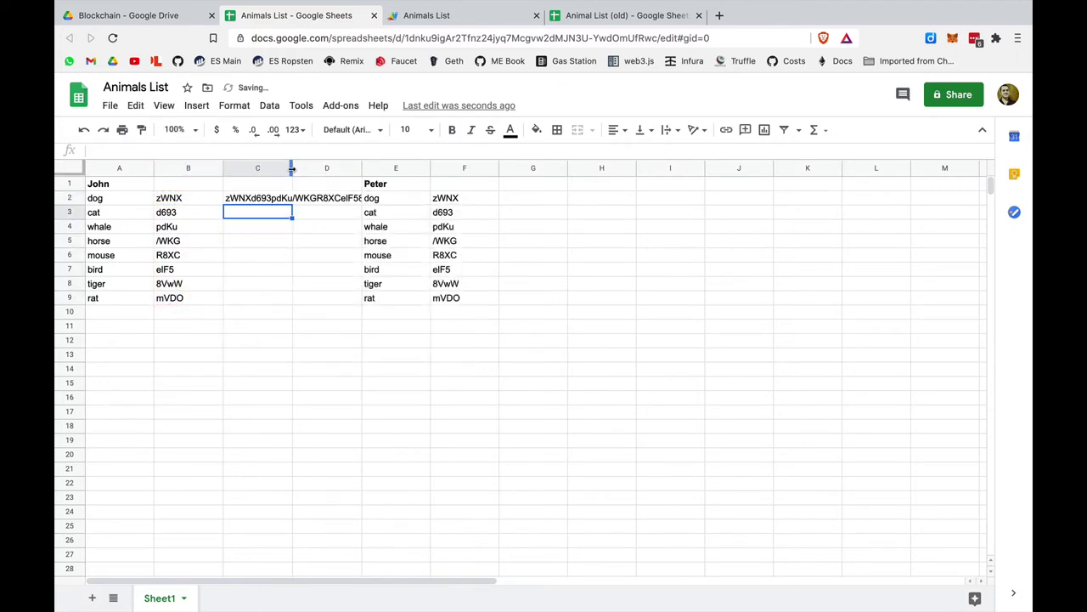
double_click(292, 169)
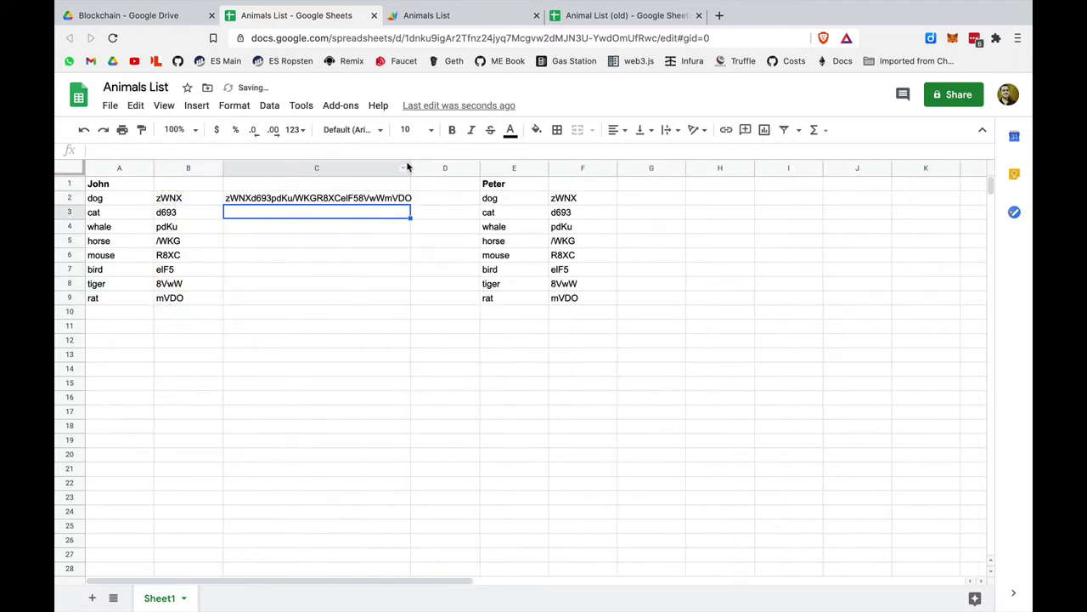
drag(410, 167, 438, 167)
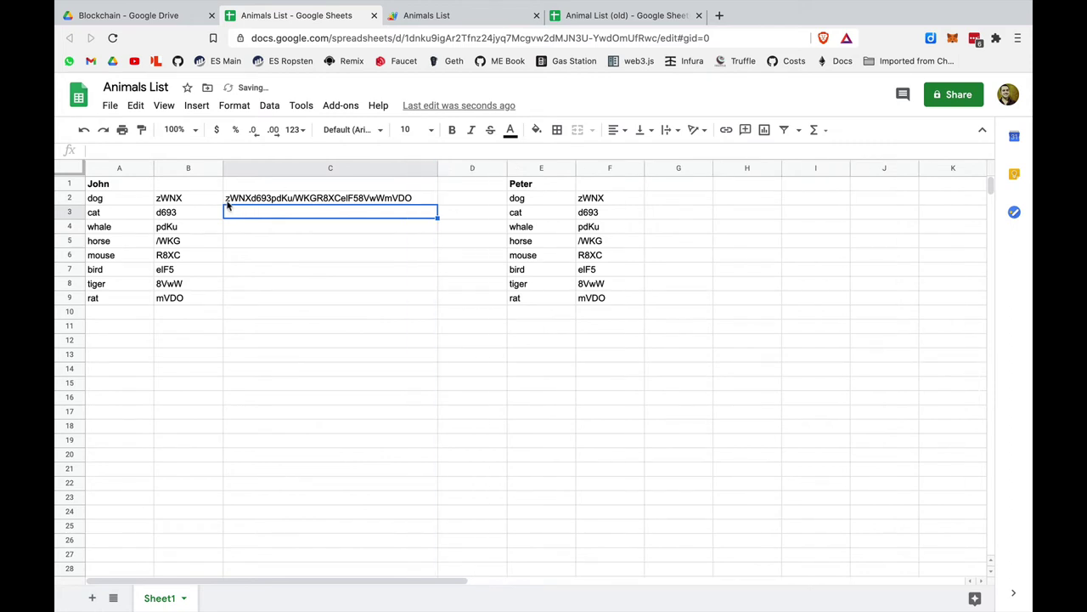
click(174, 203)
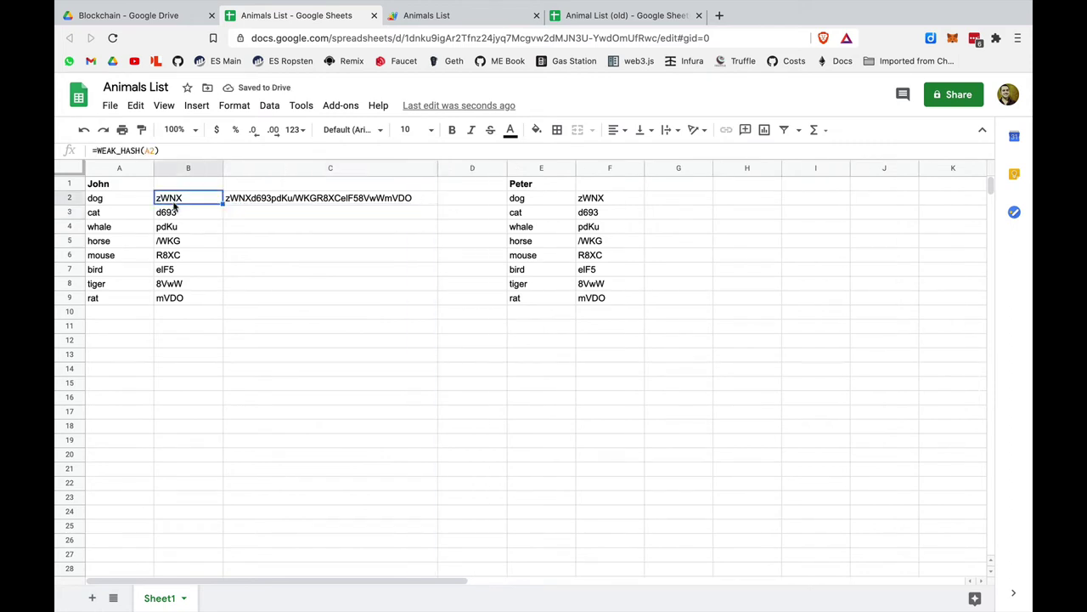
click(175, 216)
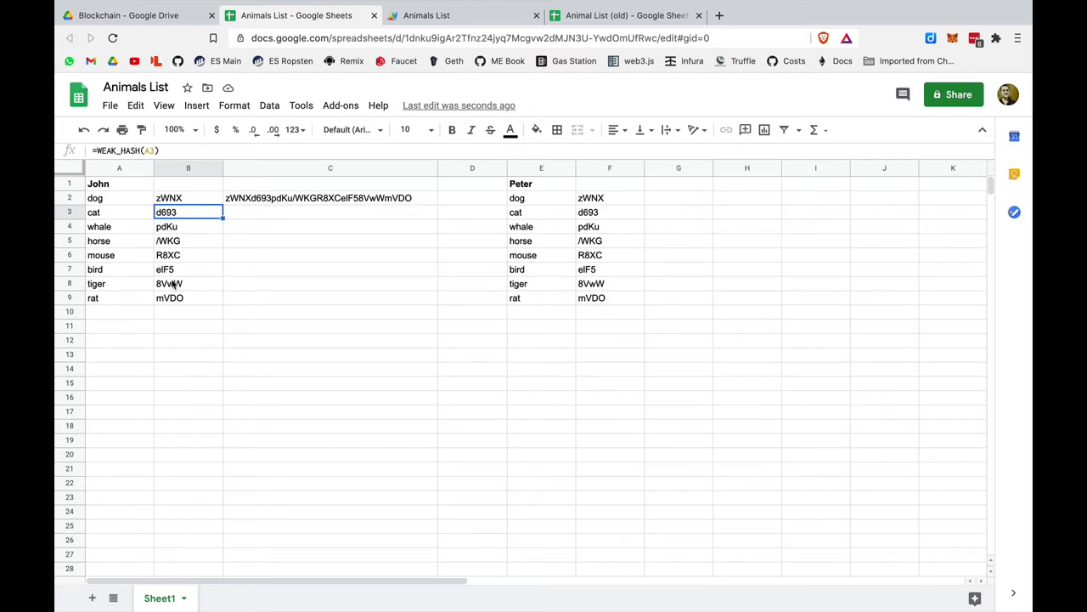
click(175, 299)
click(388, 202)
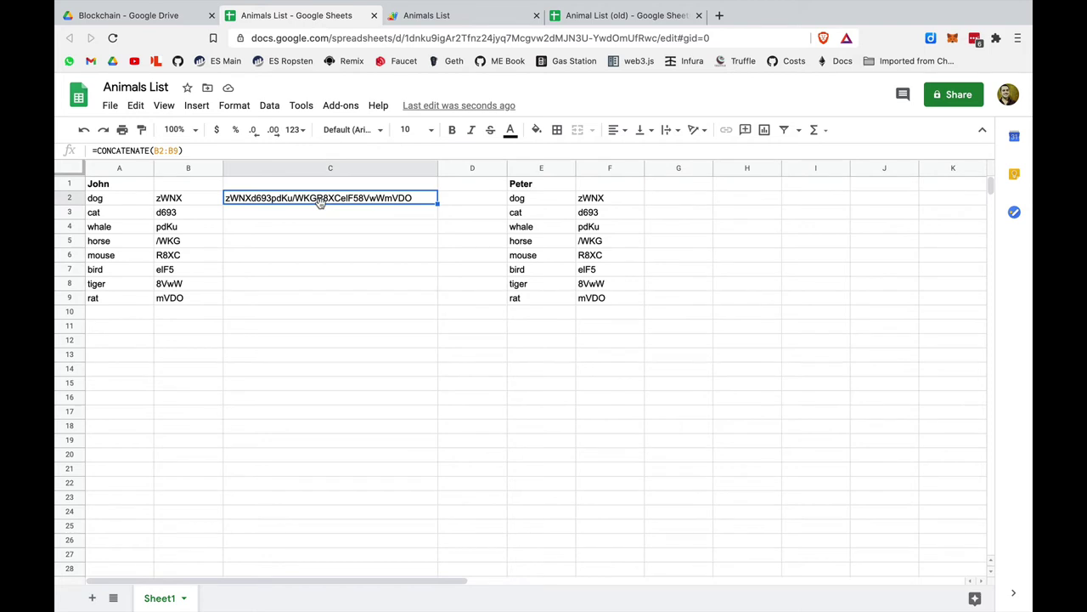
click(97, 150)
click(286, 212)
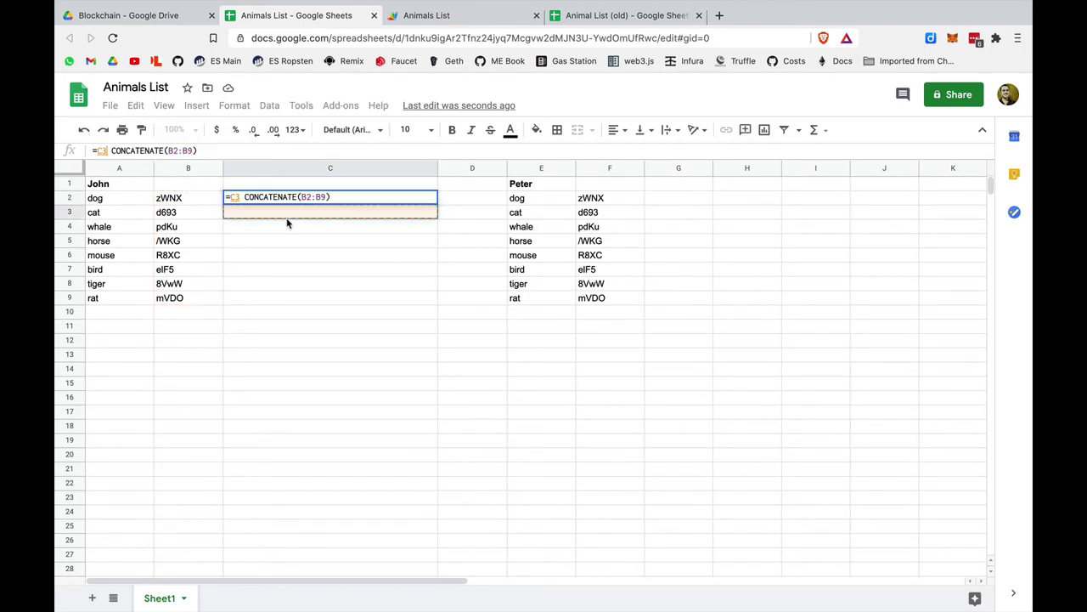
key(Escape)
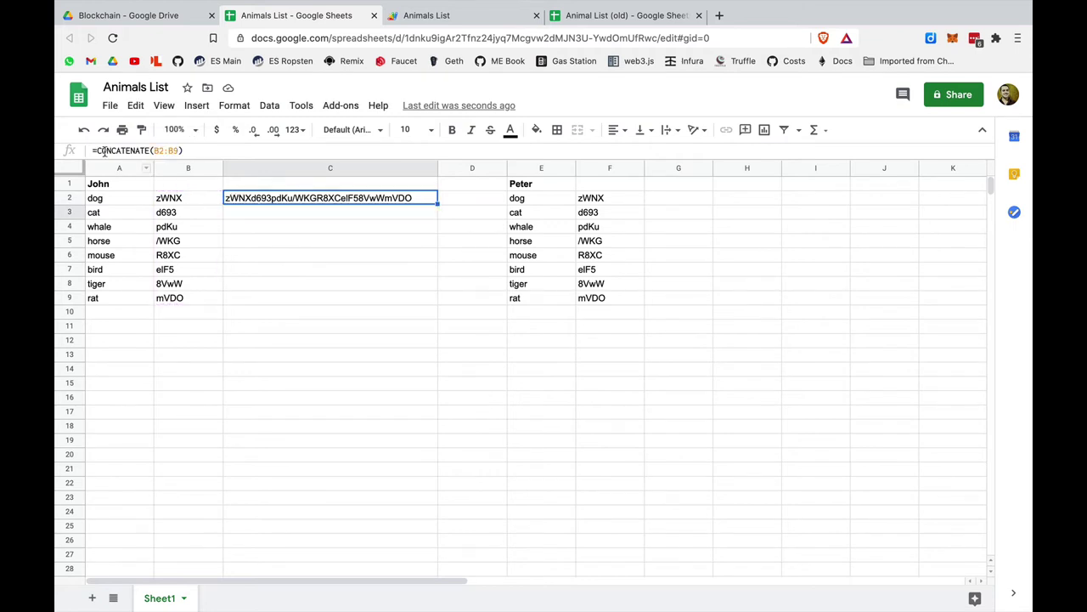
- Add a doc comment above WEAK_HASH: 'Returns the first 4 characters of the SHA256 hash value of the input'
click(408, 15)
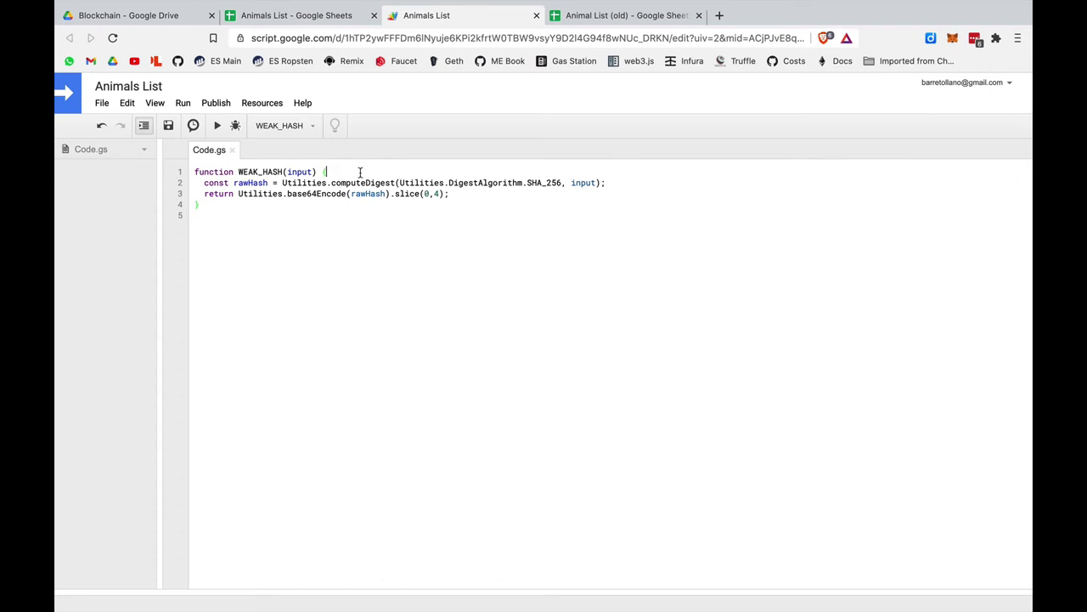
key(Return)
text(/**)
key(Return)
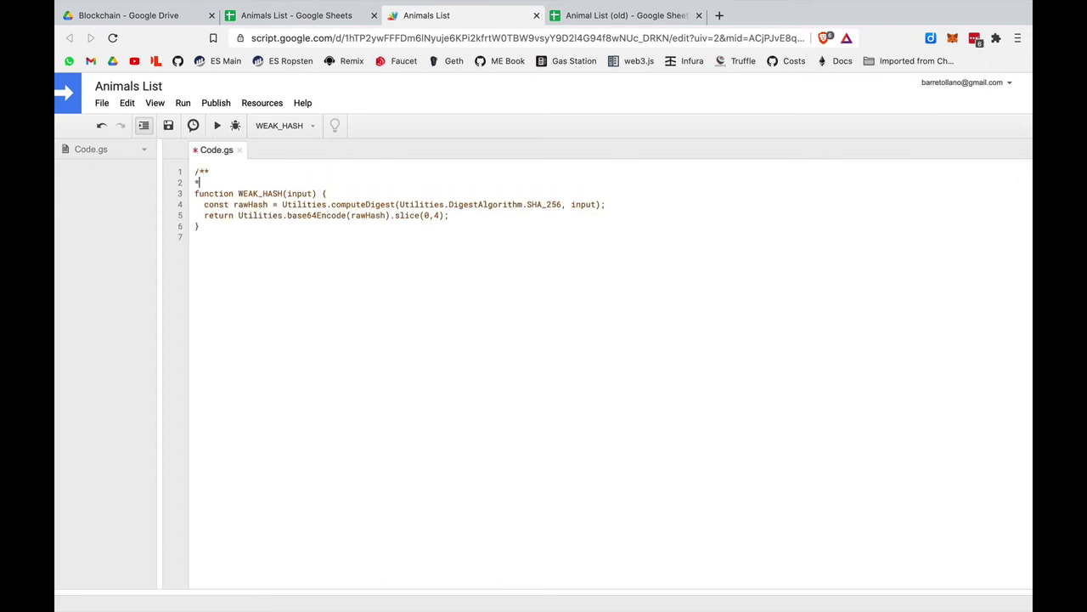
text(*)
key(Return)
text(*/)
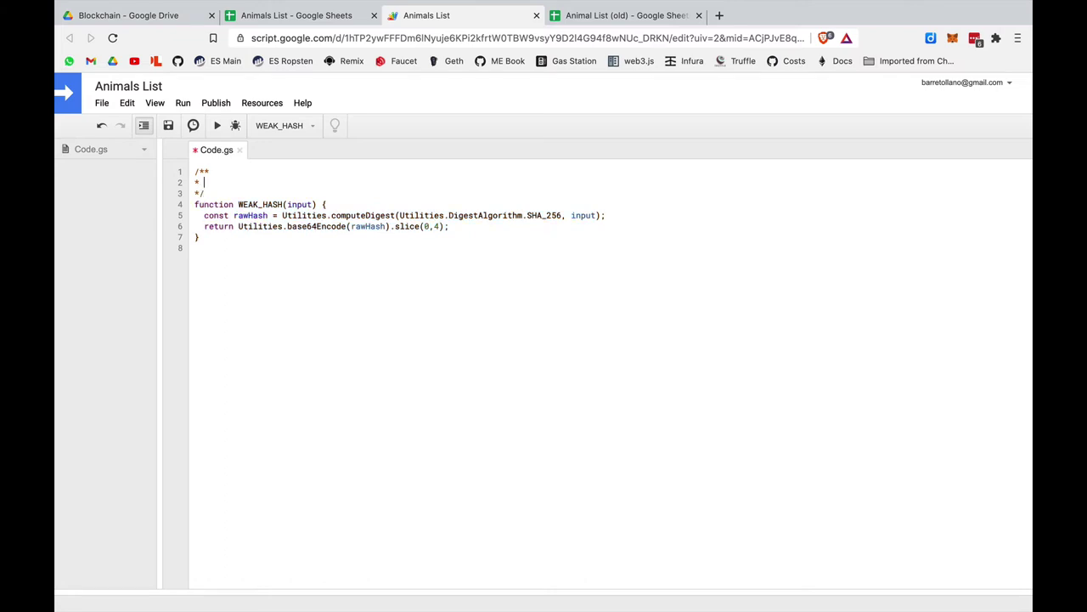
text( Returns the first 4 character)
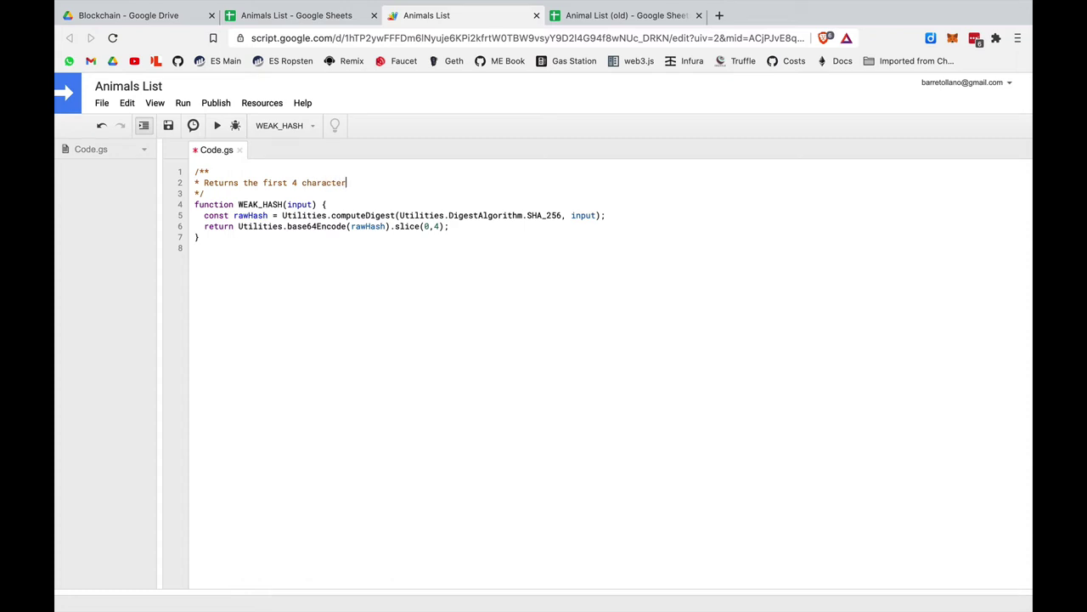
text(s of the SHA256 hash value of the input)
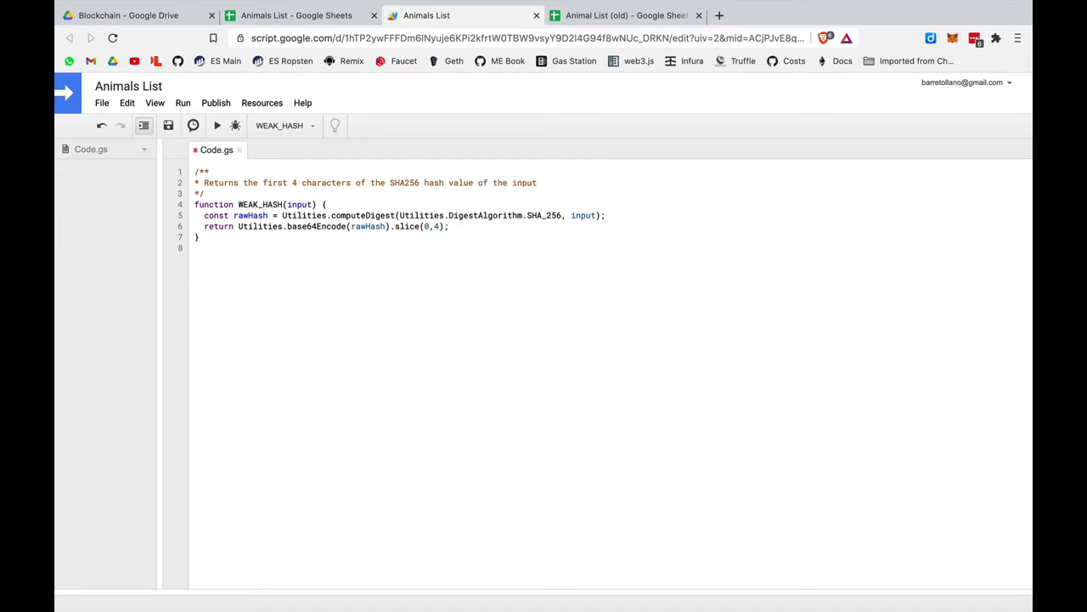
key(Return)
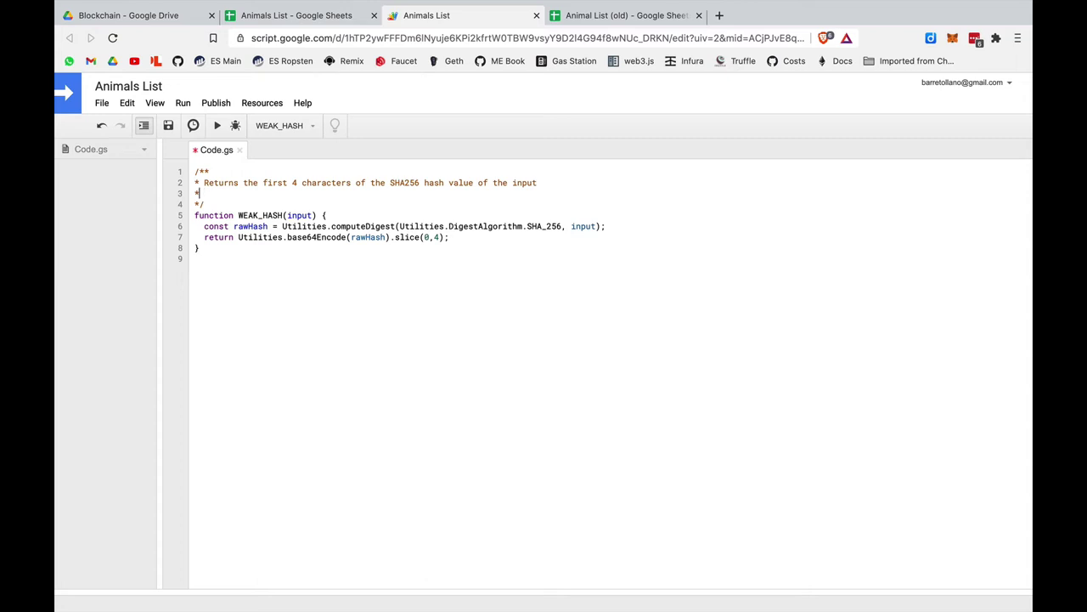
text(*)
key(Return)
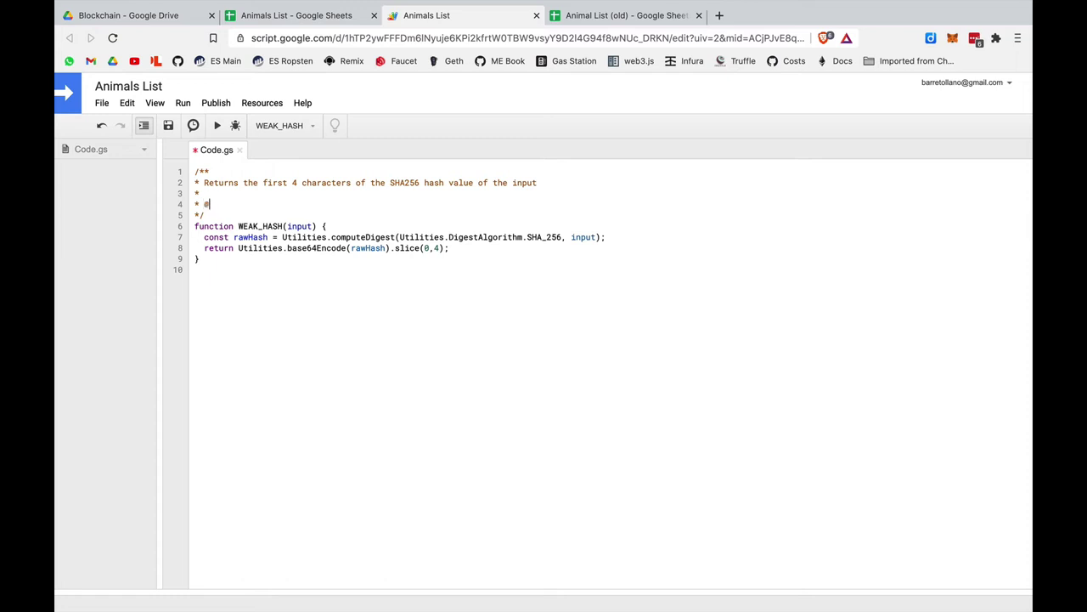
text(@customFunction)
key(ctrl+s)
- Wrap C2's formula as =WEAK_HASH(CONCATENATE(B2:B9)) so it shows the hash Waen
click(274, 14)
click(254, 217)
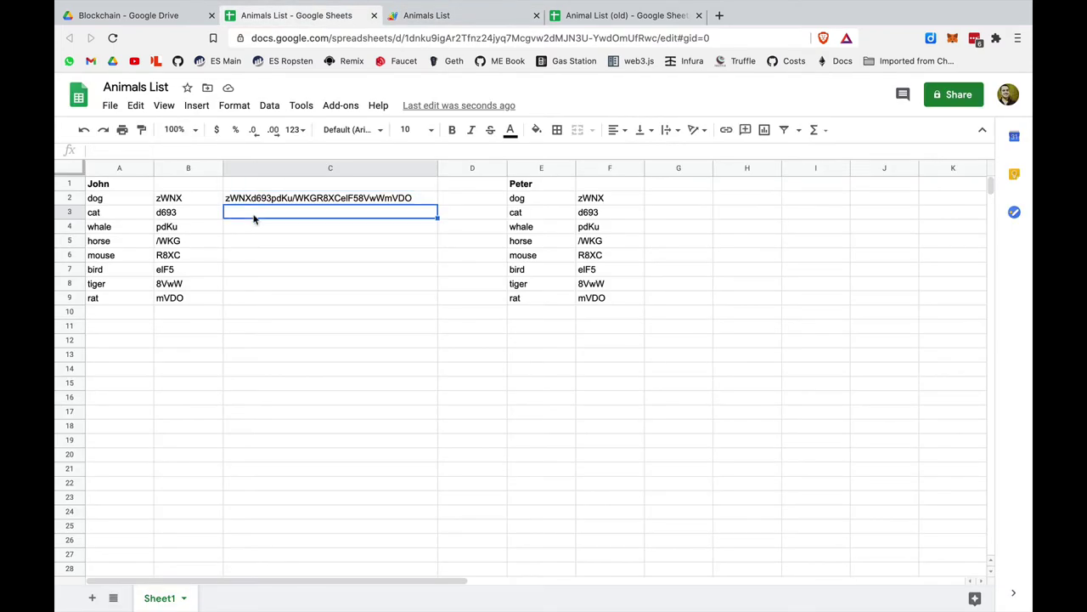
text(=WE)
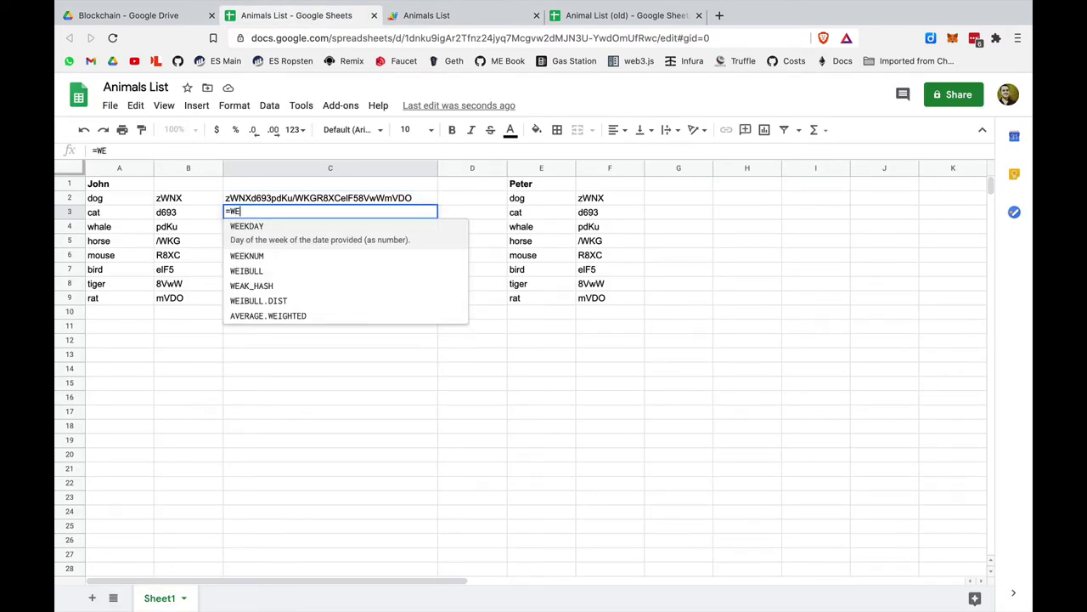
text(AK)
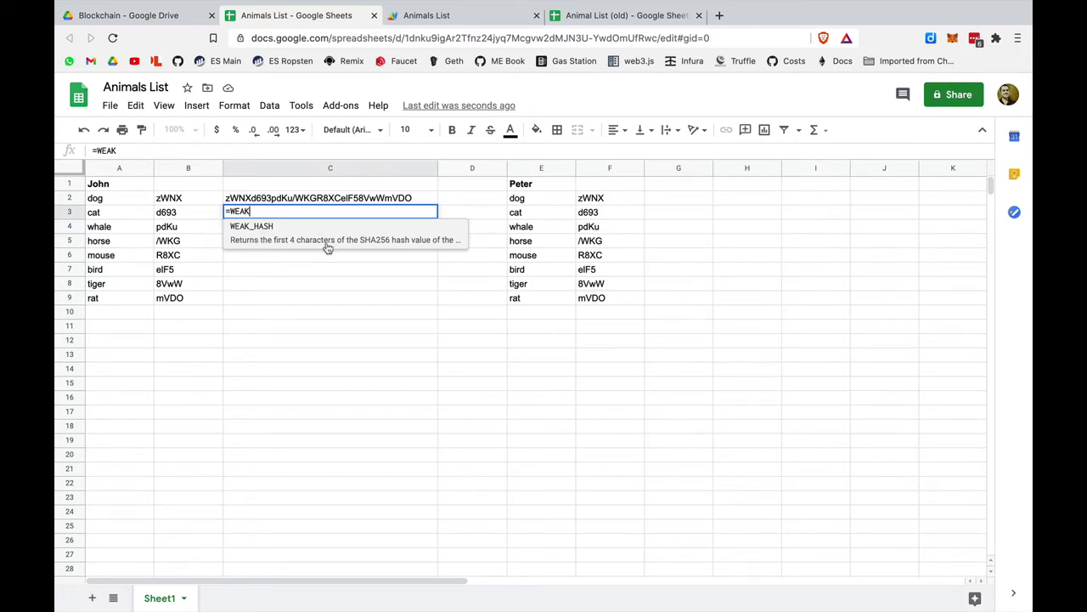
key(BackSpace)
key(BackSpace)
key(BackSpace)
key(BackSpace)
key(BackSpace)
click(284, 198)
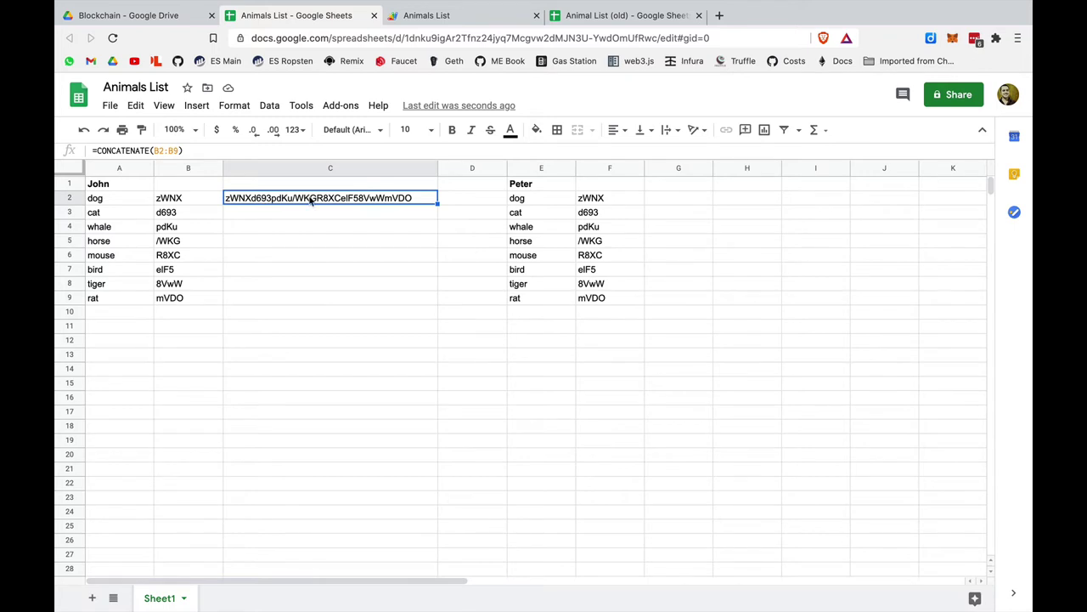
click(96, 150)
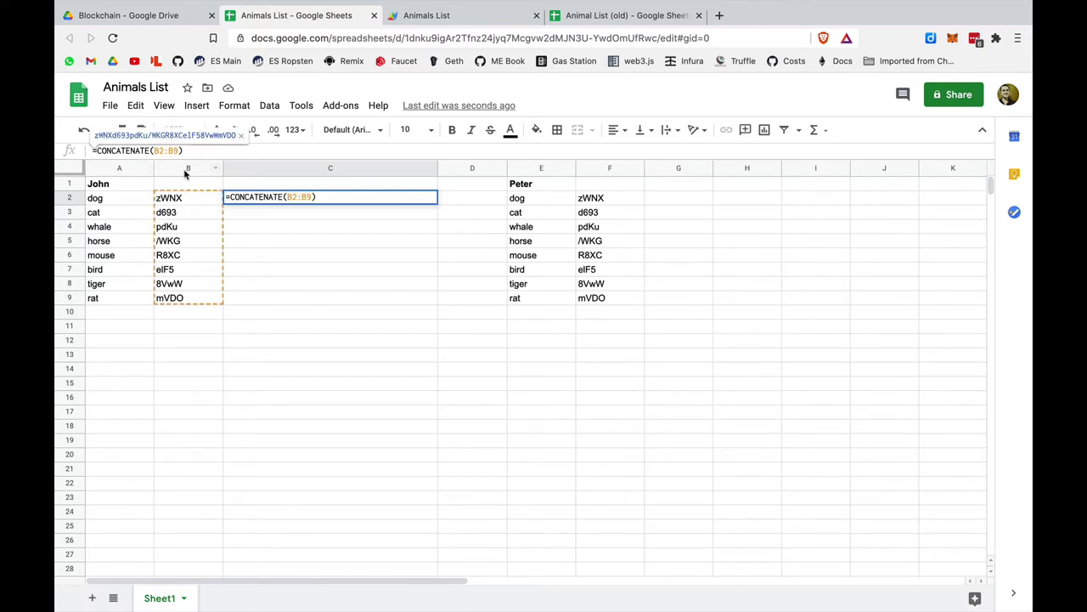
text(WEAK_HA)
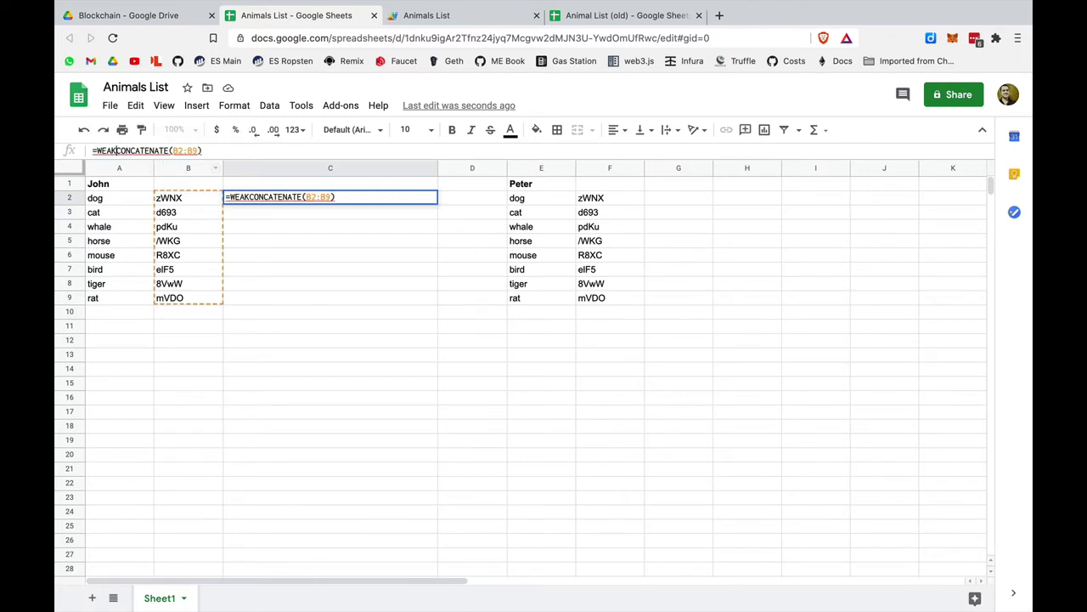
text(SH()
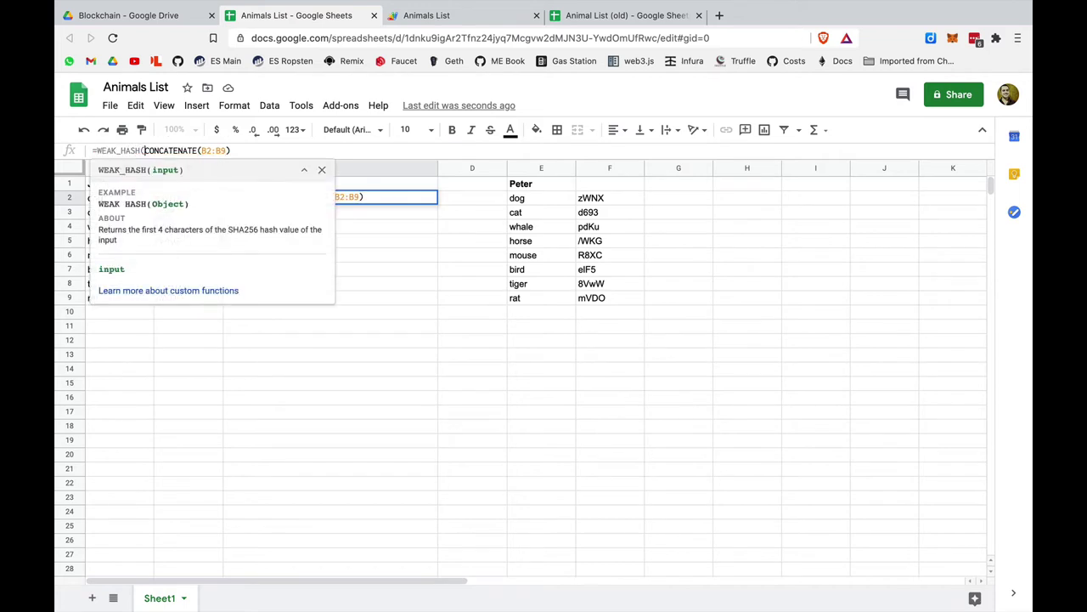
key(End)
text())
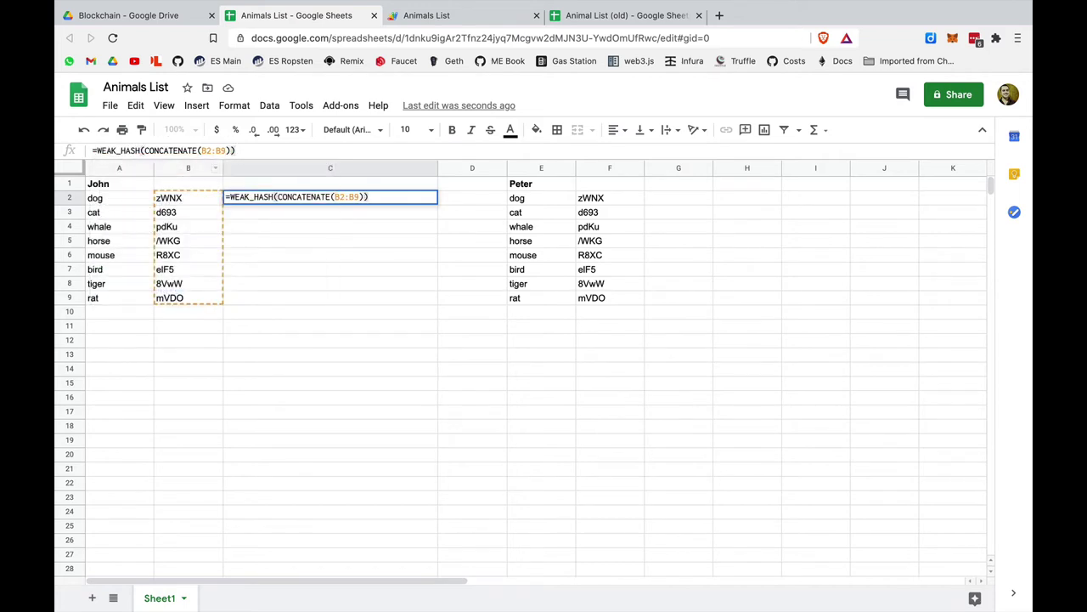
key(Return)
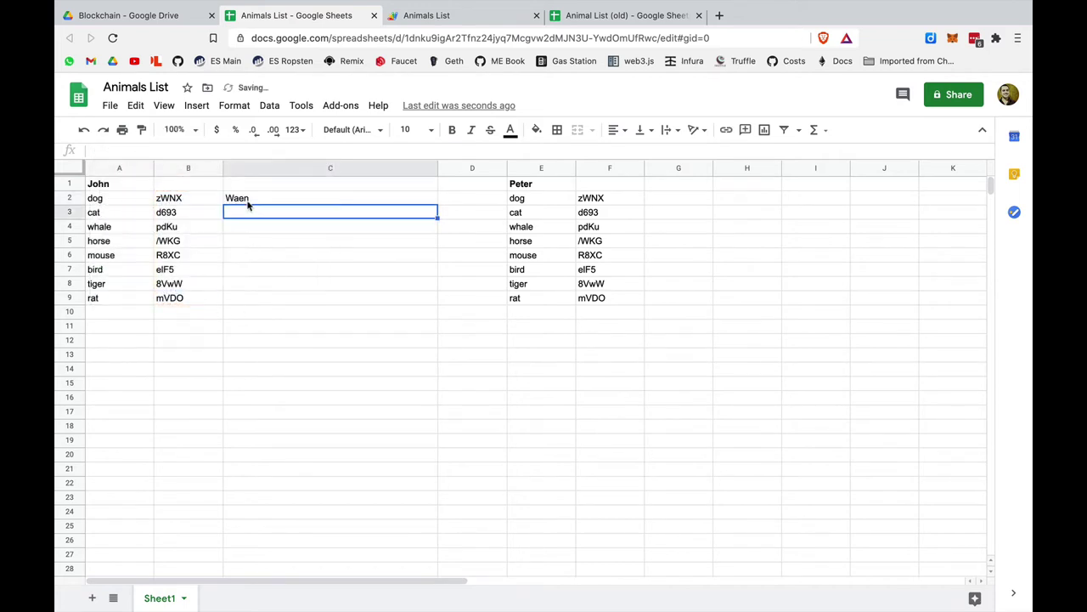
click(251, 200)
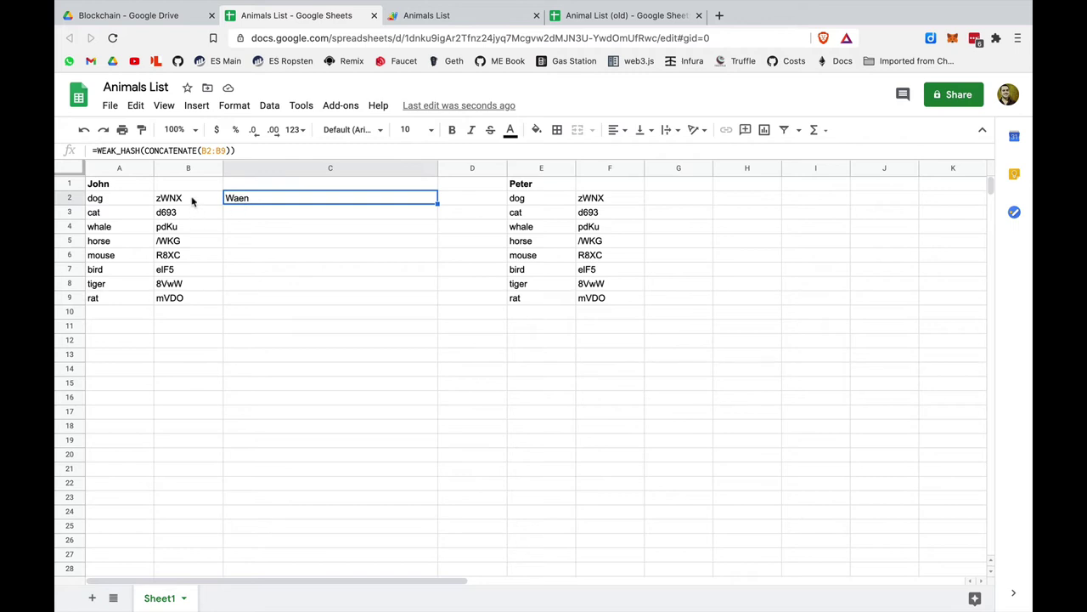
- Merge C2:C9, centre it vertically, and narrow column C to fit Waen
drag(192, 201, 190, 298)
click(263, 197)
key(shift+Right)
key(shift+Right)
key(shift+Right)
key(Left)
key(Right)
key(shift+Down)
key(shift+Down)
key(shift+Down)
key(shift+Down)
key(shift+Down)
key(shift+Down)
key(shift+Down)
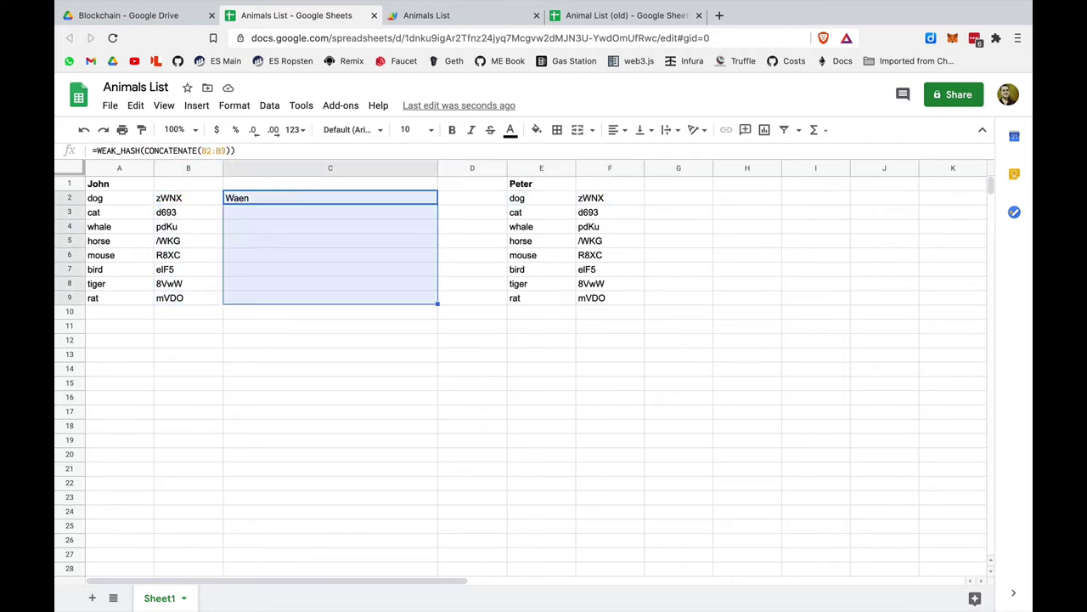
click(578, 130)
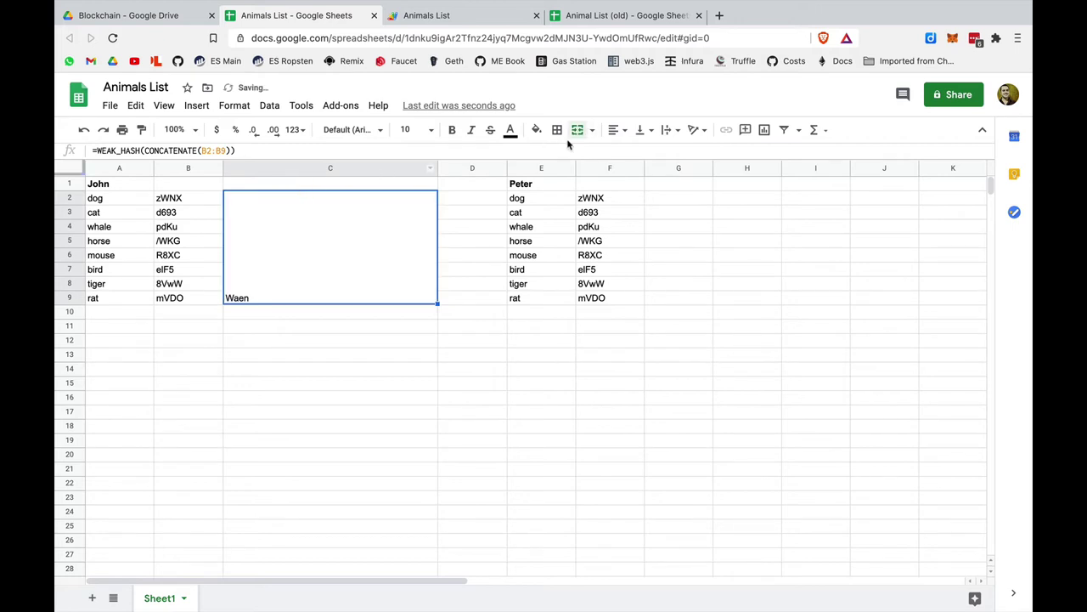
click(644, 129)
click(657, 153)
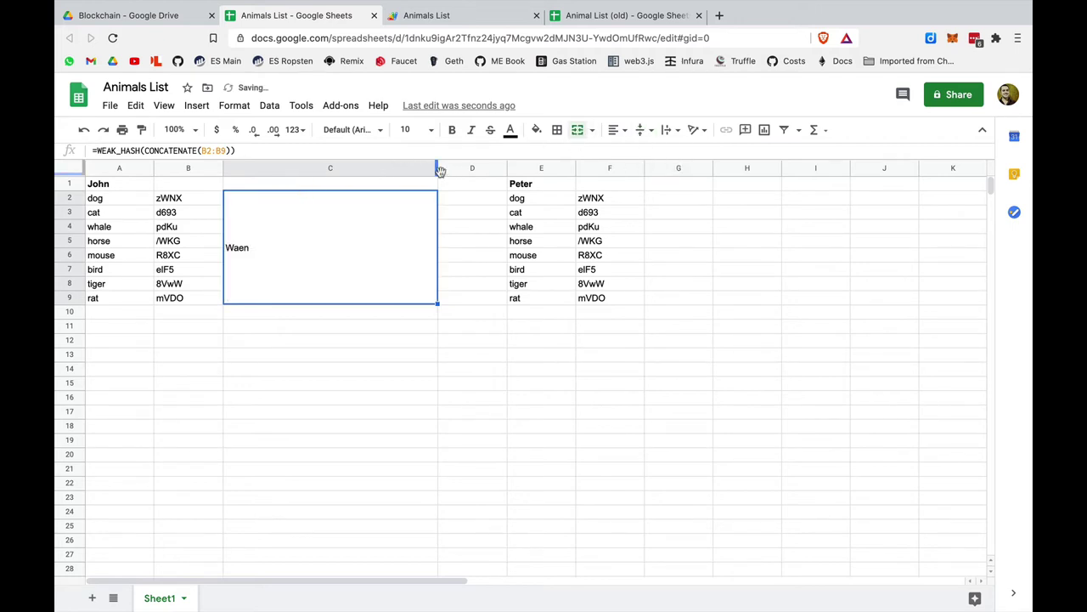
drag(438, 169, 285, 170)
- Copy the merged hash cell to G2, giving =WEAK_HASH(CONCATENATE(F2:F9)) which also shows Waen
click(519, 203)
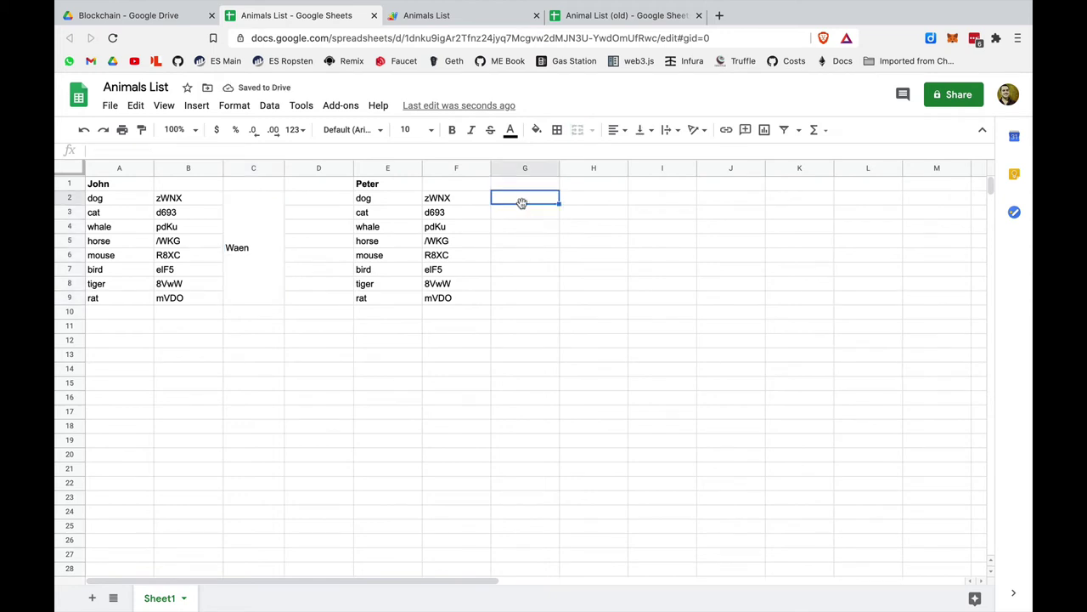
click(238, 214)
key(ctrl+c)
click(532, 199)
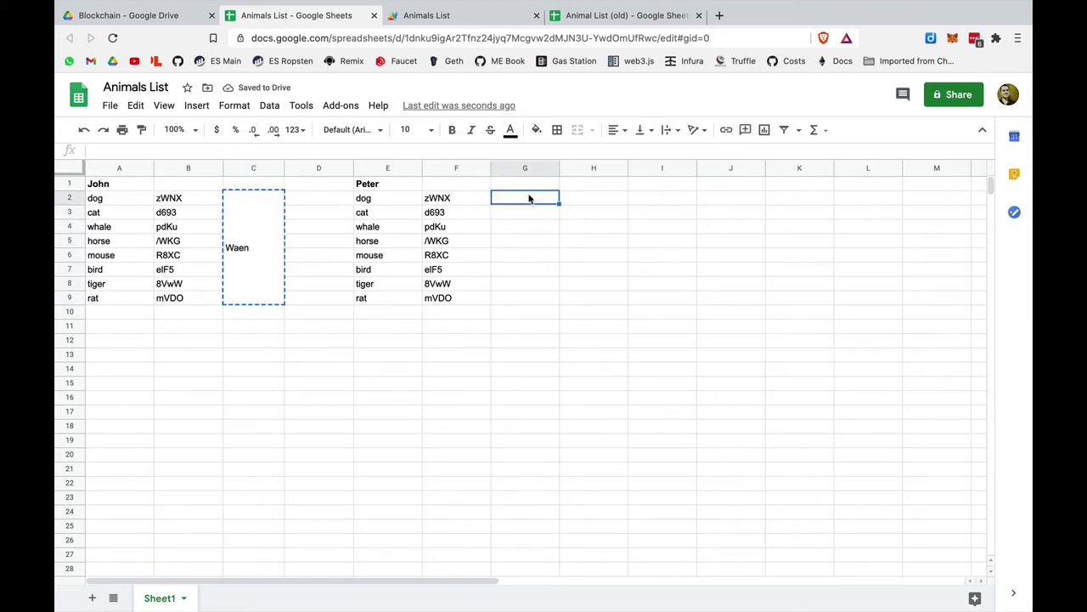
key(ctrl+v)
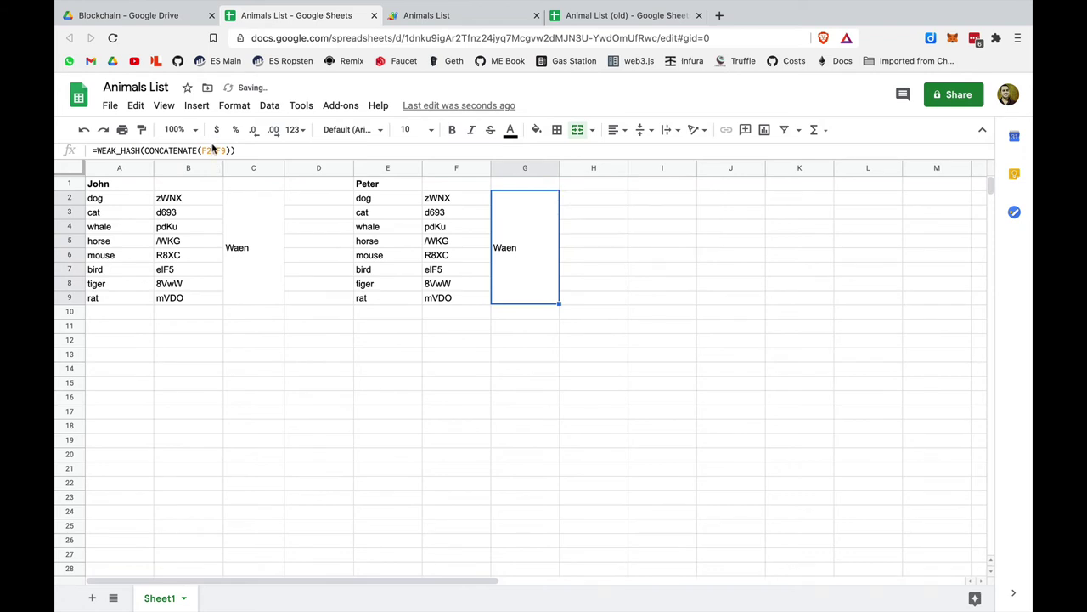
click(212, 150)
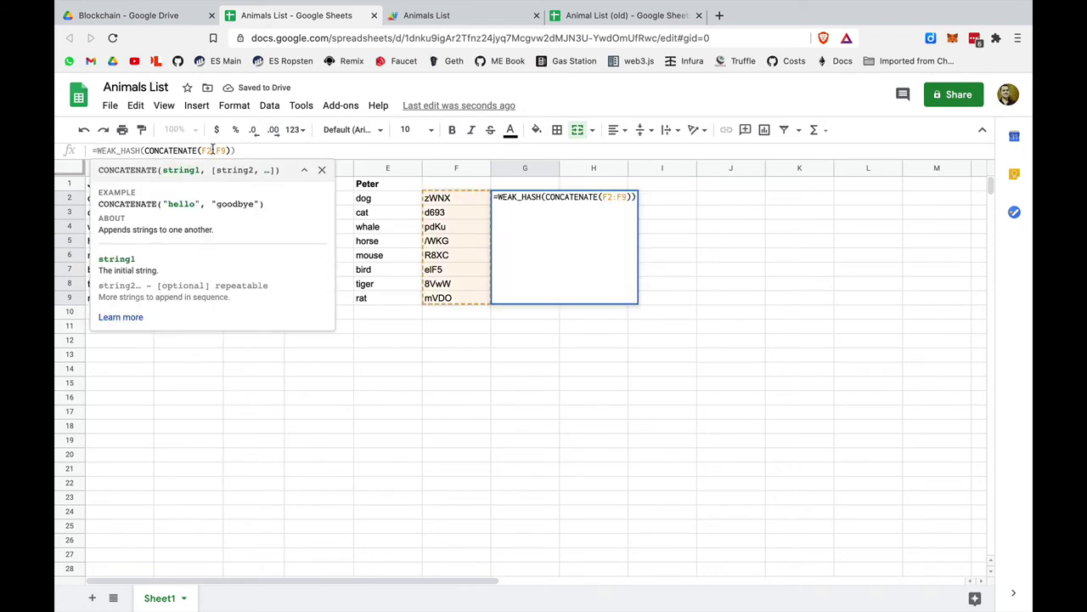
key(Escape)
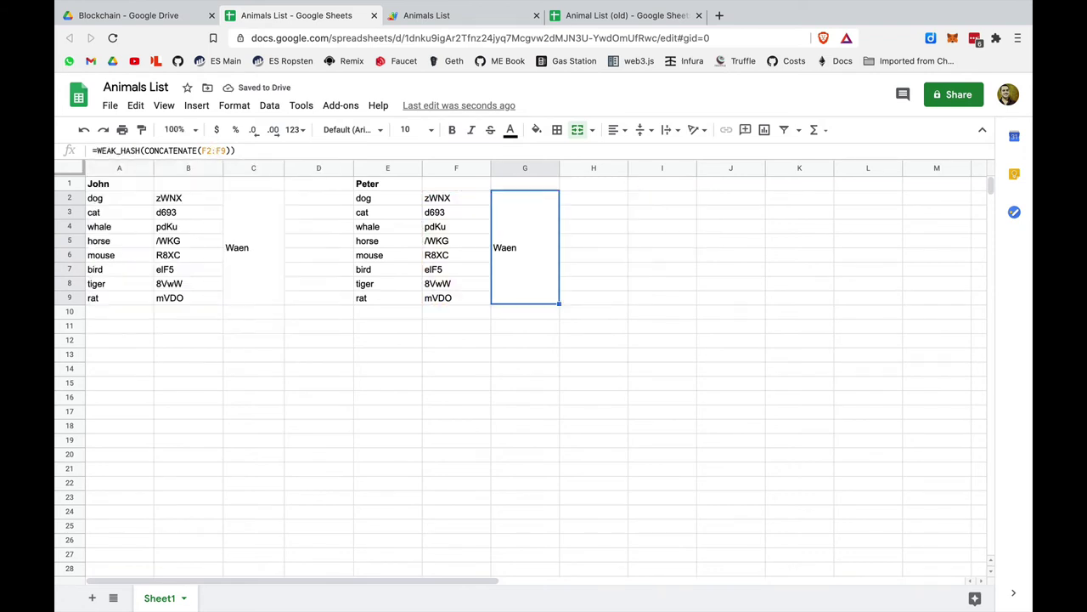
click(650, 281)
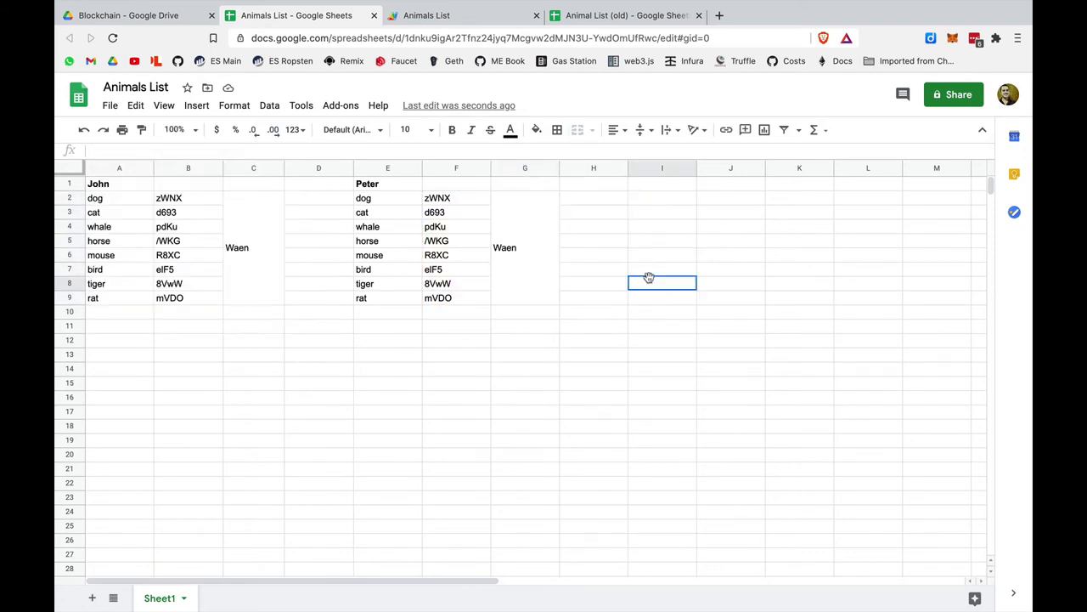
- Narrow every column of the sheet at once
click(74, 164)
drag(154, 168, 140, 168)
click(260, 316)
click(217, 371)
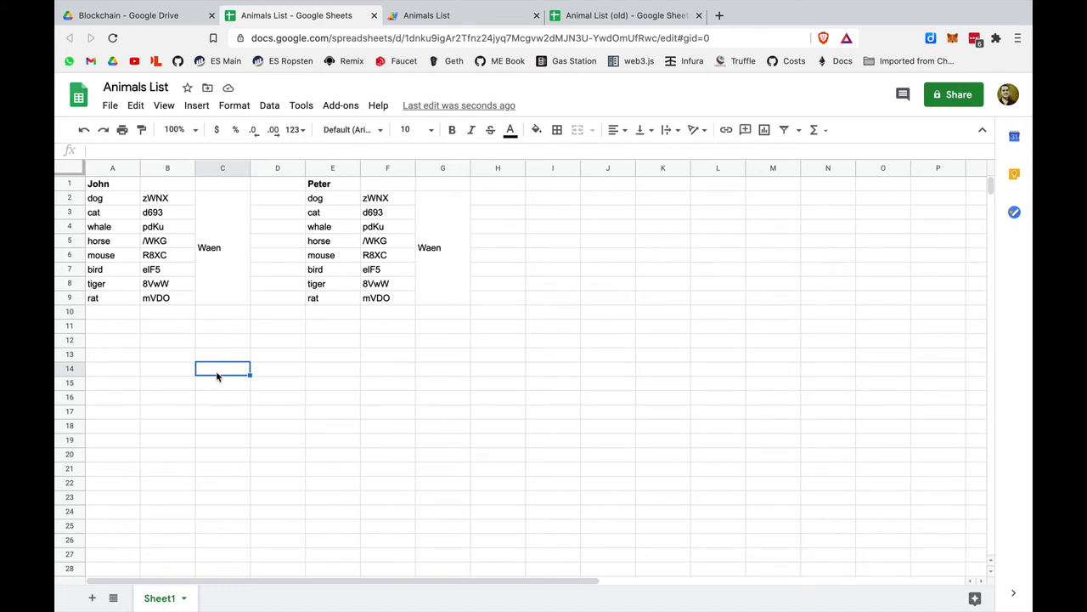
- Change E9 from rat to bat, making F9 ylvO and the G2:G9 hash IRNl
click(323, 299)
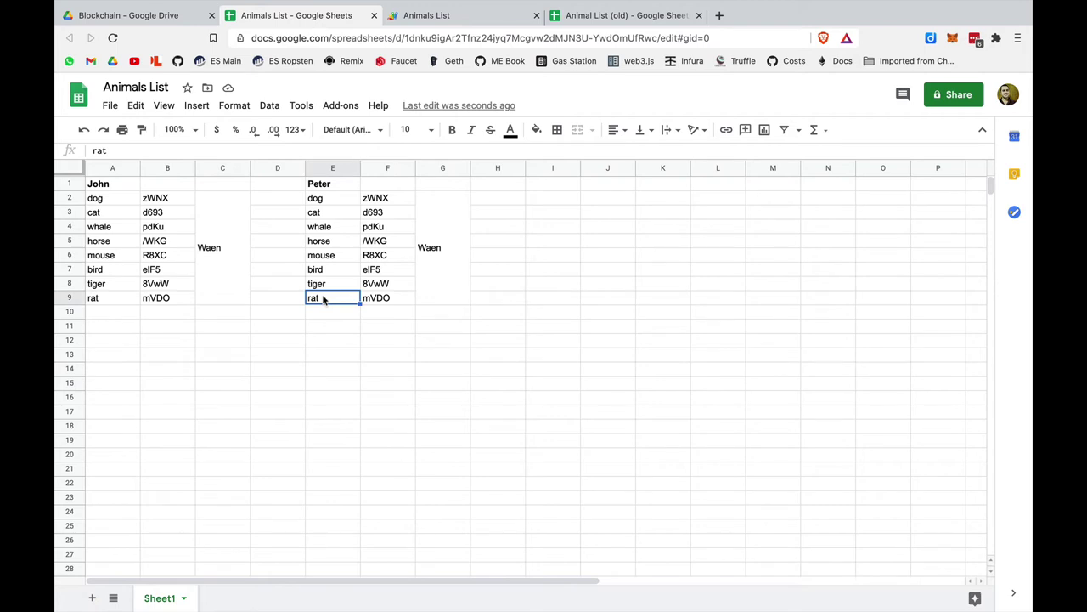
click(113, 150)
double_click(113, 150)
text(bat)
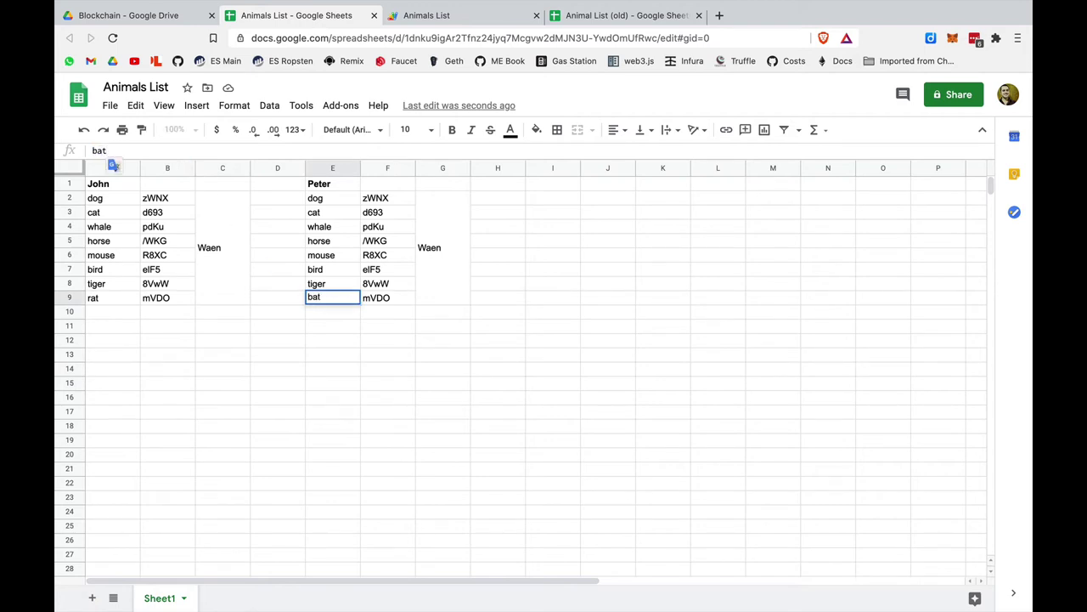
key(Return)
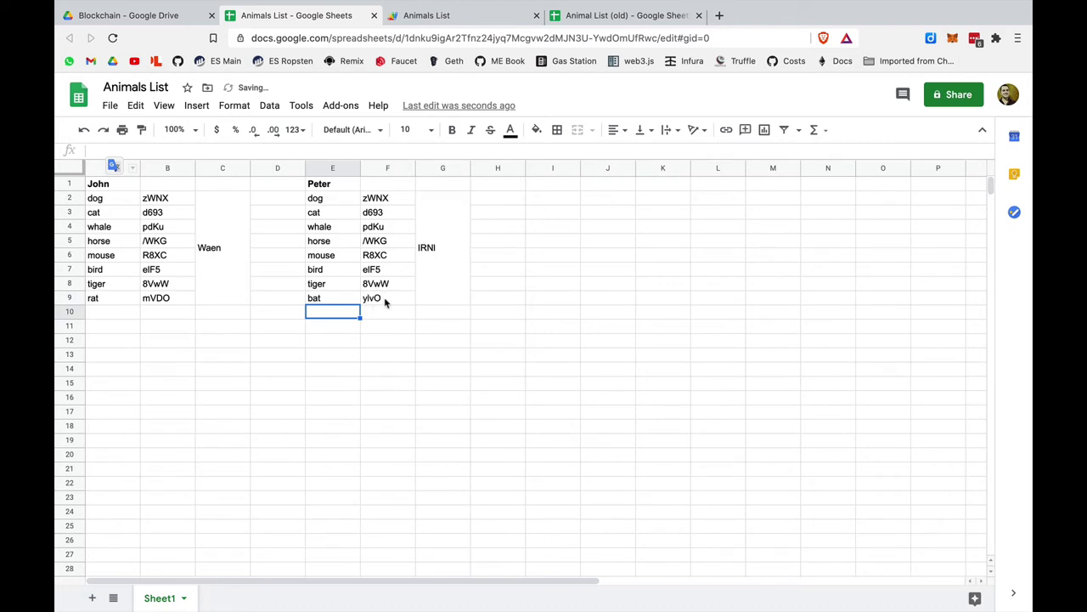
click(385, 301)
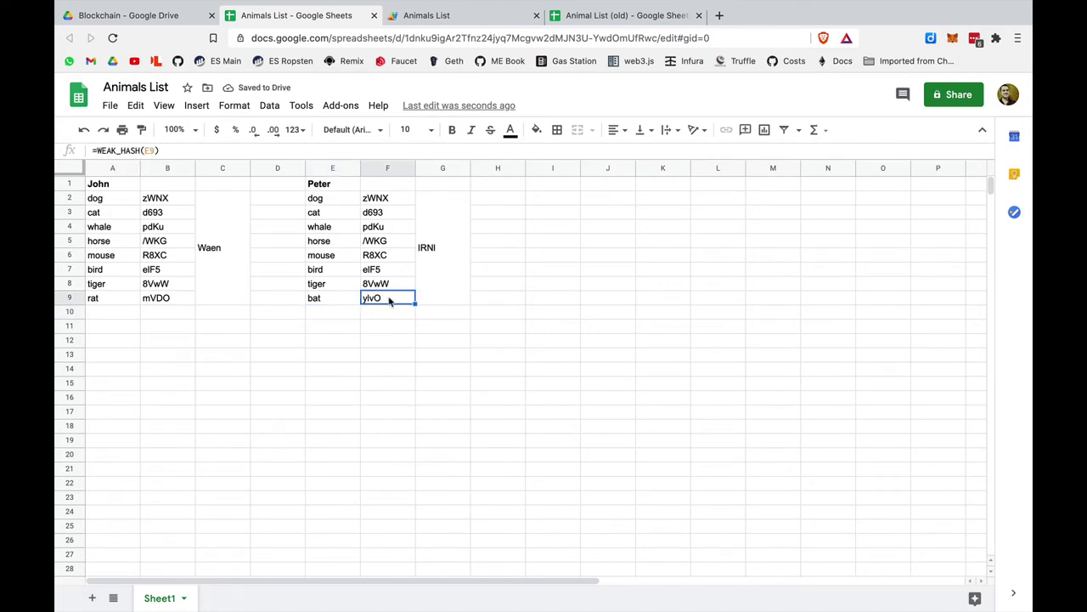
click(158, 302)
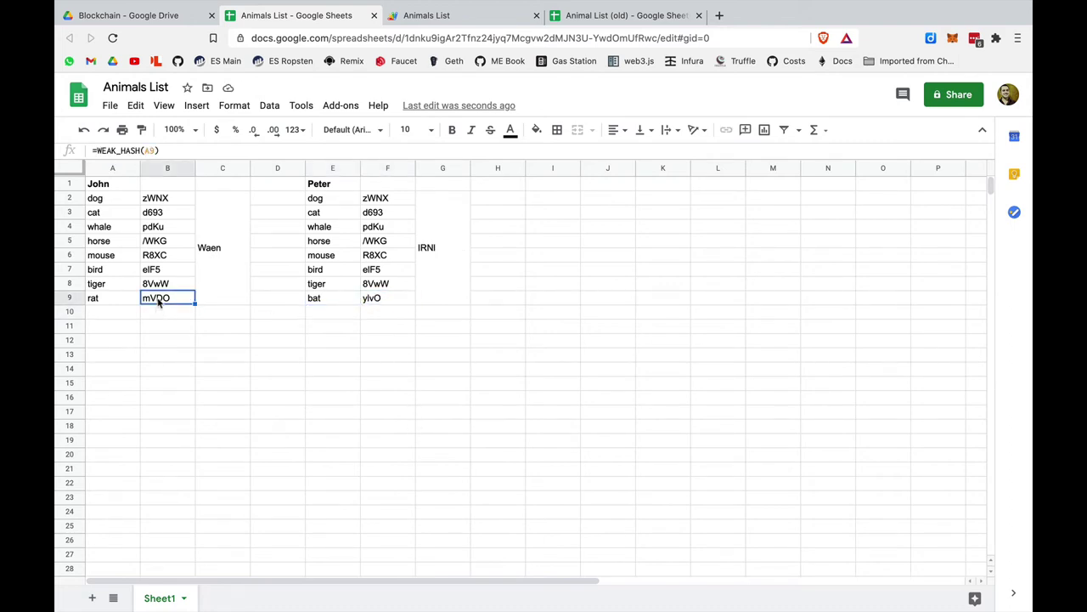
click(441, 257)
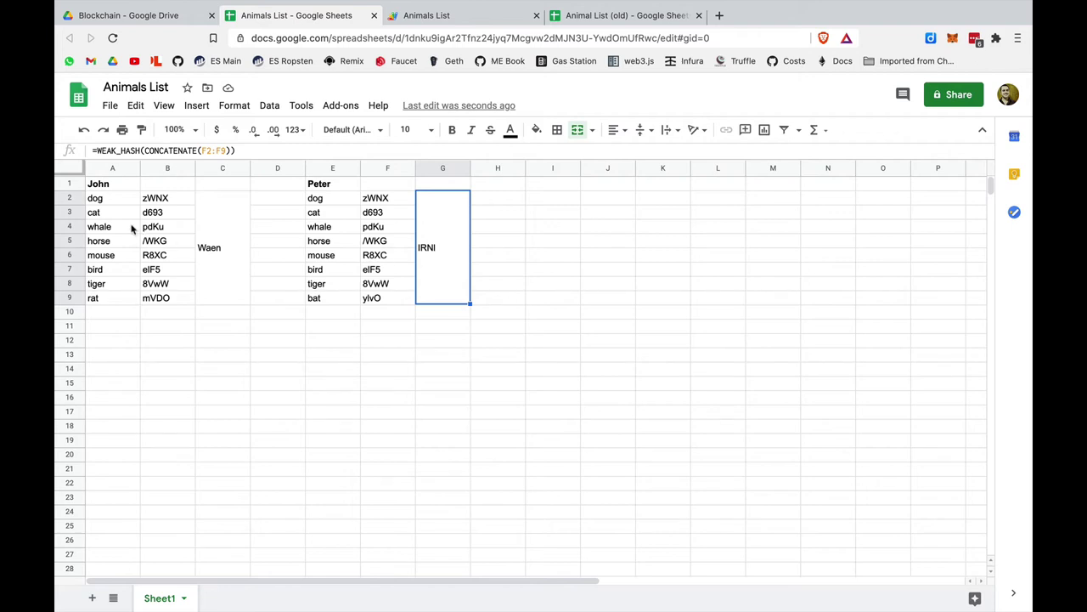
click(108, 202)
click(321, 201)
click(108, 212)
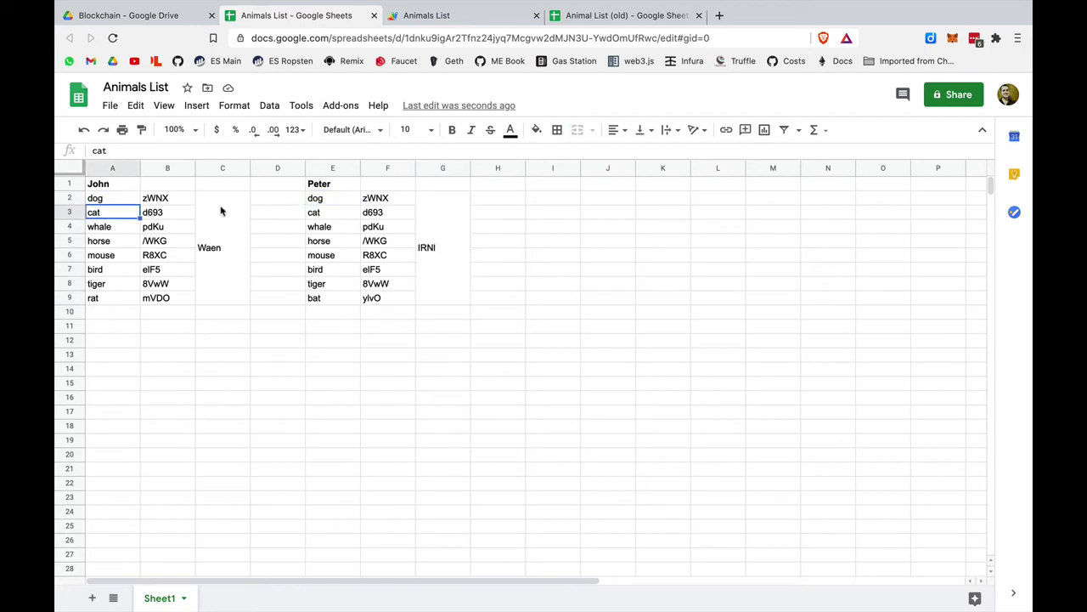
click(307, 213)
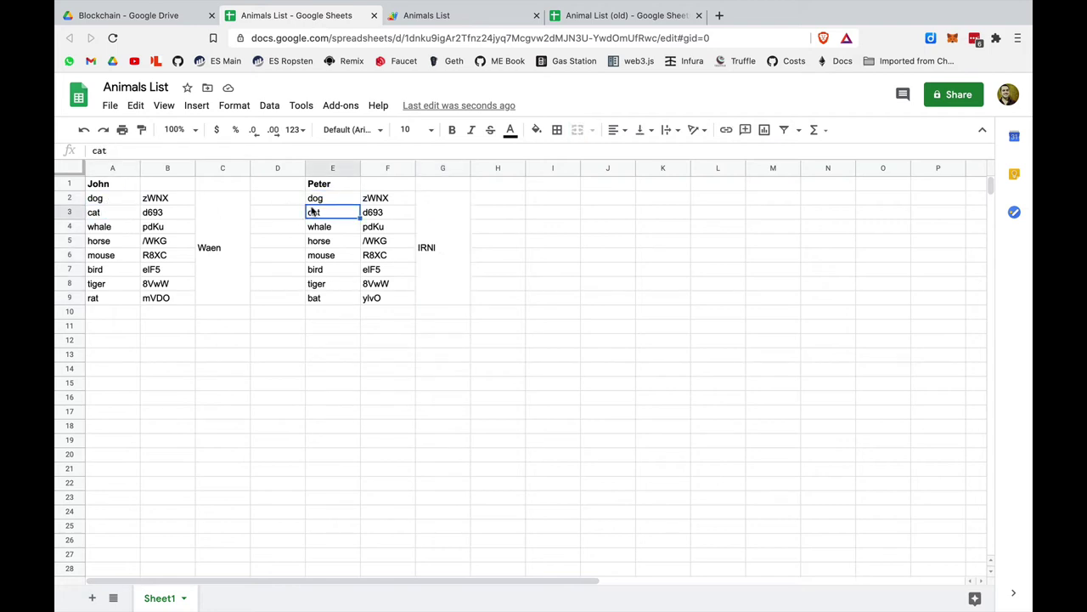
click(433, 239)
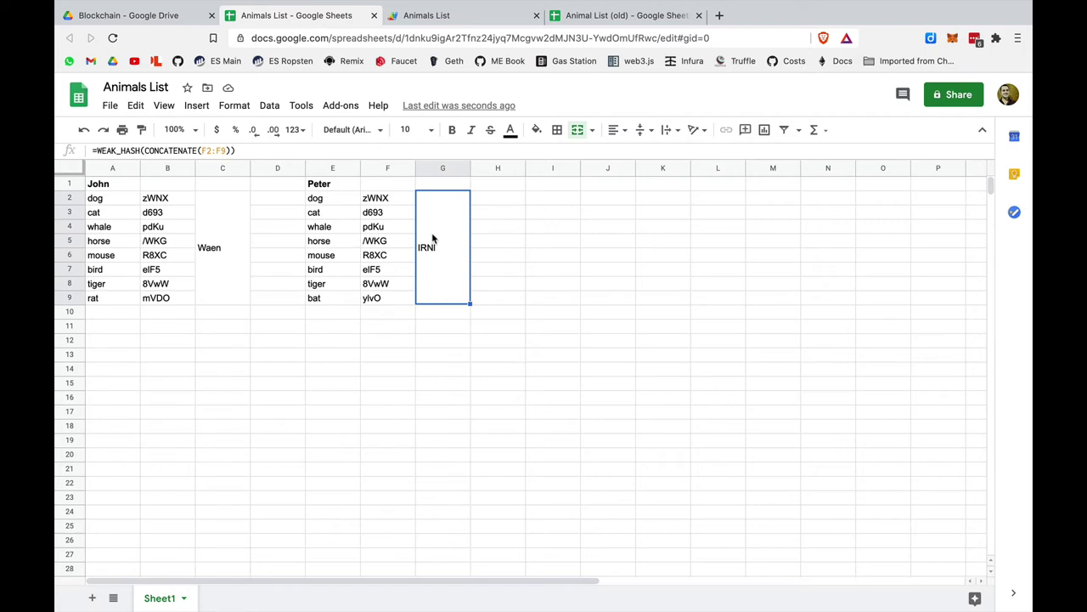
click(224, 268)
click(455, 256)
click(219, 253)
click(432, 249)
- Set E9 back to rat and change E8 to tigers, checking the column G hash
click(325, 301)
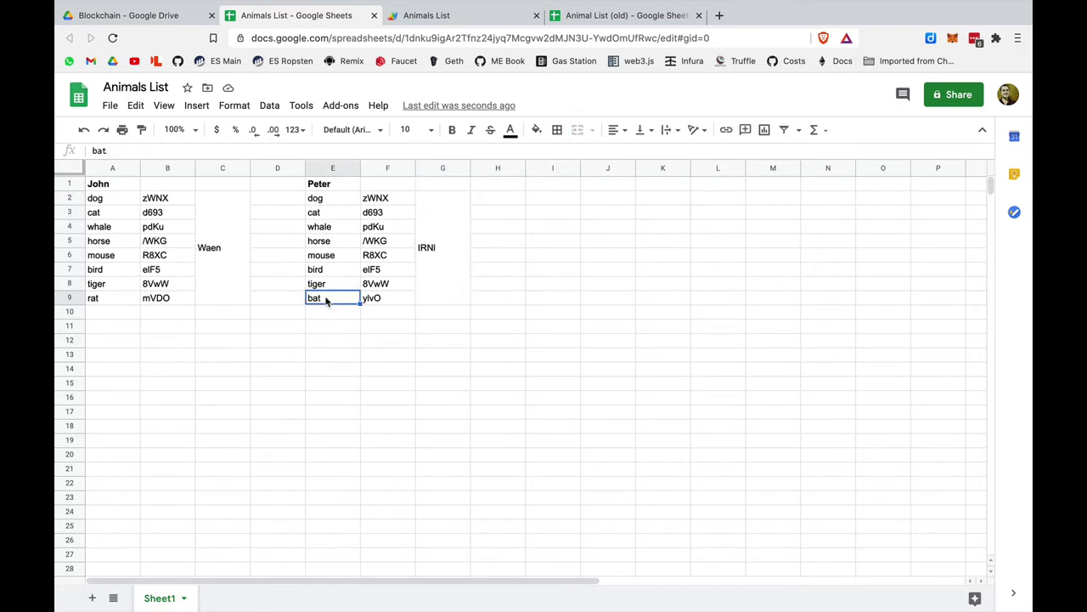
text(rat)
key(Return)
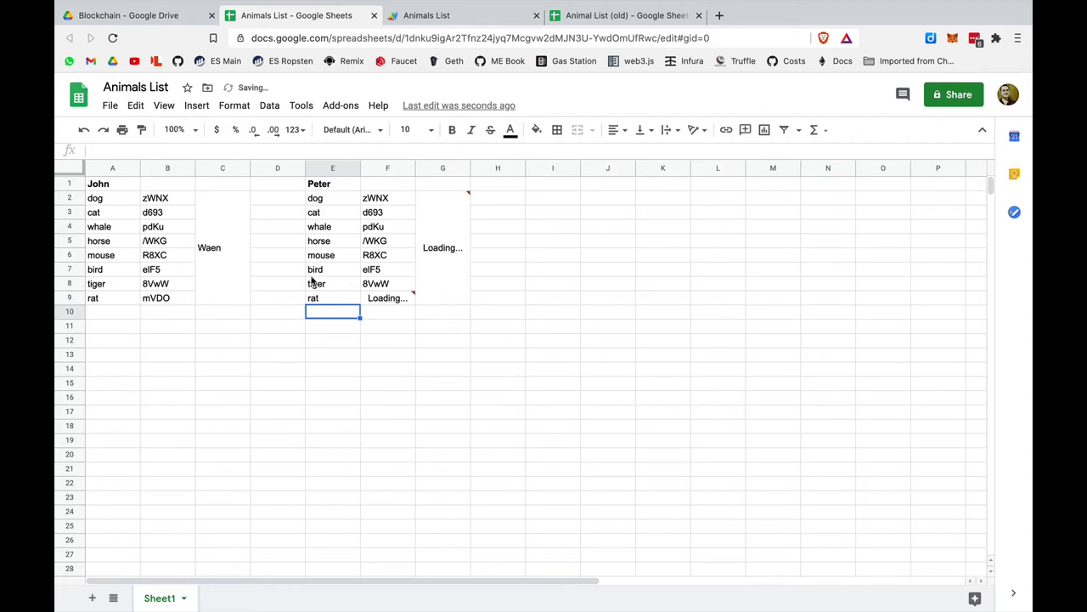
click(318, 283)
click(131, 149)
text(s)
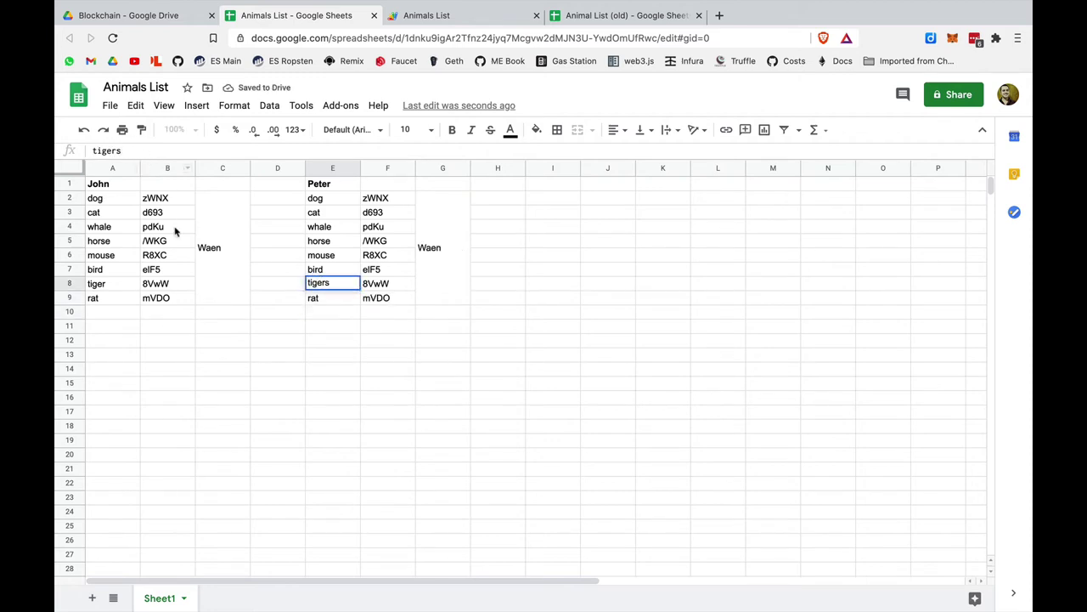
key(Return)
click(437, 251)
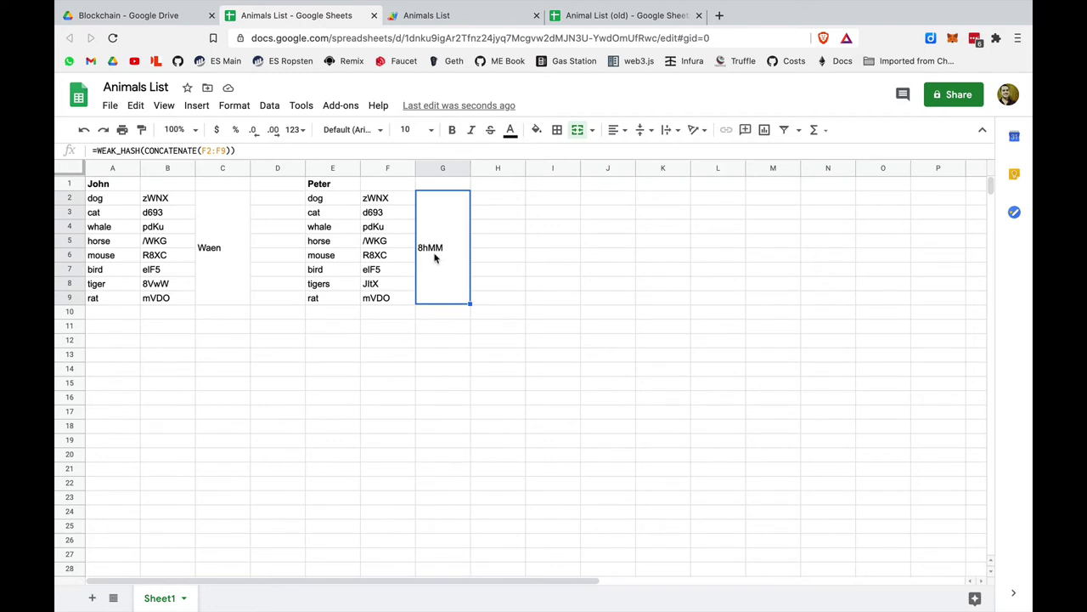
- Change E3 to cats, turning the combined hash into aACP
click(325, 213)
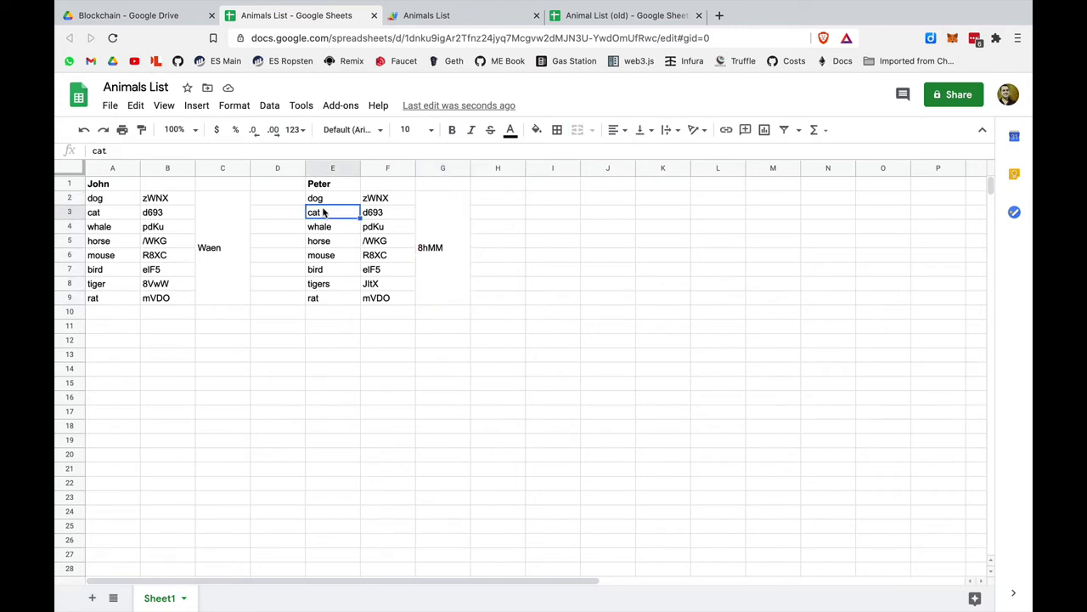
click(114, 150)
text(s)
key(Return)
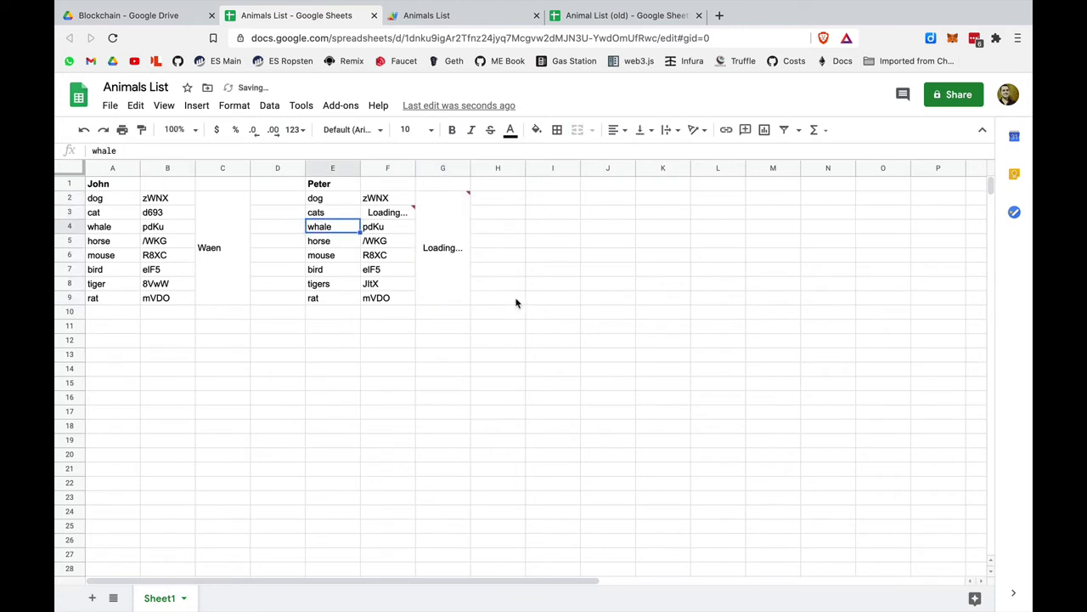
click(489, 273)
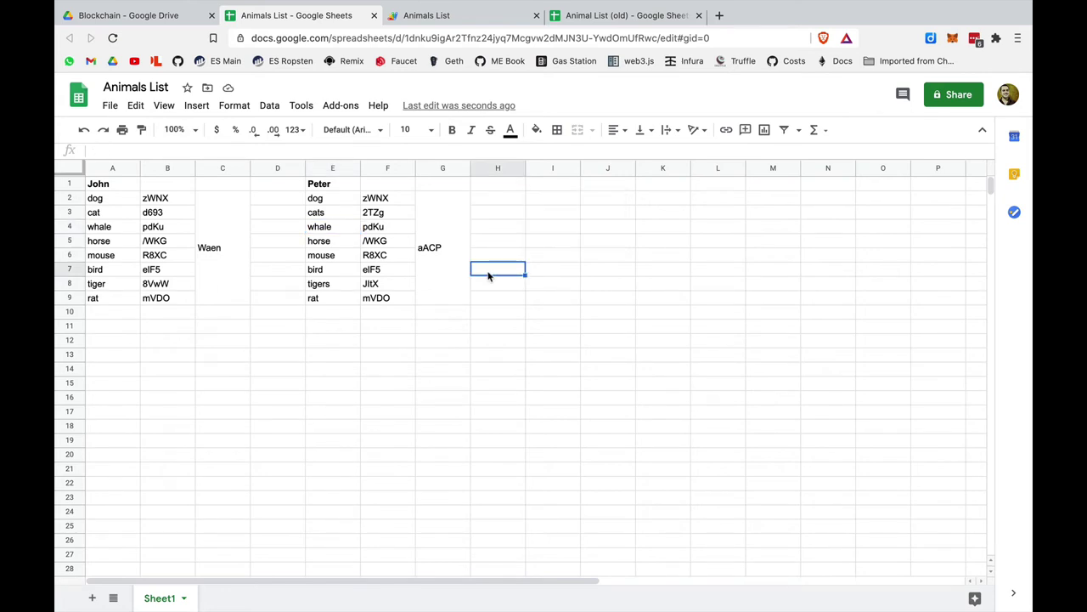
- Undo the test edits so the right list matches again and column G reads Waen
key(super+z)
key(super+z)
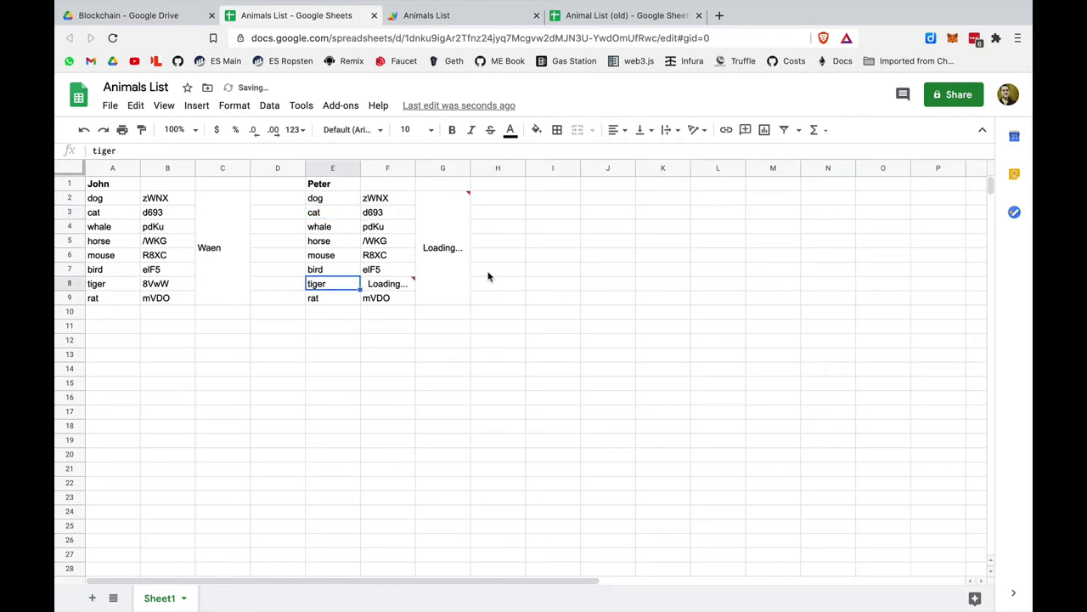
key(super+z)
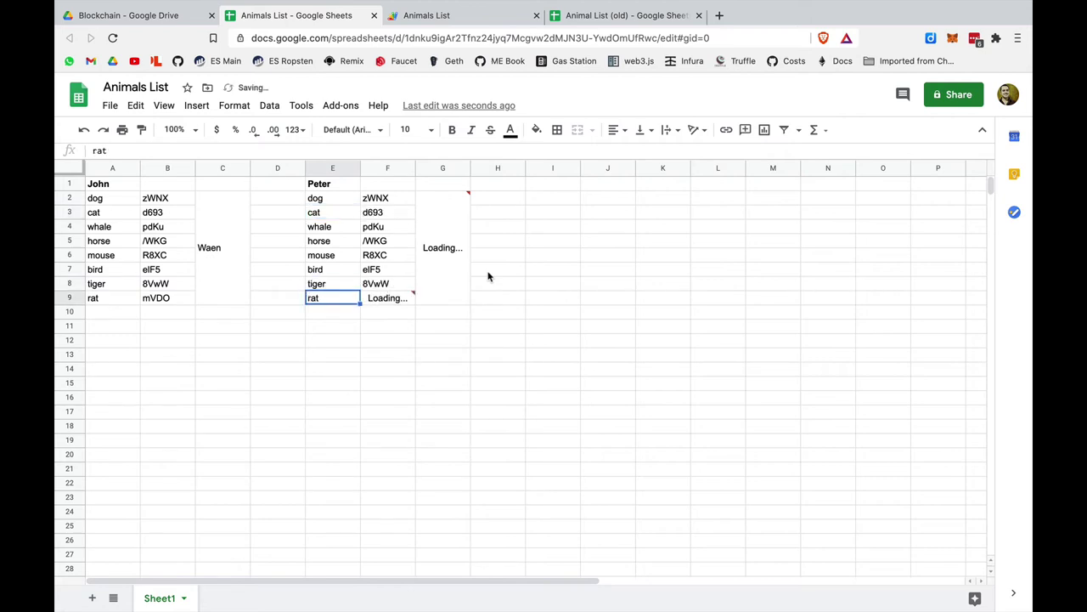
key(super+z)
click(510, 259)
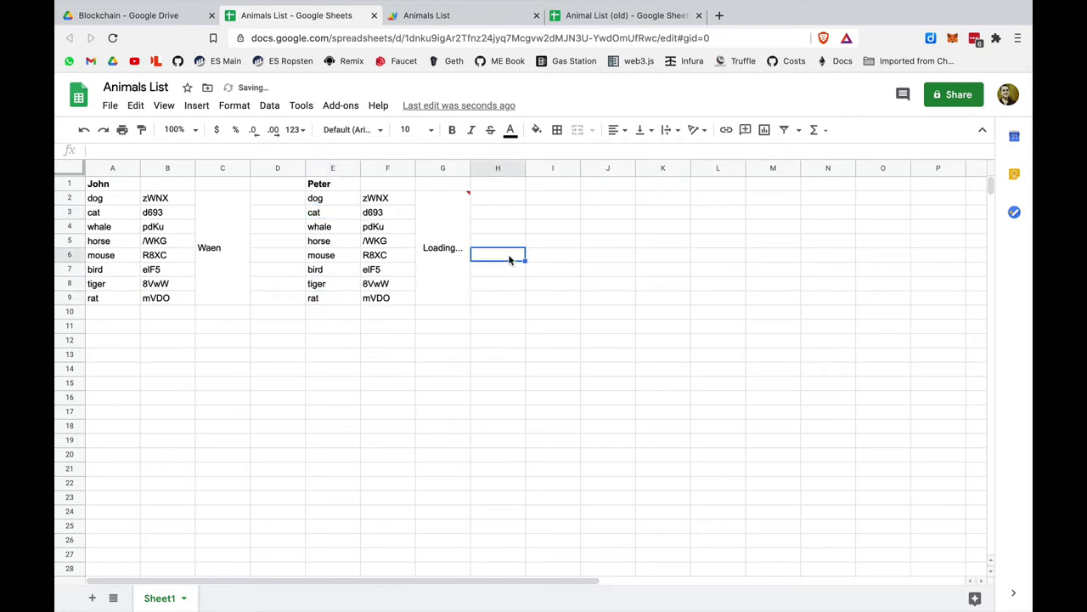
click(446, 225)
click(540, 237)
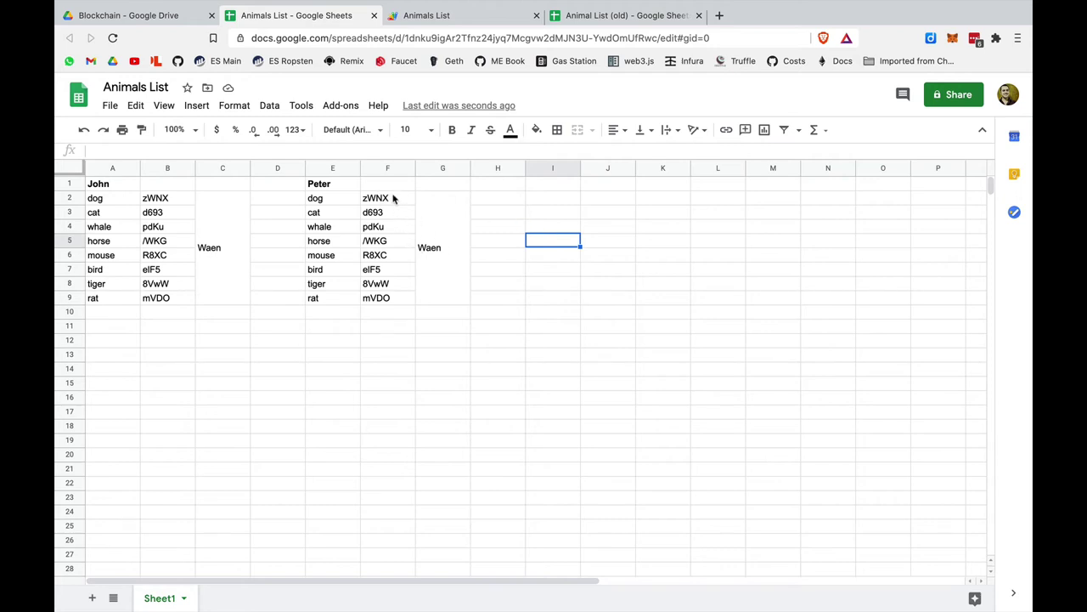
click(440, 215)
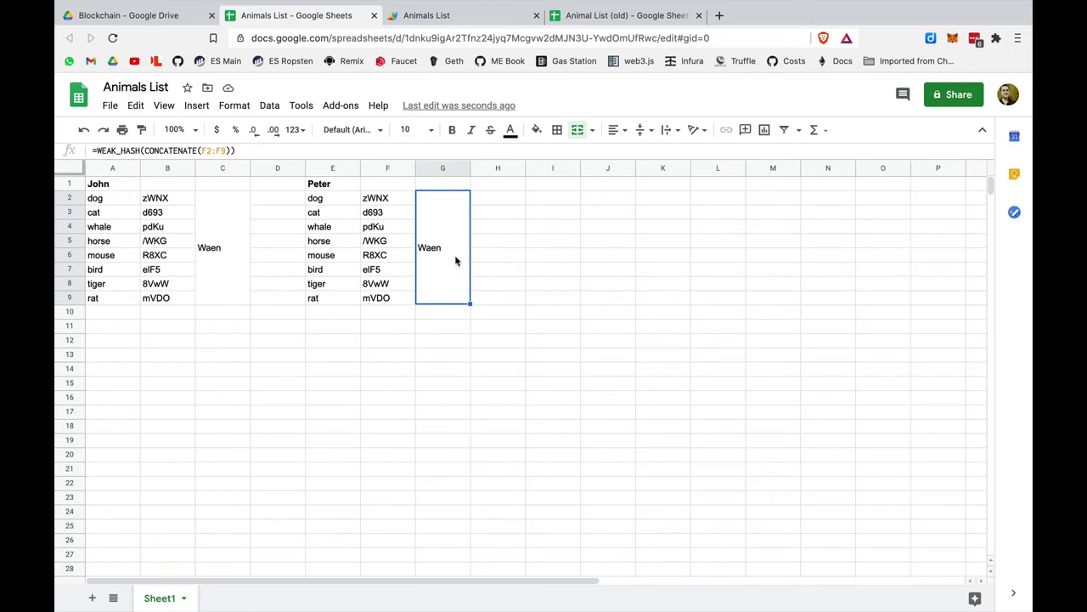
click(510, 244)
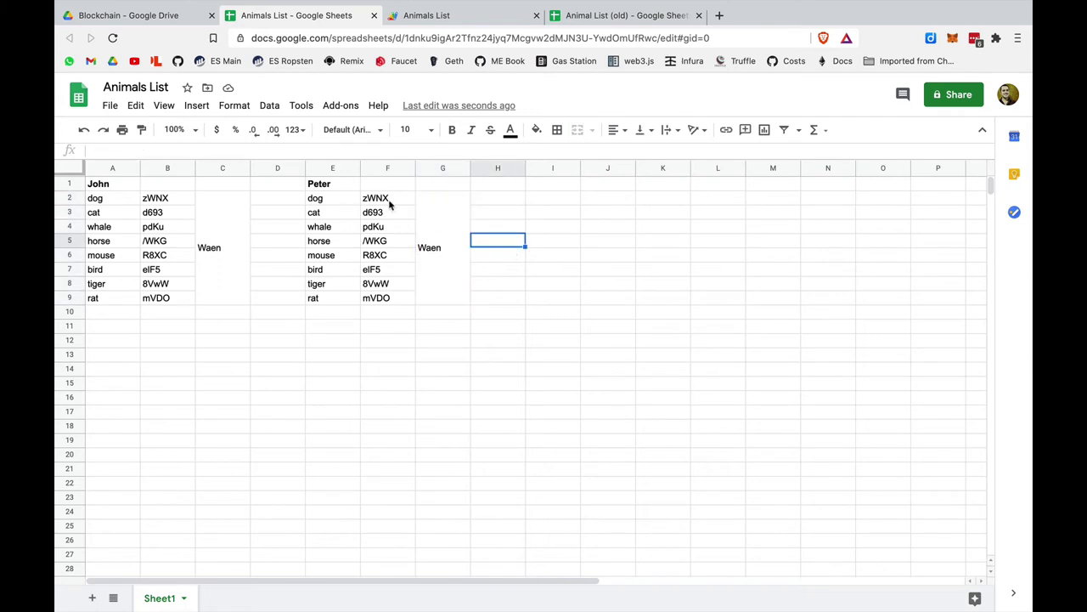
drag(393, 204, 391, 251)
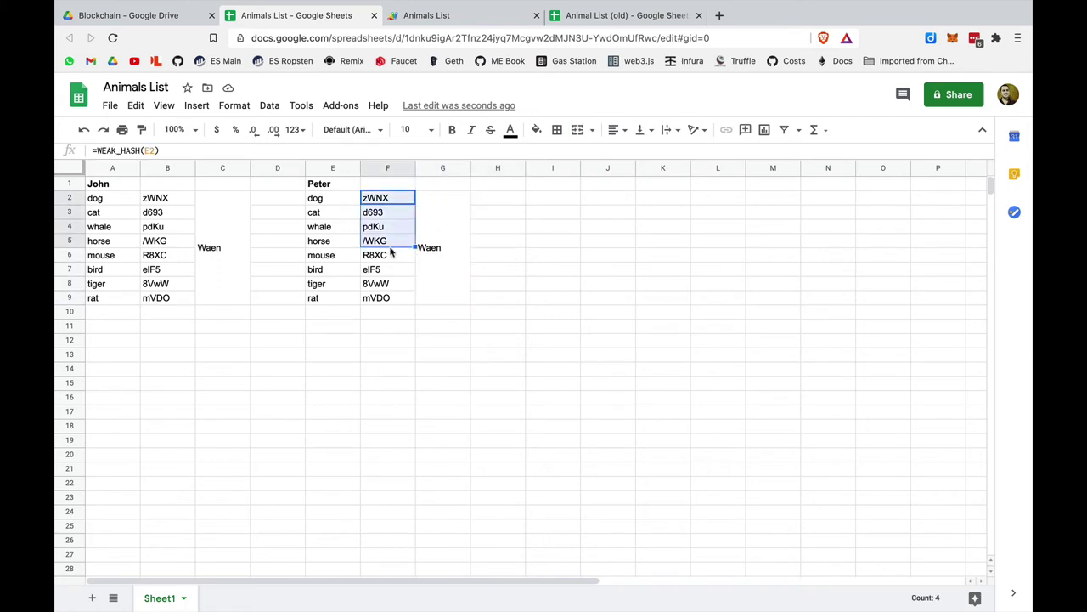
drag(396, 259, 397, 298)
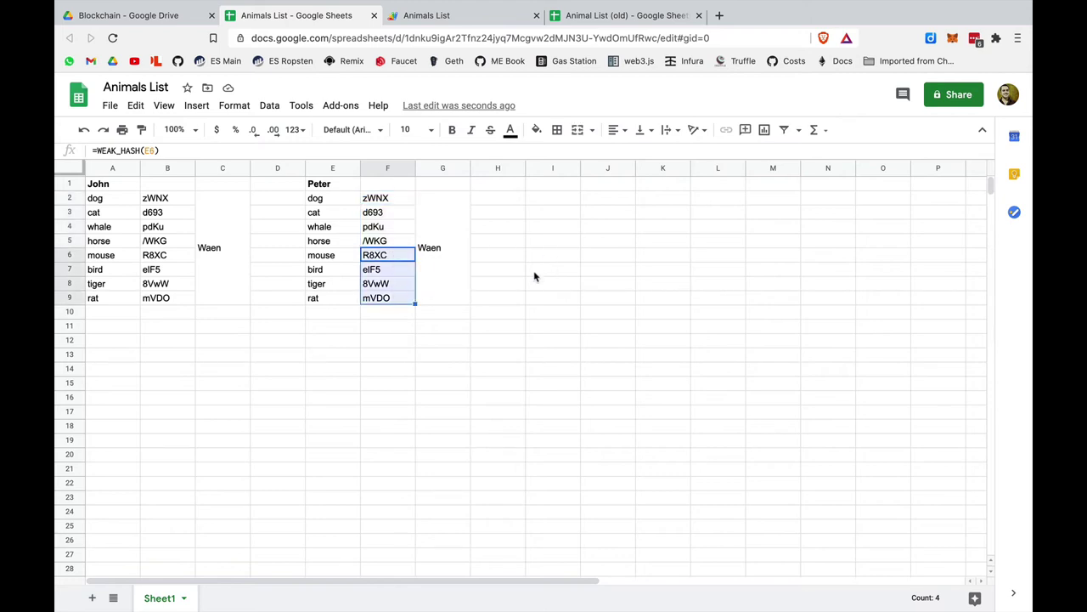
- Insert a blank column after D, then clear and unmerge the old C2:C9 hash
click(268, 167)
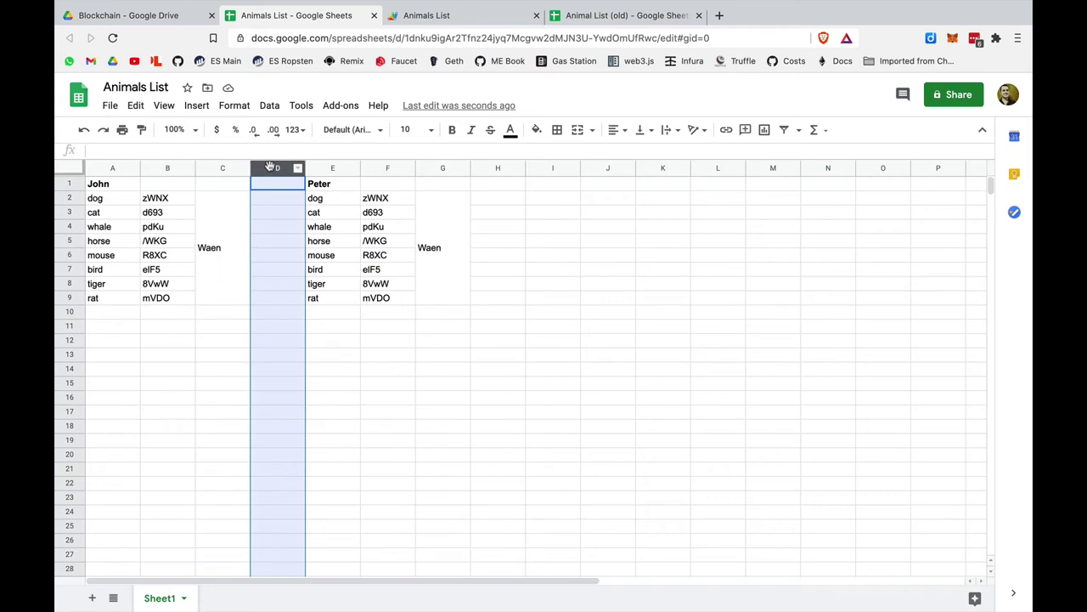
right_click(269, 168)
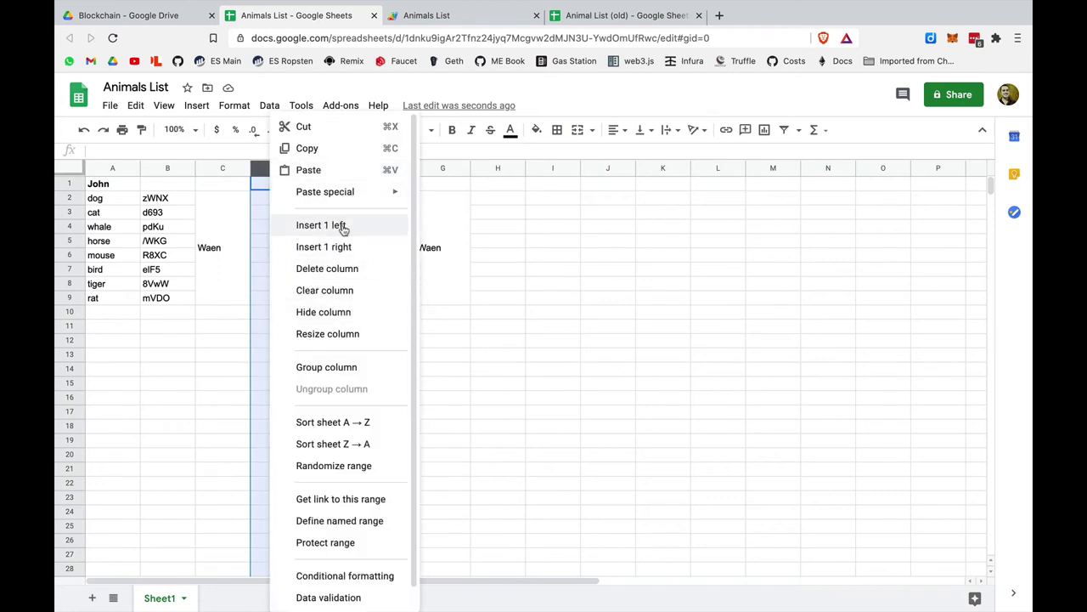
click(340, 247)
click(231, 224)
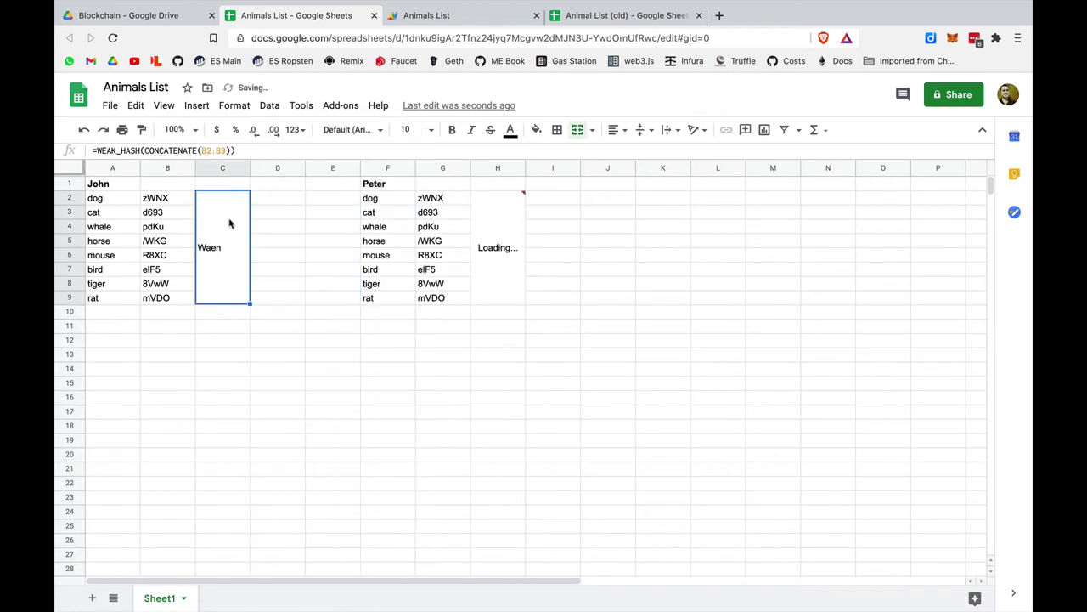
key(Delete)
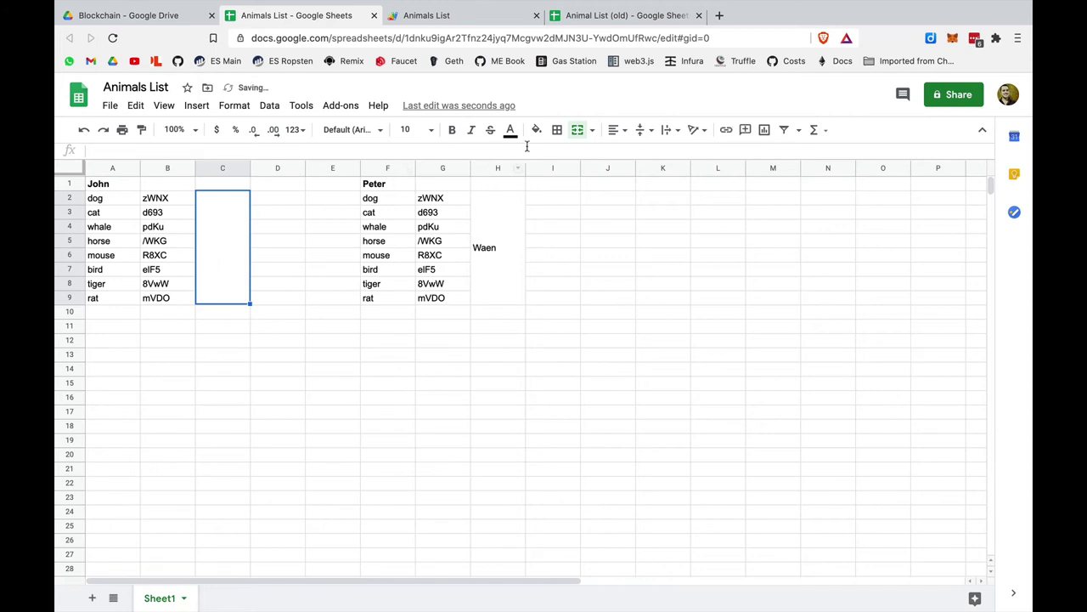
click(576, 129)
click(241, 395)
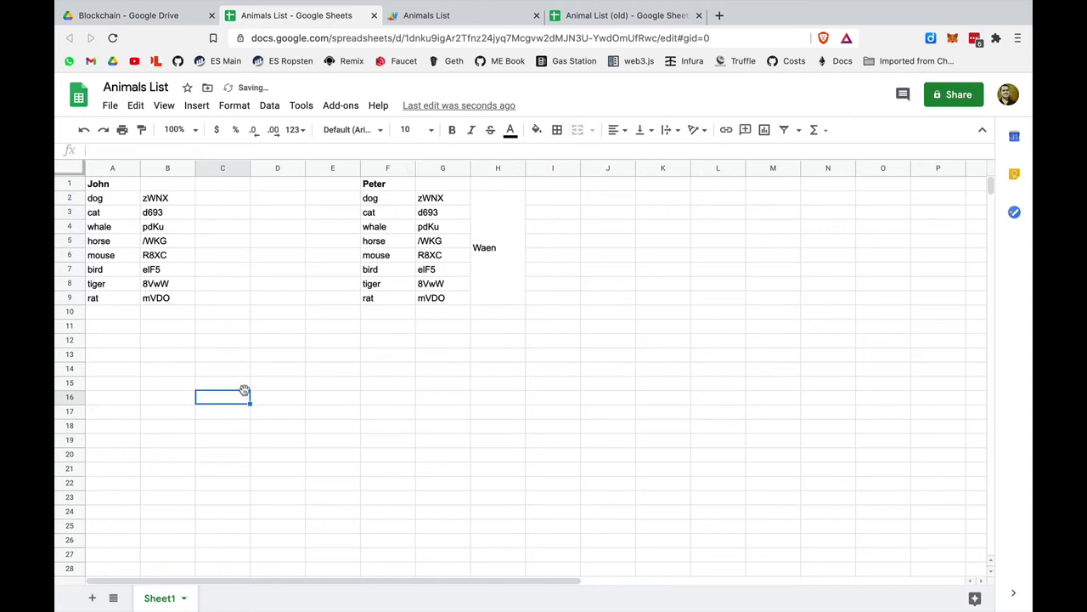
- Enter =WEAK_HASH(CONCATENATE(B2:B5)) in C2, producing ugg2
click(215, 202)
text(=CON)
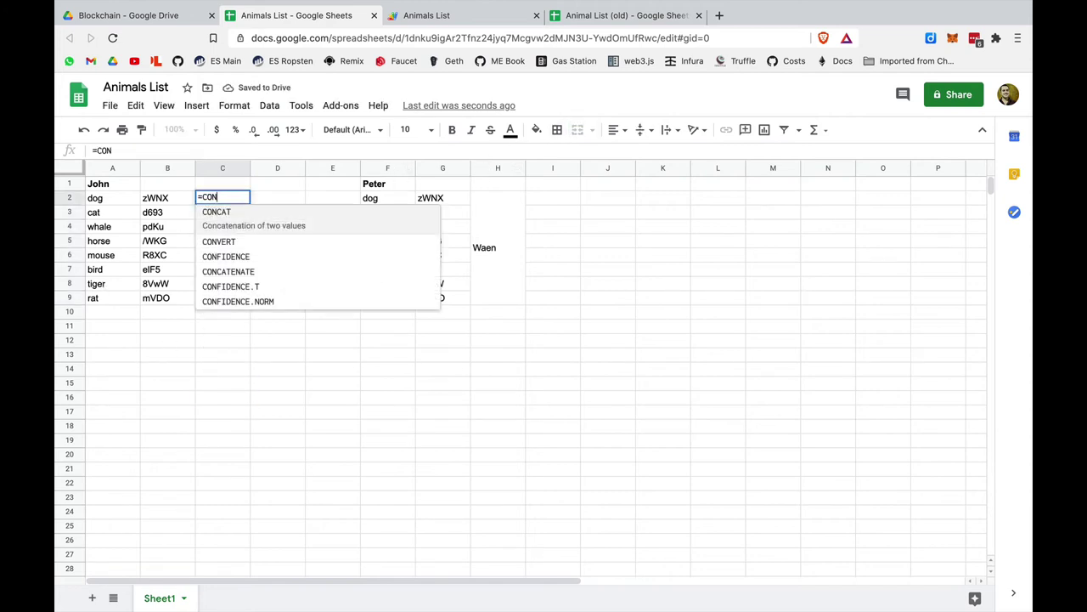
key(Down)
key(Down)
key(Down)
key(Tab)
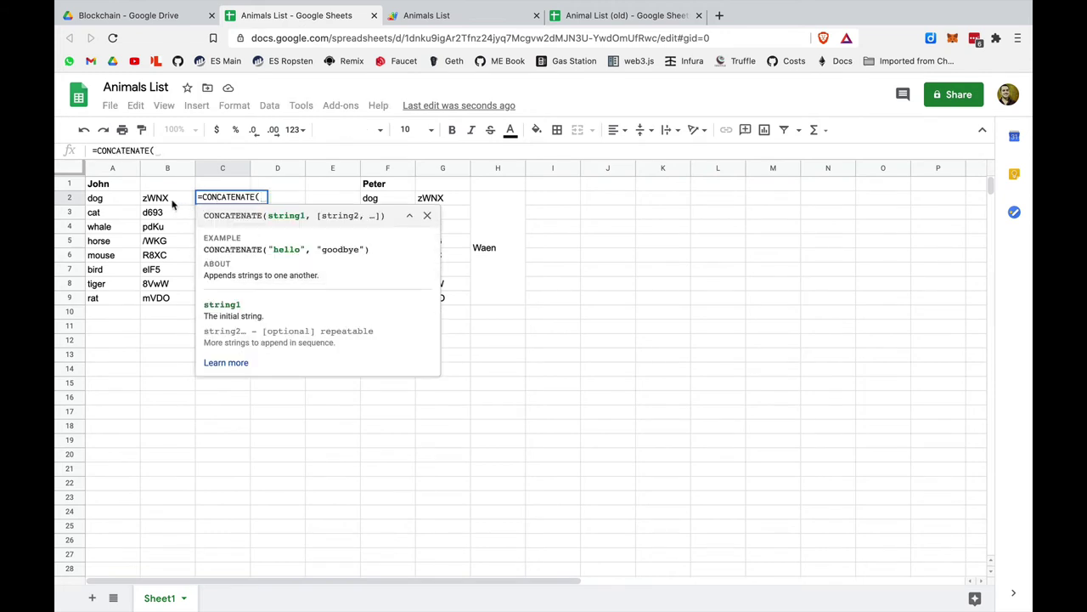
drag(169, 201, 165, 241)
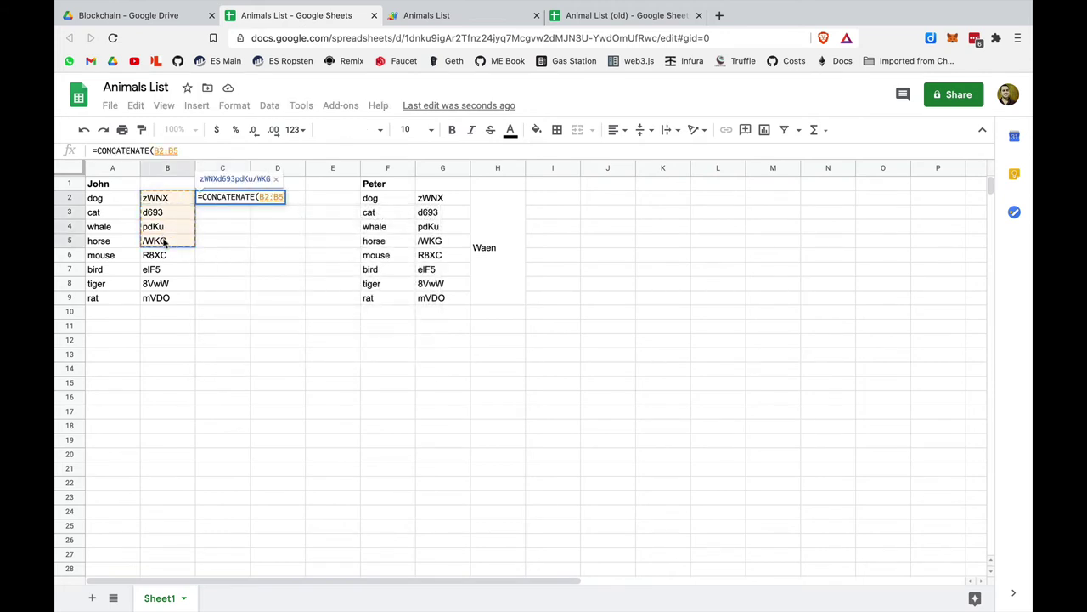
text())
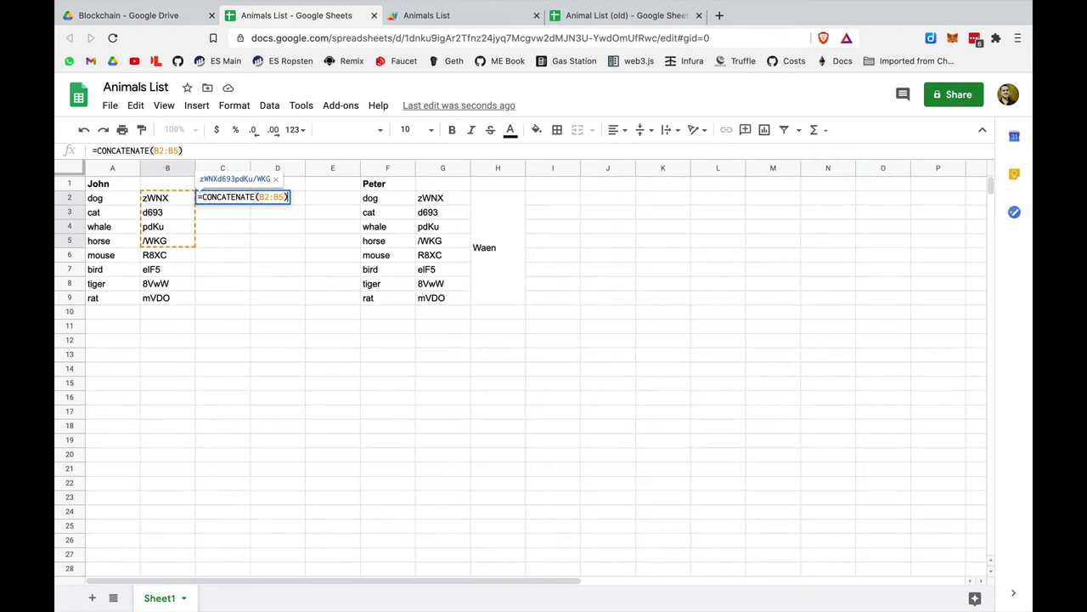
click(97, 150)
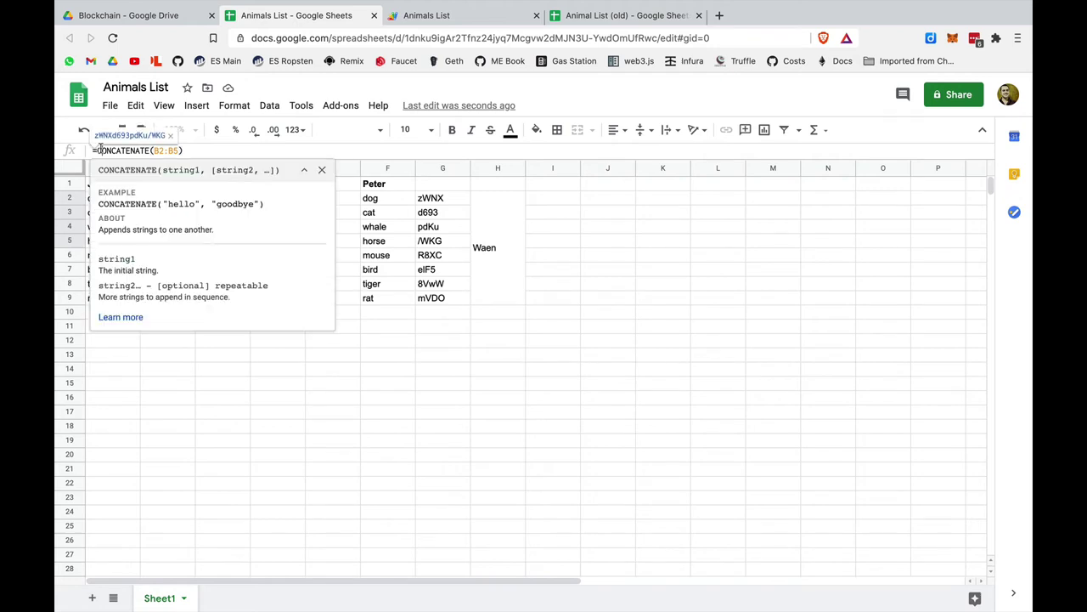
text(WEAK_)
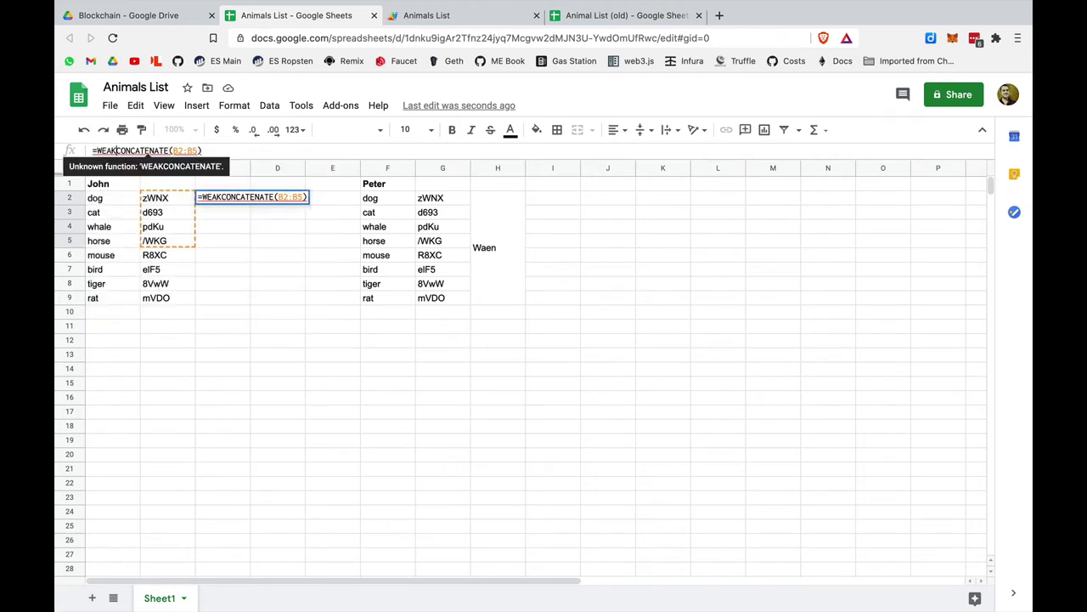
text(HASH()
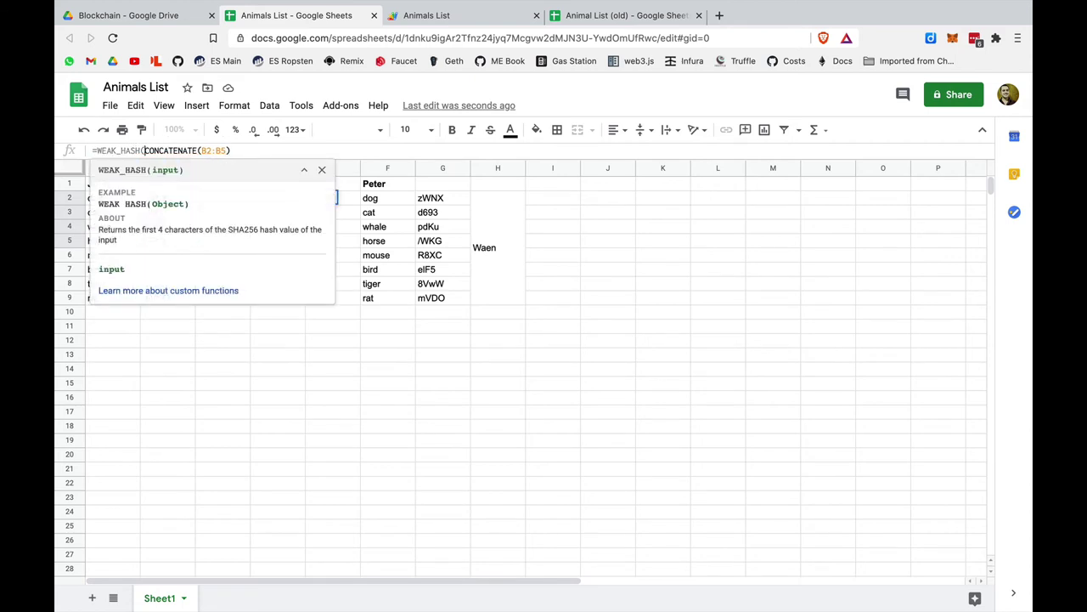
key(End)
text())
key(Return)
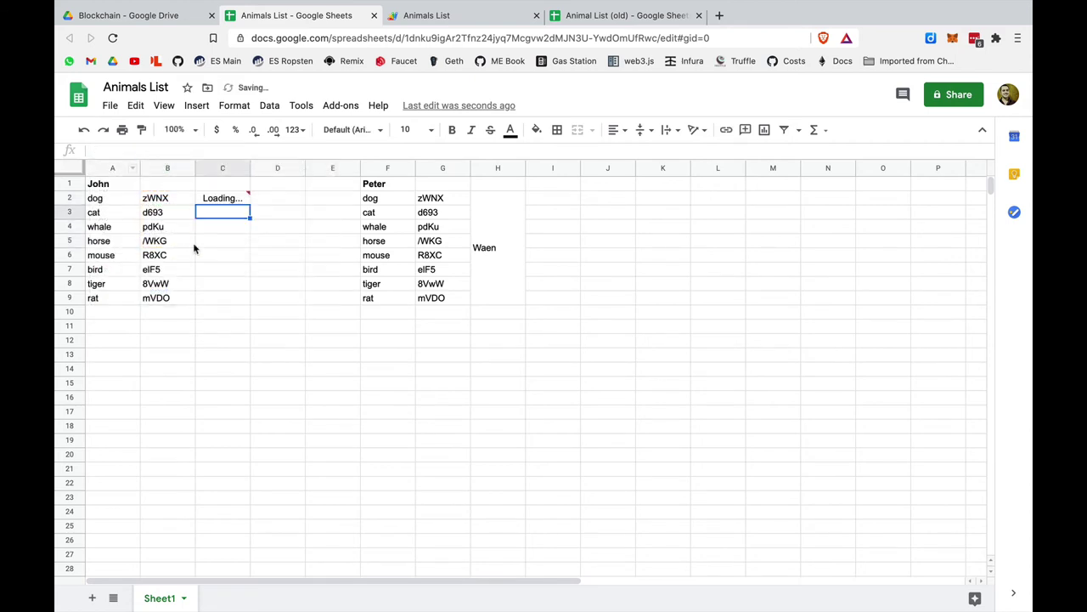
click(224, 199)
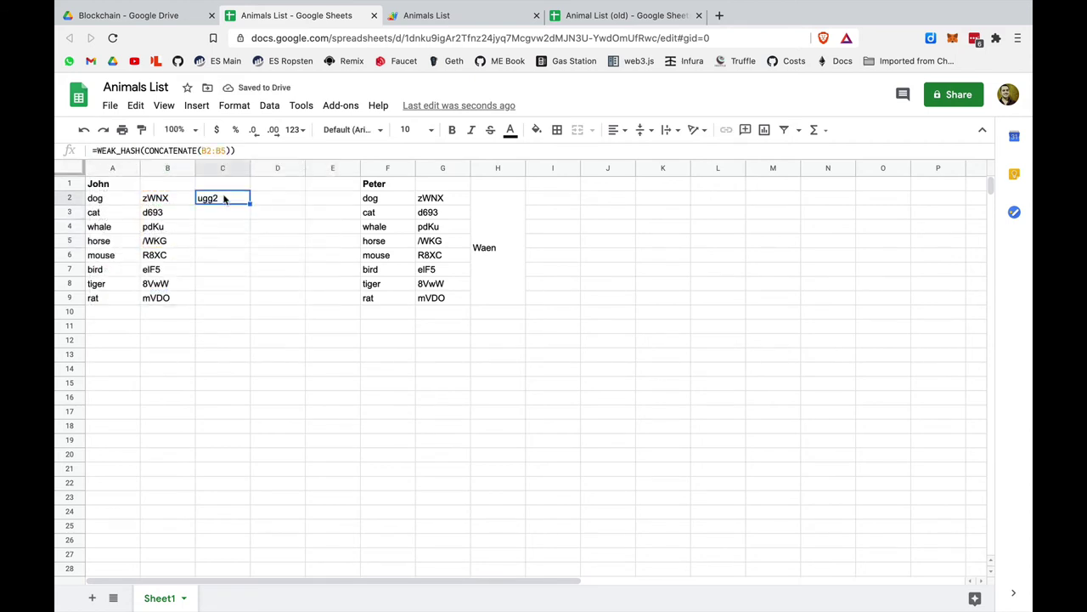
- Copy the formula to C6 for OvQ2 and merge C2:C5 and C6:C9
key(ctrl+c)
click(214, 257)
key(ctrl+v)
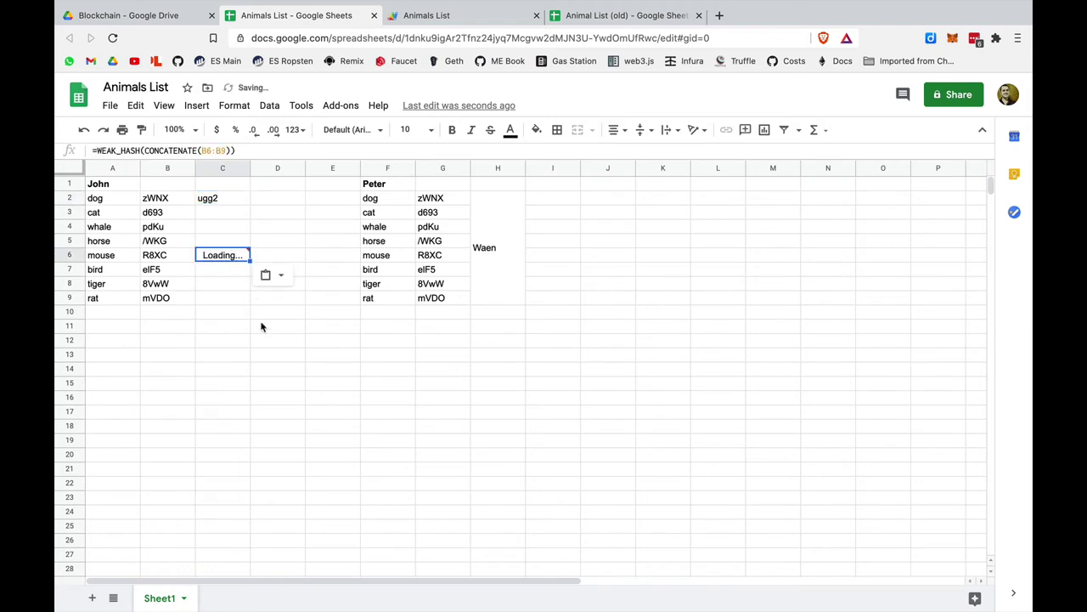
click(260, 343)
click(211, 258)
drag(228, 201, 236, 298)
click(578, 129)
click(578, 129)
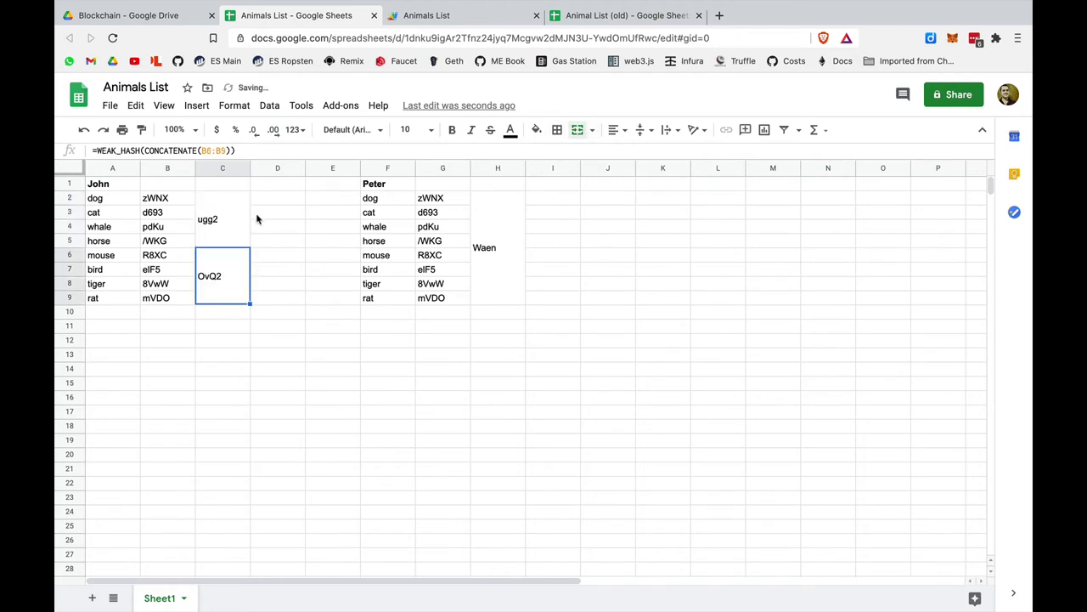
click(272, 200)
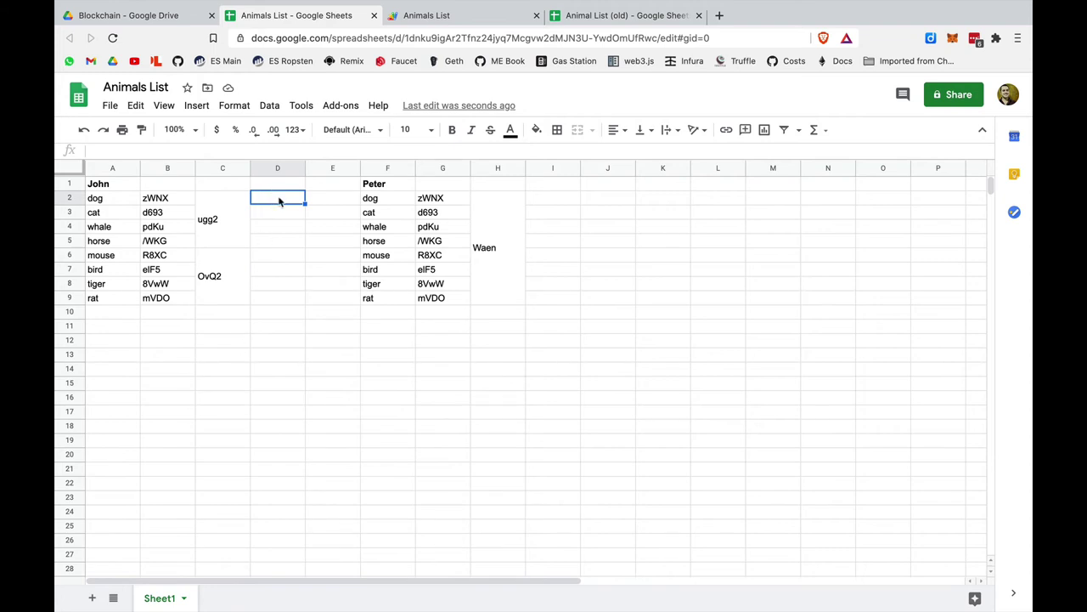
- Review the half-hash cells ugg2 and OvQ2 in column C and their formulas
click(224, 226)
click(222, 275)
click(216, 241)
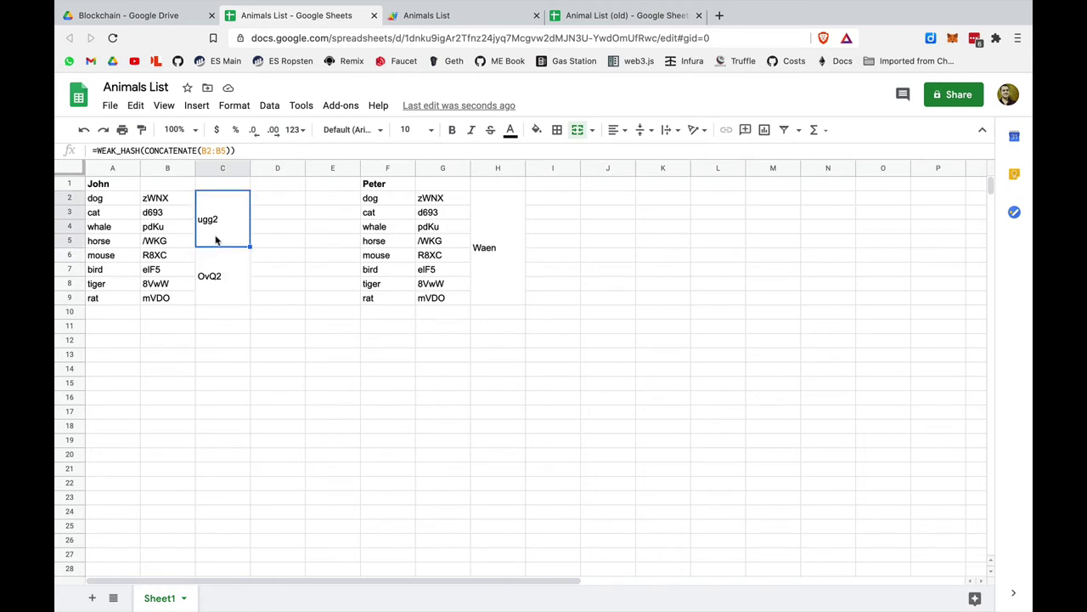
- Enter =WEAK_HASH(CONCATENATE(C2,C6)) in D2 to combine ugg2 and OvQ2 into TvjU
click(274, 198)
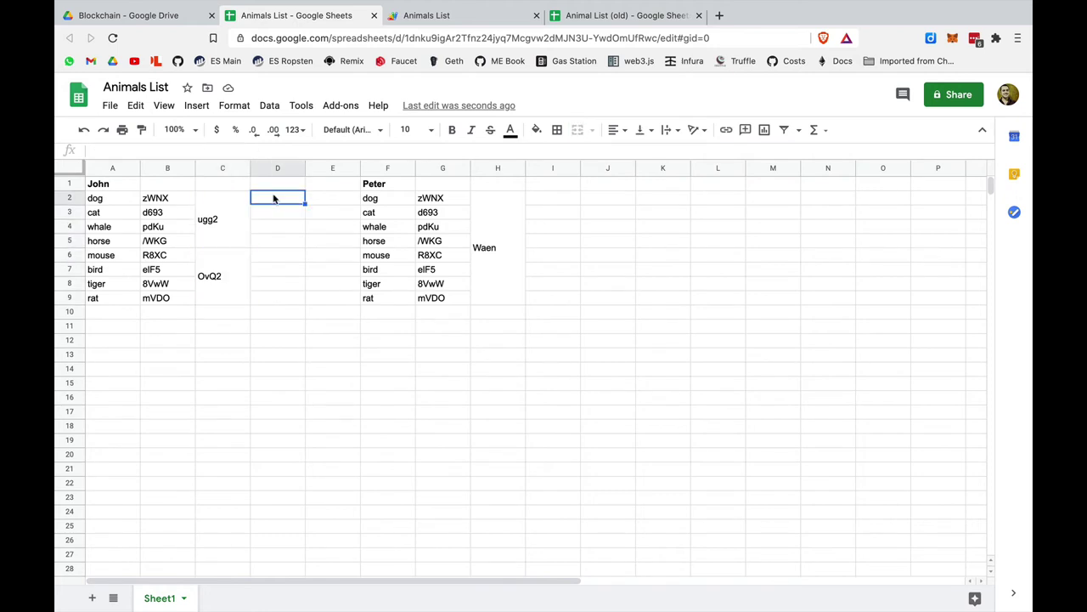
text(=CON)
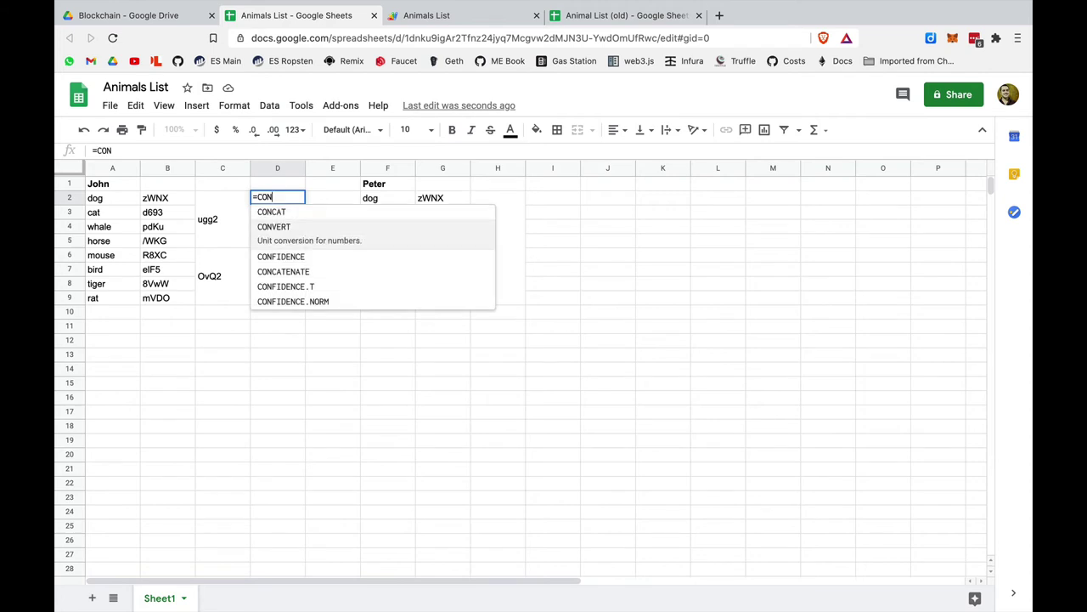
key(Down)
key(Down)
key(Tab)
click(220, 222)
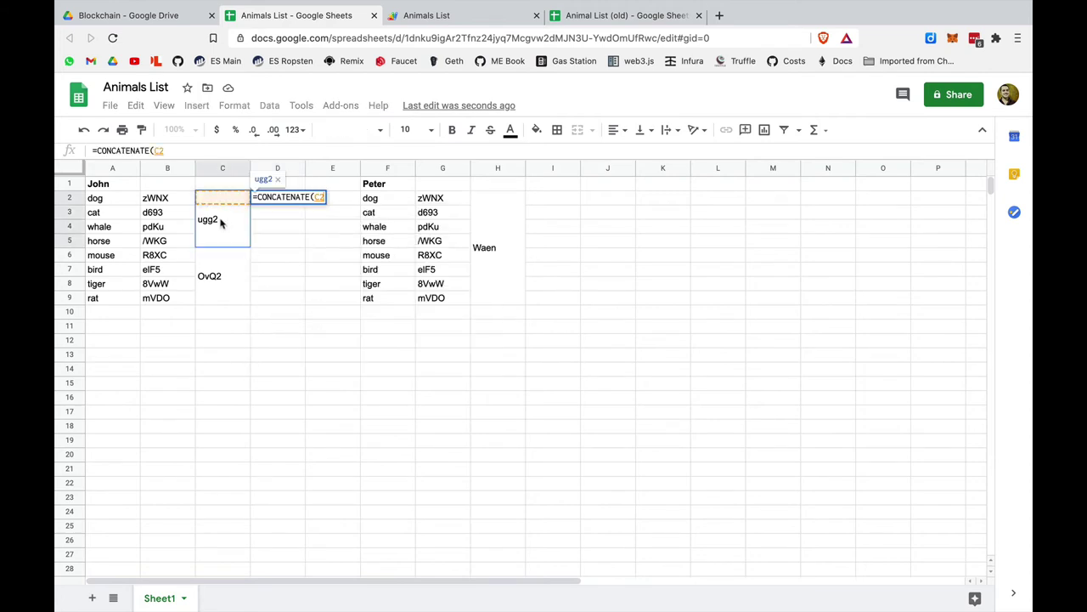
text(,)
click(223, 255)
text()()
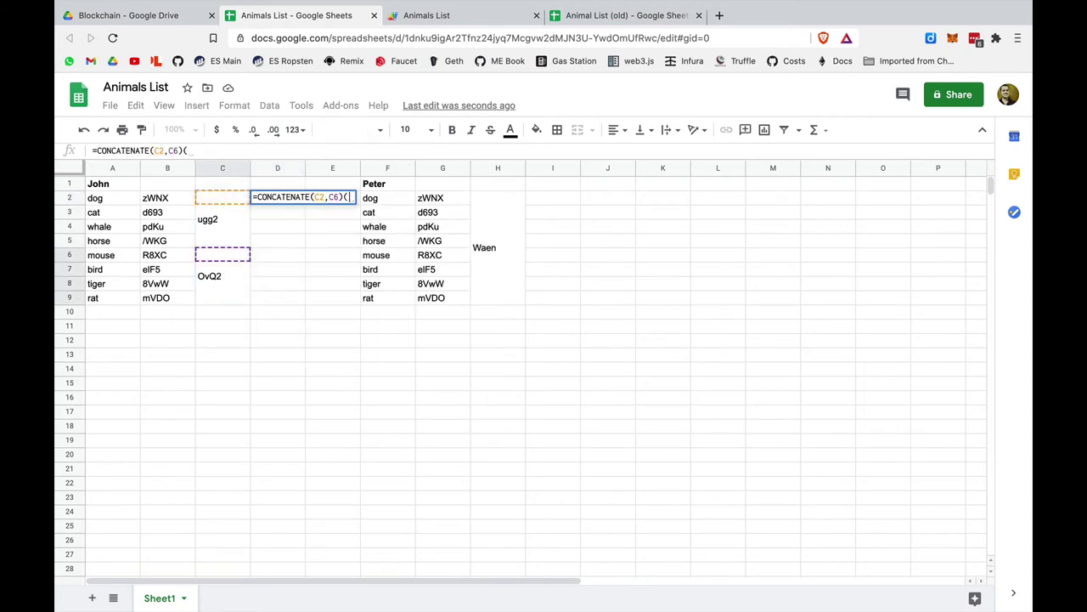
key(BackSpace)
click(256, 196)
text(WEA)
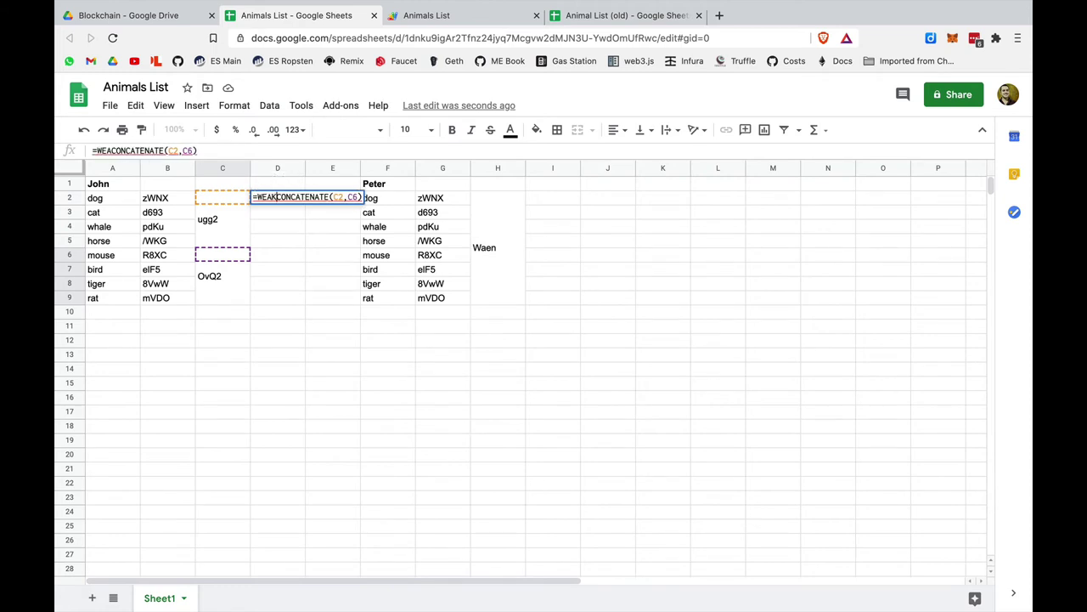
text(K_HASH()
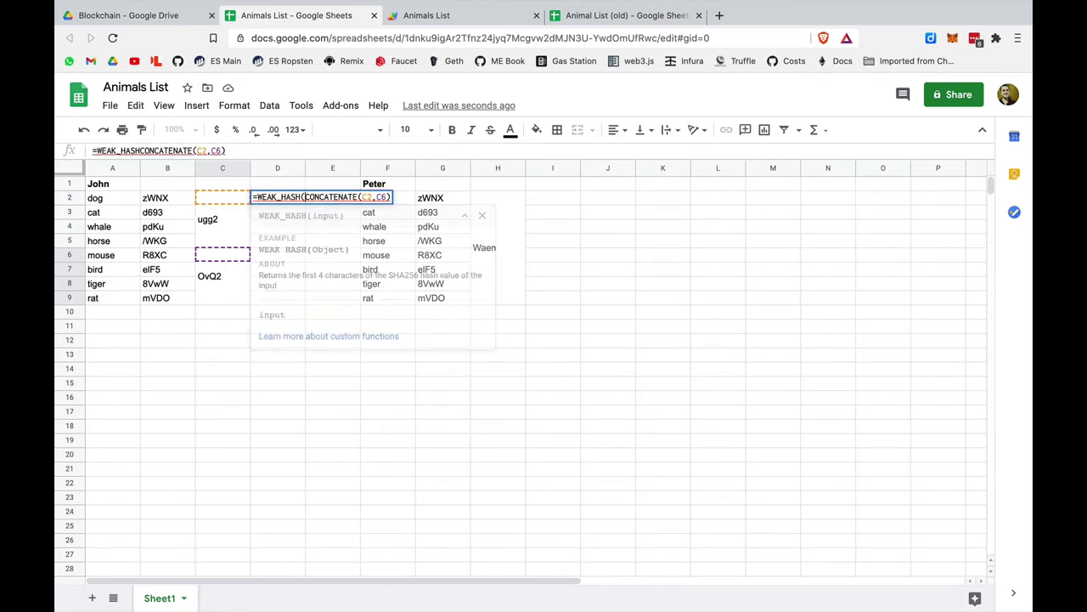
text())
key(Return)
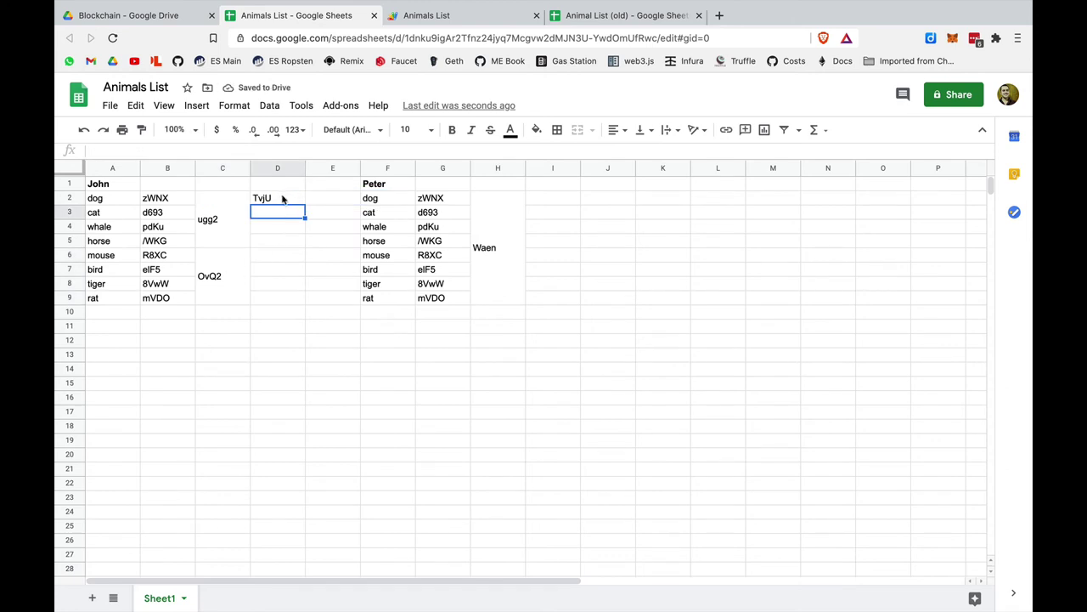
- Merge D2:D9 and align TvjU vertically to the middle
drag(281, 197, 284, 302)
click(578, 129)
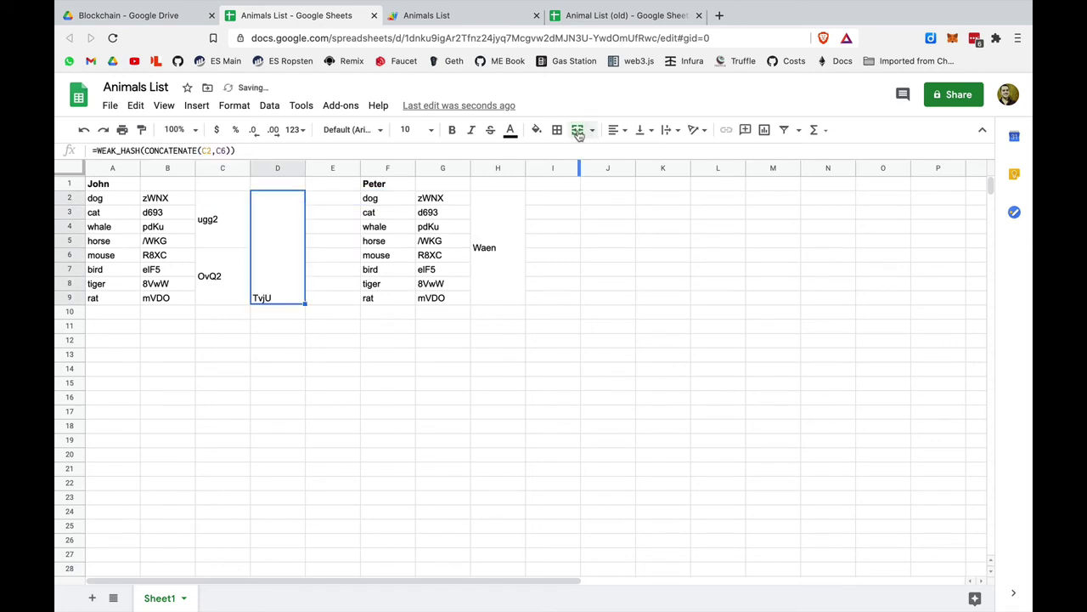
click(644, 129)
click(659, 153)
click(561, 296)
click(492, 209)
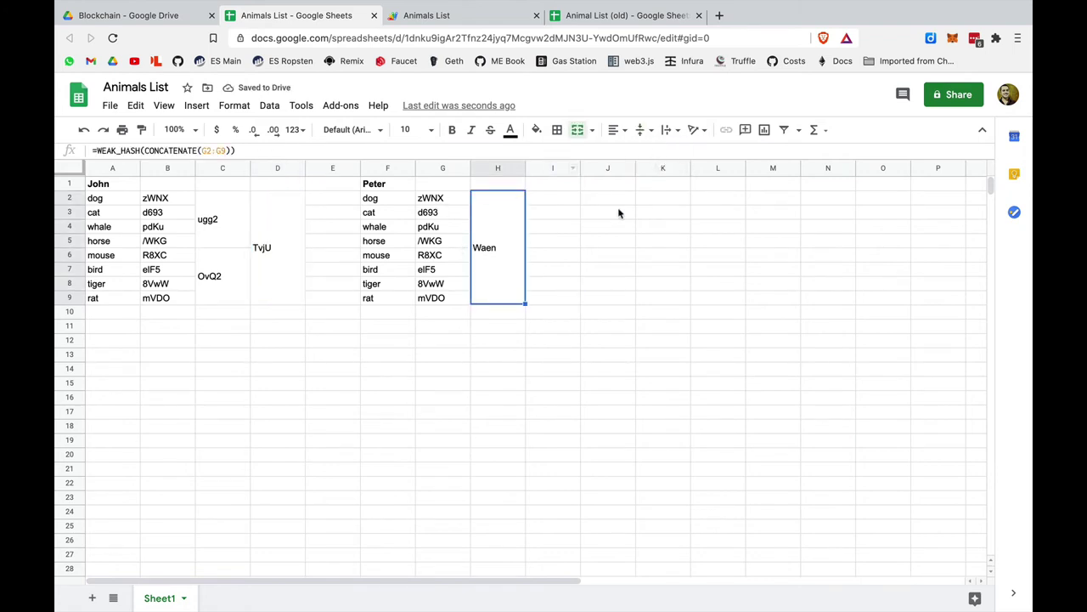
- Clear and unmerge Peter's Waen hash in H2:H9, then paste John's hash block C2:D9 at H2
key(Delete)
click(577, 129)
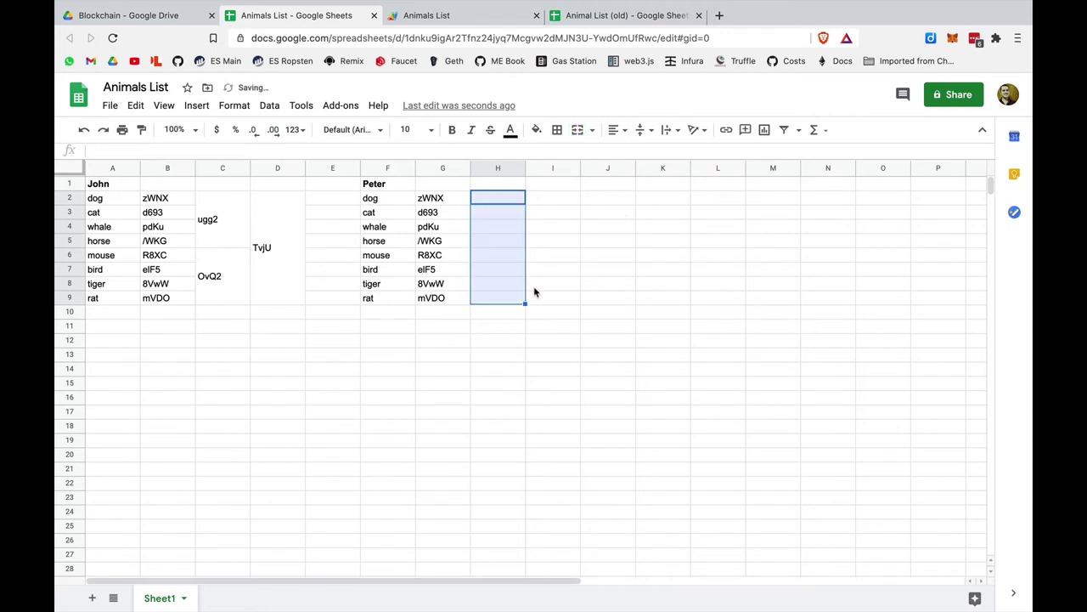
click(552, 297)
drag(212, 221, 263, 268)
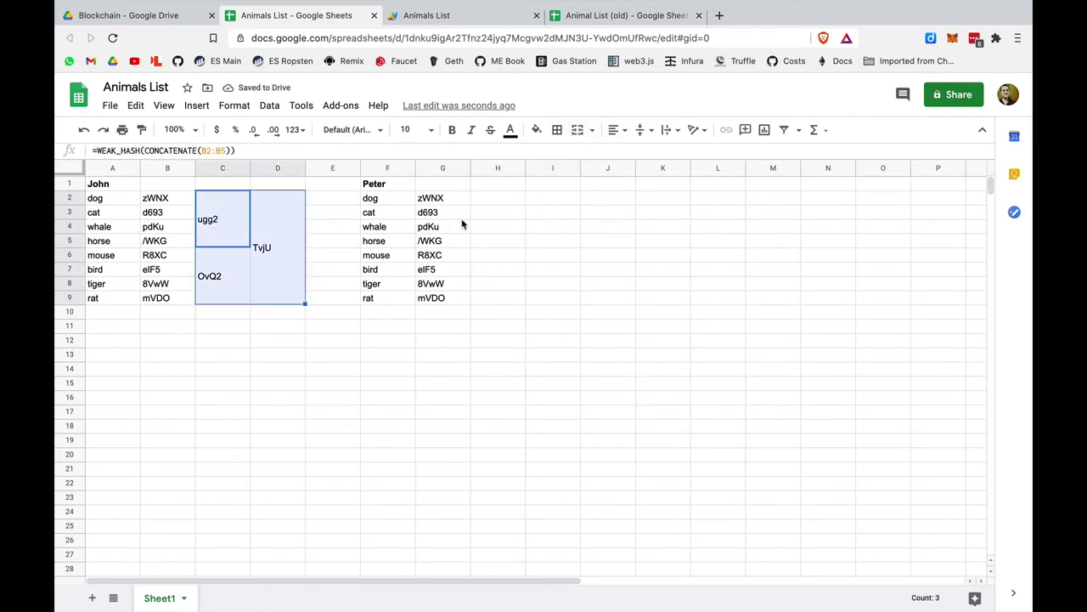
key(ctrl+c)
click(493, 201)
key(ctrl+v)
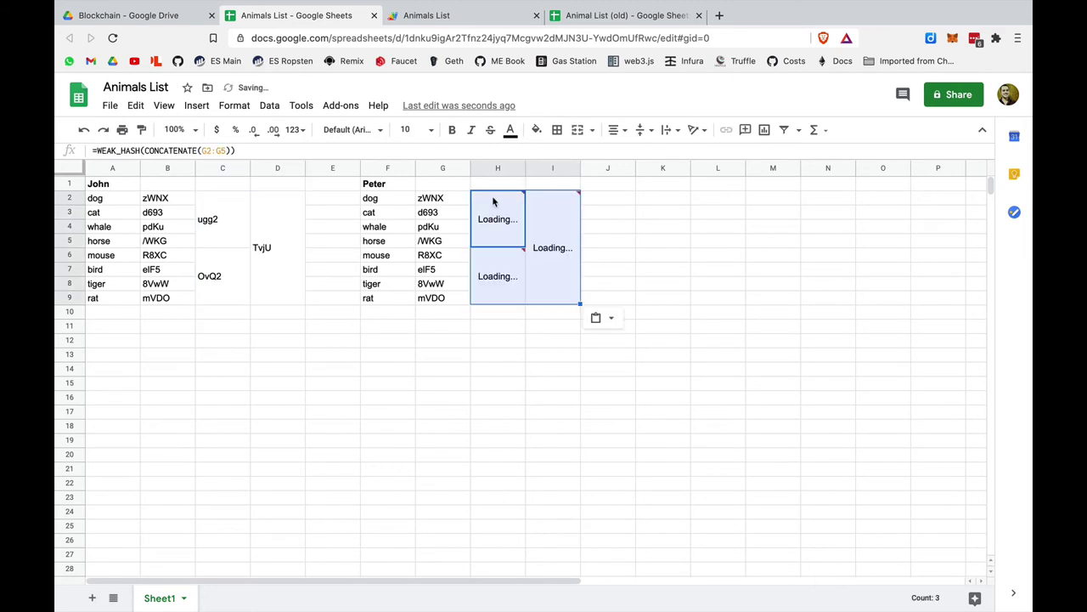
- Check the pasted formulas in H2, H6 and the top hash built from H2 and H6
click(212, 150)
key(Escape)
key(Down)
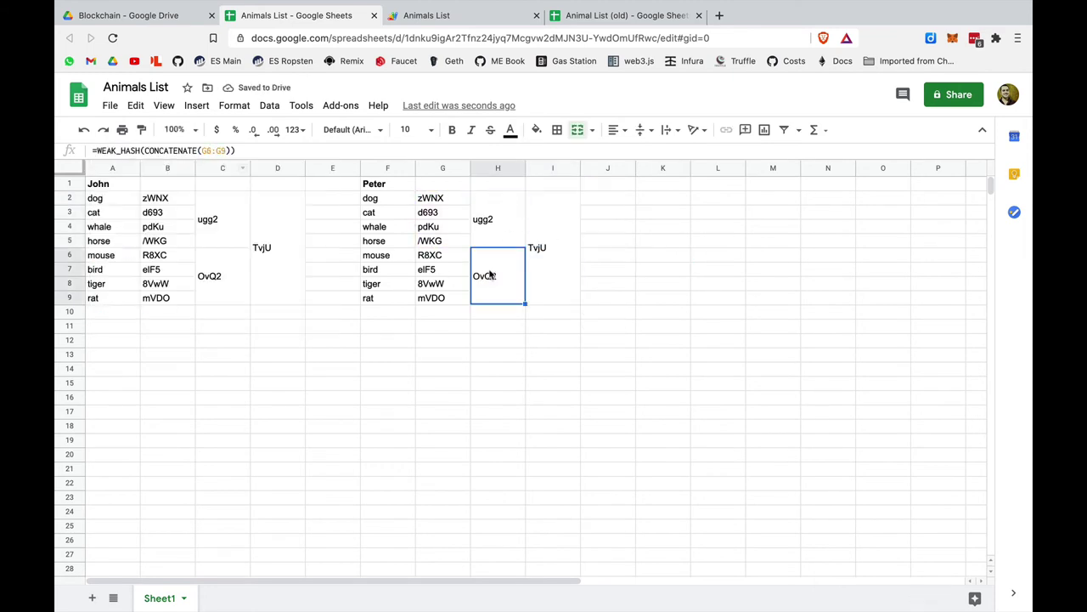
click(220, 151)
key(Escape)
click(549, 243)
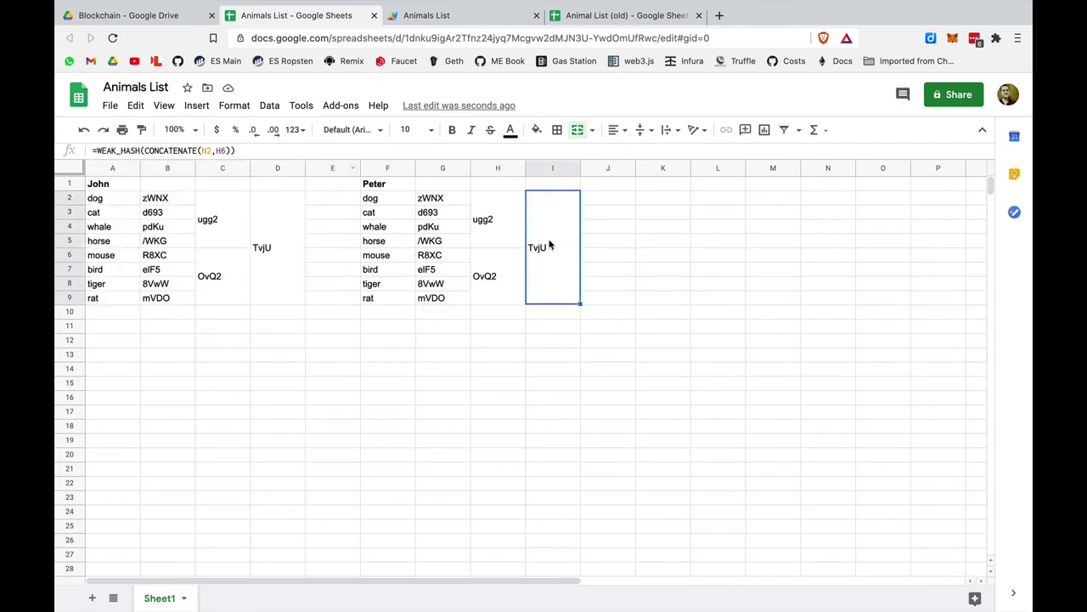
click(209, 151)
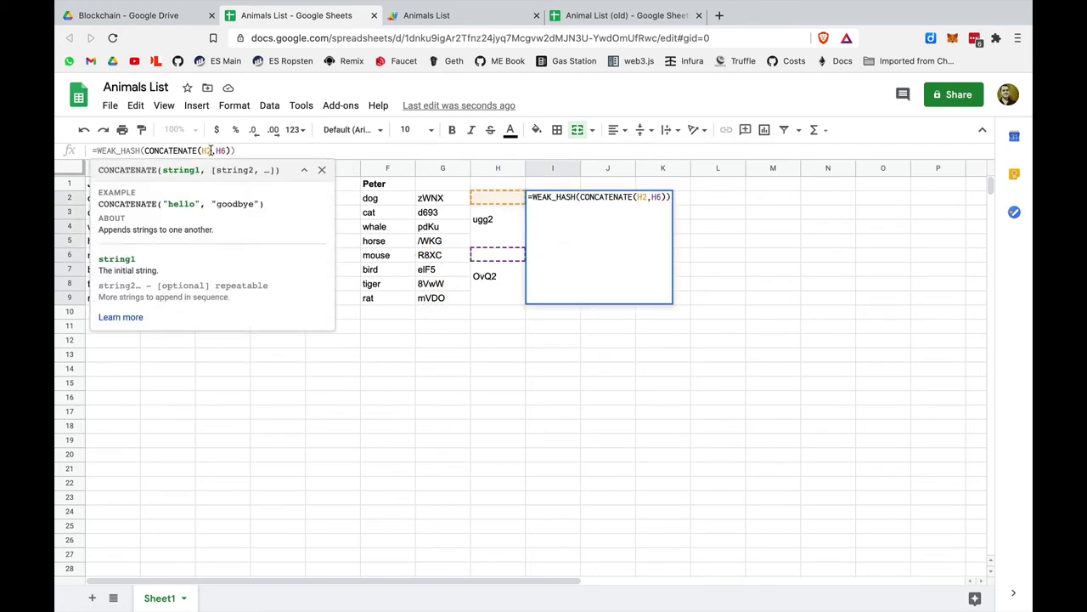
key(Escape)
click(669, 246)
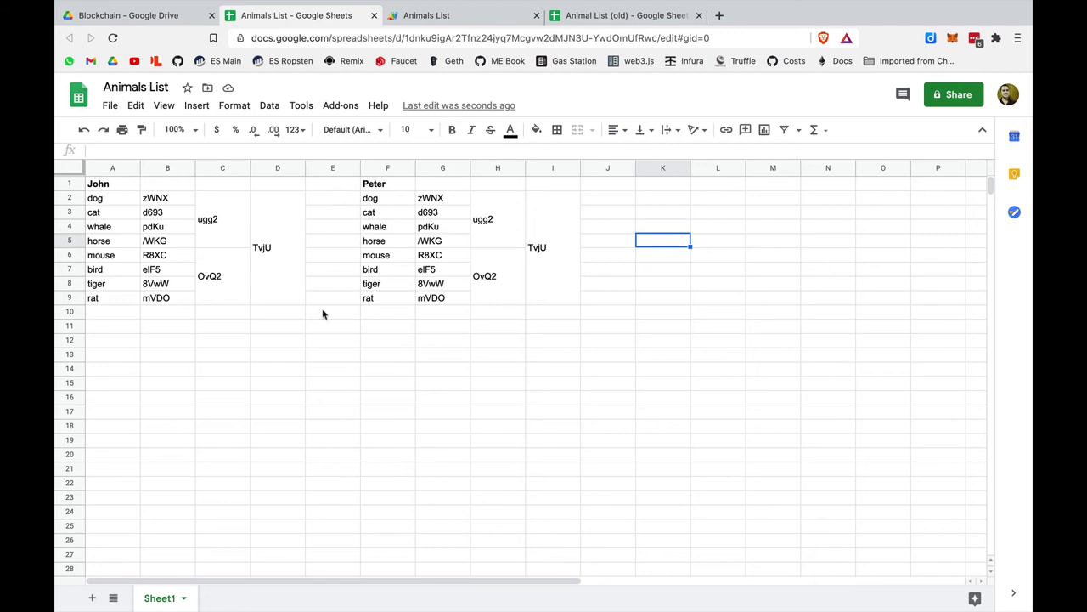
- Change Peter's last animal in F9 from rat to bat
click(379, 301)
text(bat)
key(Return)
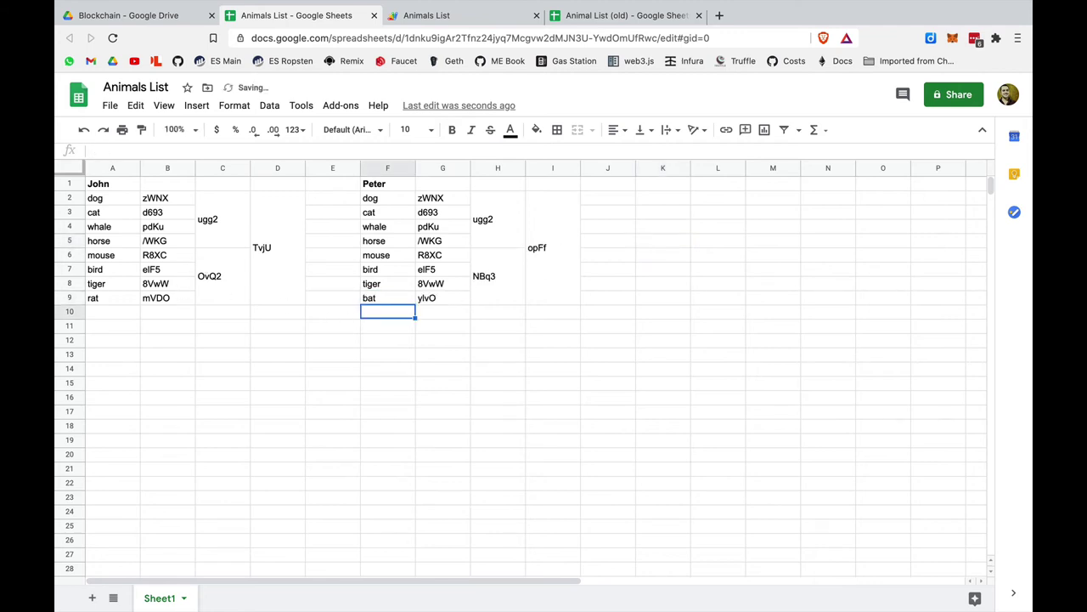
- Compare John's top hash TvjU with Peter's opFf, noting the upper hash ugg2 is unchanged
click(272, 243)
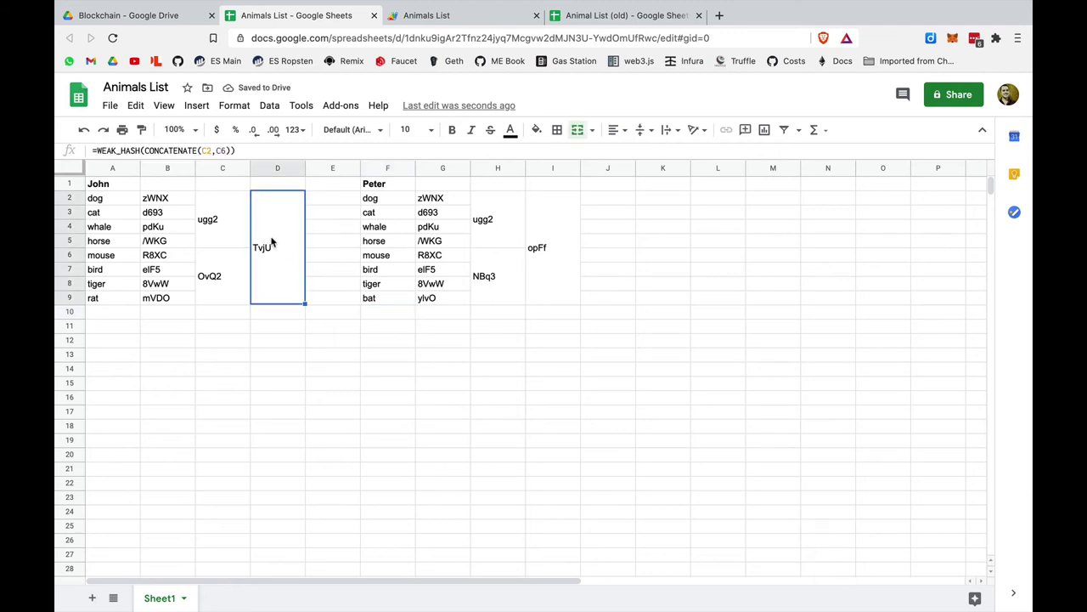
click(561, 251)
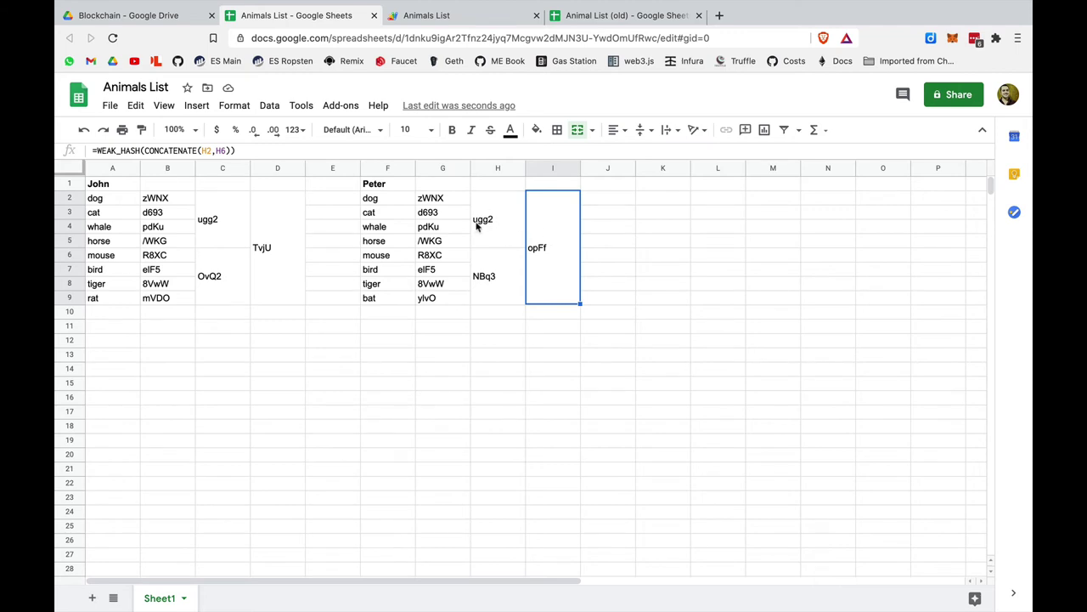
click(505, 233)
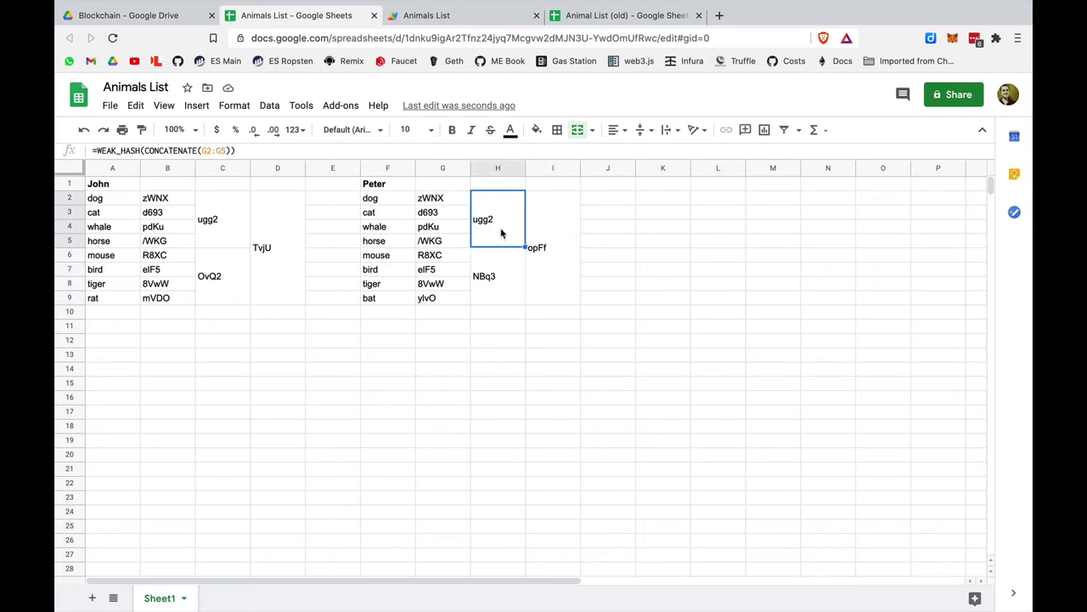
click(236, 225)
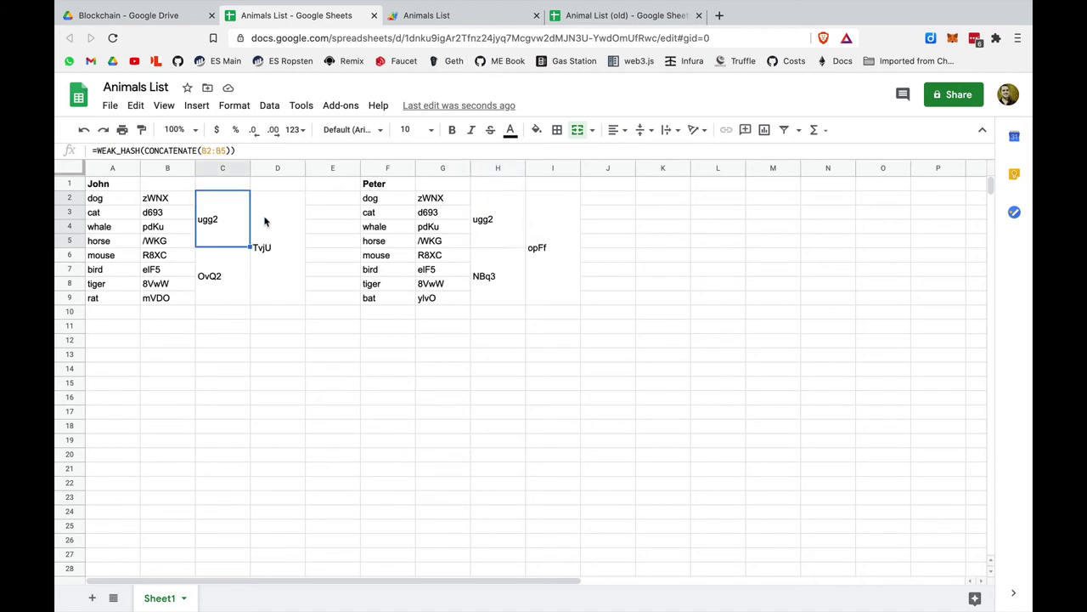
click(488, 227)
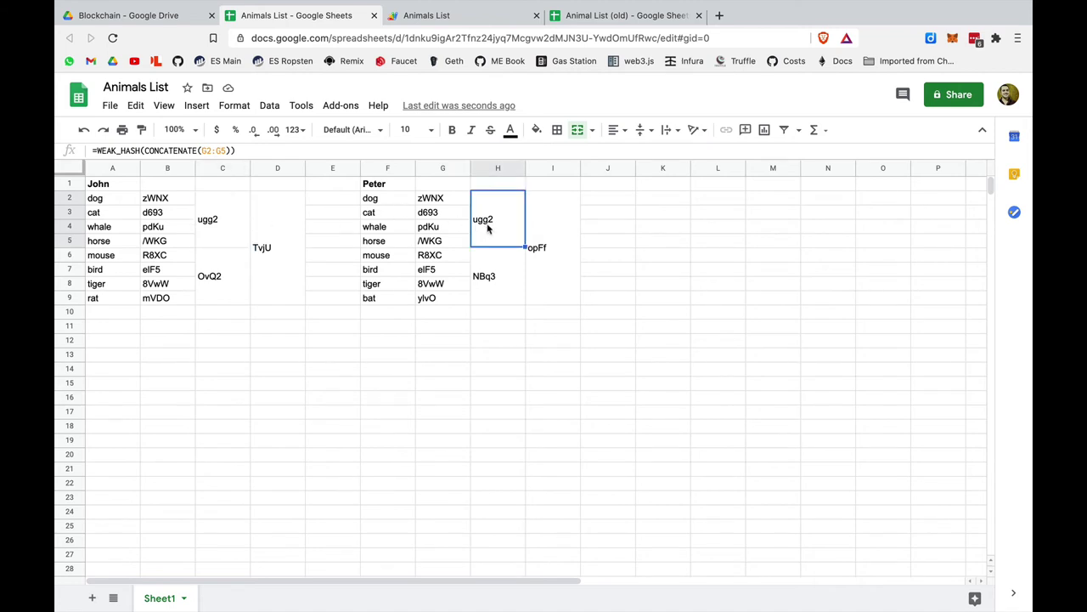
click(543, 250)
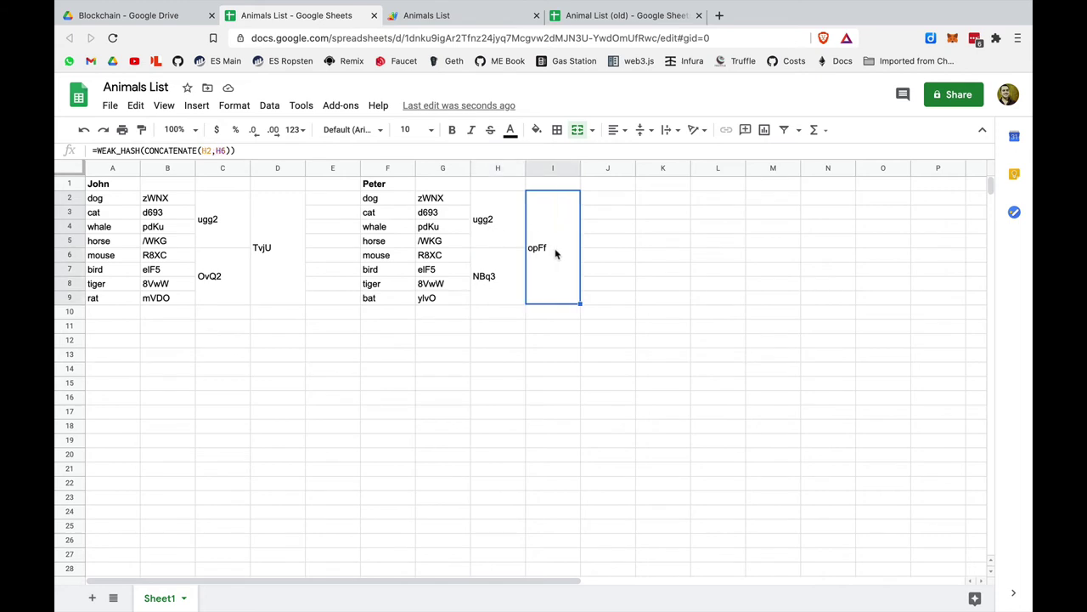
click(487, 222)
click(535, 248)
click(497, 236)
- Trace the change to Peter's lower hash NBq3 and bat's new hash ylvO versus mouse's R8XC
click(496, 287)
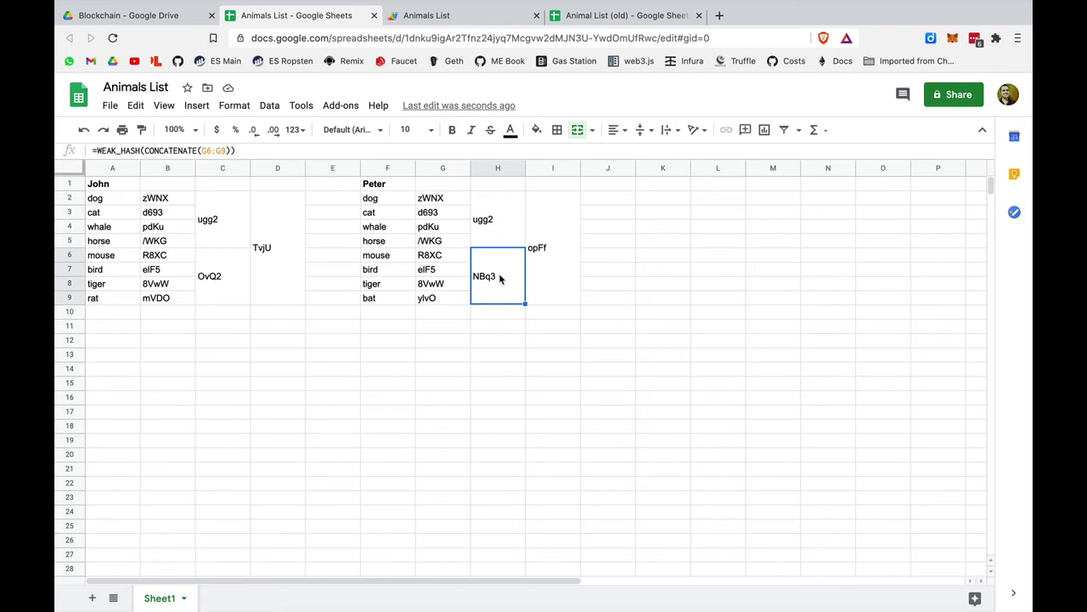
click(486, 216)
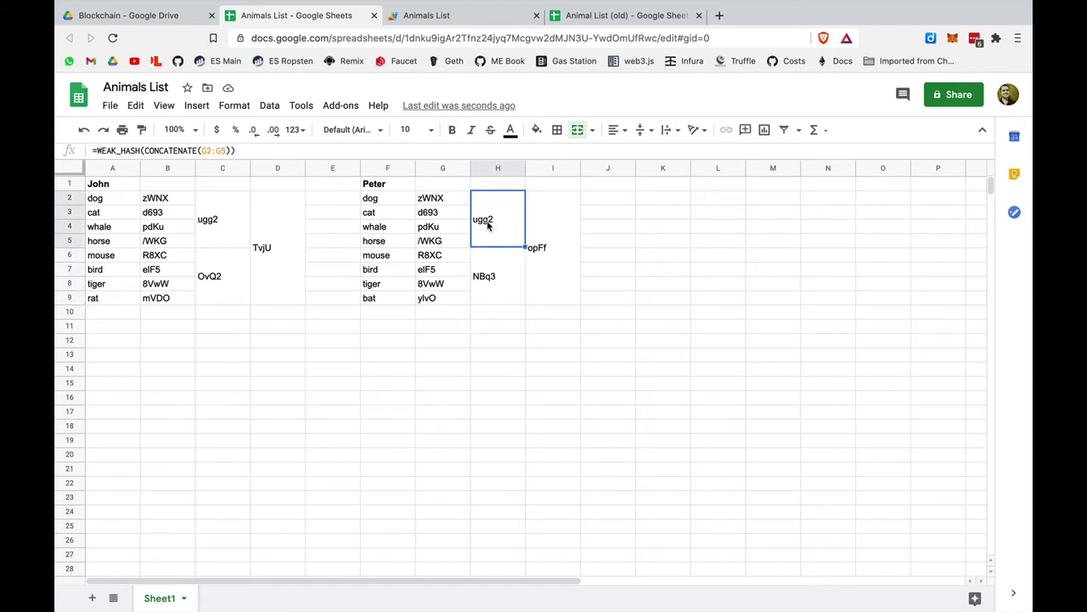
click(492, 288)
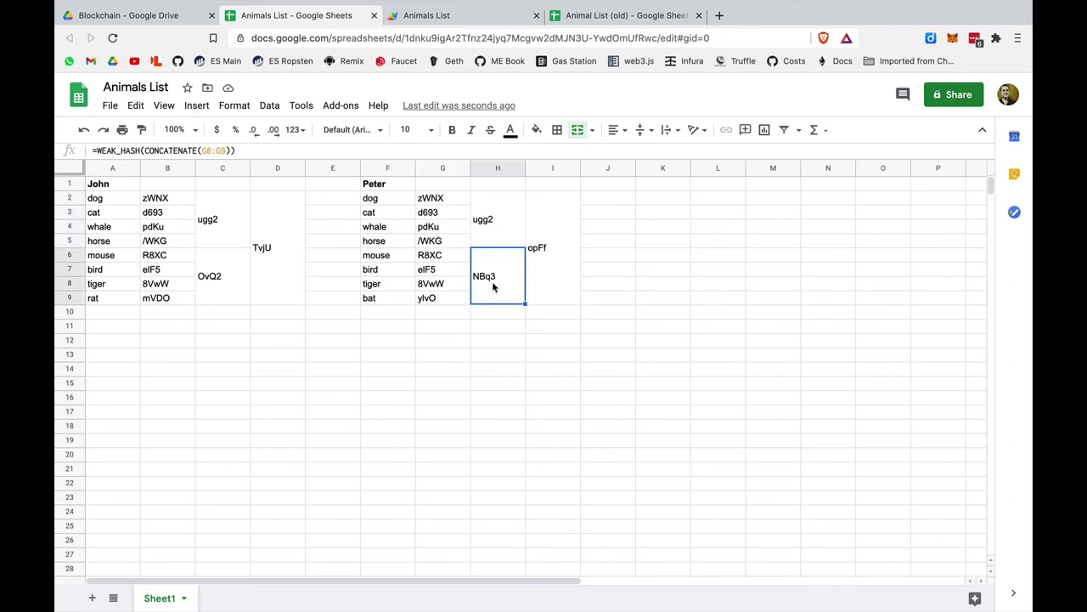
click(500, 220)
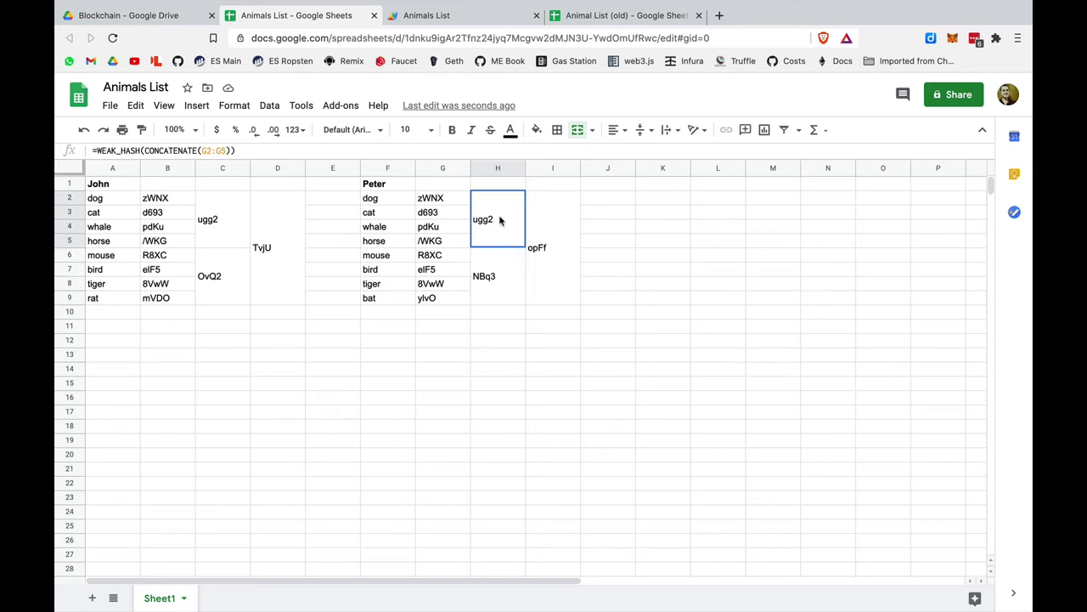
click(443, 257)
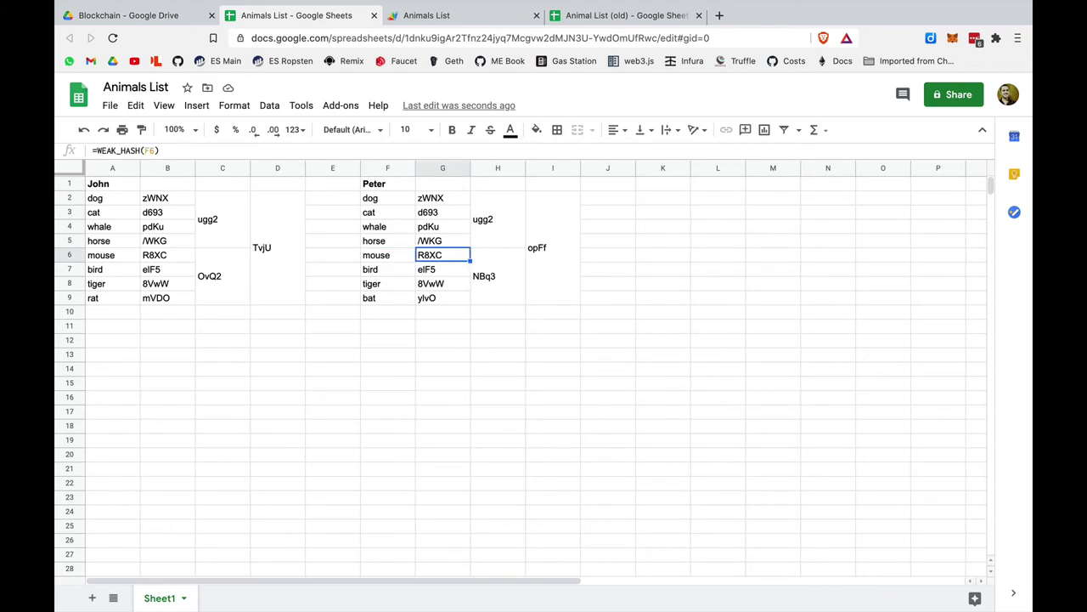
click(443, 298)
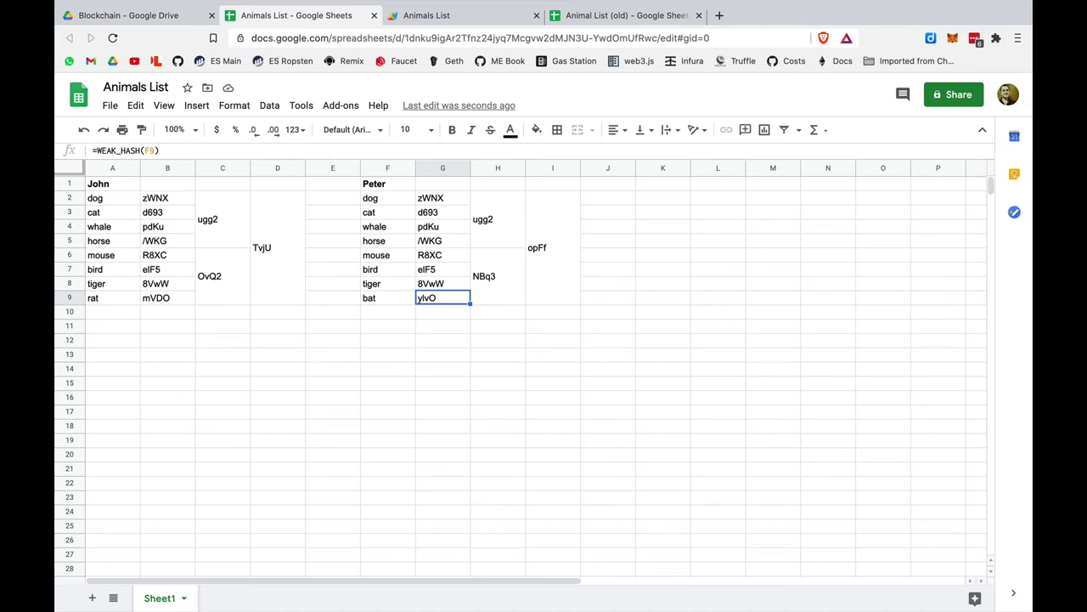
click(503, 225)
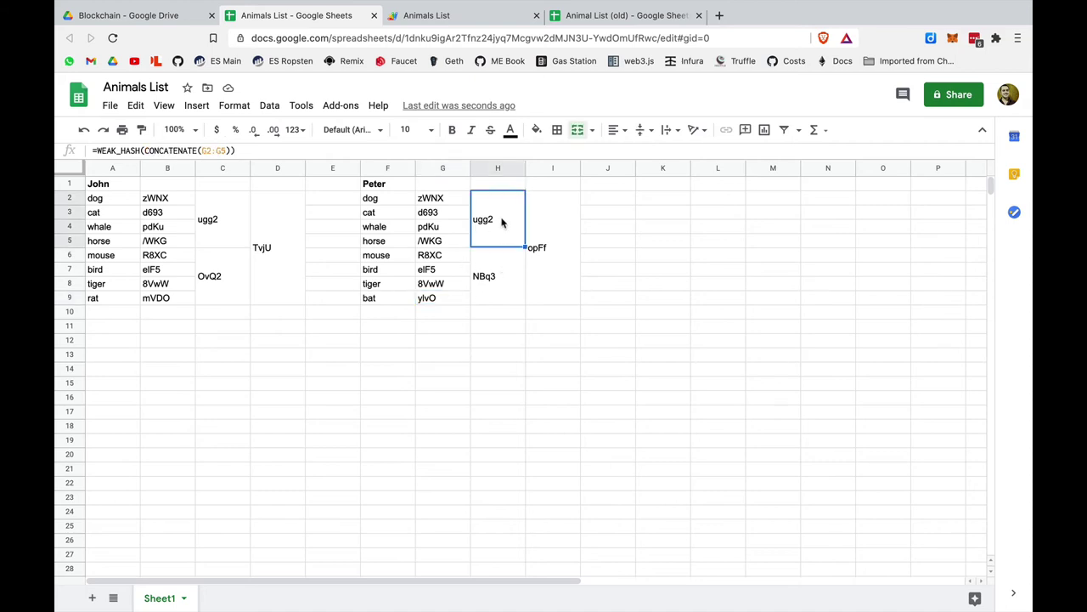
click(459, 257)
key(Down)
key(Down)
key(Down)
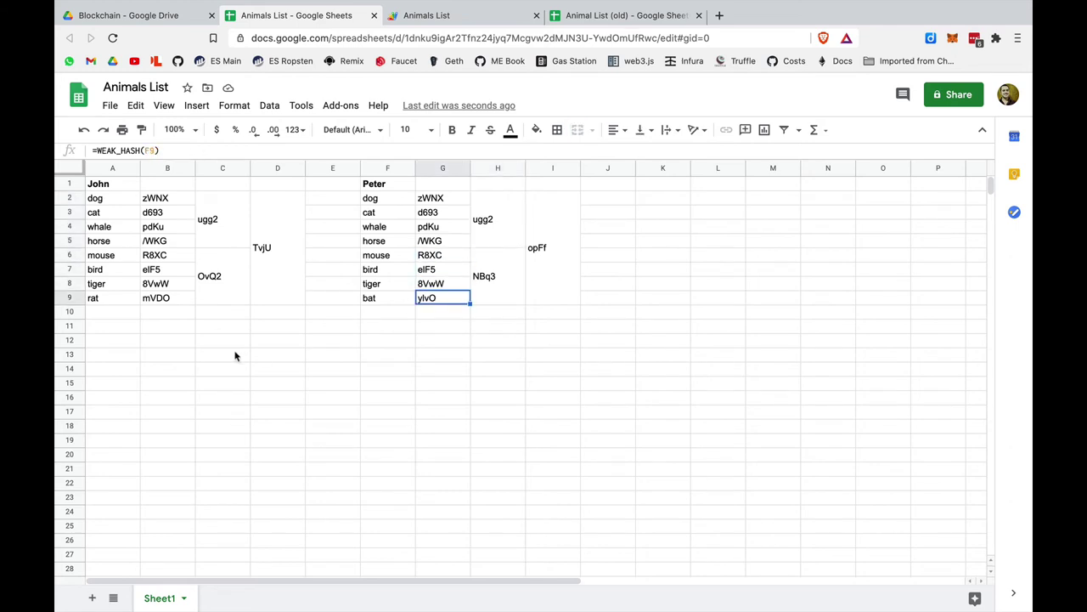
- Enter the label 'error' in A11 and the value 5 in B11
click(113, 328)
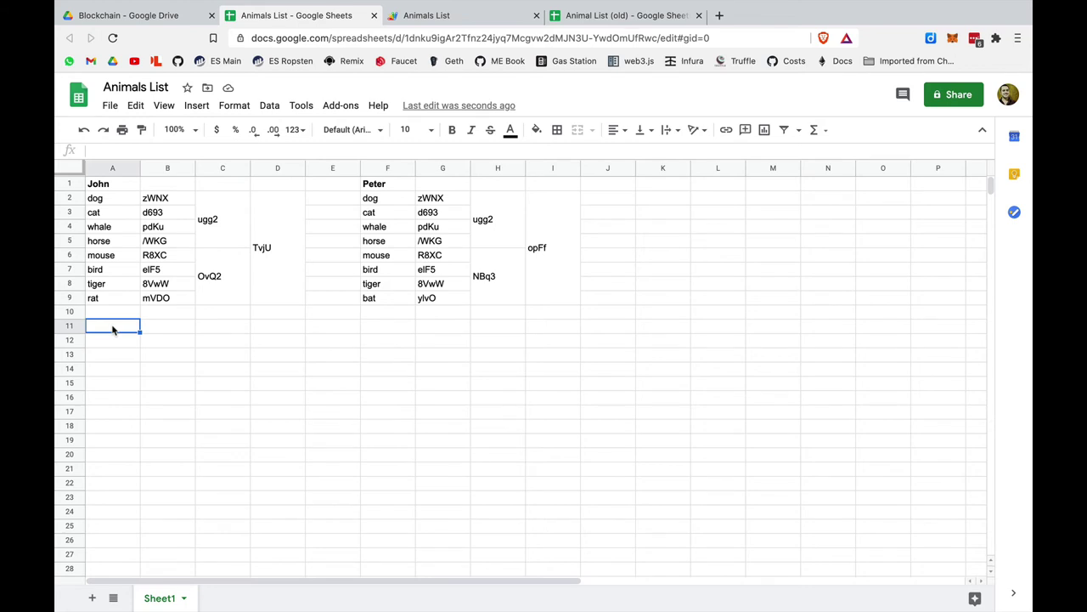
text(error)
key(Tab)
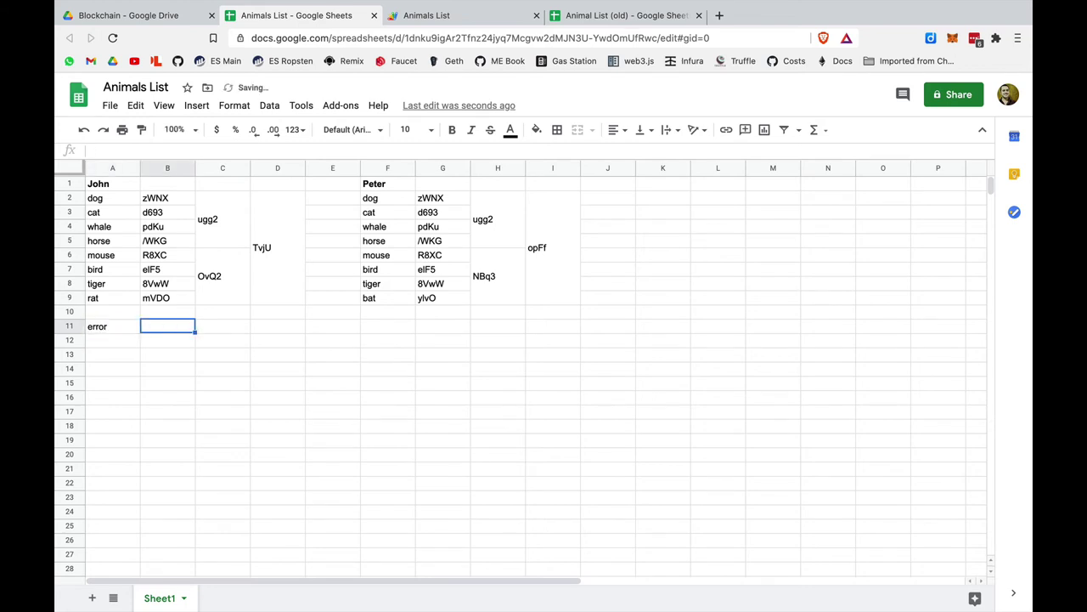
text(5)
key(Return)
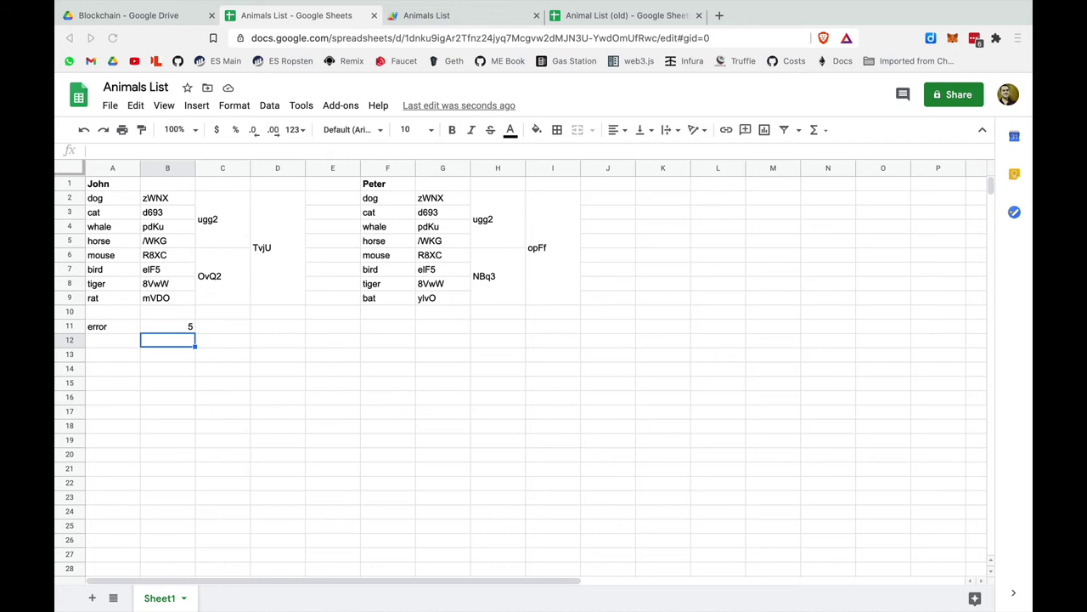
- Inspect the hash formulas in G2, H2:H5 and G3
click(450, 201)
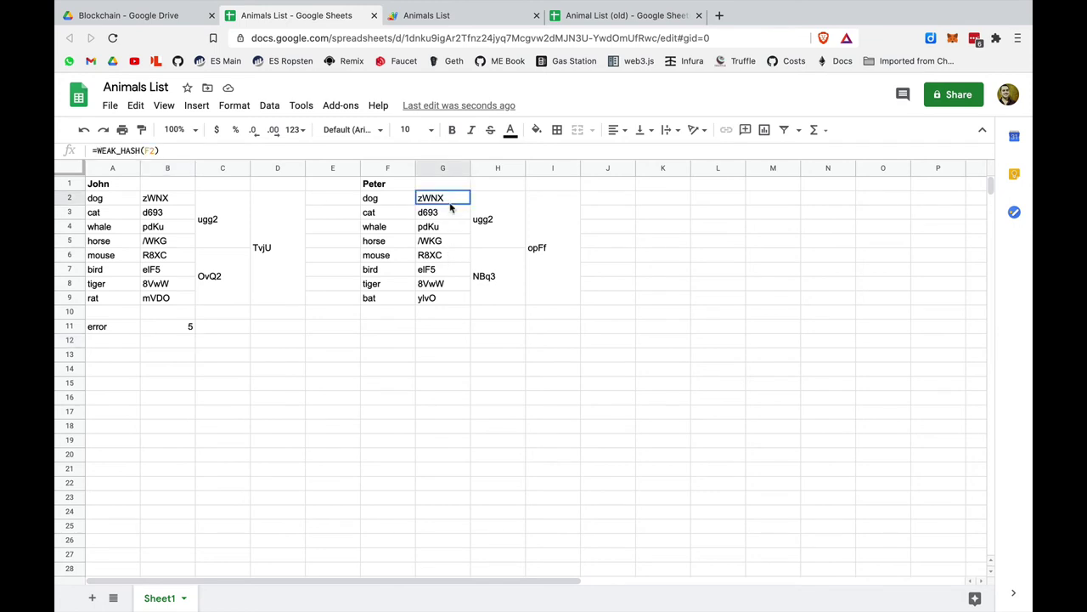
click(507, 218)
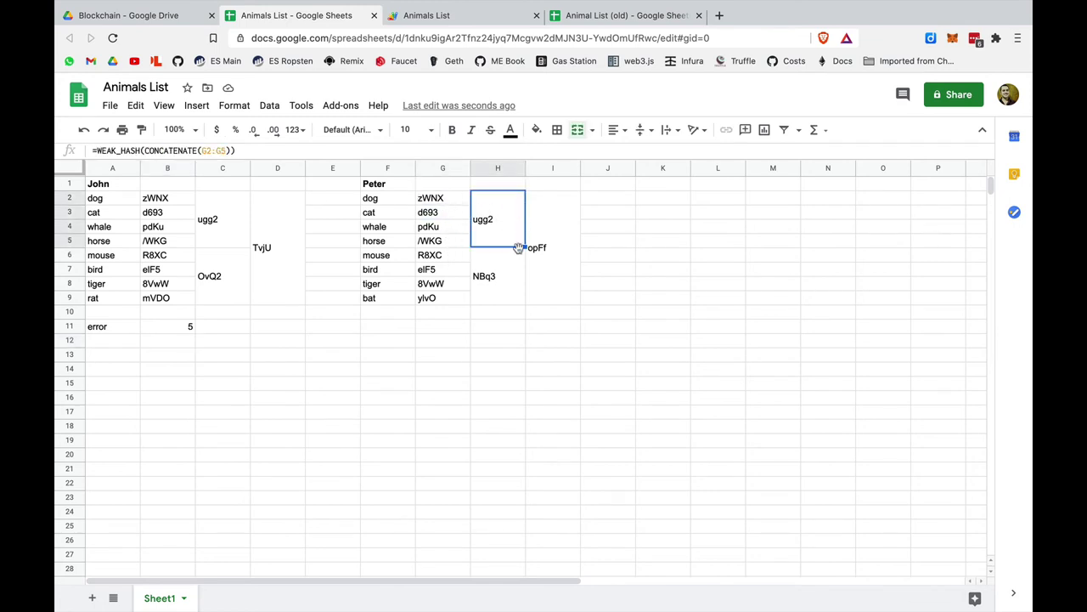
click(448, 199)
click(452, 216)
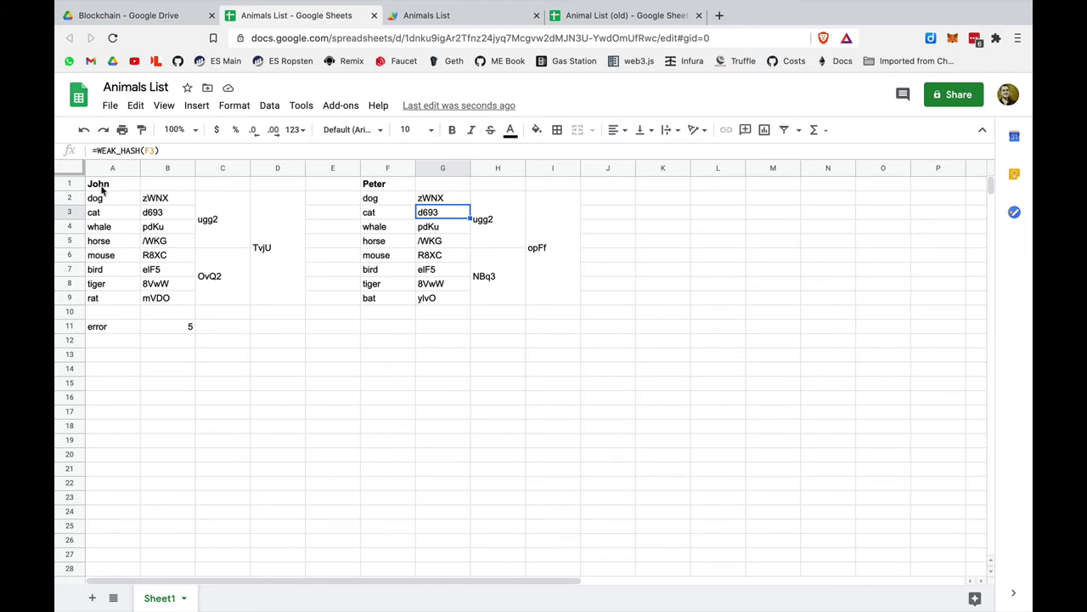
- Copy John's animal list A1:B9 with its hash codes and paste it into A13:B21
drag(100, 182, 179, 301)
click(107, 357)
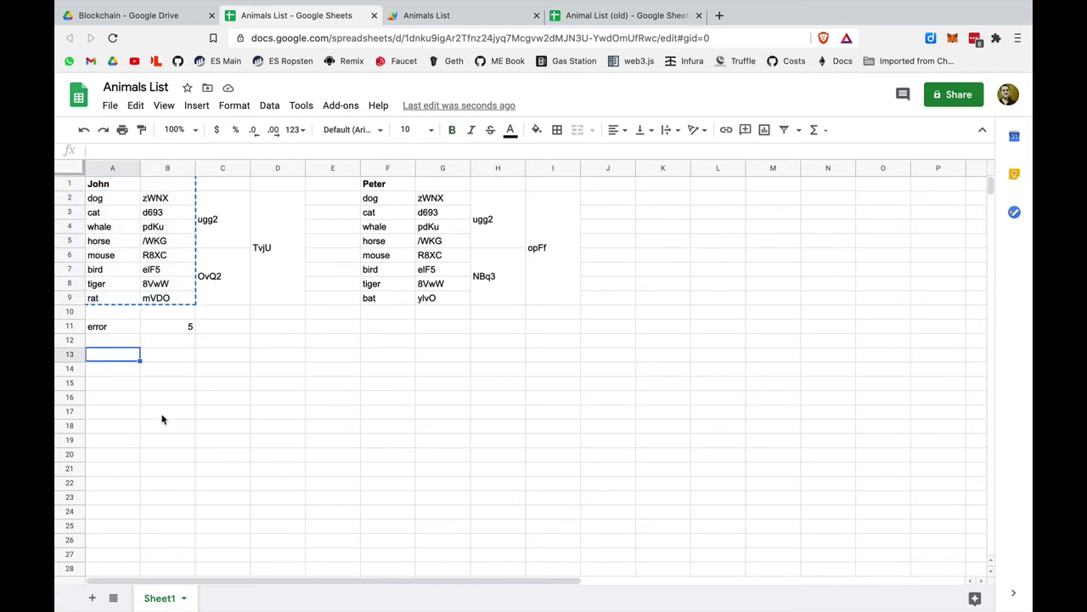
click(214, 351)
click(292, 359)
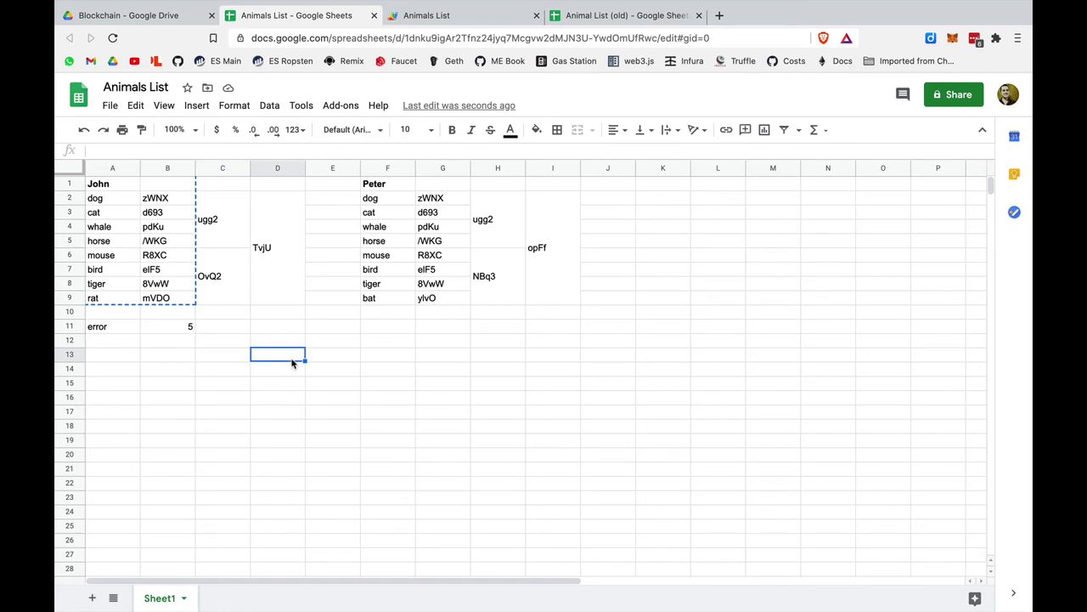
key(Escape)
drag(109, 185, 157, 299)
key(ctrl+c)
click(126, 358)
key(ctrl+v)
click(238, 405)
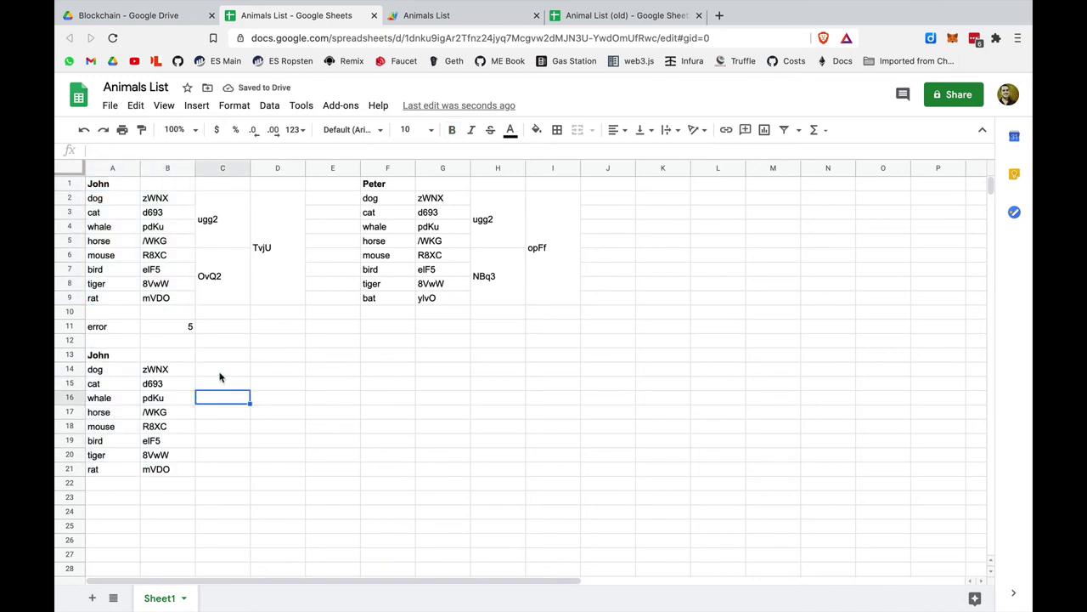
- Build the pair hash =WEAK_HASH(CONCATENATE(B14,B15)) in C14 from the C2:C5 formula
click(223, 222)
click(223, 153)
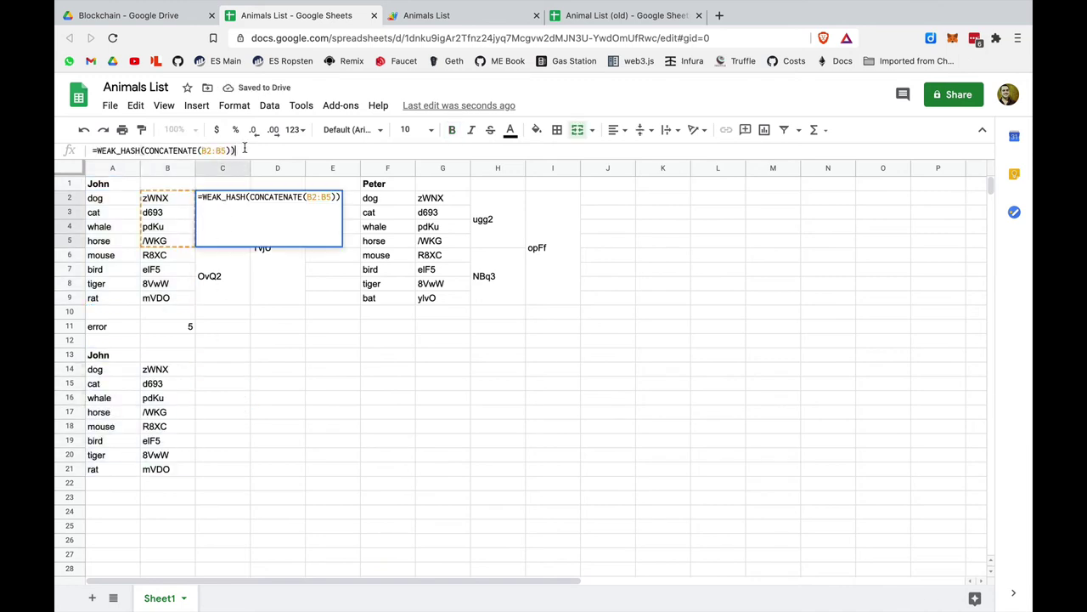
key(ctrl+a)
click(212, 371)
key(ctrl+v)
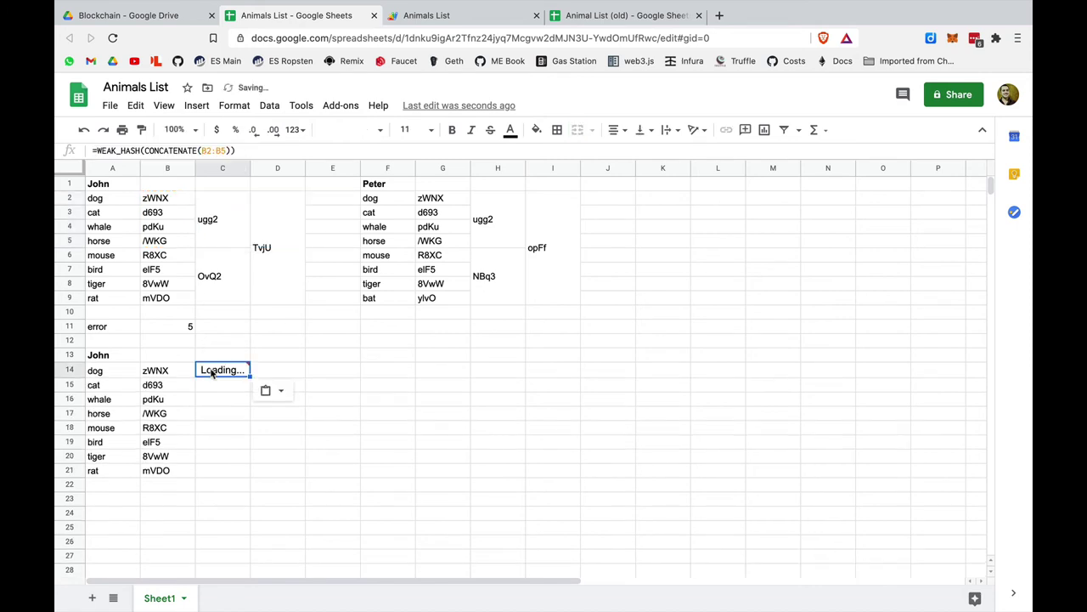
click(211, 149)
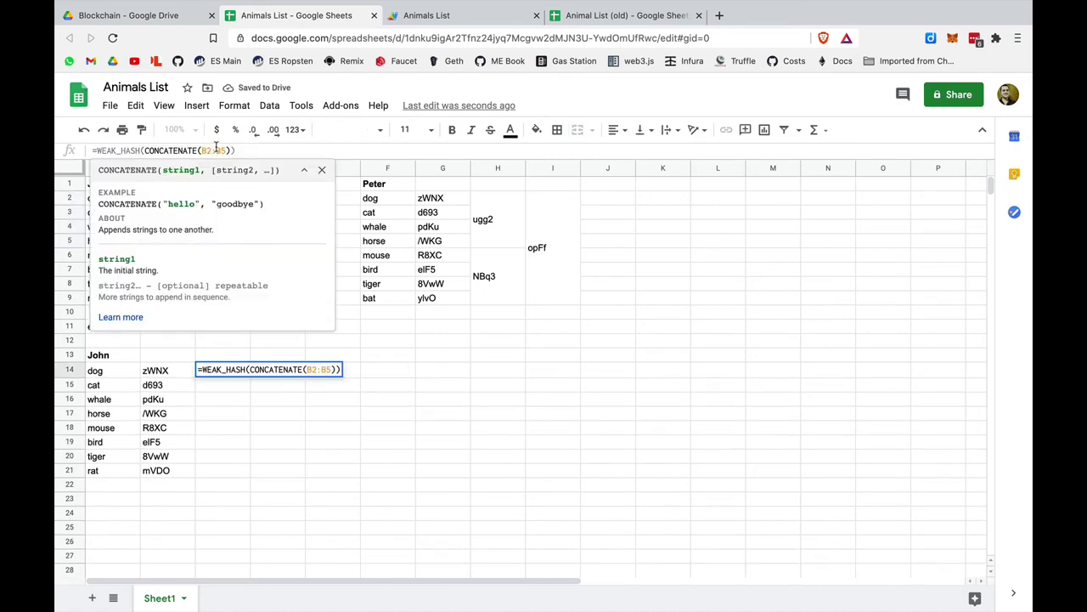
drag(201, 150, 226, 150)
key(BackSpace)
text(B)
click(162, 374)
text(,)
click(162, 386)
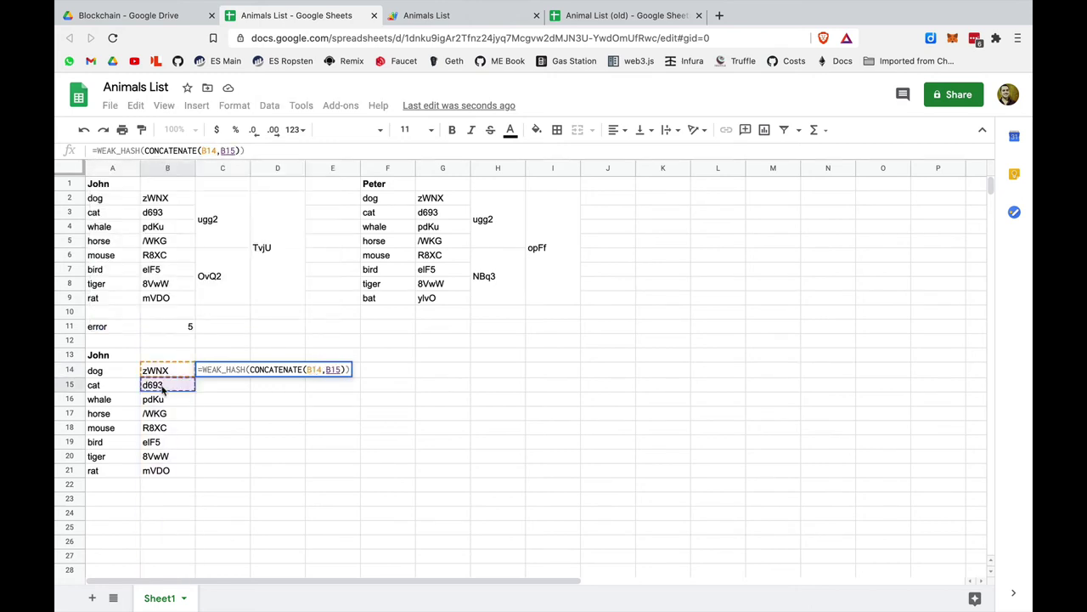
key(Return)
- Copy the C14 pair-hash formula into C16, C18 and C20
key(Up)
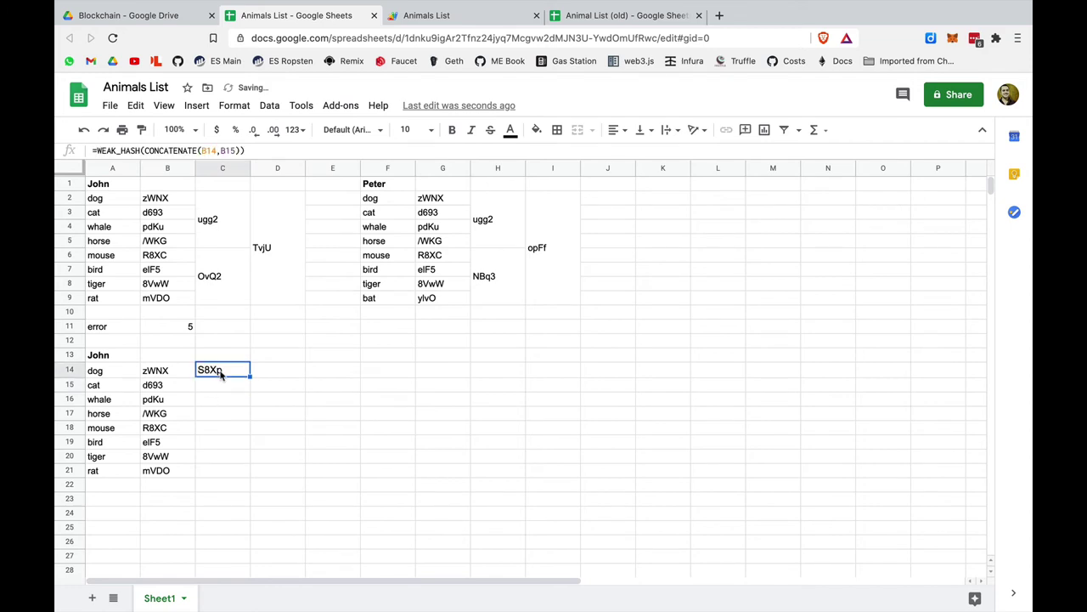
key(ctrl+c)
click(214, 396)
key(ctrl+v)
click(216, 429)
key(ctrl+v)
click(215, 458)
key(ctrl+v)
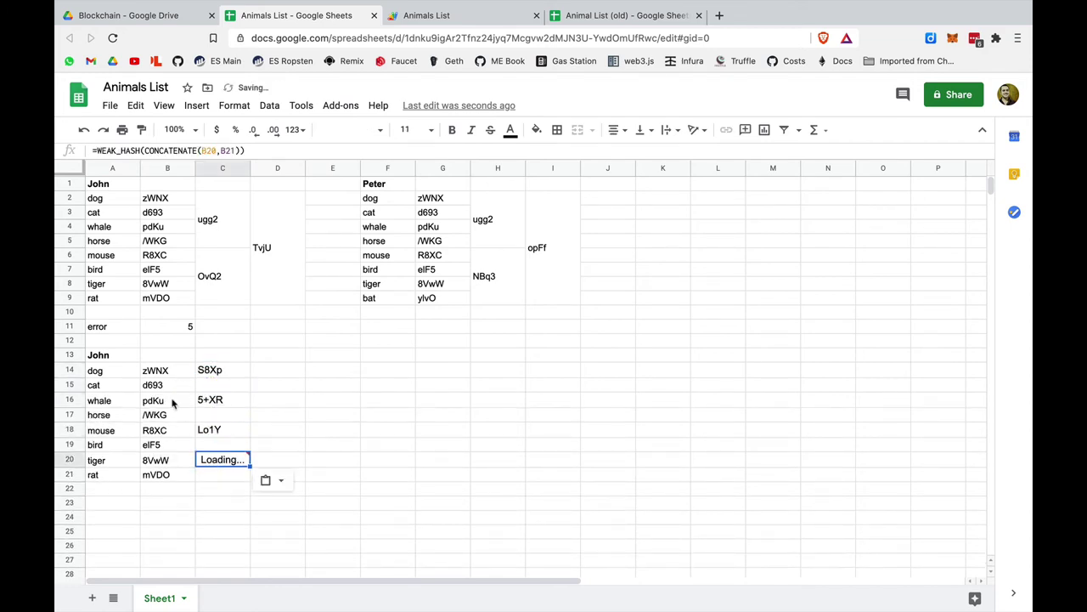
- Merge C14:C15, C16:C17 and C18:C19 into two-row hash cells
click(292, 416)
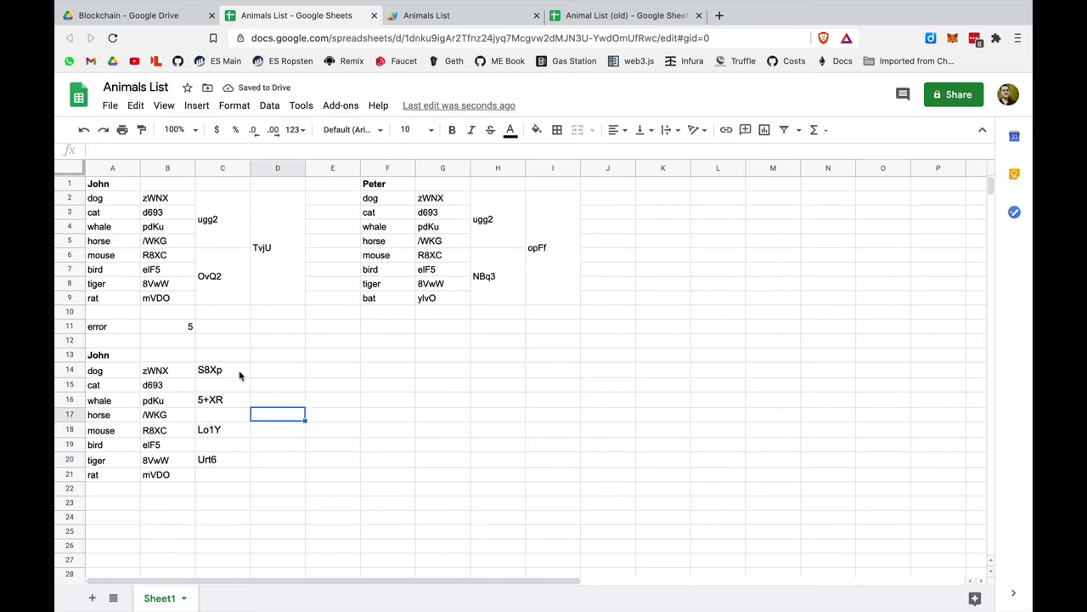
drag(239, 375, 227, 472)
click(578, 130)
click(576, 130)
click(578, 130)
- Merge C20:C21 and vertically centre the pair hashes in C14:C21
click(578, 130)
drag(228, 376, 228, 456)
click(643, 129)
click(656, 150)
- Enter =WEAK_HASH(CONCATENATE(C14,C16)) in D14, hashing the S8Xp and 5+XR pair
click(272, 366)
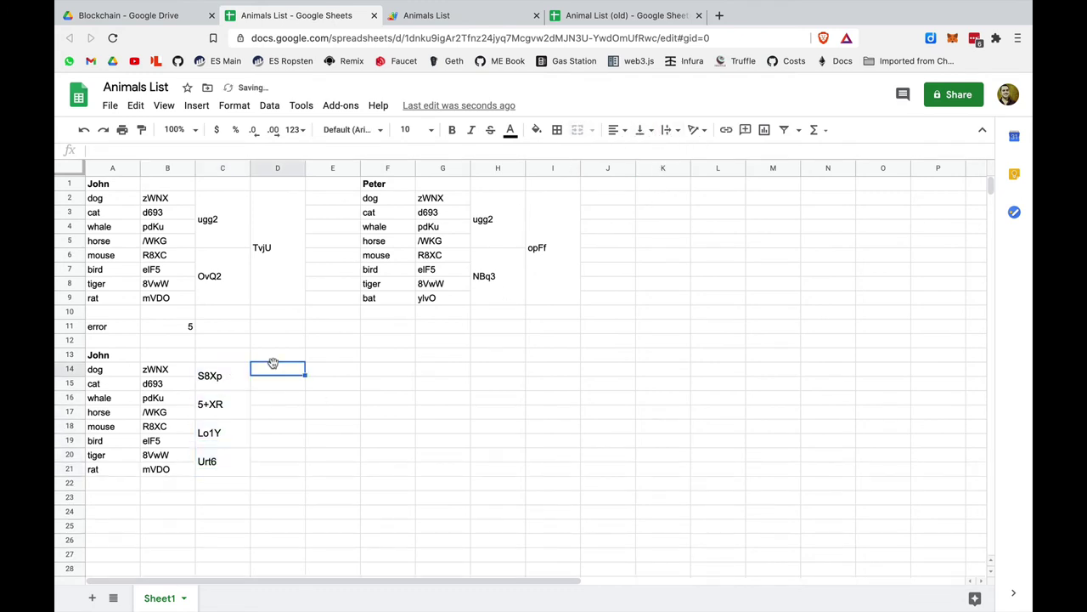
click(227, 387)
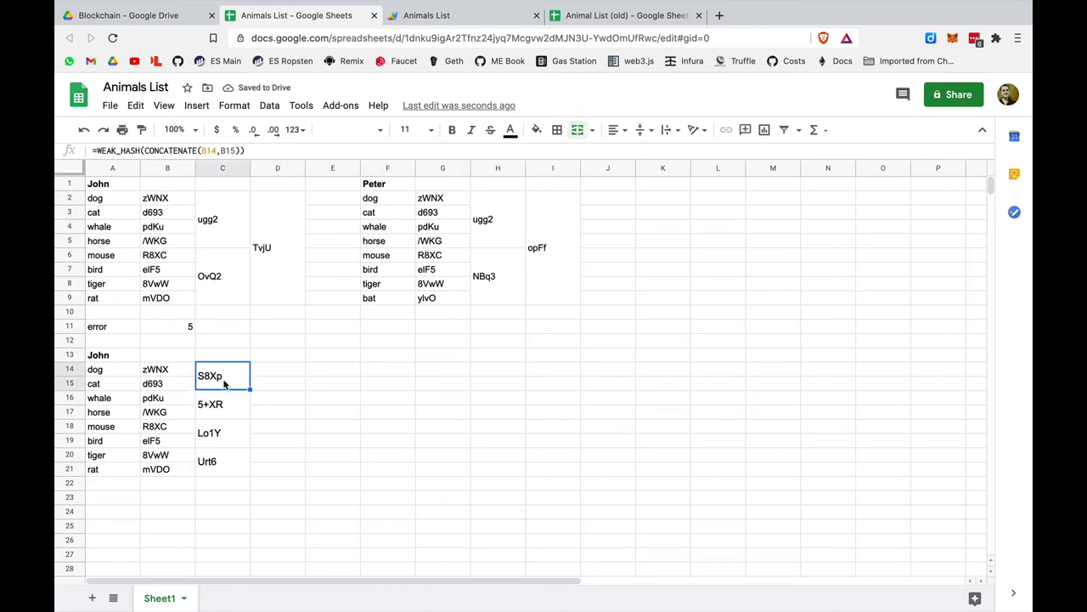
click(224, 407)
click(226, 384)
click(228, 442)
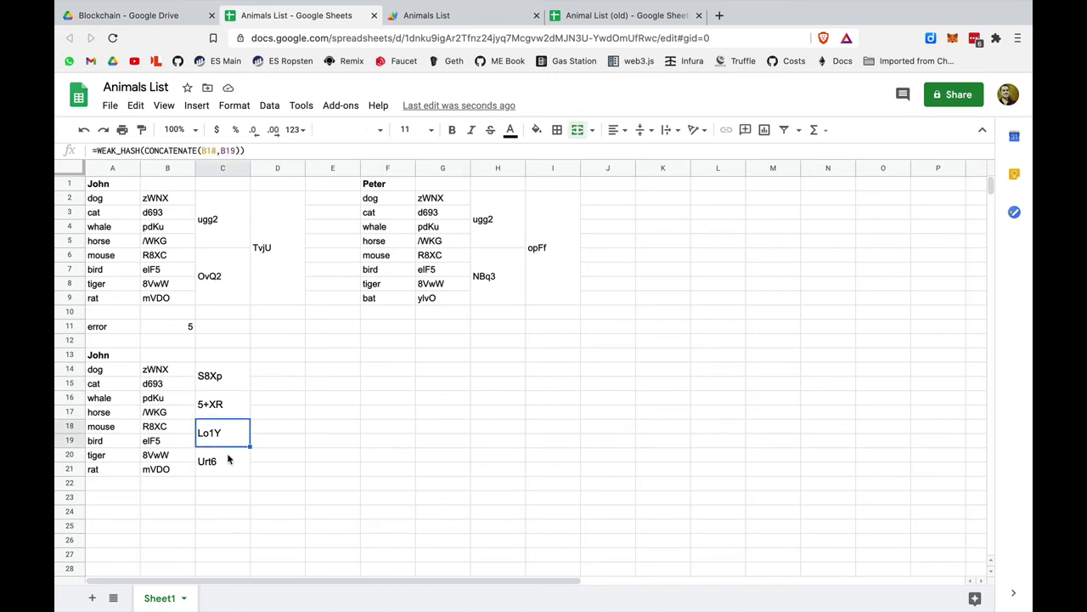
click(229, 466)
click(281, 374)
key(ctrl+v)
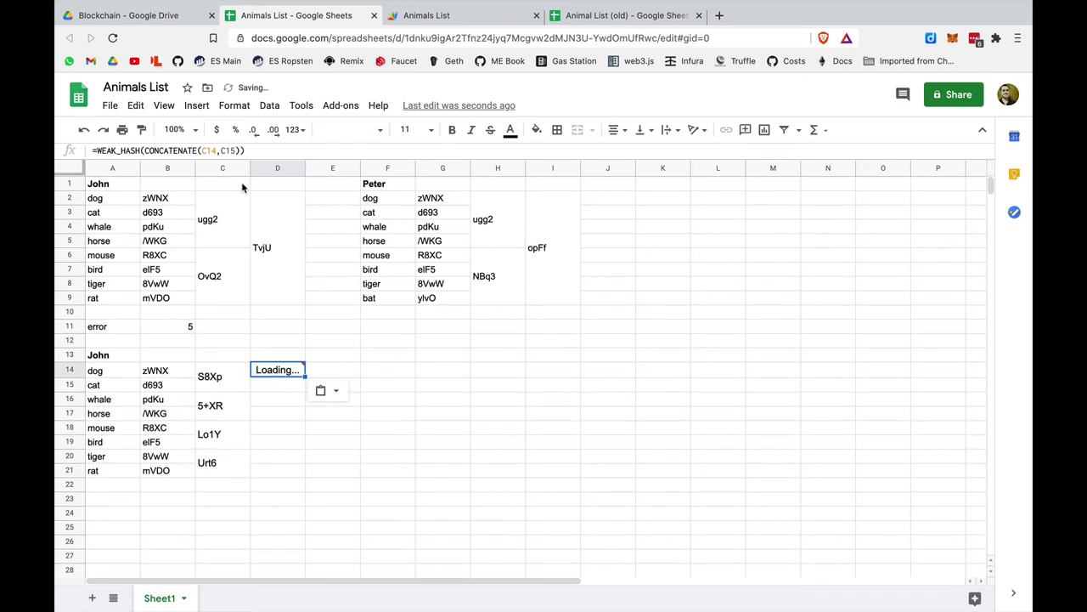
click(219, 150)
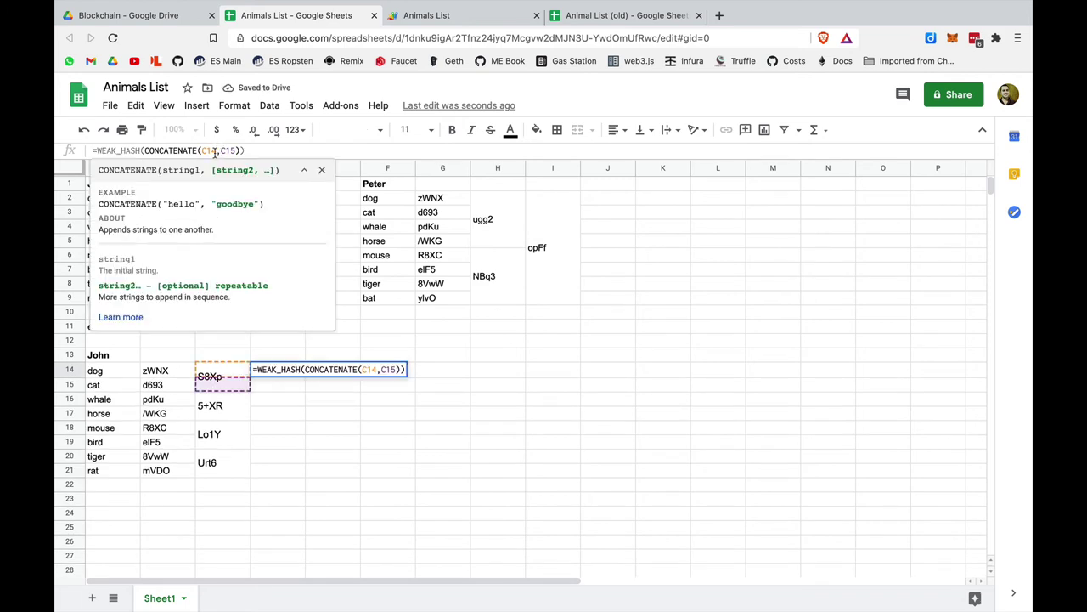
key(BackSpace)
text(6)
key(Return)
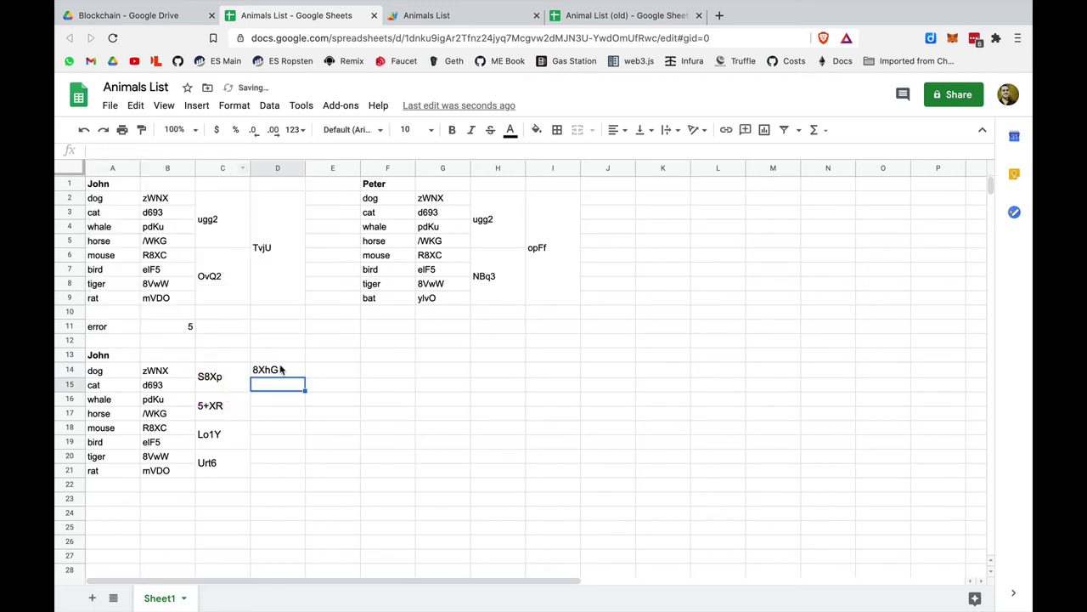
- Copy the D14 formula to D18, then merge and middle-align D14:D17 and D18:D21 (8XhG, zYXs)
click(278, 373)
key(ctrl+c)
click(271, 431)
key(ctrl+v)
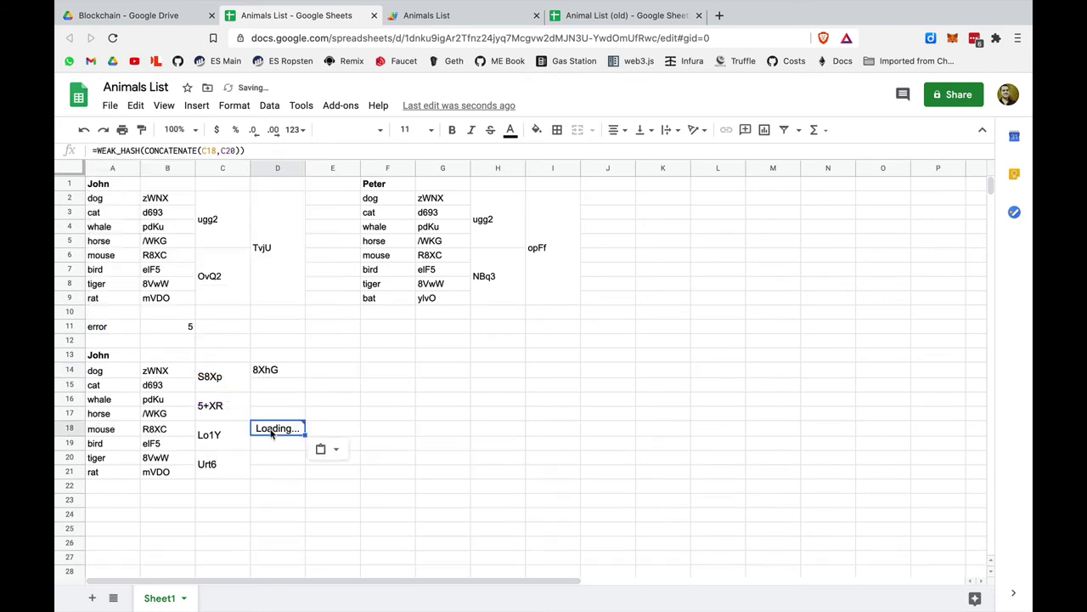
click(406, 431)
click(294, 376)
drag(295, 377, 278, 470)
click(577, 129)
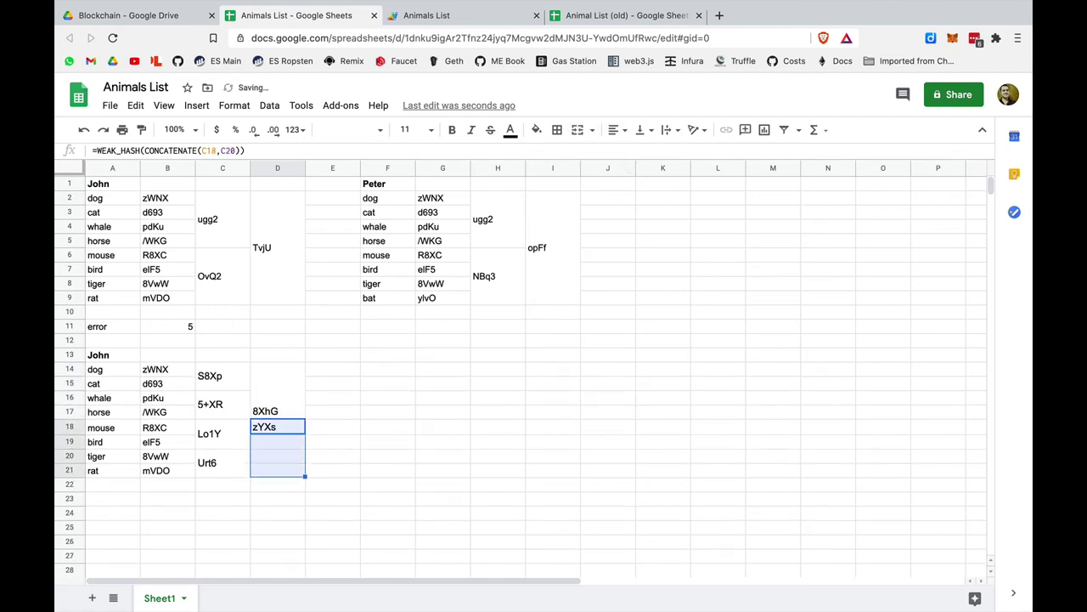
click(578, 130)
drag(291, 388, 291, 475)
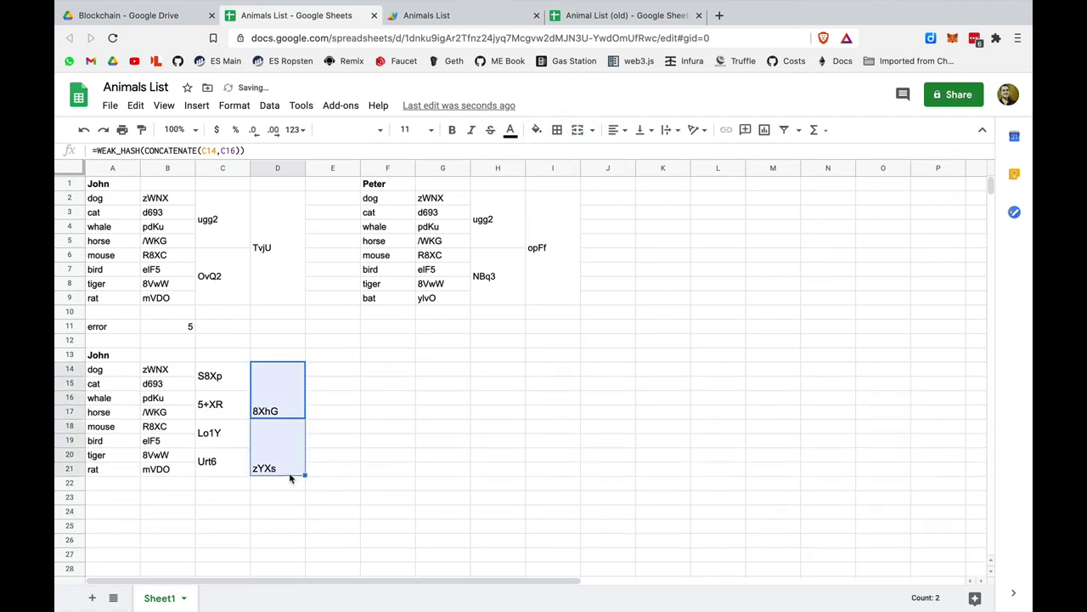
click(643, 129)
click(661, 152)
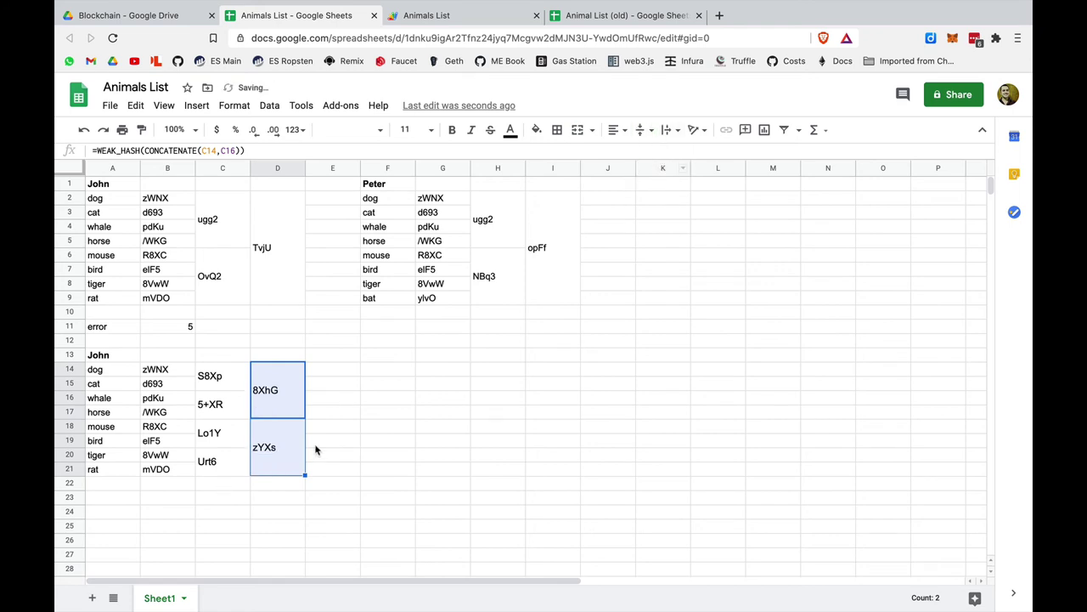
- Put root hash =WEAK_HASH(CONCATENATE(D14,D18)) in E14, then merge and middle-align E14:E21 (umzk)
click(362, 413)
click(327, 371)
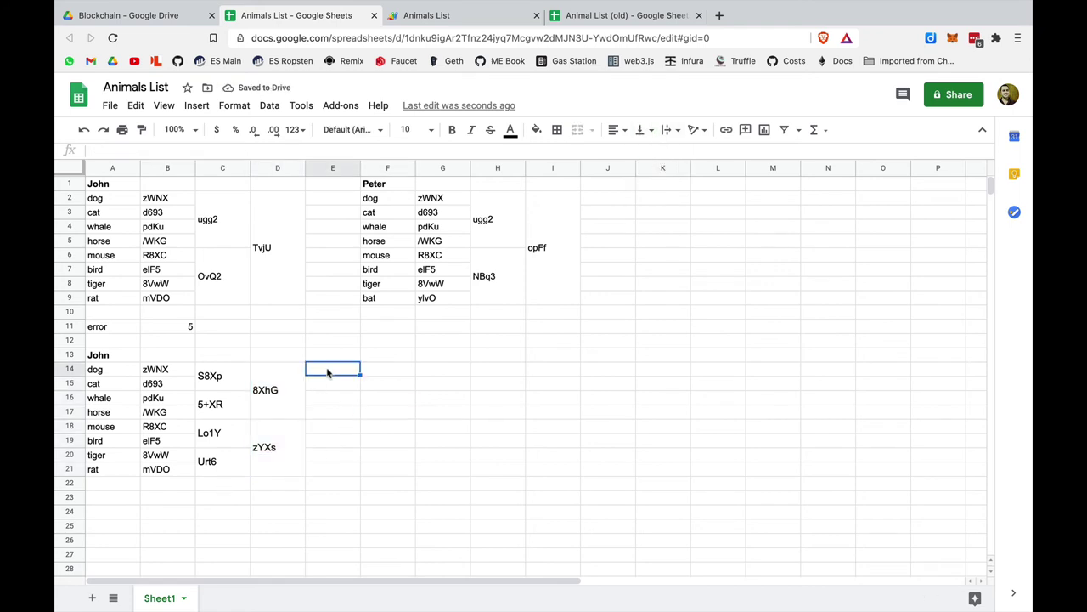
key(ctrl+v)
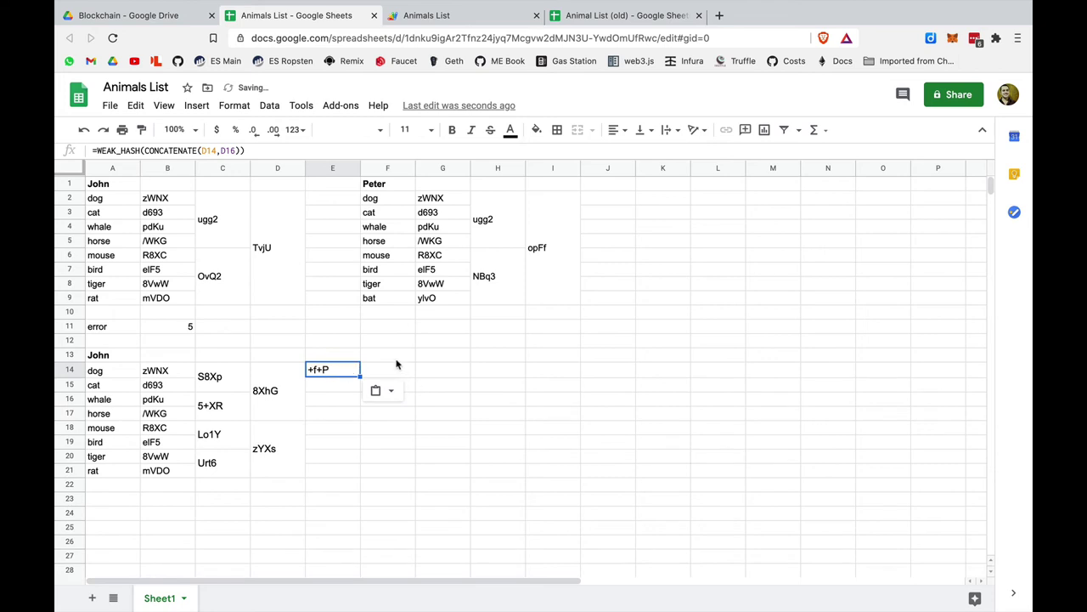
click(223, 152)
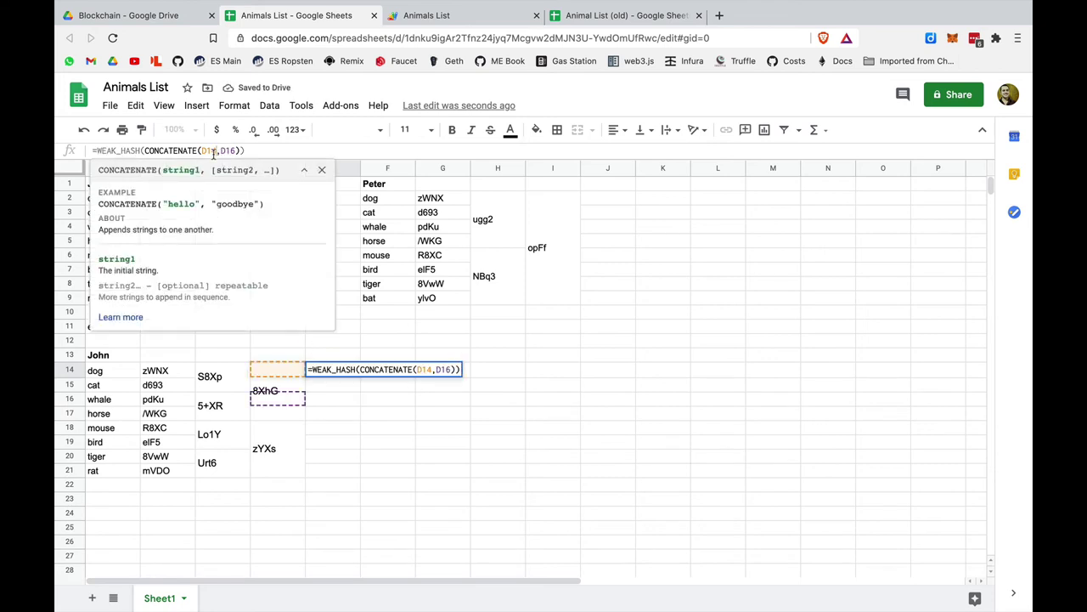
click(229, 150)
drag(228, 150, 235, 151)
text(8)
key(Return)
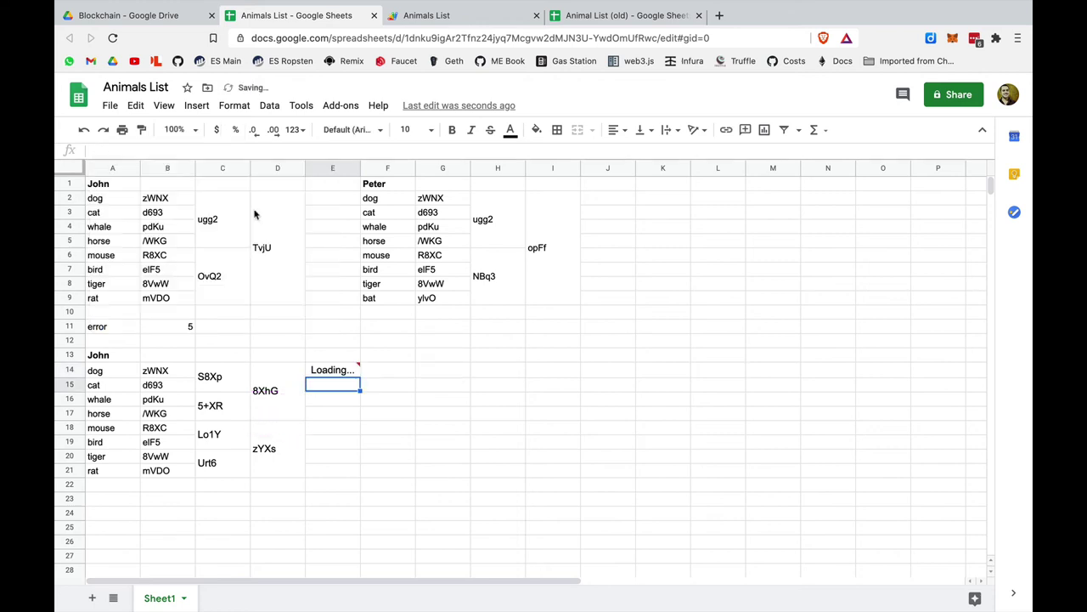
key(shift+Down)
key(shift+Down)
key(shift+Down)
key(shift+Down)
key(shift+Down)
key(shift+Down)
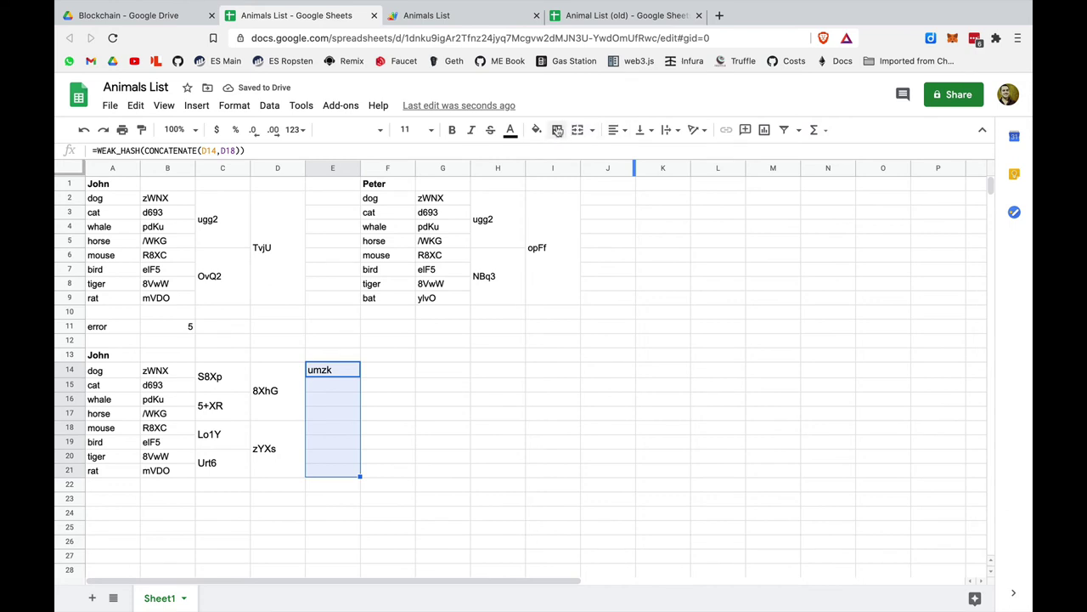
click(593, 130)
click(579, 130)
click(643, 130)
click(660, 156)
click(492, 363)
- Copy John's hash tree A13:E21 to G13 and rename its header to Peter
click(110, 357)
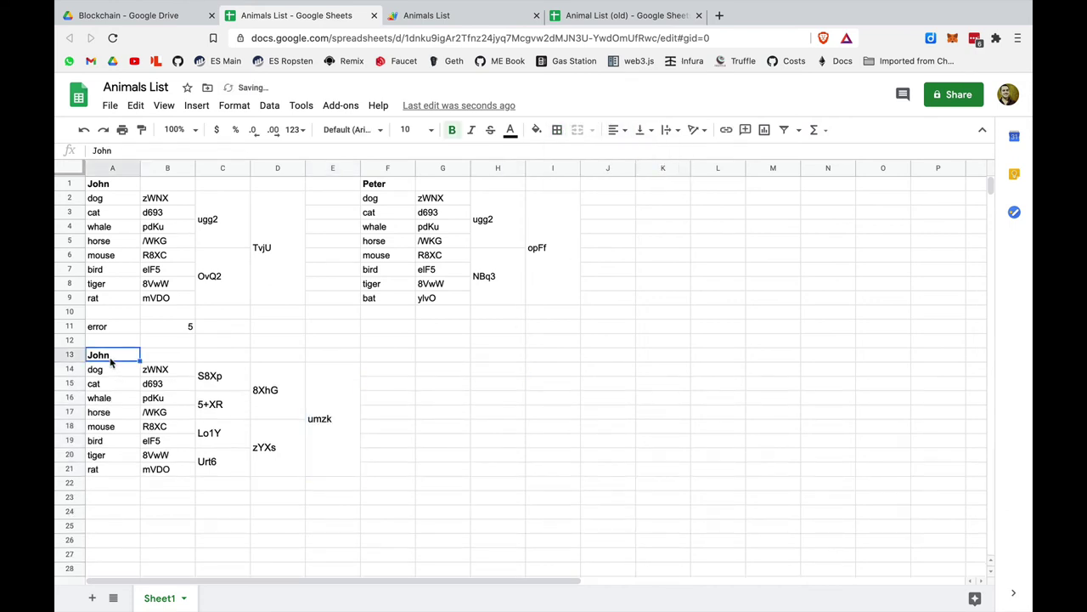
key(shift+Down)
key(shift+Down)
key(shift+Down)
key(shift+Down)
key(shift+Down)
key(shift+Down)
key(shift+Down)
key(shift+Down)
key(shift+Right)
key(shift+Right)
key(shift+Right)
key(shift+Right)
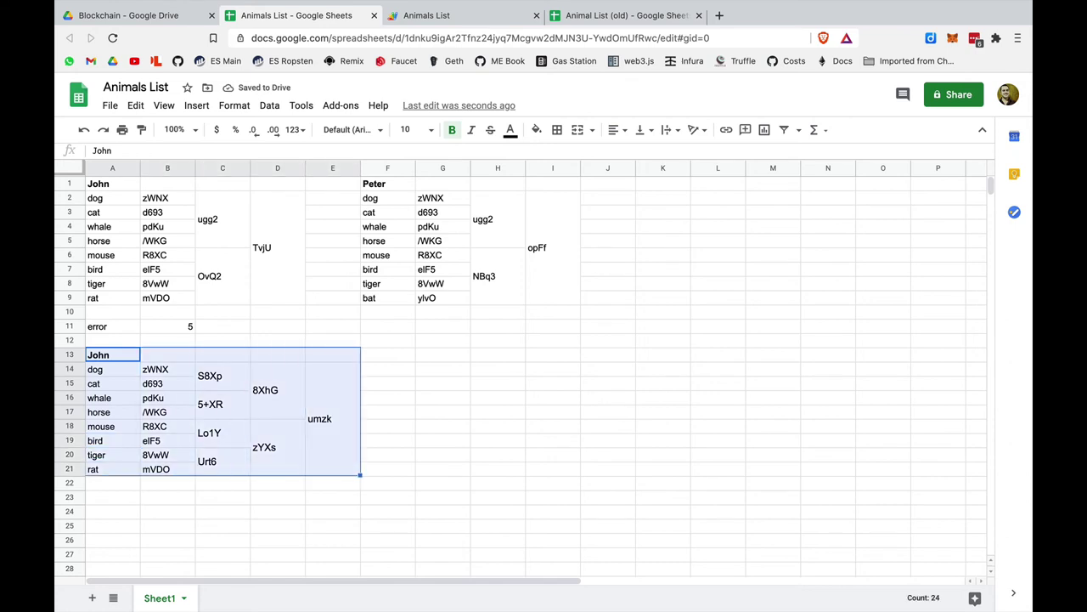
key(ctrl+c)
click(445, 356)
key(ctrl+v)
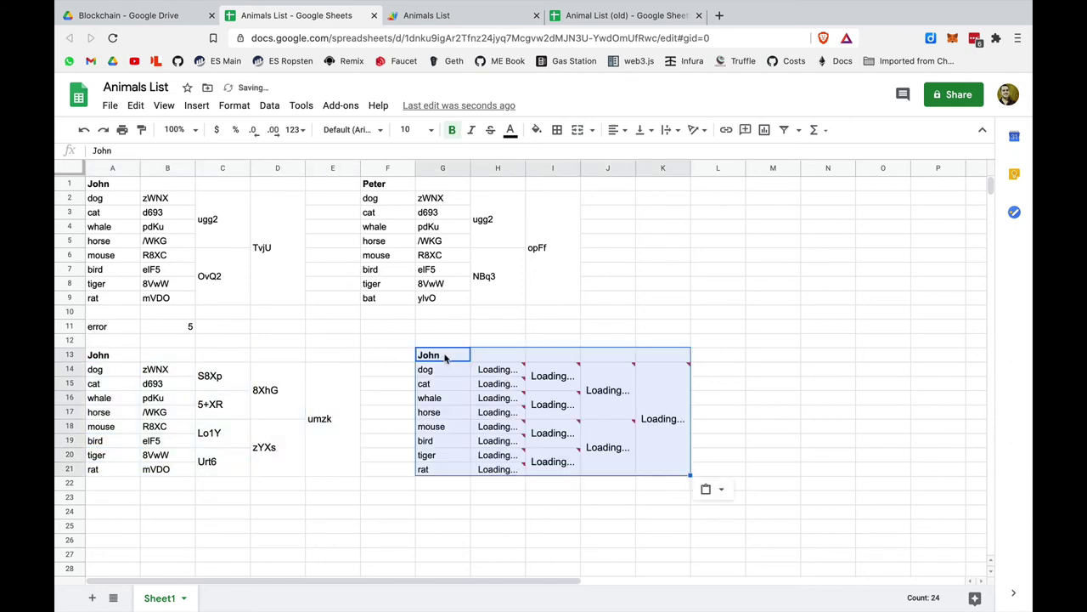
text(Peter)
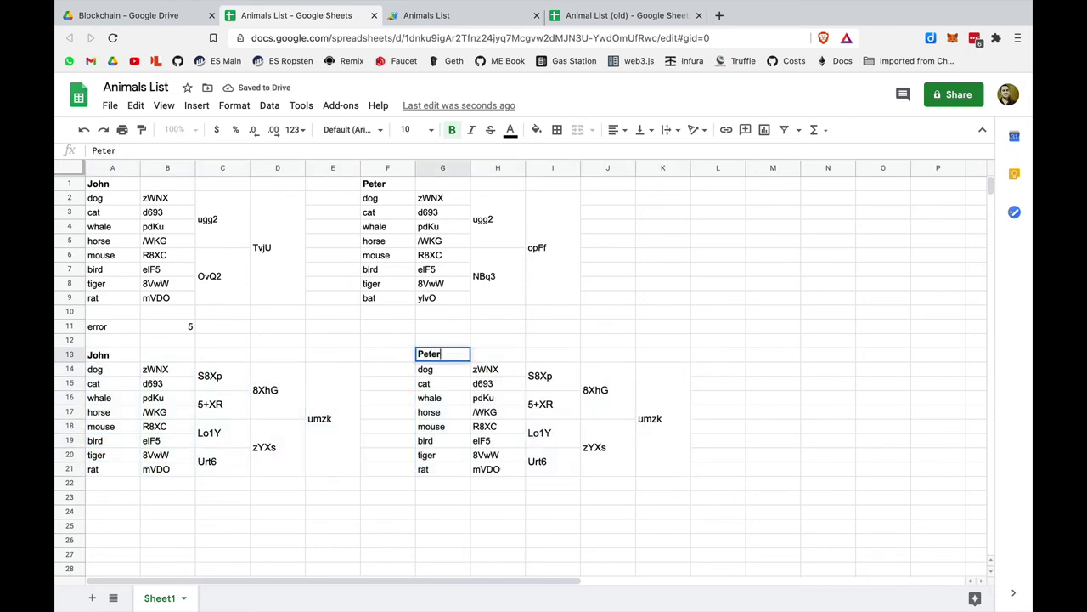
key(Return)
- Compare the root hash formulas of John's and Peter's trees
click(758, 372)
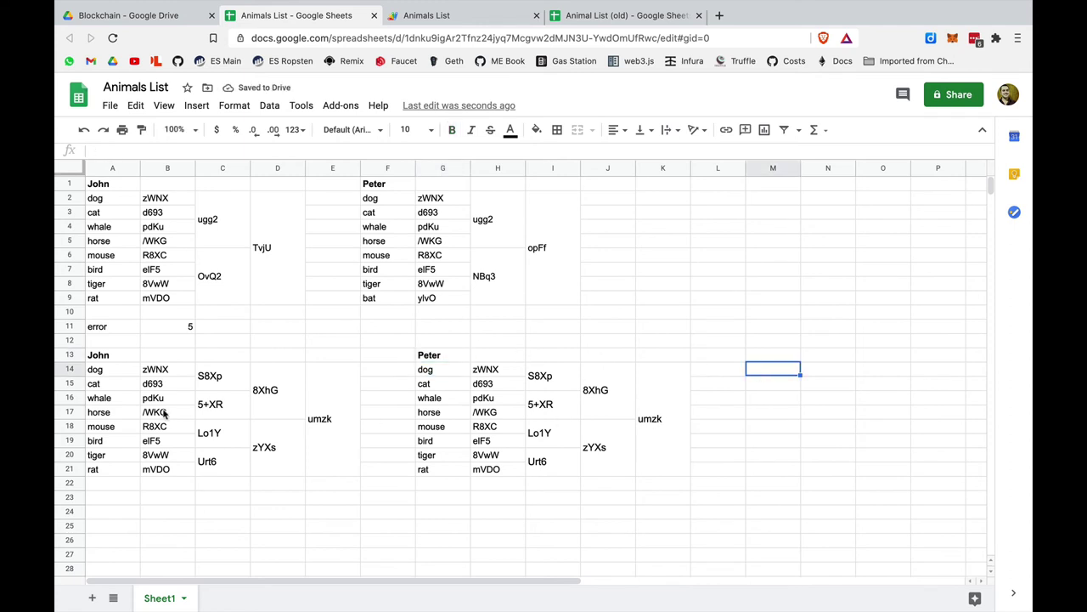
click(330, 427)
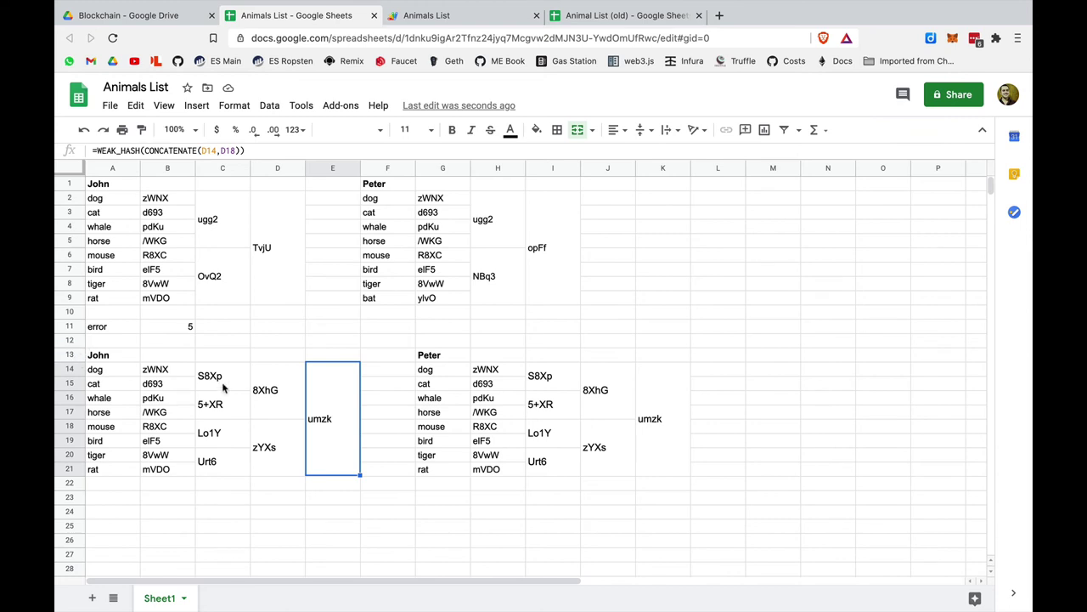
click(666, 430)
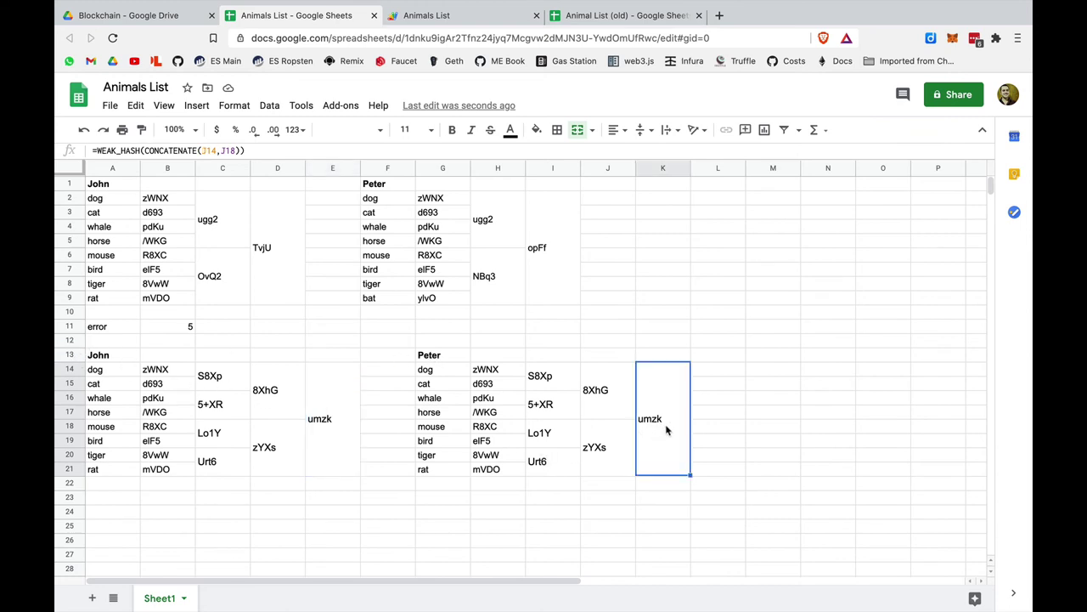
click(340, 421)
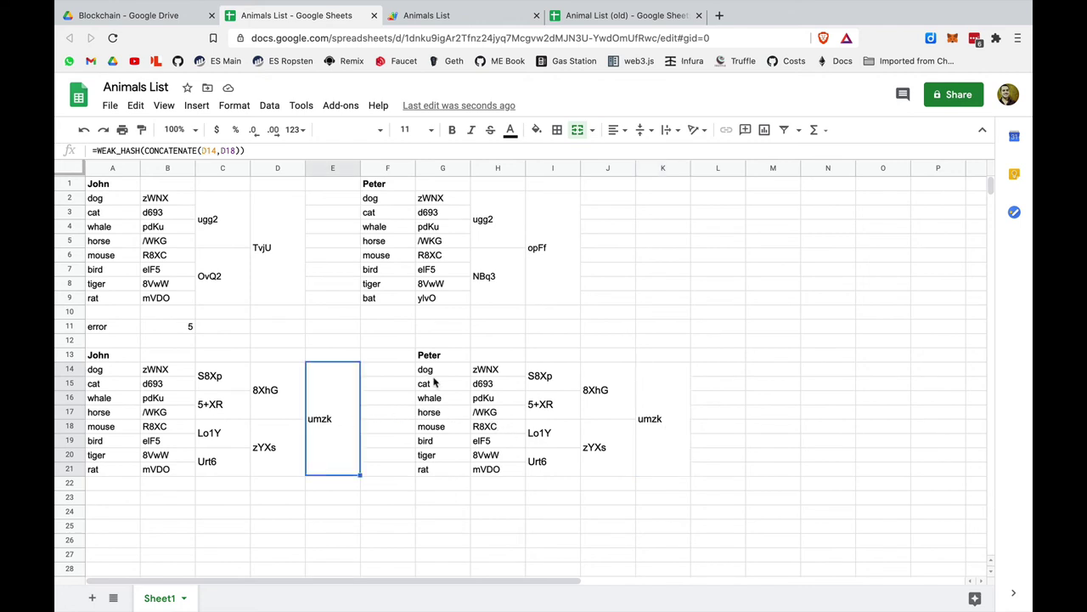
- Replace rat with bat in G21 and trace the changed hashes ylvO, N7HR, UMVg up to root mbuH
click(442, 473)
text(bat)
key(Return)
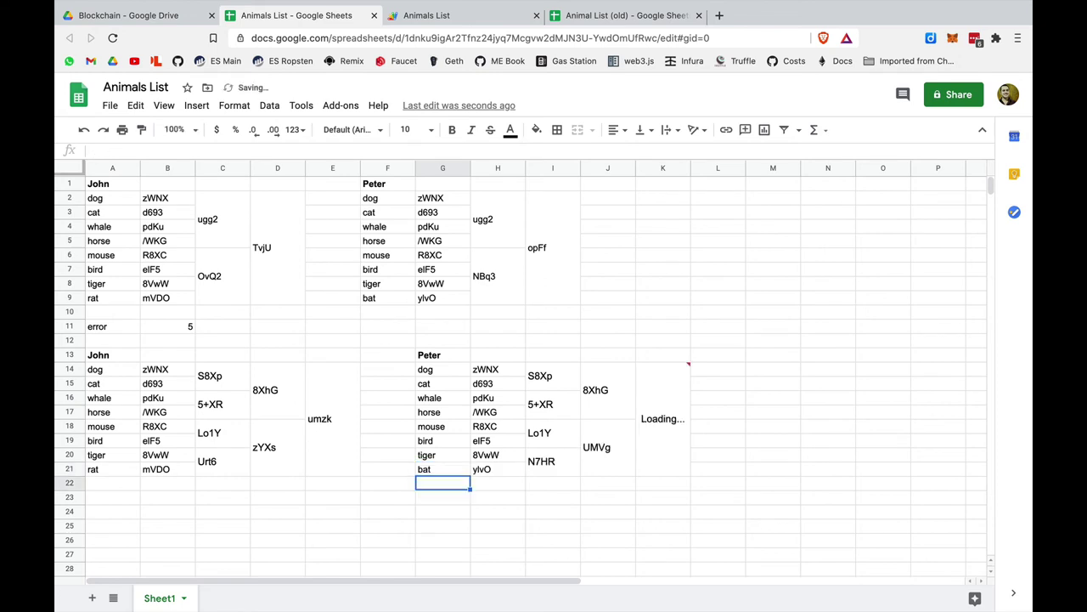
click(491, 472)
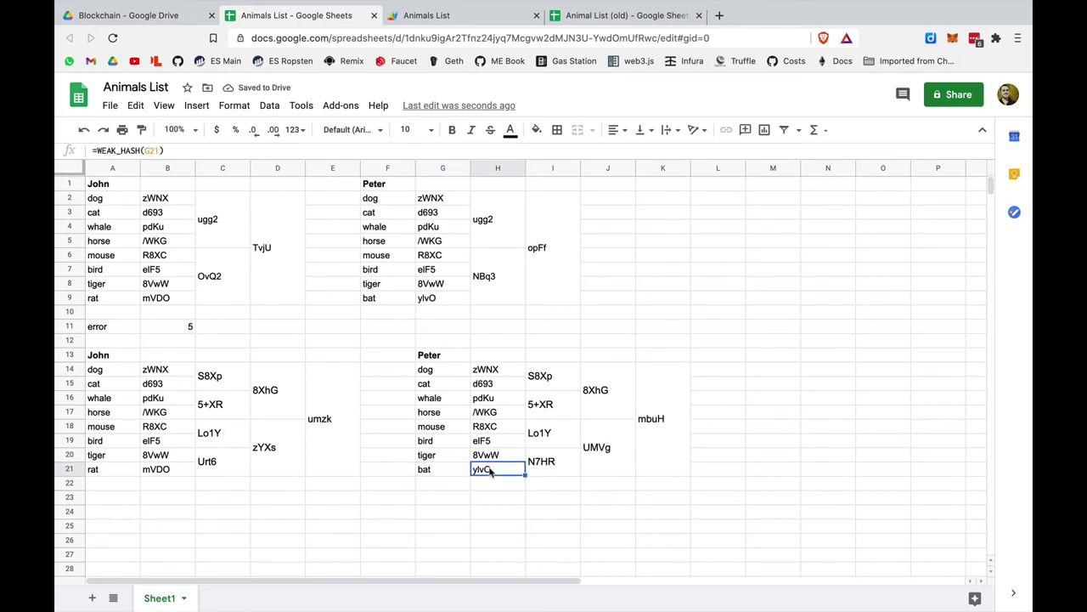
click(554, 467)
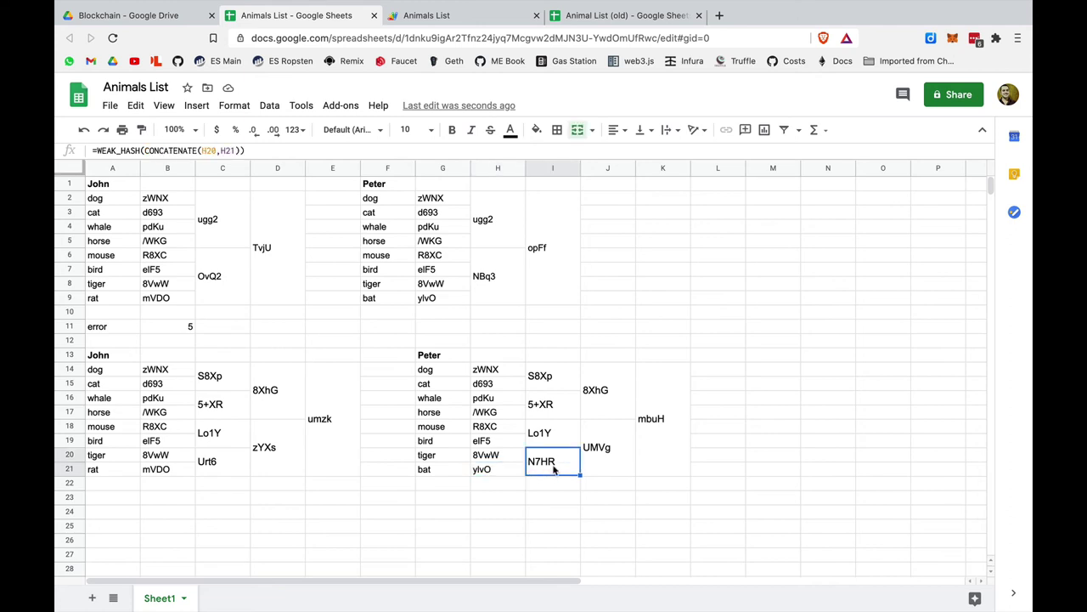
click(602, 463)
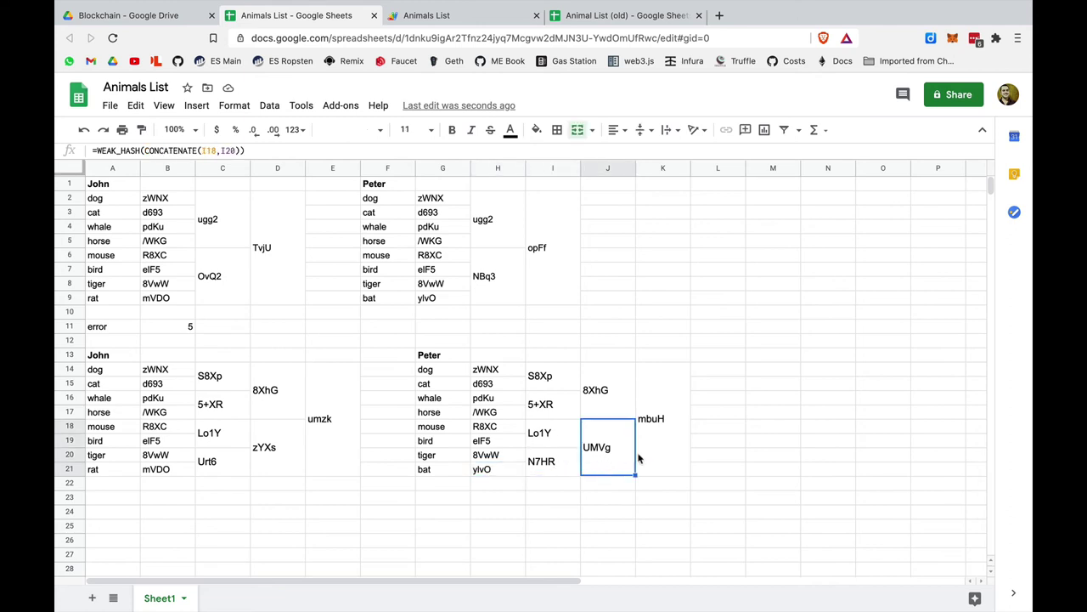
click(651, 457)
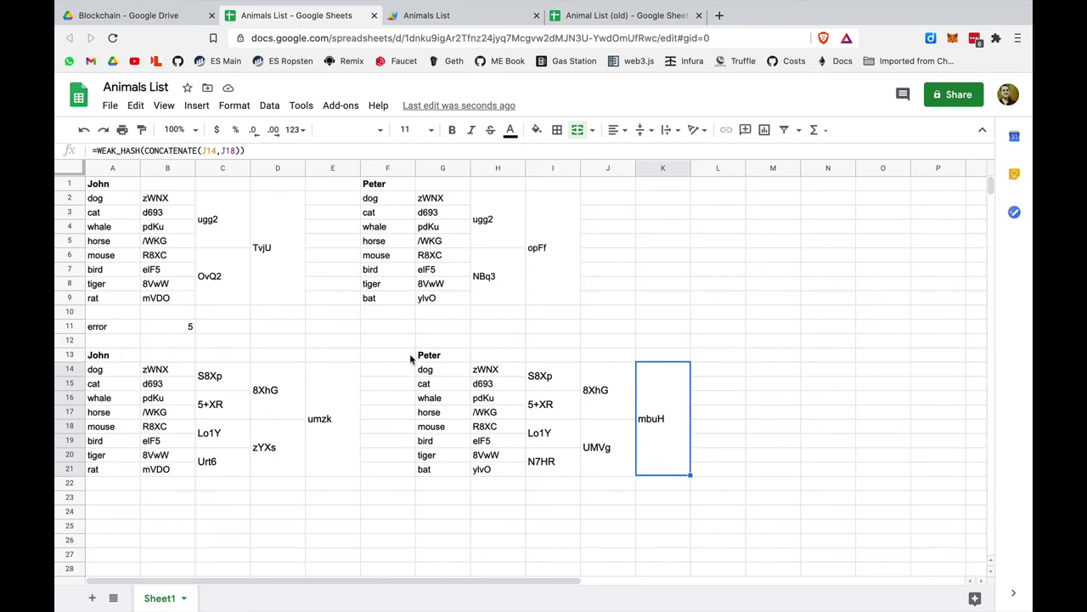
click(382, 389)
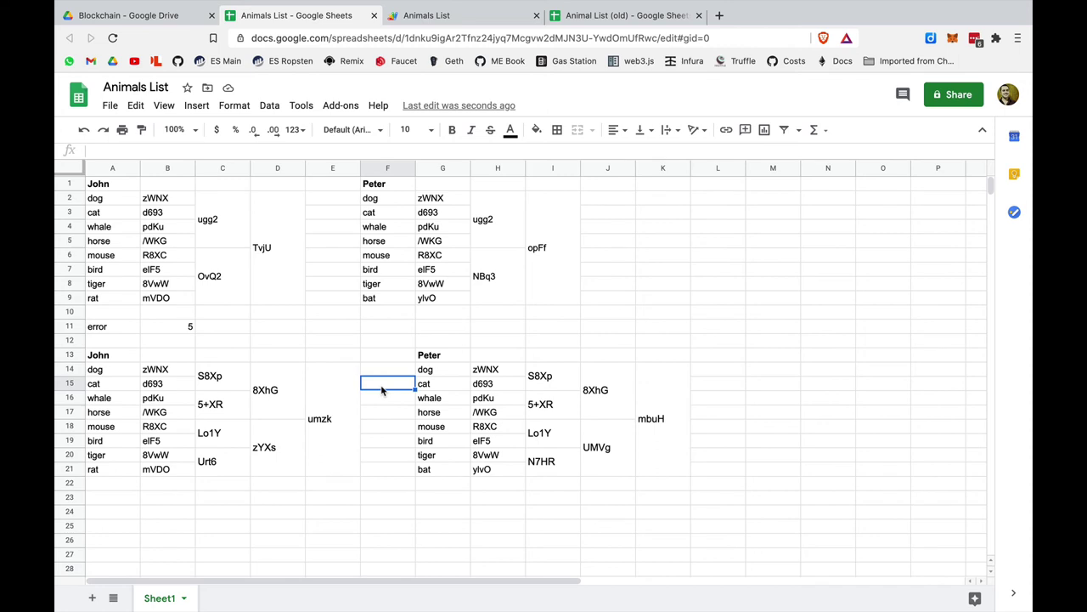
click(336, 408)
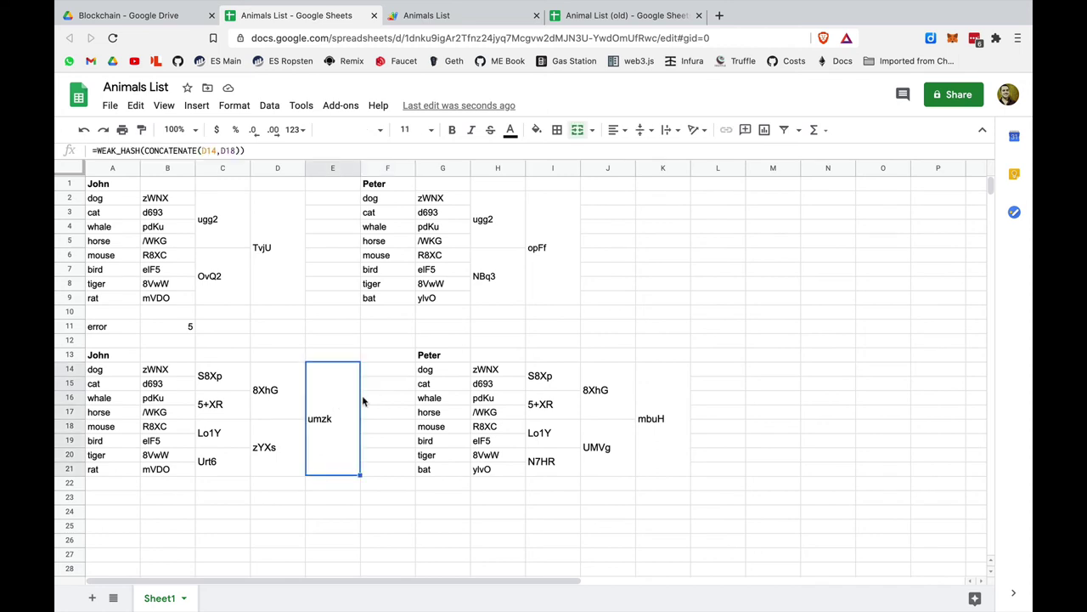
click(677, 404)
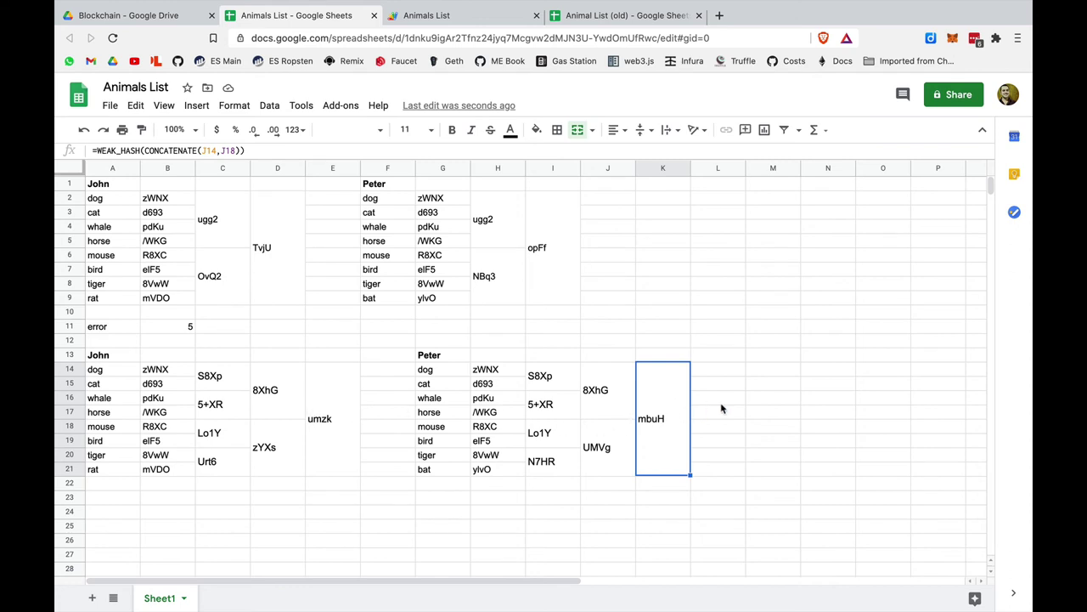
click(602, 393)
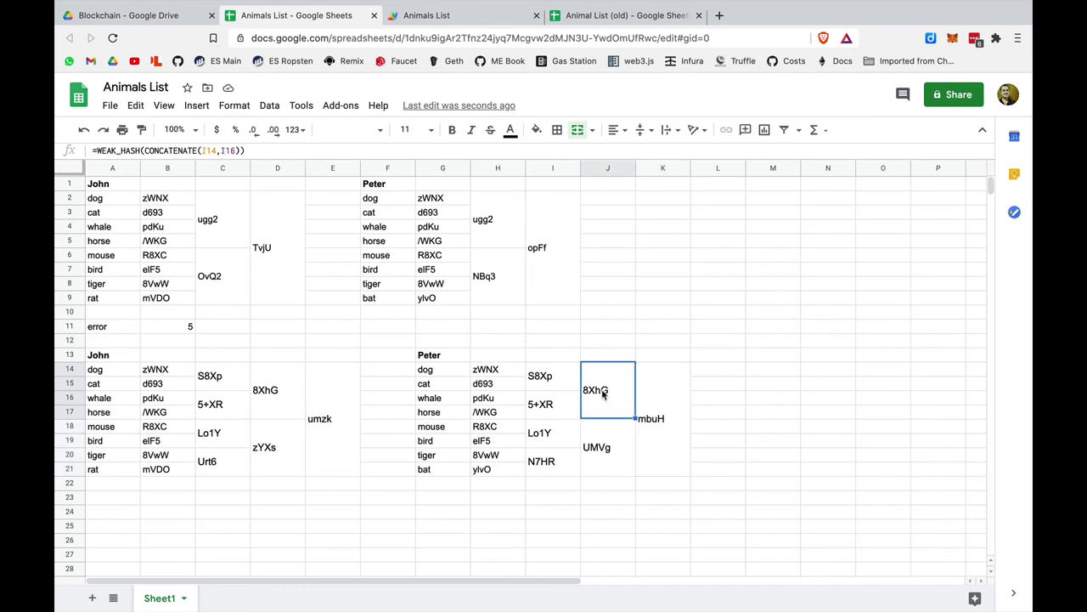
click(255, 399)
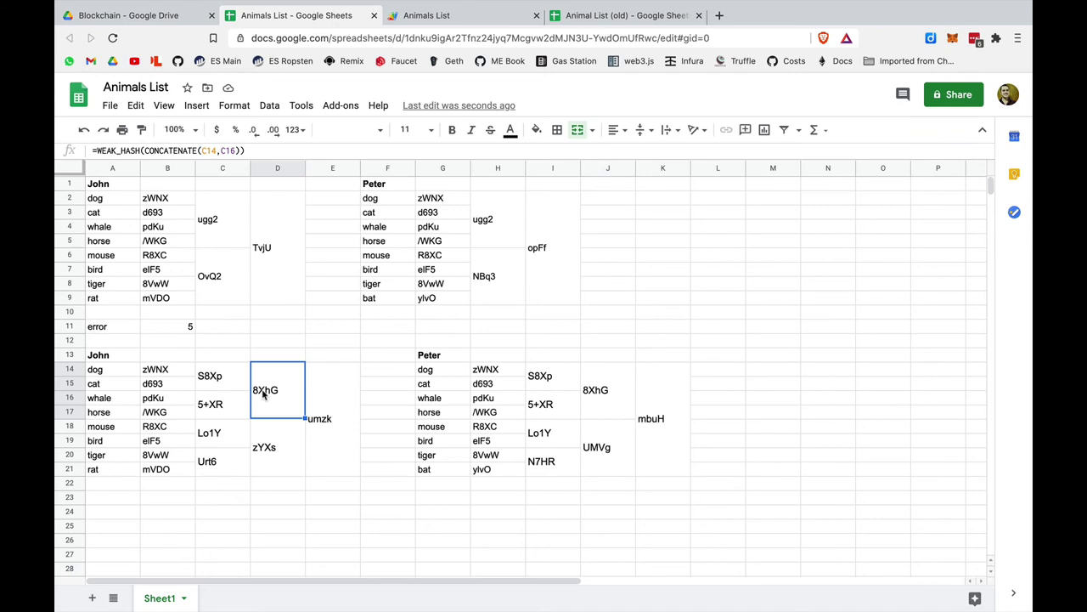
click(619, 394)
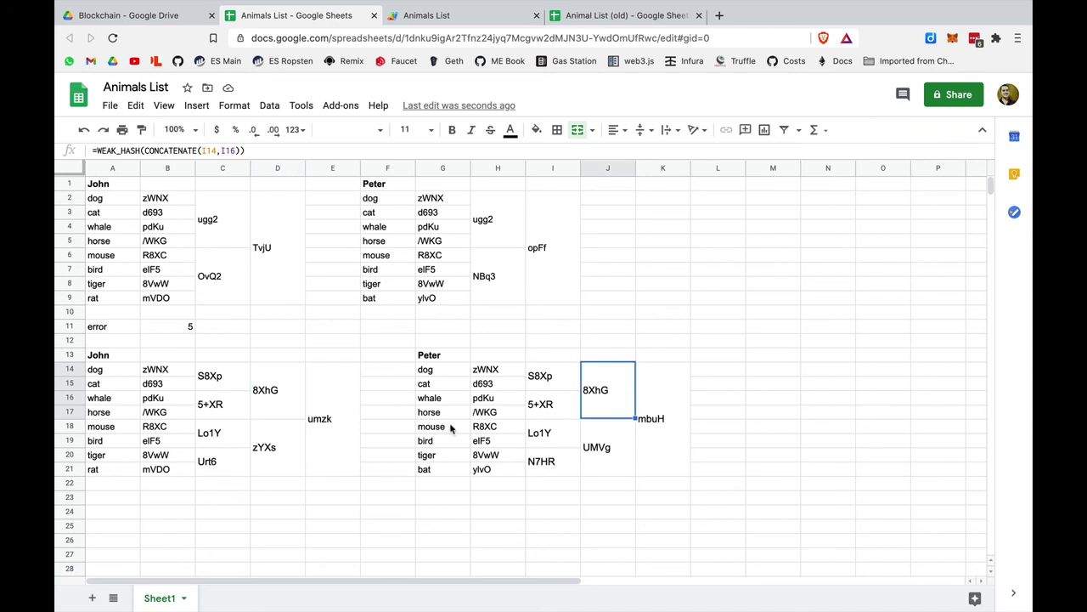
click(558, 434)
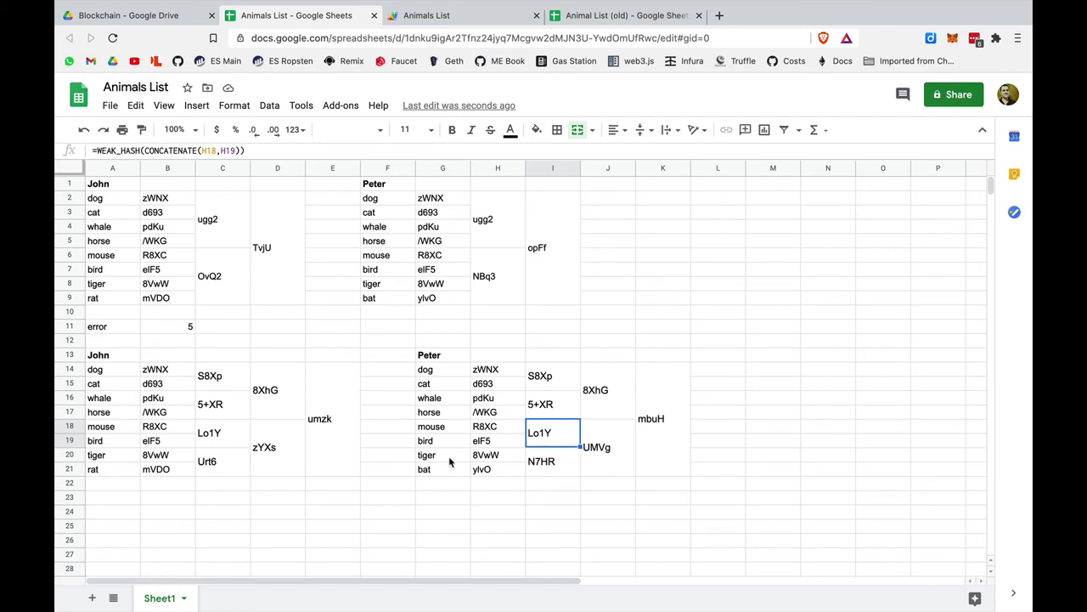
click(498, 459)
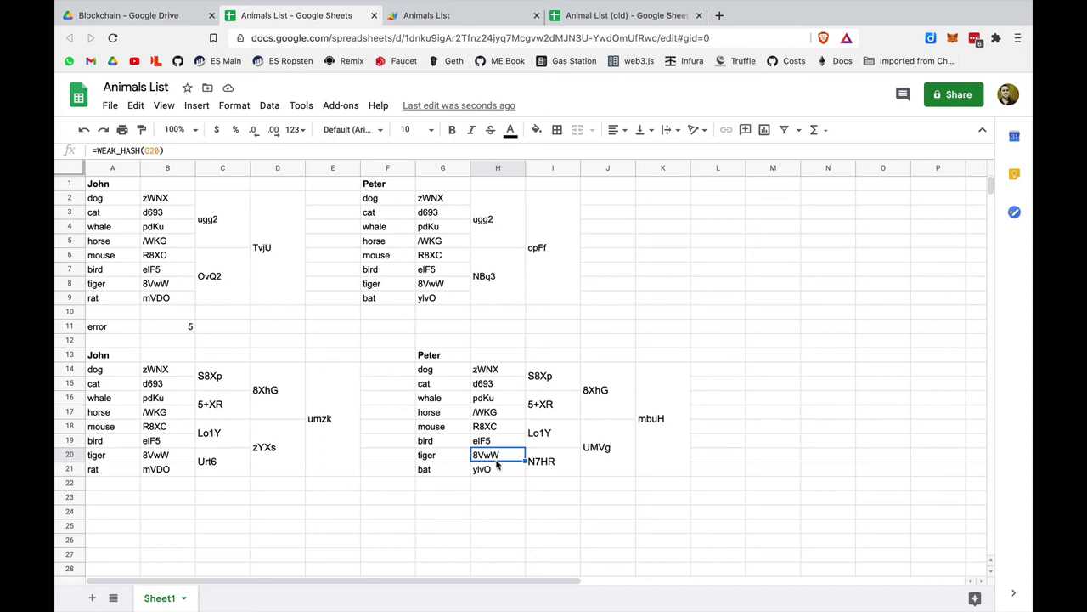
click(498, 472)
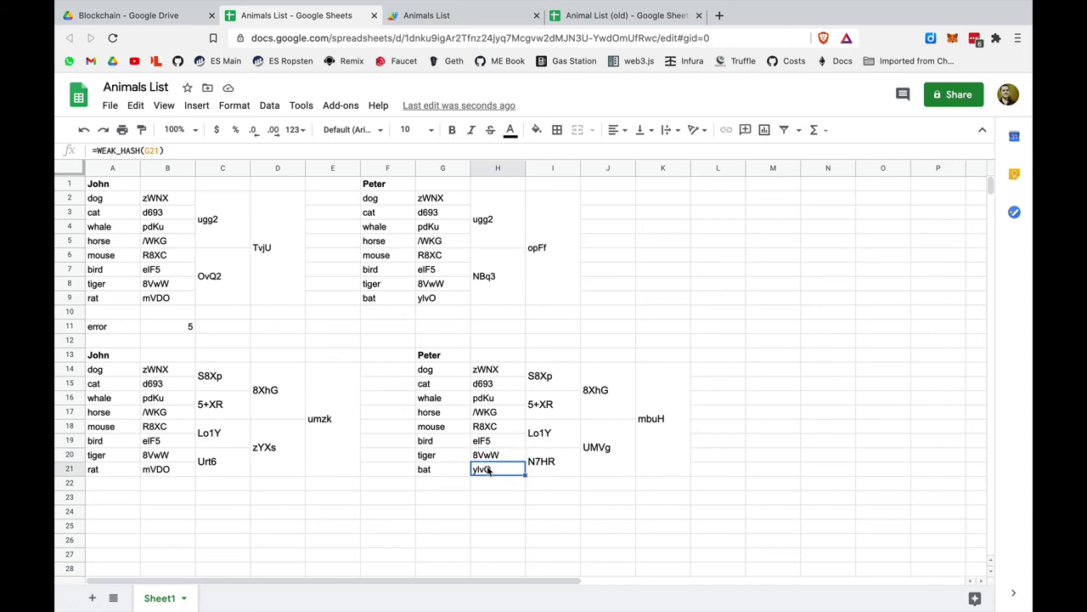
click(450, 474)
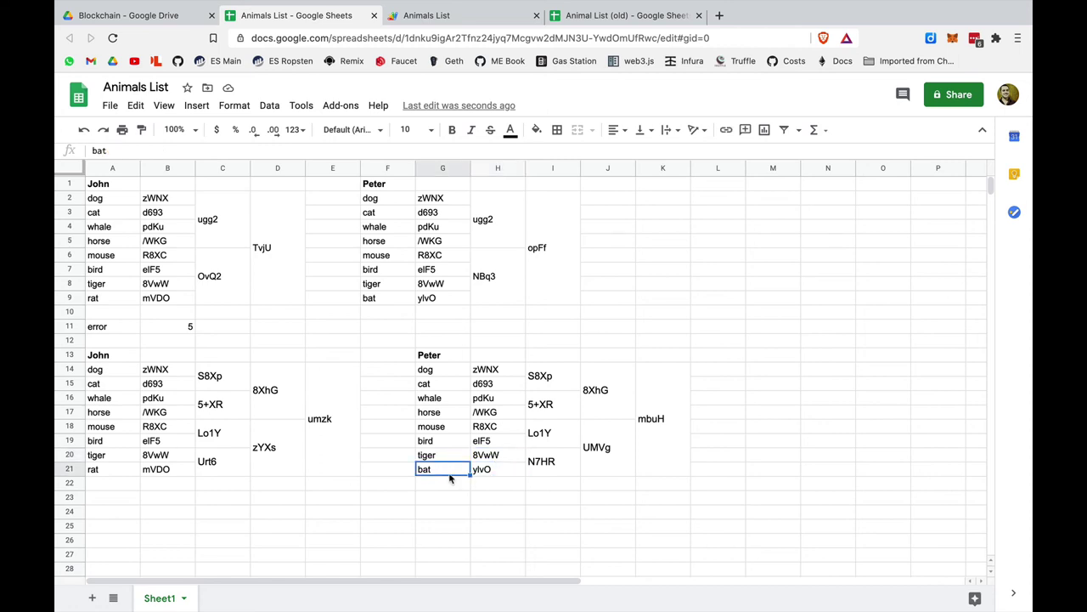
- Restore rat in G21 and add the label 'error' in A23
text(rat)
key(Return)
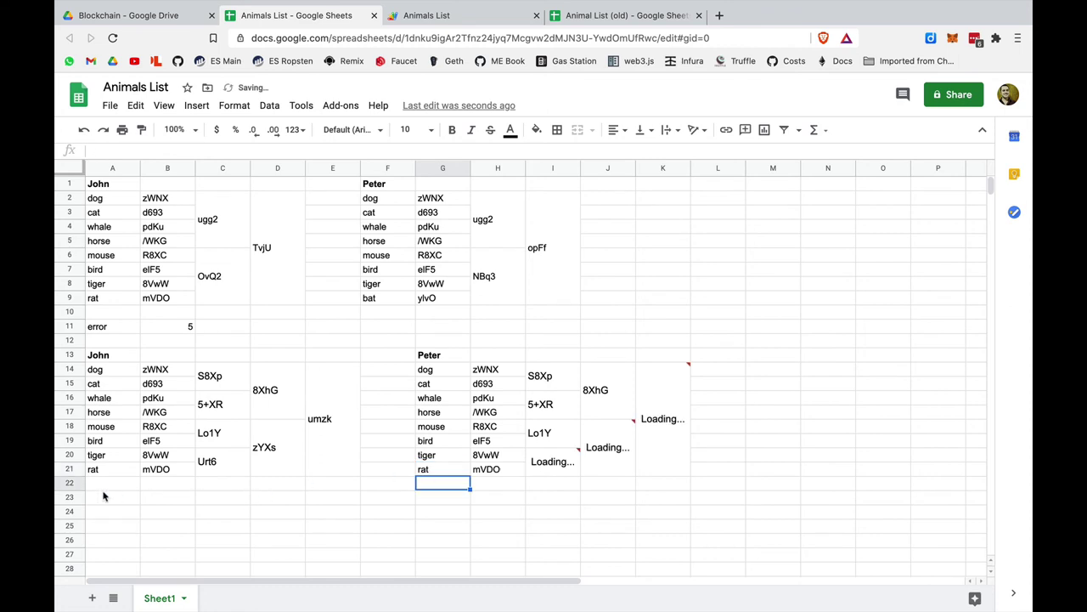
click(104, 499)
text(error)
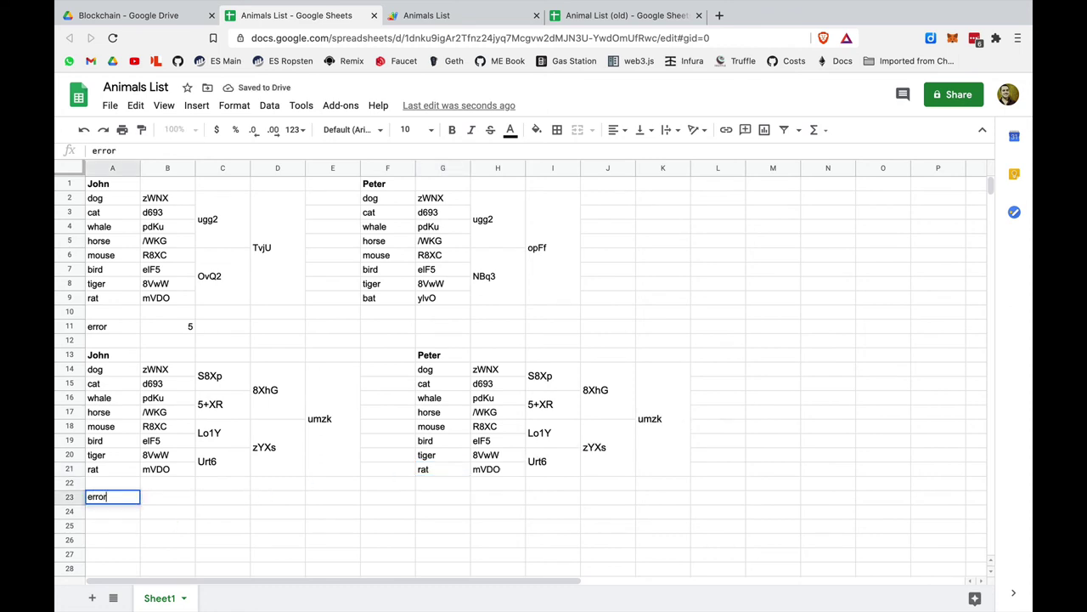
key(Tab)
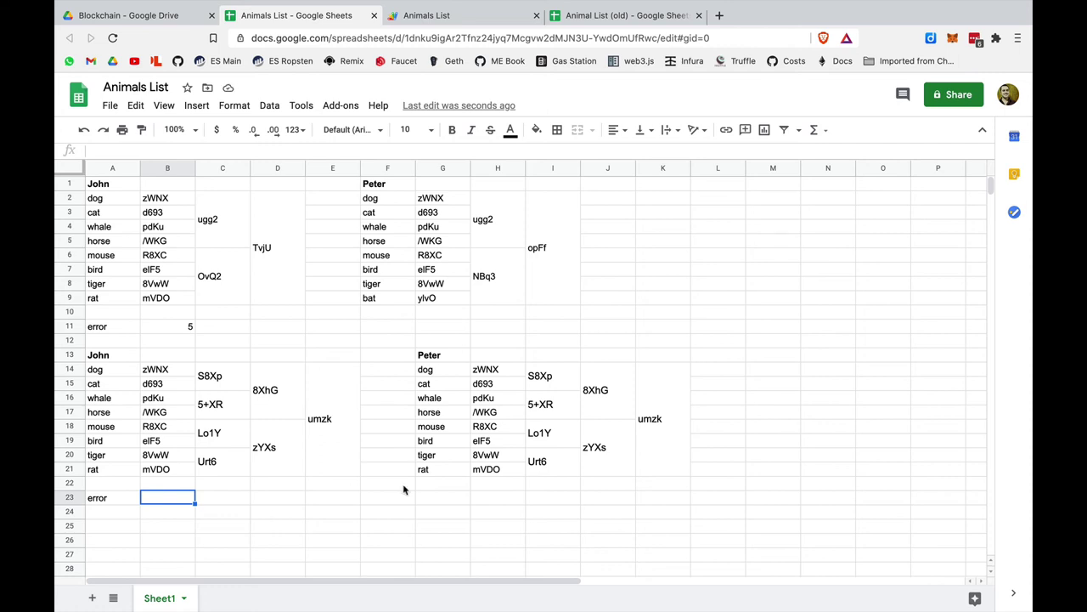
- Review the 8XhG, Lo1Y and 8VwW hashes, then enter 3 in B23
click(600, 390)
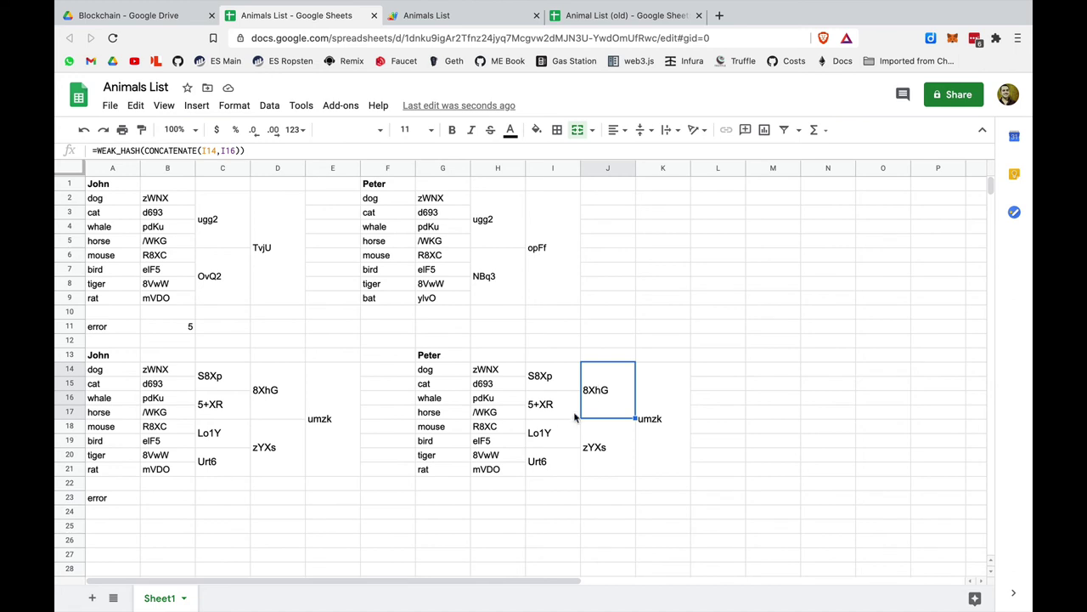
click(550, 433)
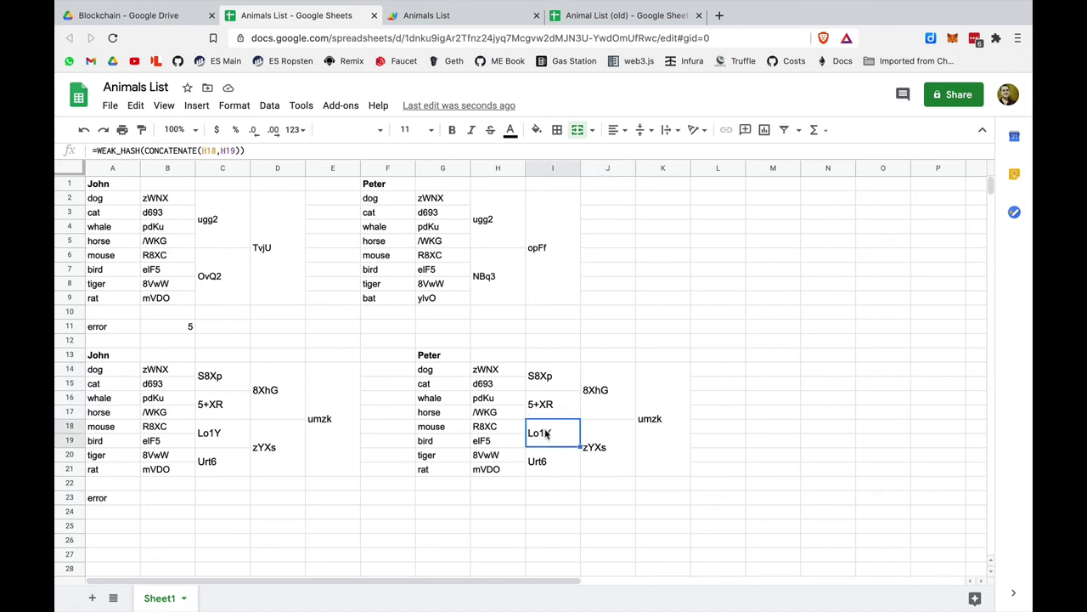
click(491, 457)
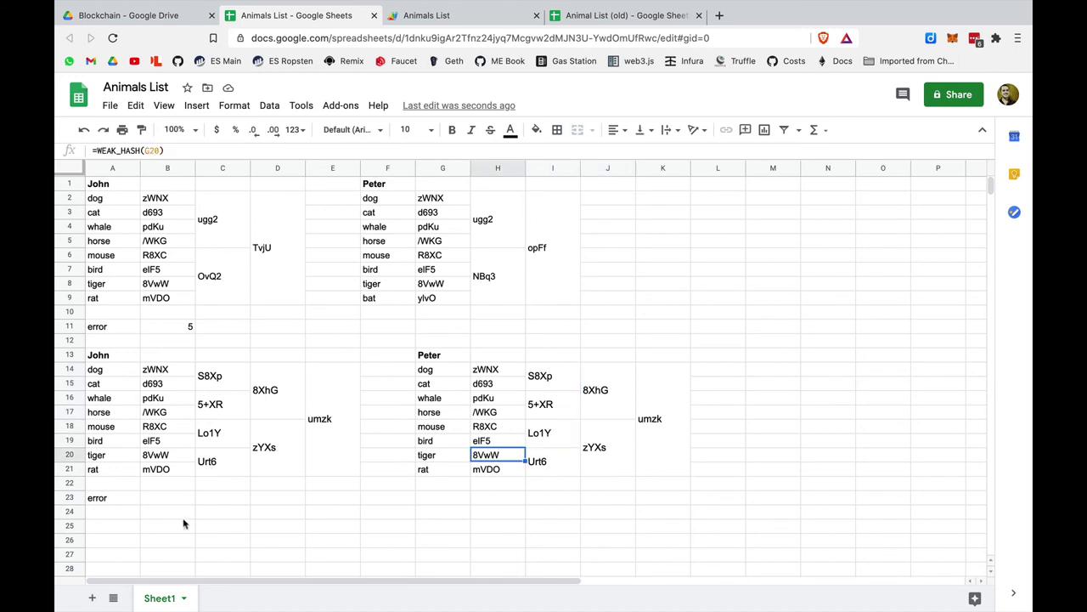
click(157, 499)
text(3)
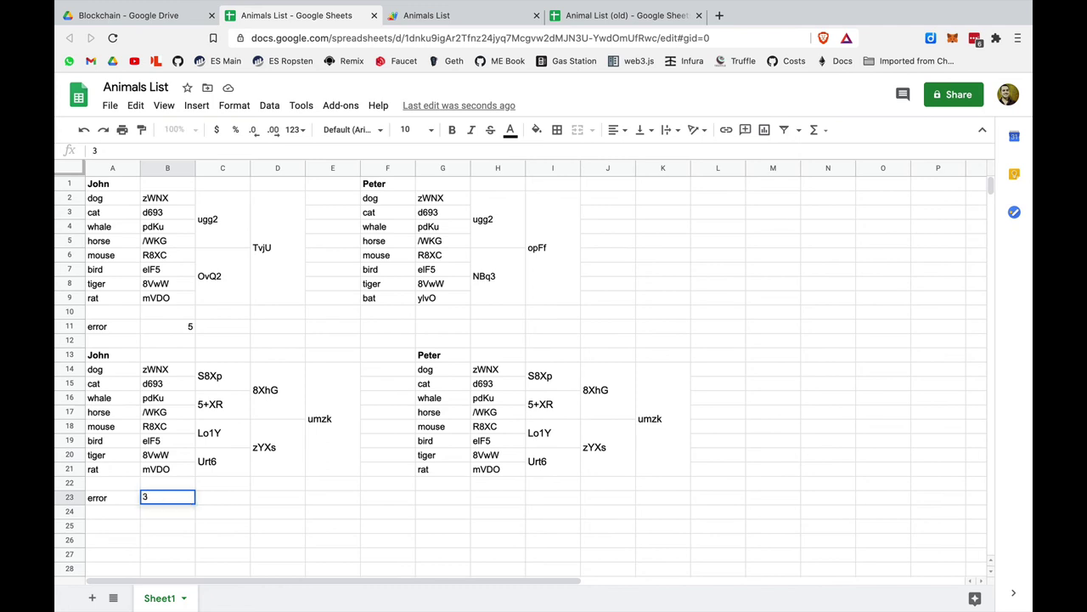
key(Return)
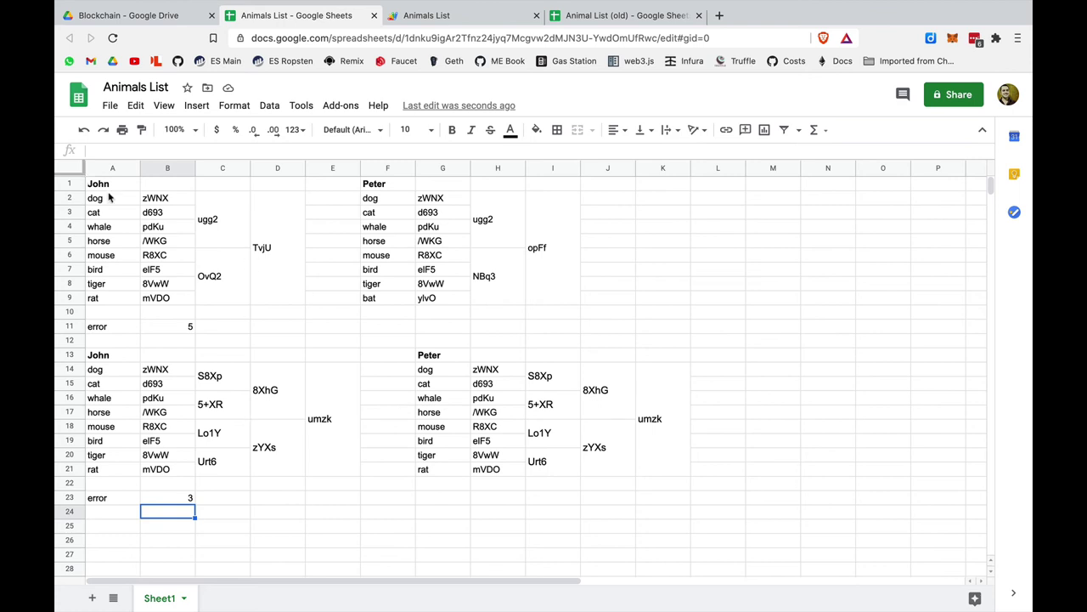
- Copy John's animal names A1:A9 into column K and Peter's F1:F9 into column L
drag(101, 188, 105, 304)
key(ctrl+c)
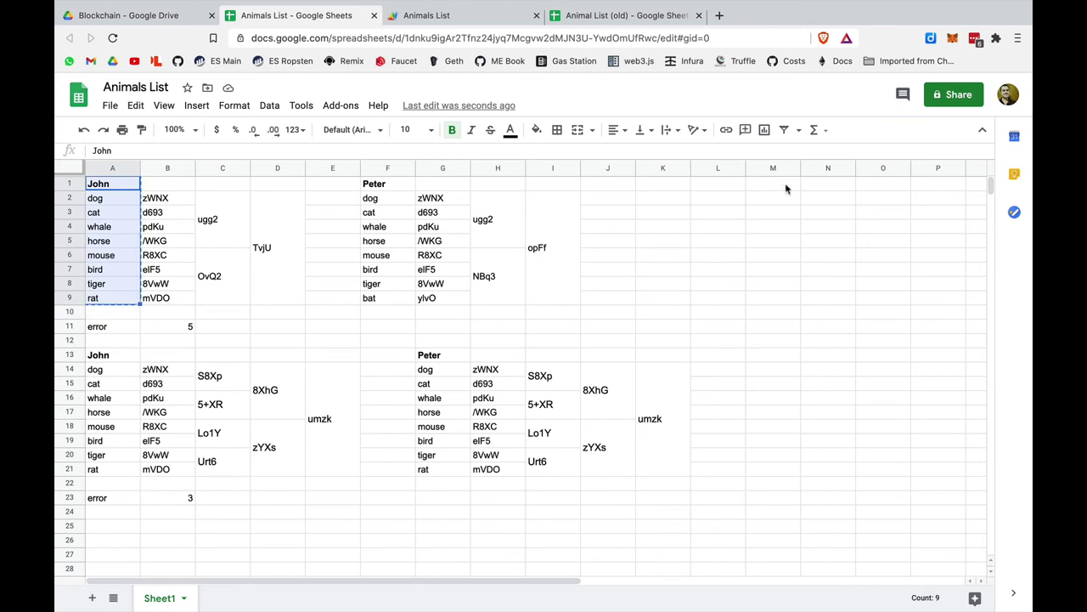
click(659, 186)
key(ctrl+v)
drag(377, 186, 380, 305)
key(ctrl+c)
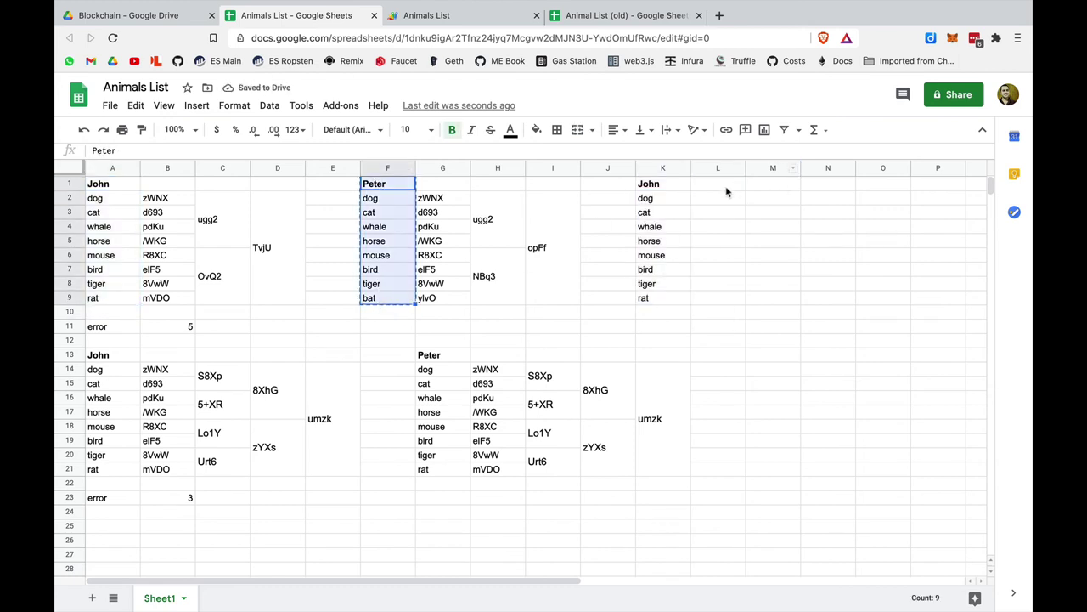
click(728, 186)
key(ctrl+v)
click(783, 204)
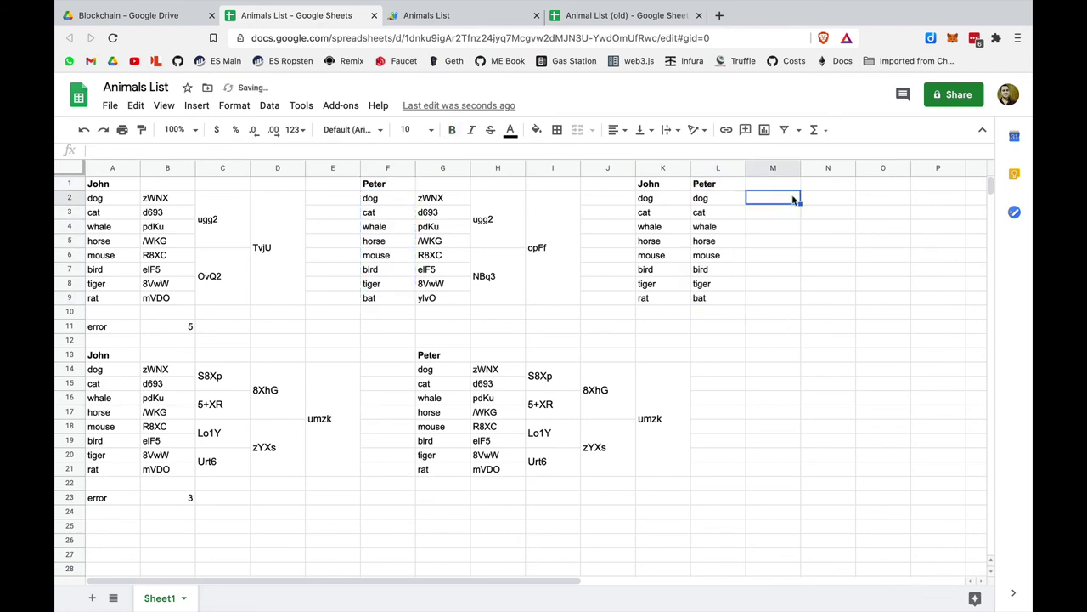
- Enter the label 'error' in K11 with the count 8 in L11
click(666, 328)
text(error)
key(Tab)
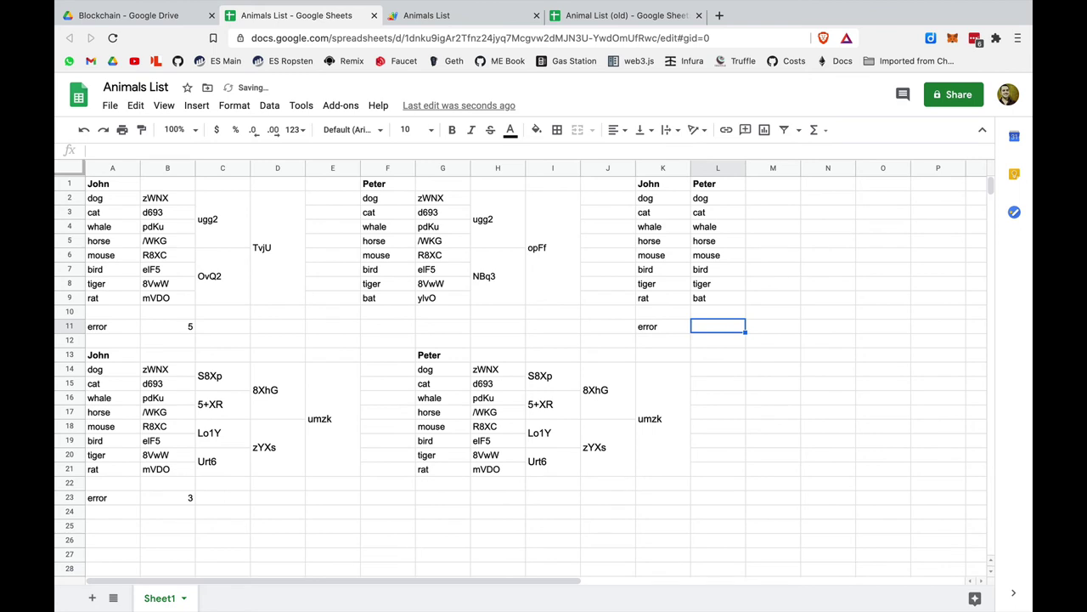
text(8)
key(Return)
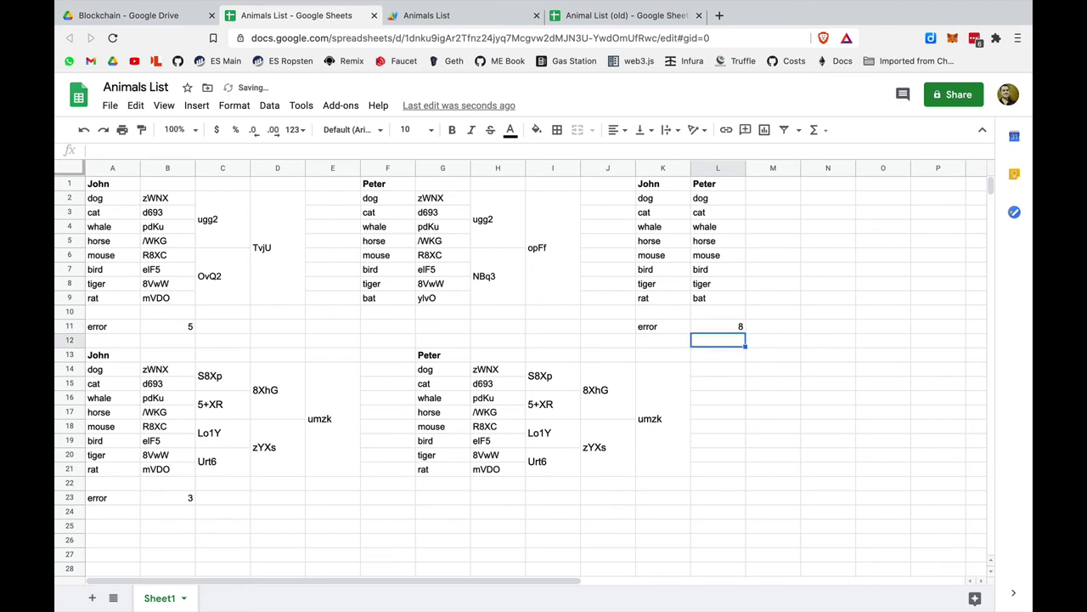
- Compare the error counts 8 and 3 across the tables and inspect the dog entry's hashes
click(784, 326)
click(735, 327)
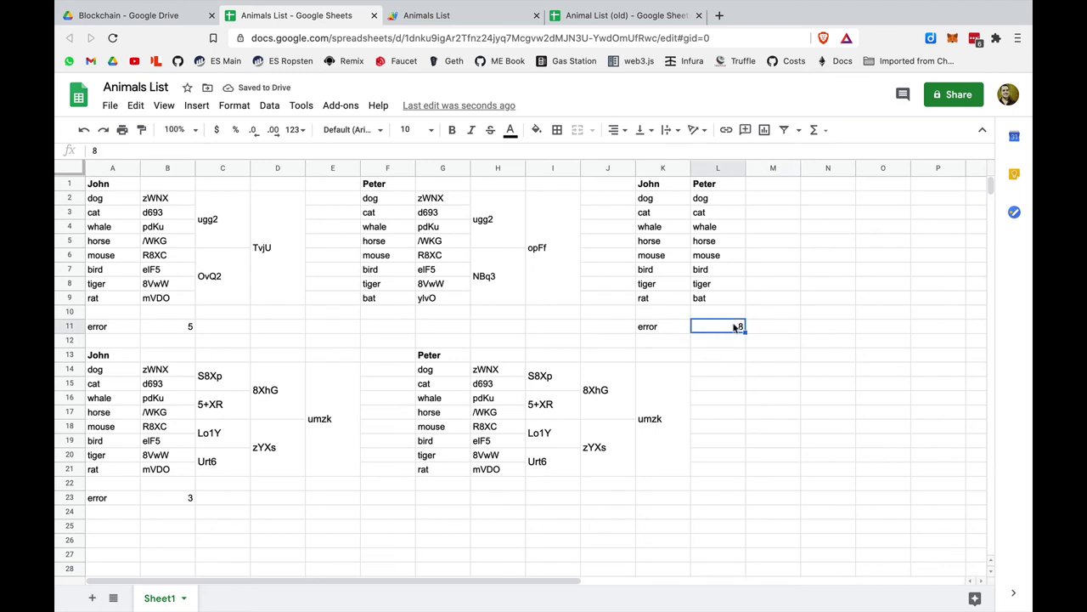
click(178, 326)
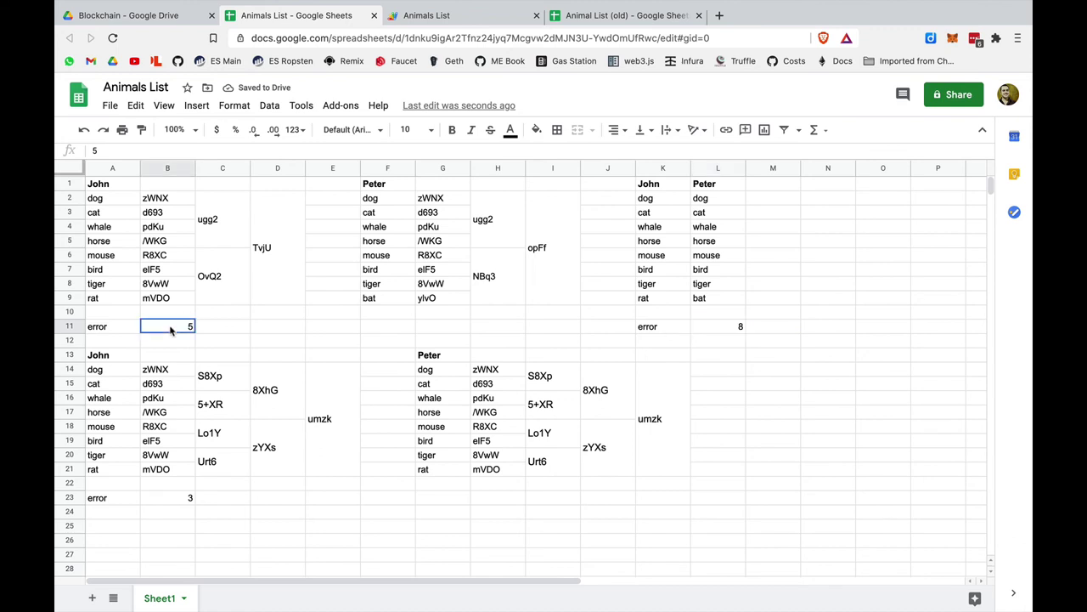
click(168, 496)
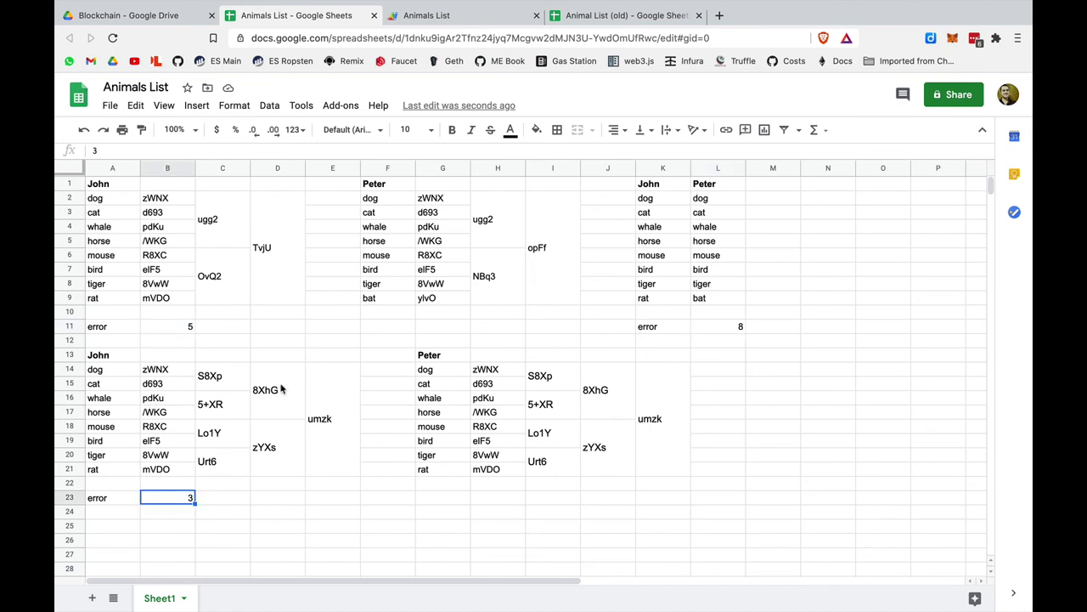
click(503, 371)
shift+click(503, 387)
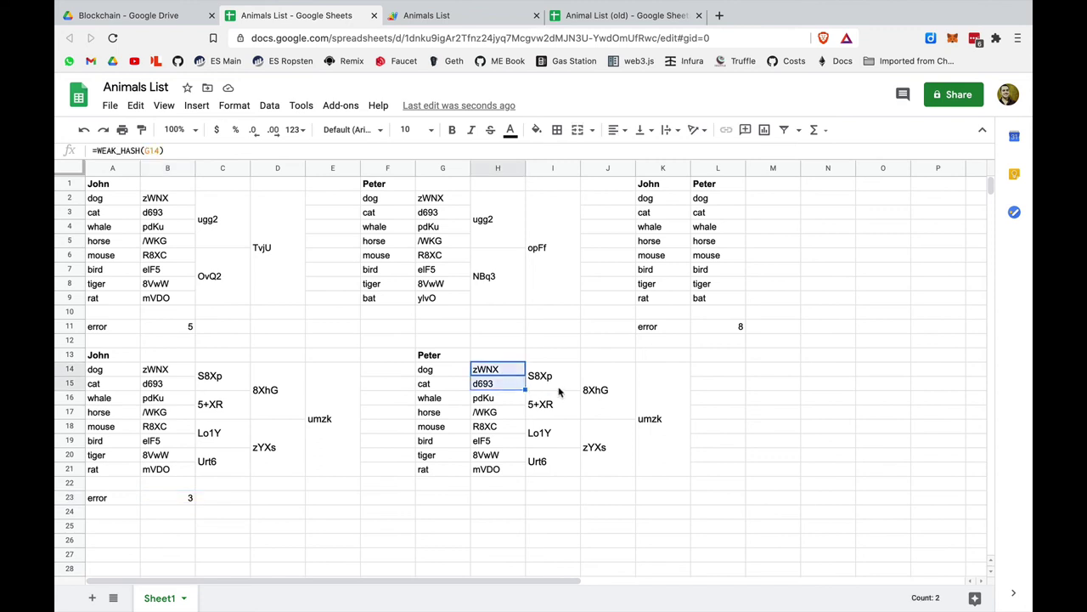
click(712, 418)
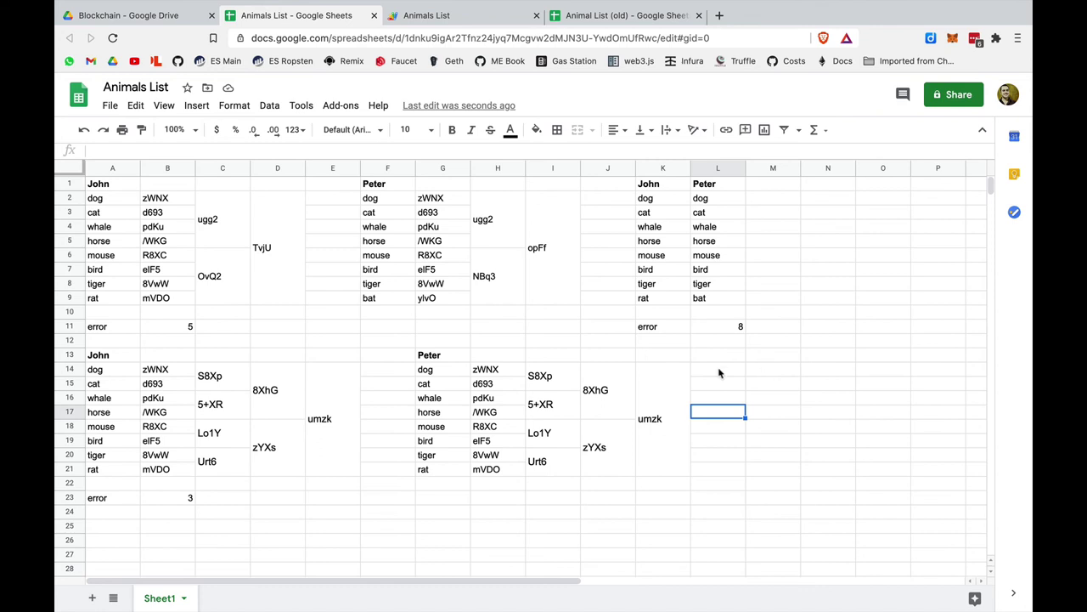
- Compare both trees' root hash formulas and highlight the eight animals in column K
click(344, 418)
click(680, 416)
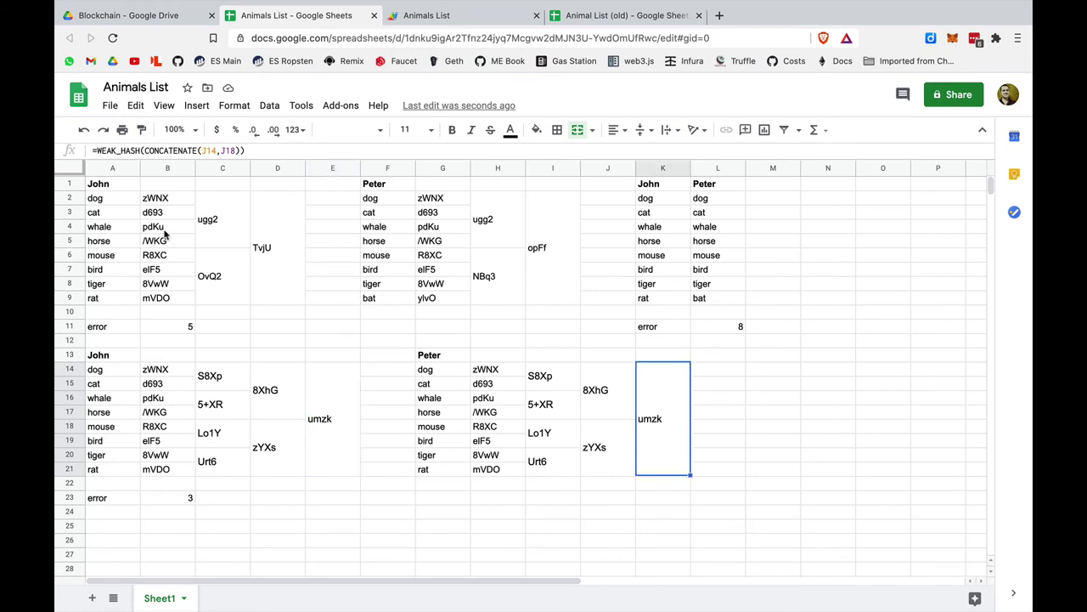
drag(660, 198, 659, 297)
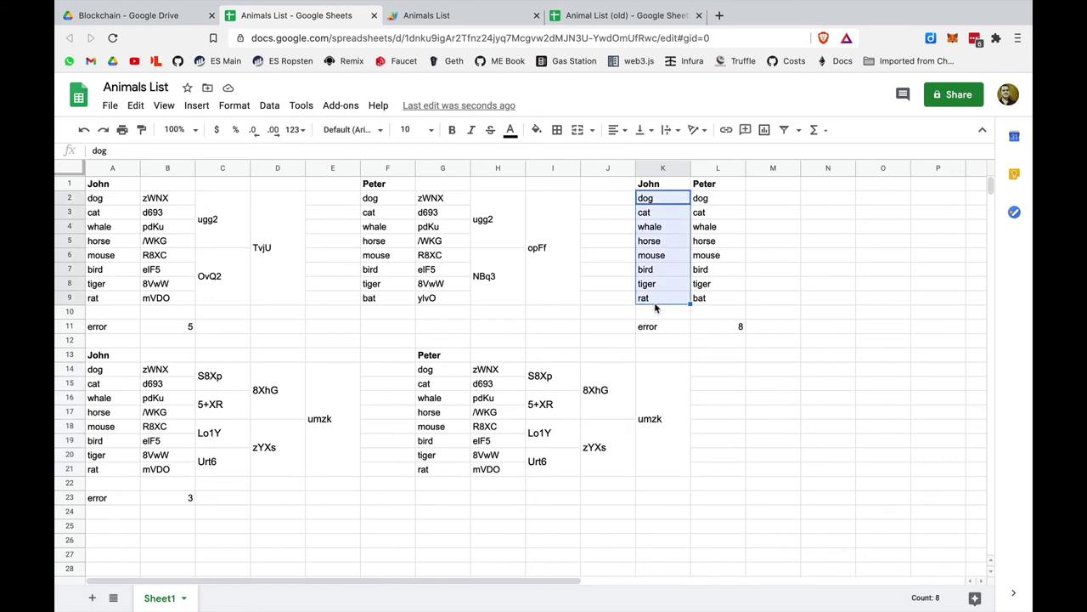
- Enter the label 'cells' in K12 with the value 8 in L12
click(661, 343)
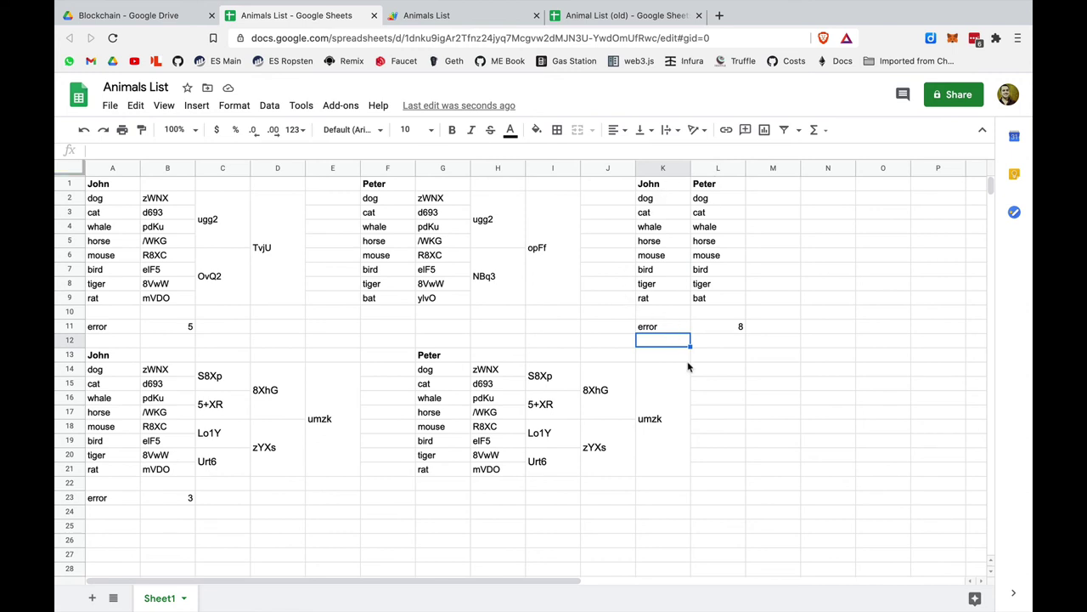
text(cells)
key(Return)
key(Up)
key(Right)
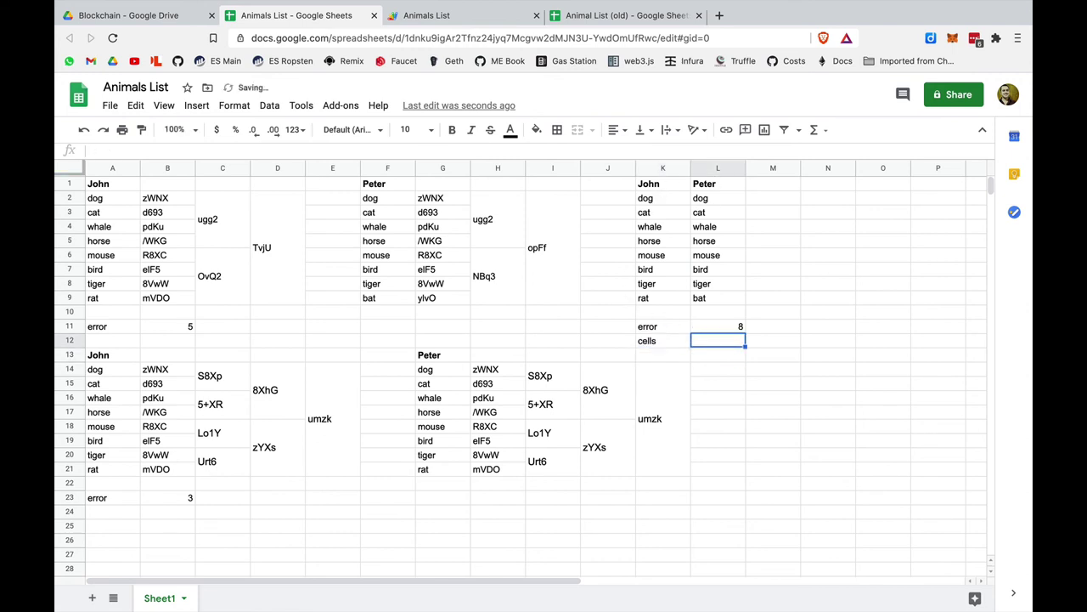
text(8)
key(Return)
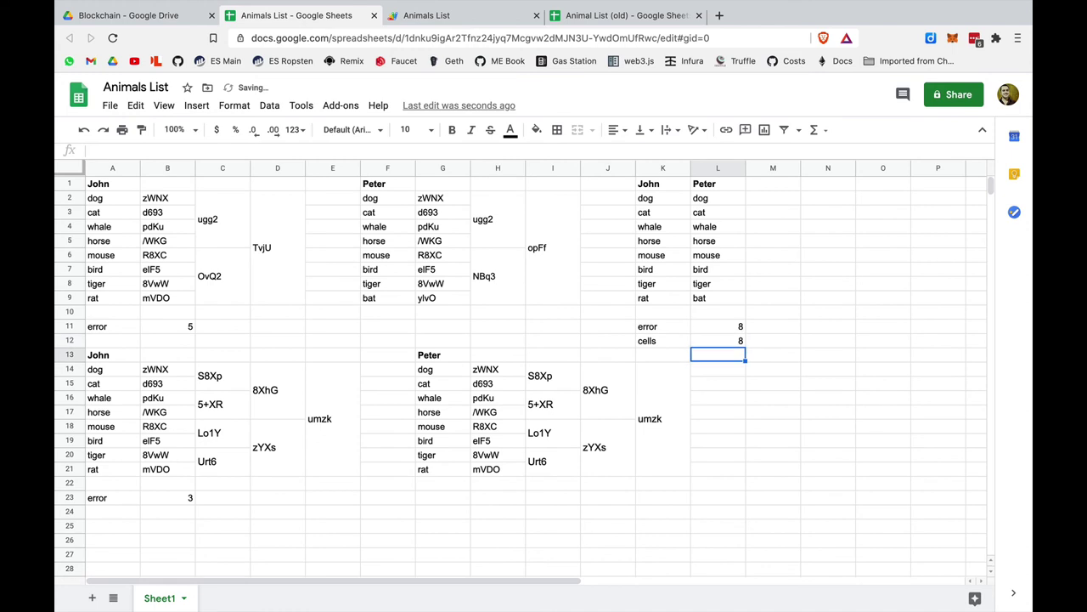
key(Up)
key(Left)
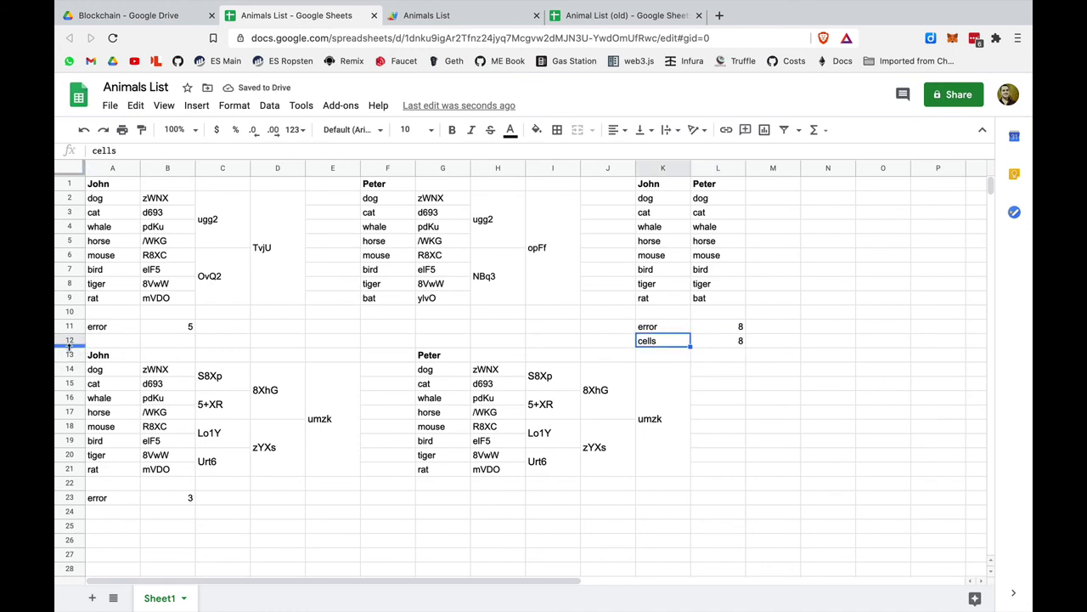
- Insert a blank row above row 13 to separate the two tables
click(68, 354)
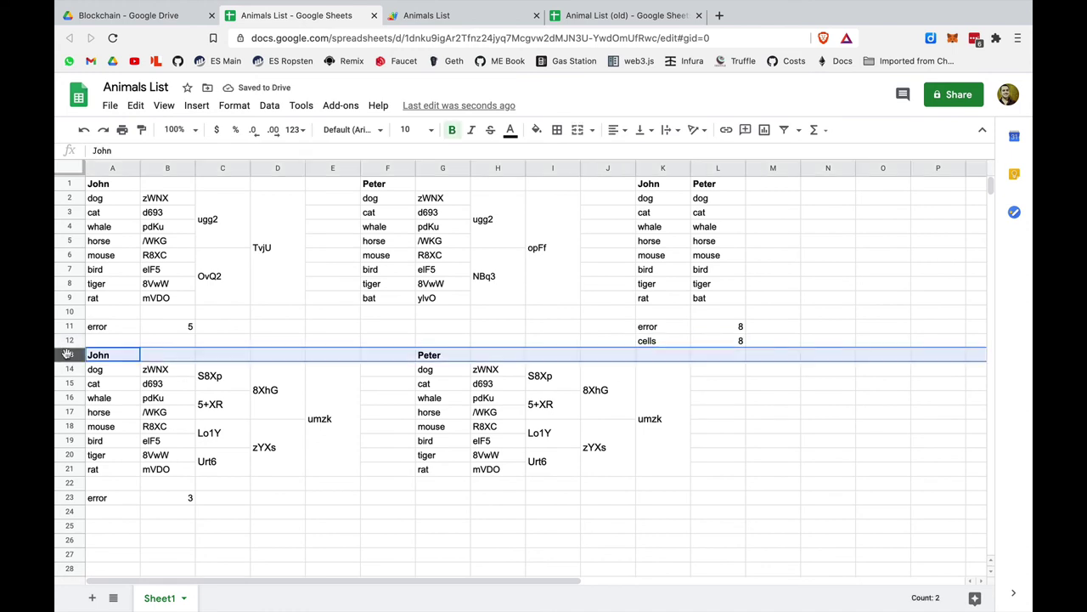
right_click(67, 354)
click(127, 302)
click(112, 338)
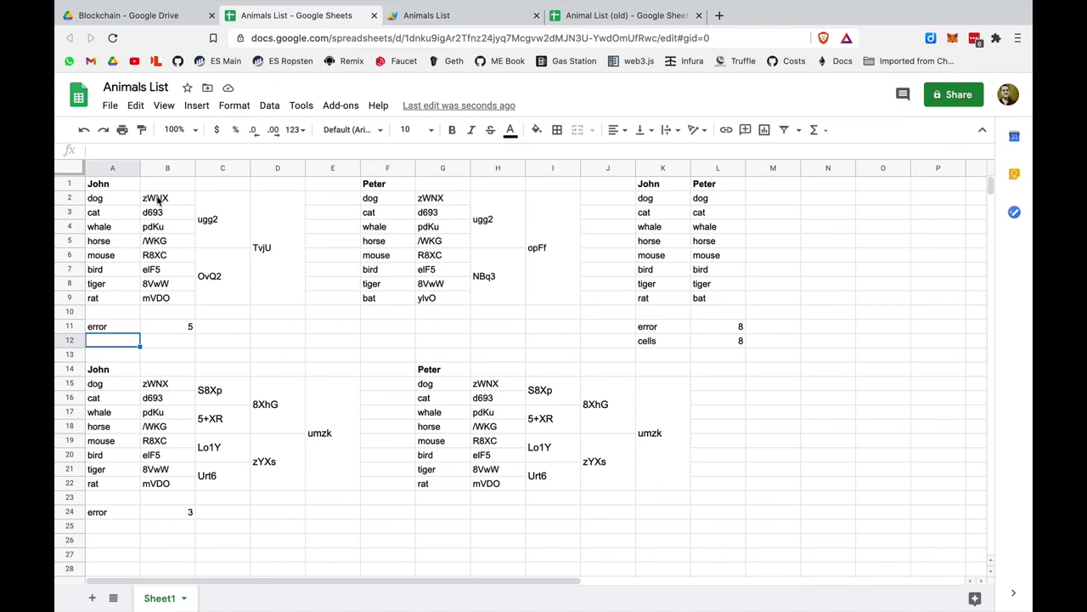
- Enter 'cells' in A12 with the count 19 in B12, correcting an initial 11
click(228, 231)
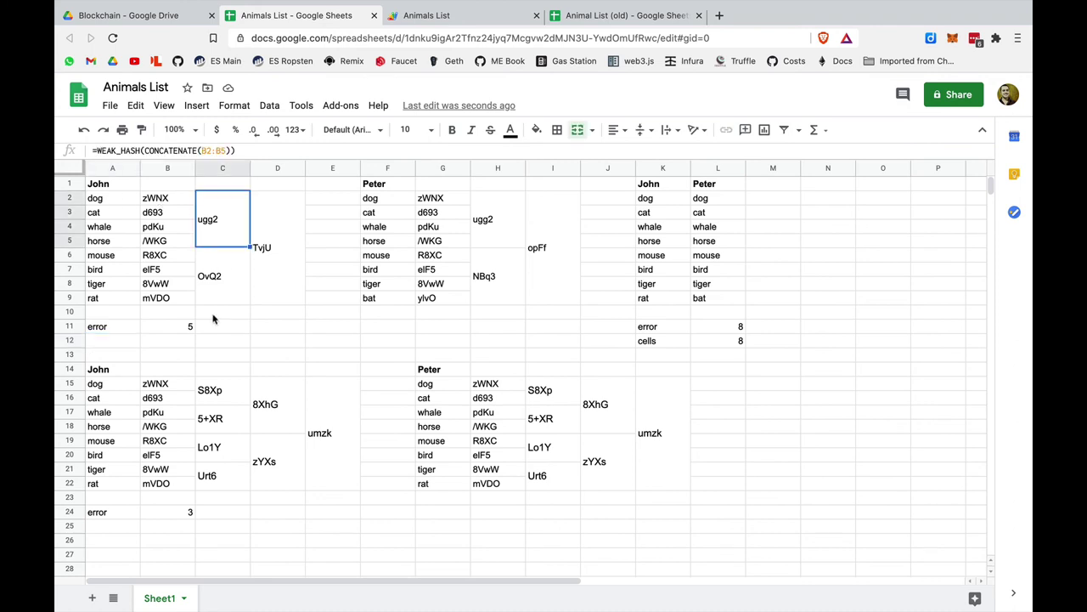
click(222, 293)
click(269, 275)
click(126, 340)
text(cells)
key(Tab)
text(11)
key(Return)
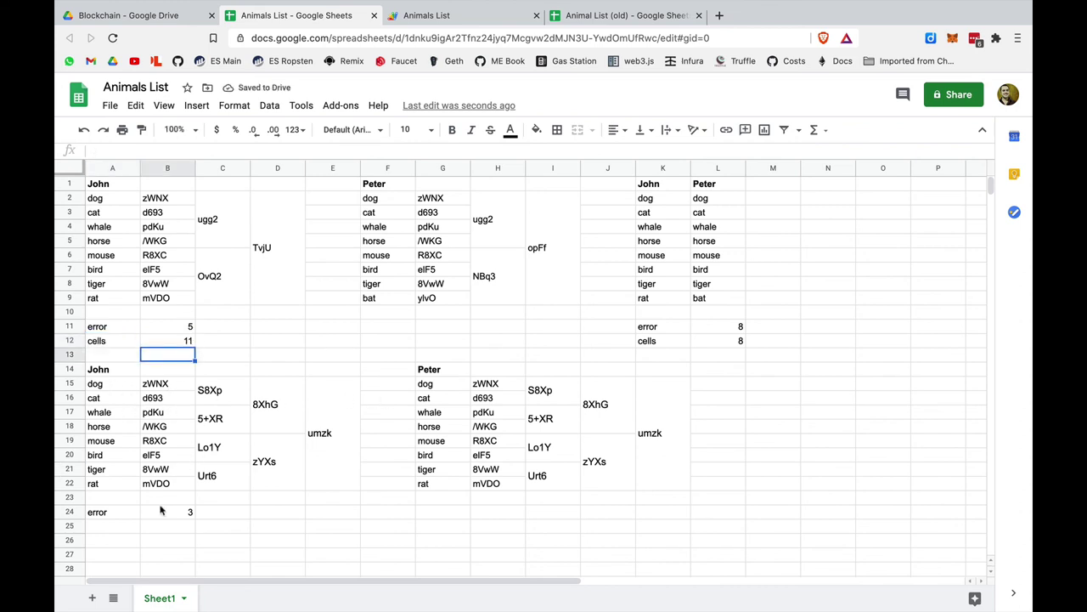
click(124, 531)
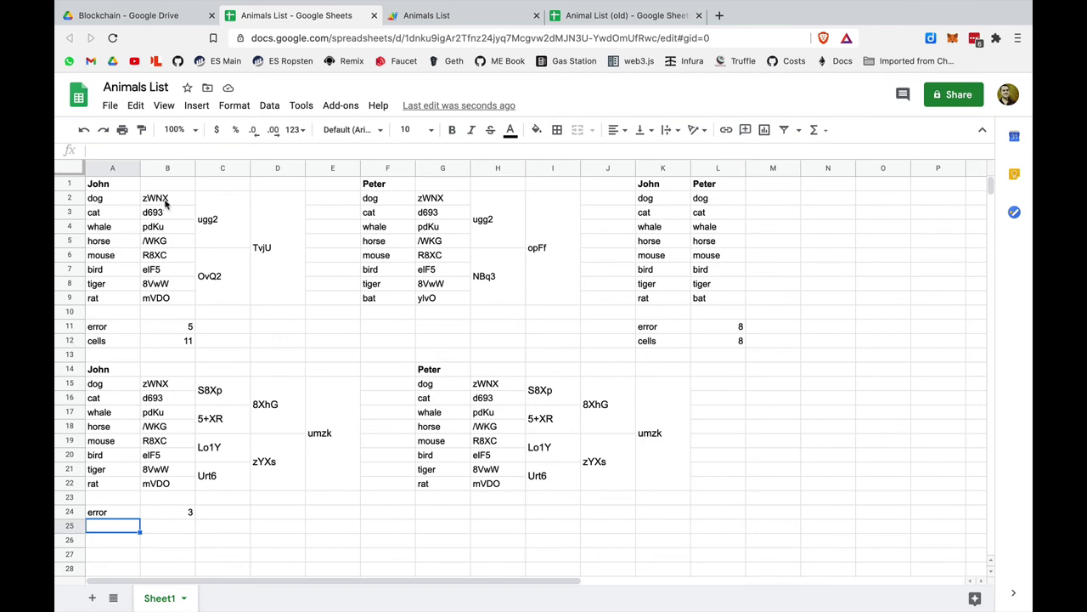
click(184, 341)
text(19)
key(Return)
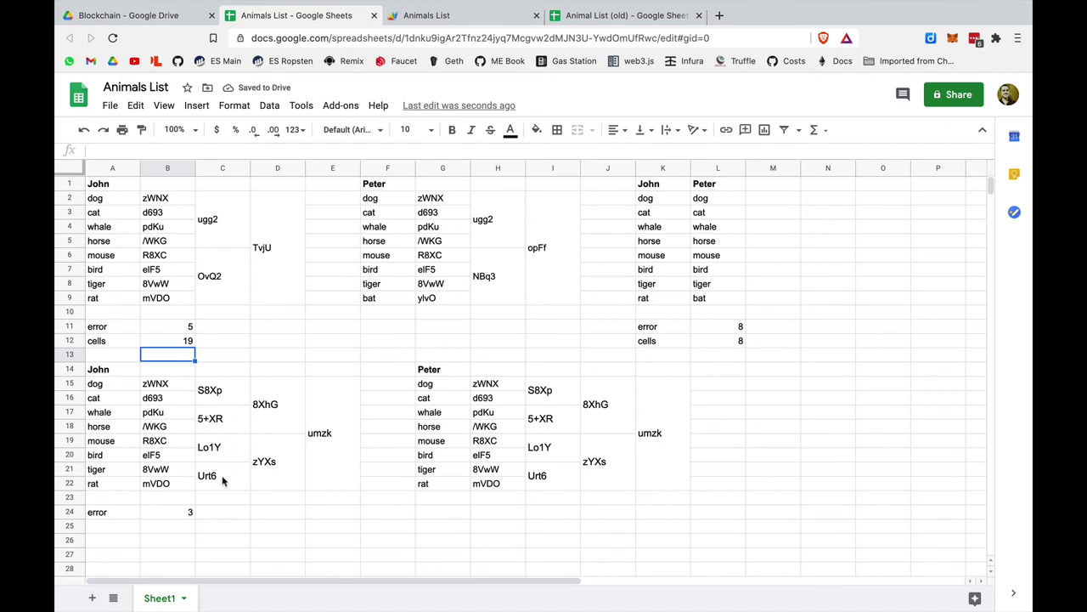
- Enter 'cells' in A25 with the count 23 in B25 for the bottom table
click(108, 527)
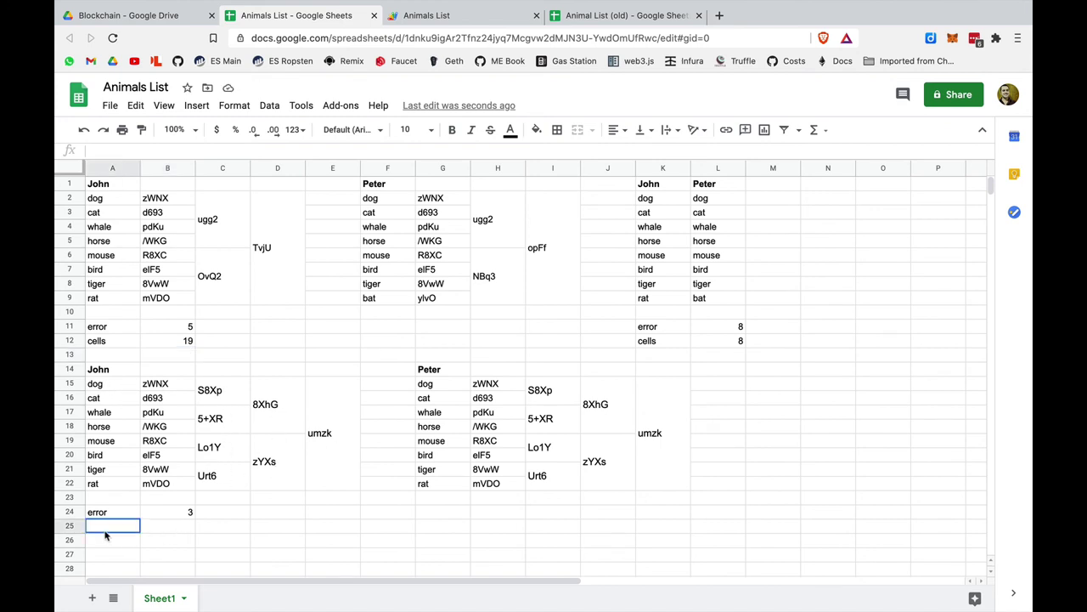
text(cells)
key(Tab)
text(23)
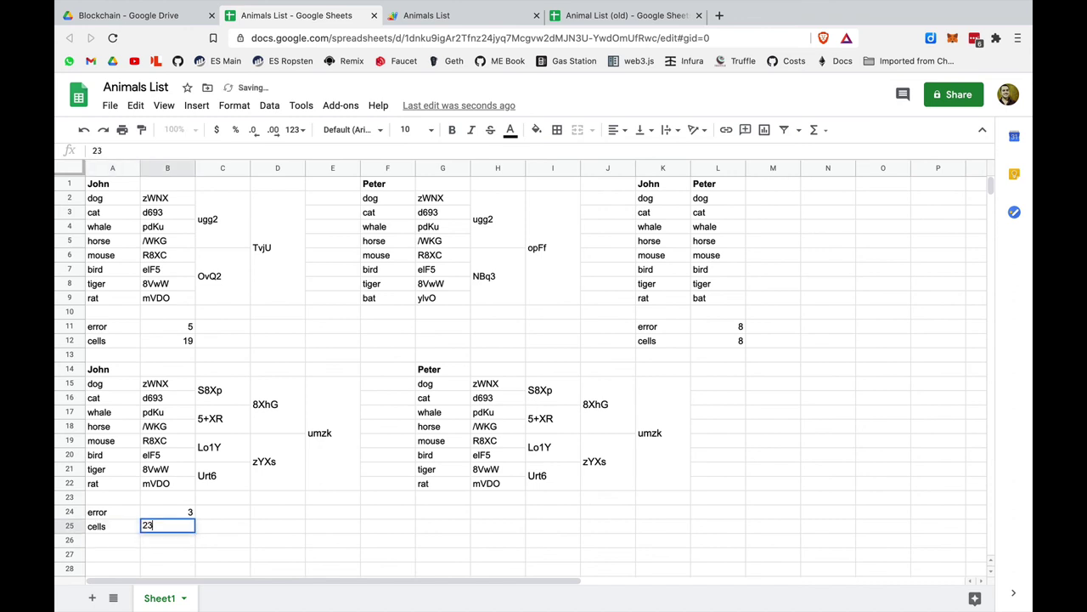
key(Return)
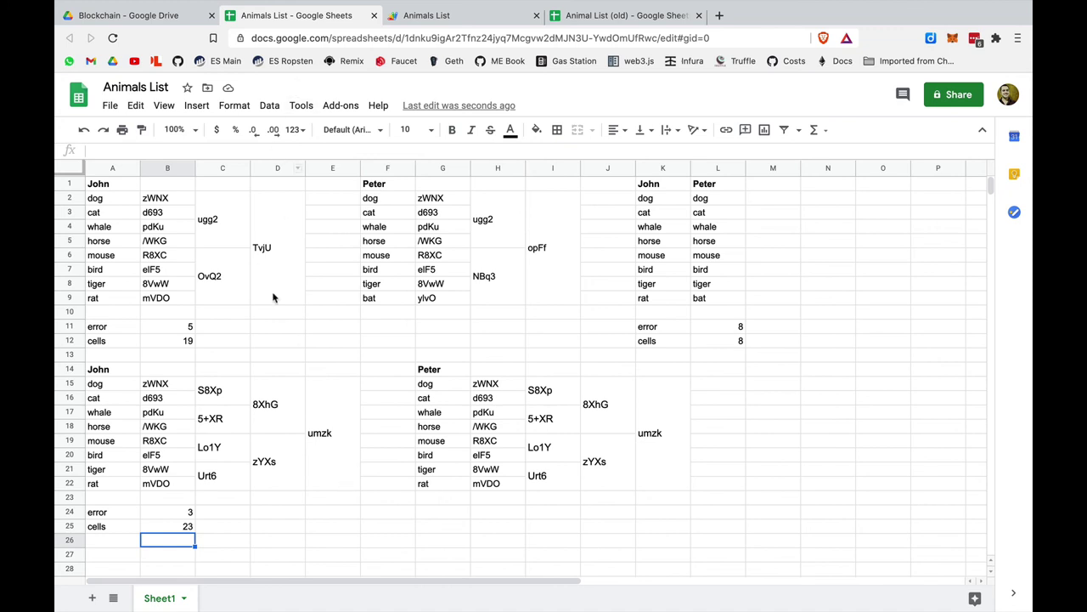
- Review the error and cells counts (8/8, 3/23), then dock the Merkle Tree Example window into this one
click(387, 355)
click(449, 329)
click(451, 342)
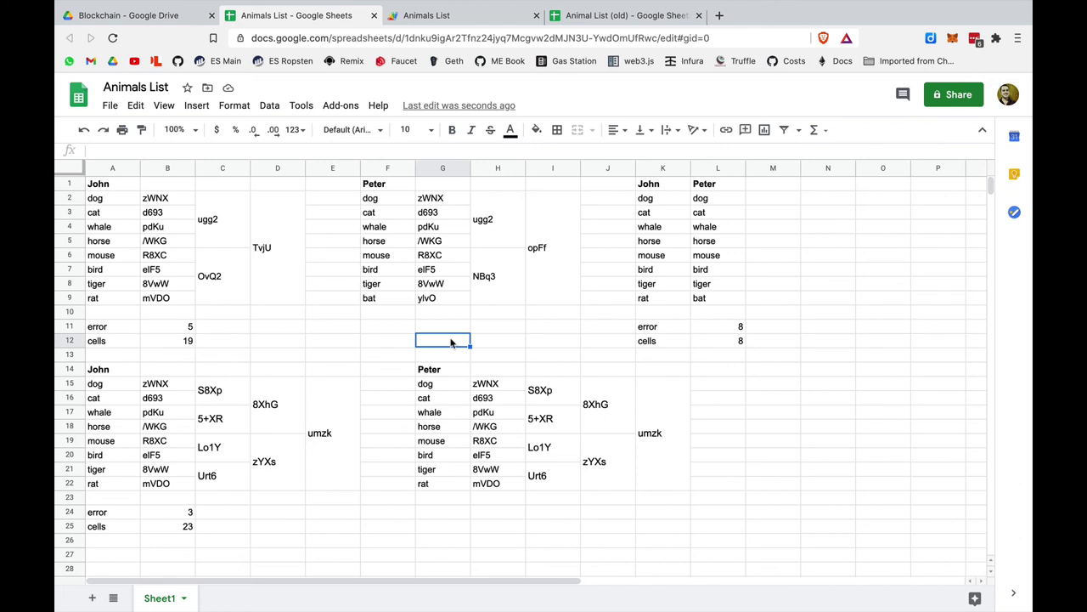
click(729, 331)
click(729, 343)
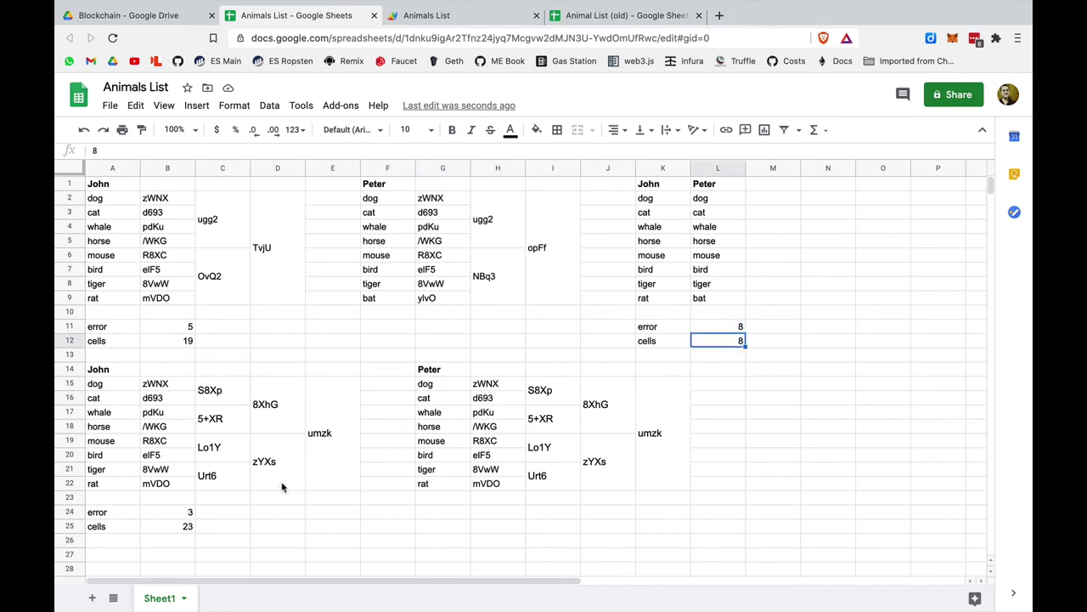
click(180, 511)
click(176, 527)
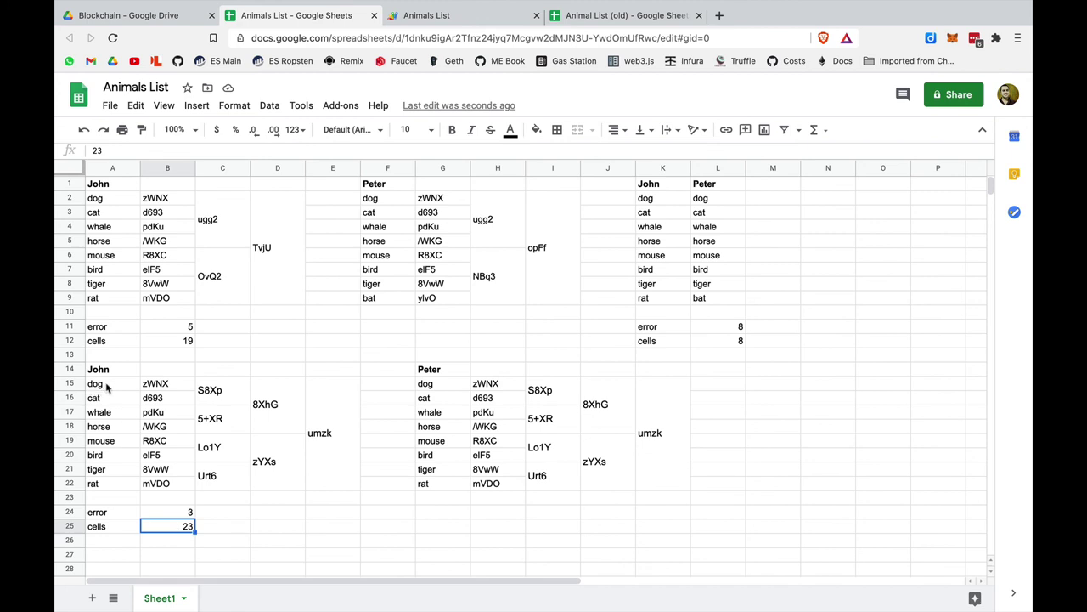
drag(106, 386, 109, 491)
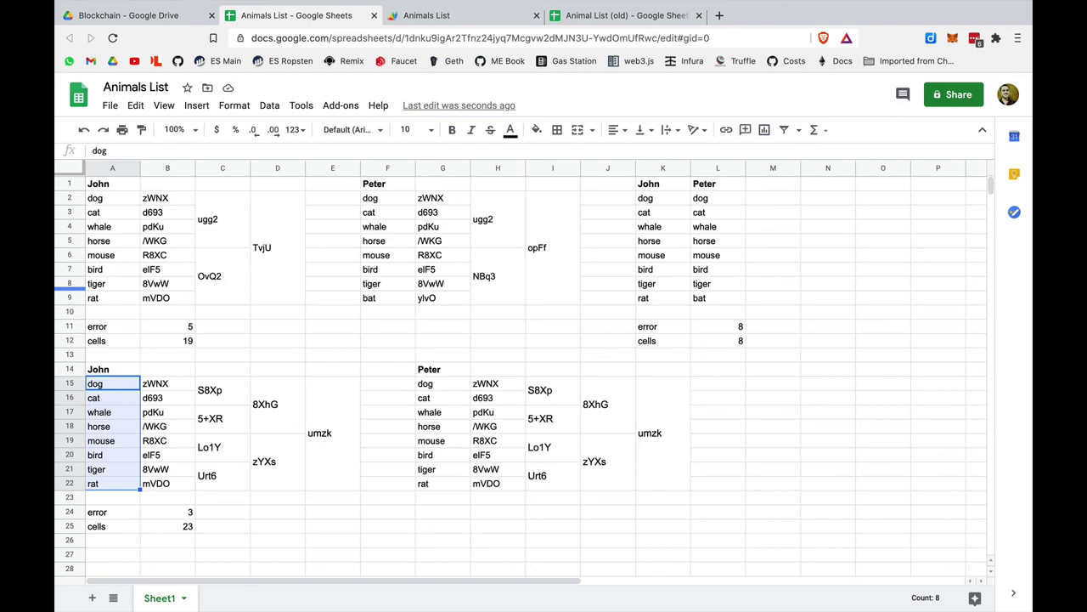
drag(475, 15, 569, 28)
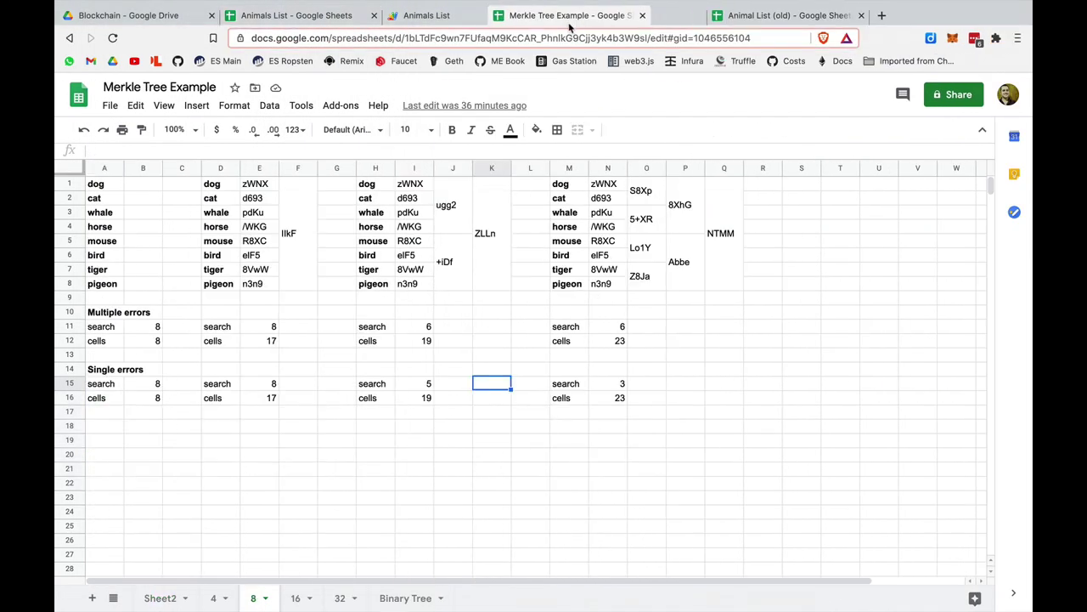
- On sheet 4, bold the Single Error heading and review the four animals, cell count 11 and search count 2
click(213, 598)
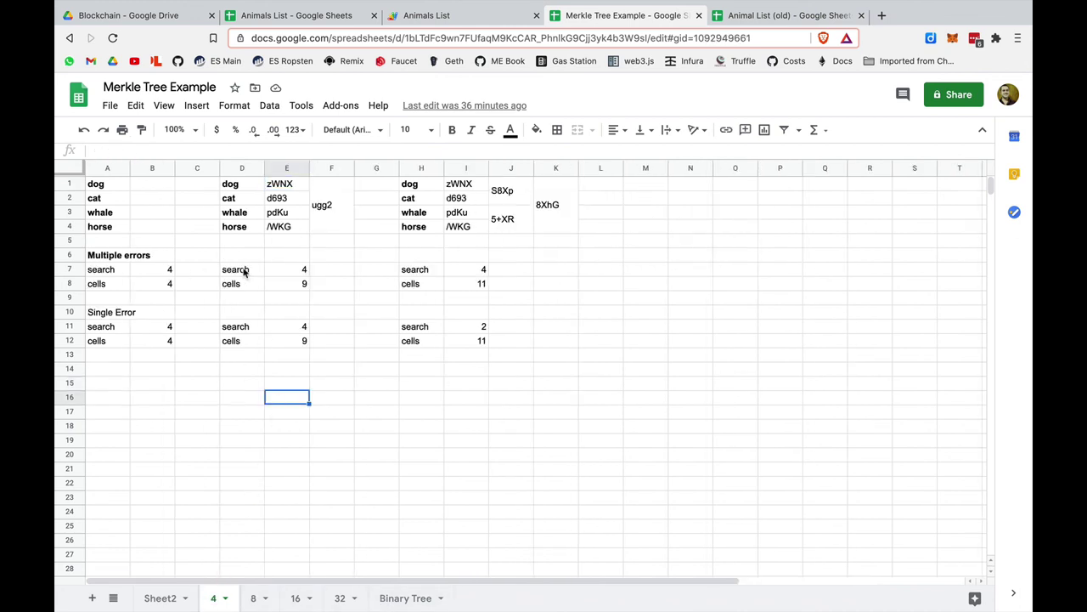
drag(240, 189, 242, 229)
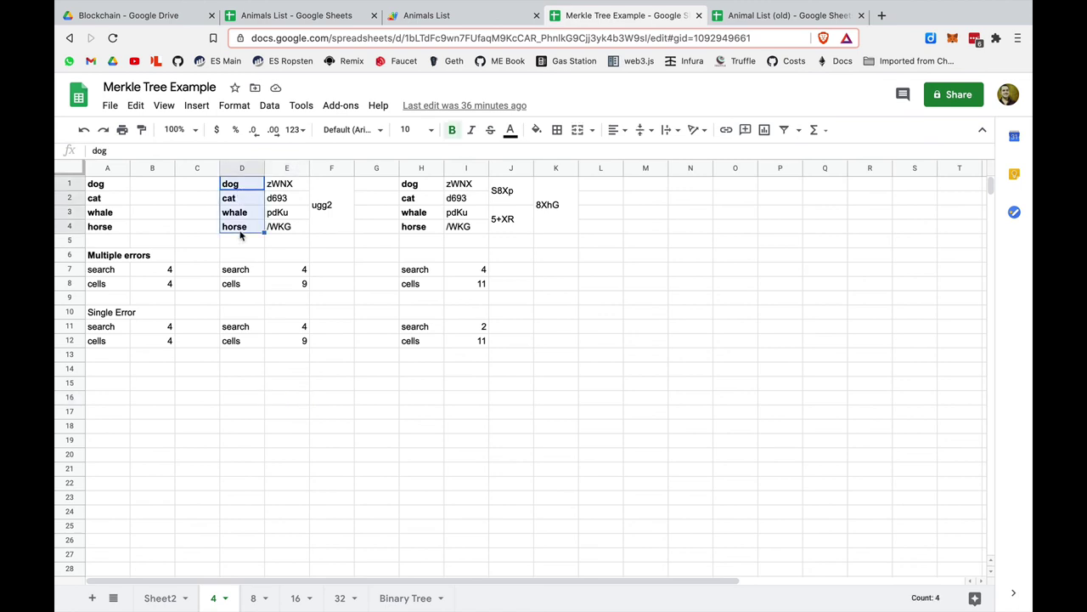
click(471, 343)
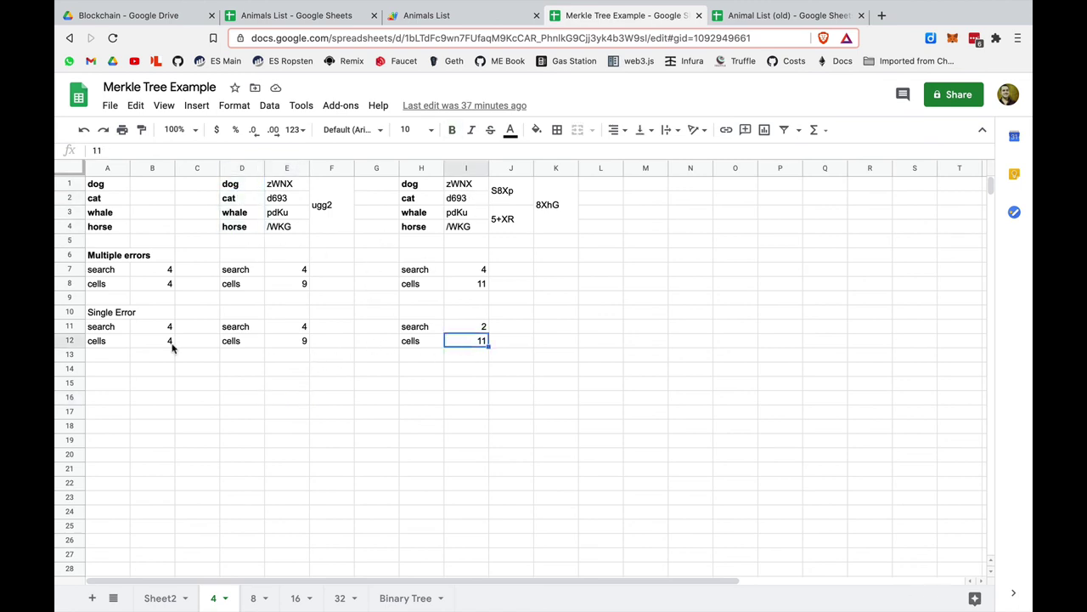
click(109, 313)
key(super+b)
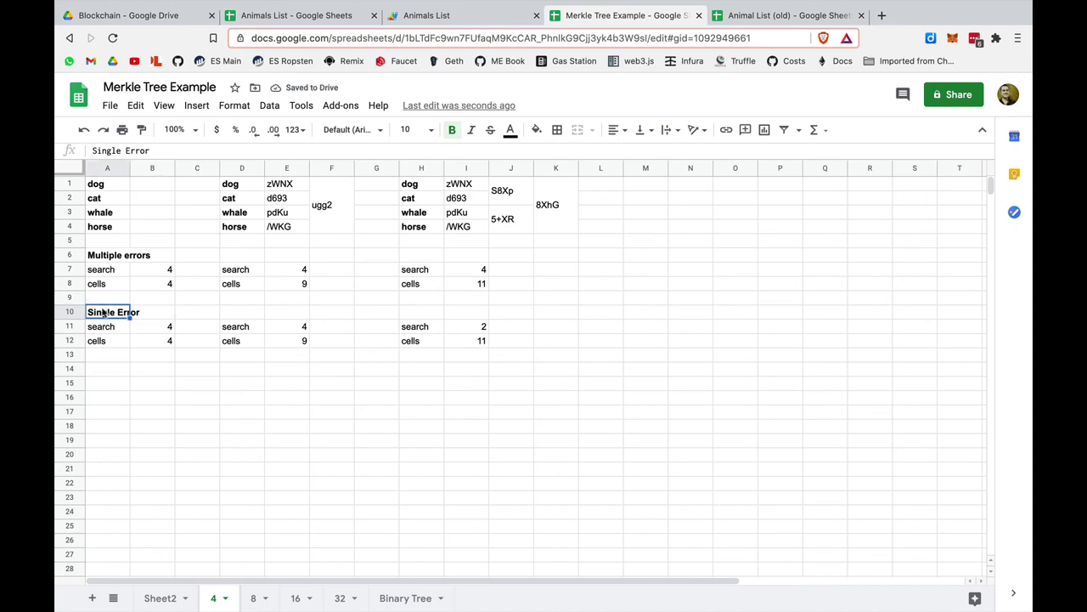
click(475, 331)
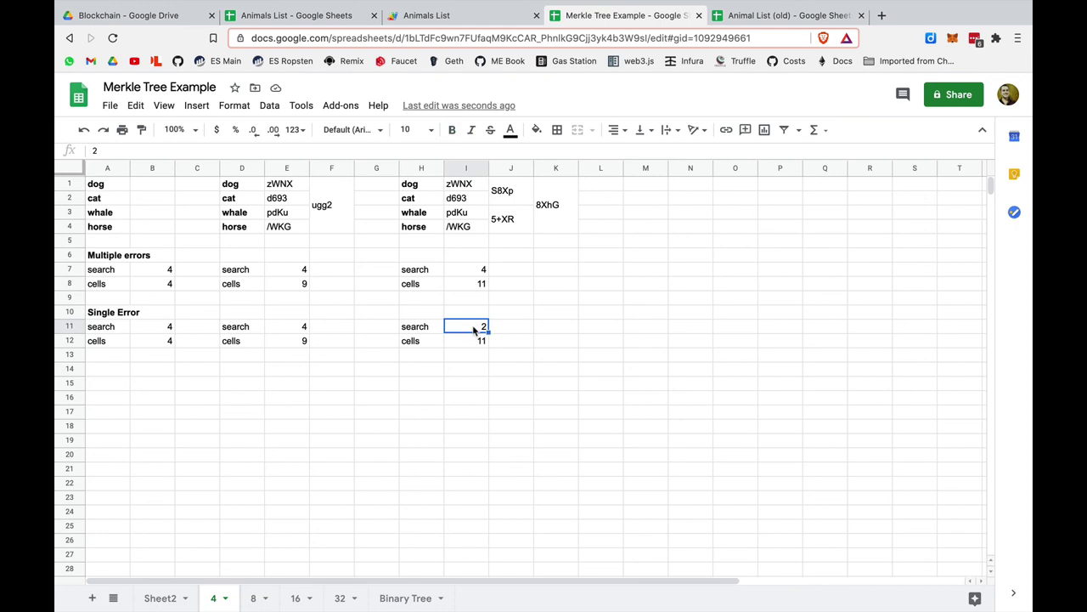
- Inspect the hash formulas in I1:K4, recheck search count 2 and cell count 11, then move to sheet 8
click(463, 188)
key(shift+Down)
key(shift+Down)
key(shift+Down)
key(shift+Right)
key(shift+Right)
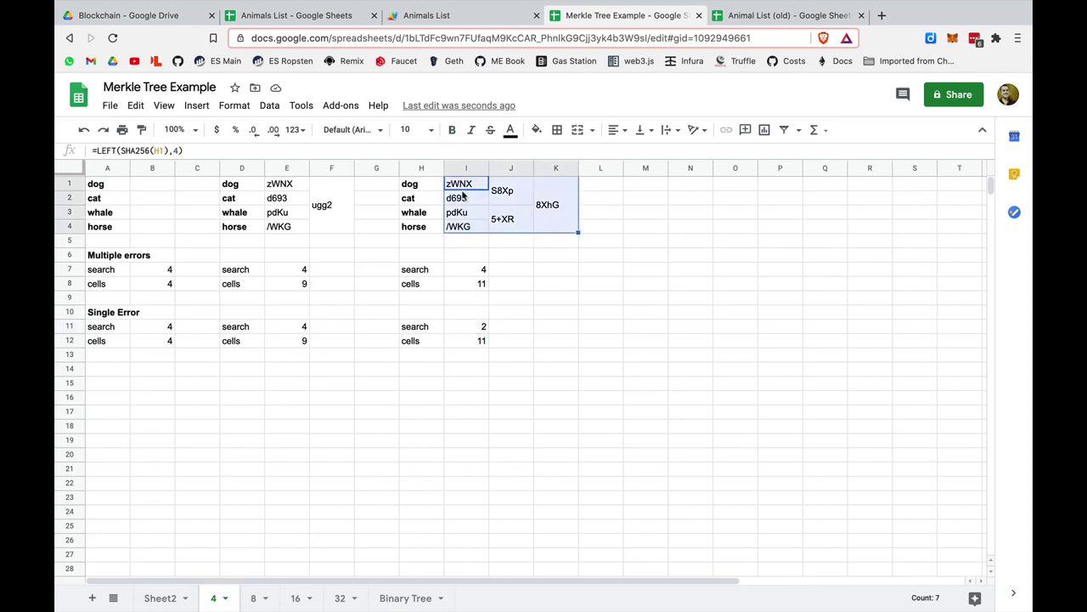
click(463, 190)
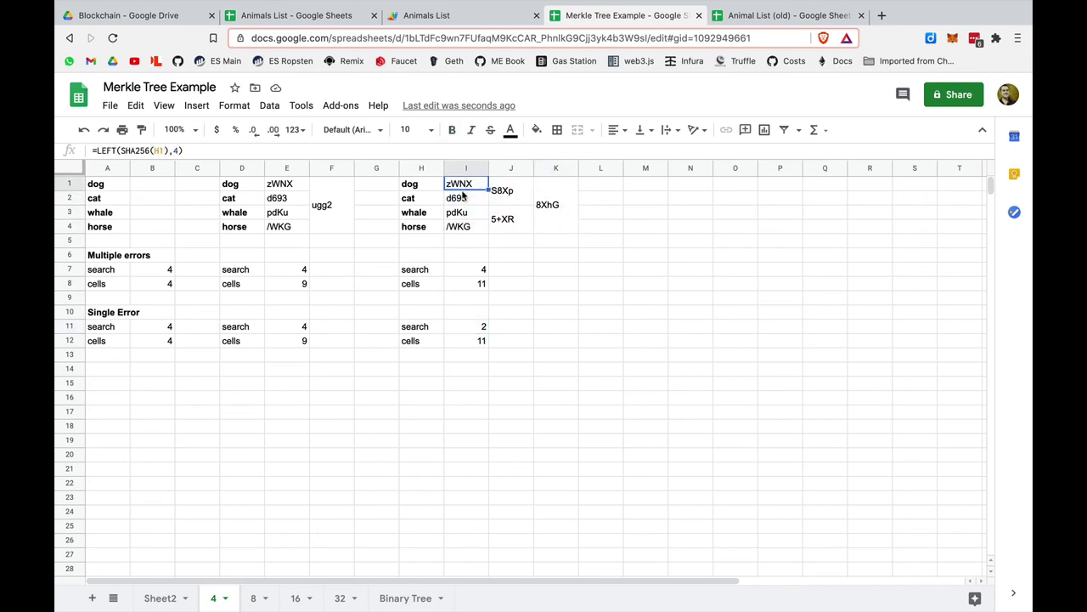
click(476, 328)
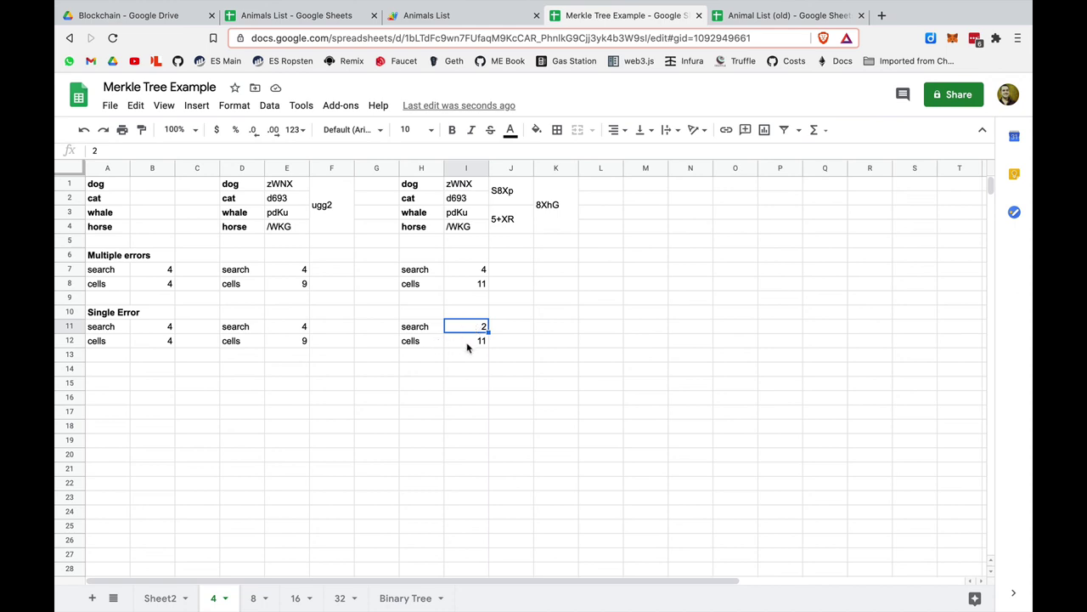
click(467, 343)
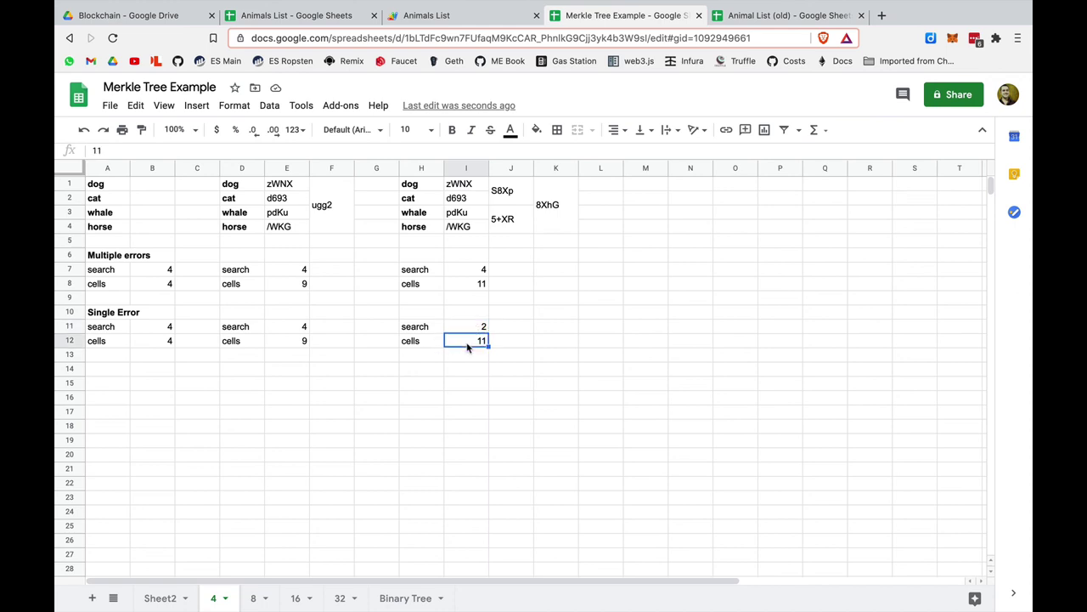
click(253, 598)
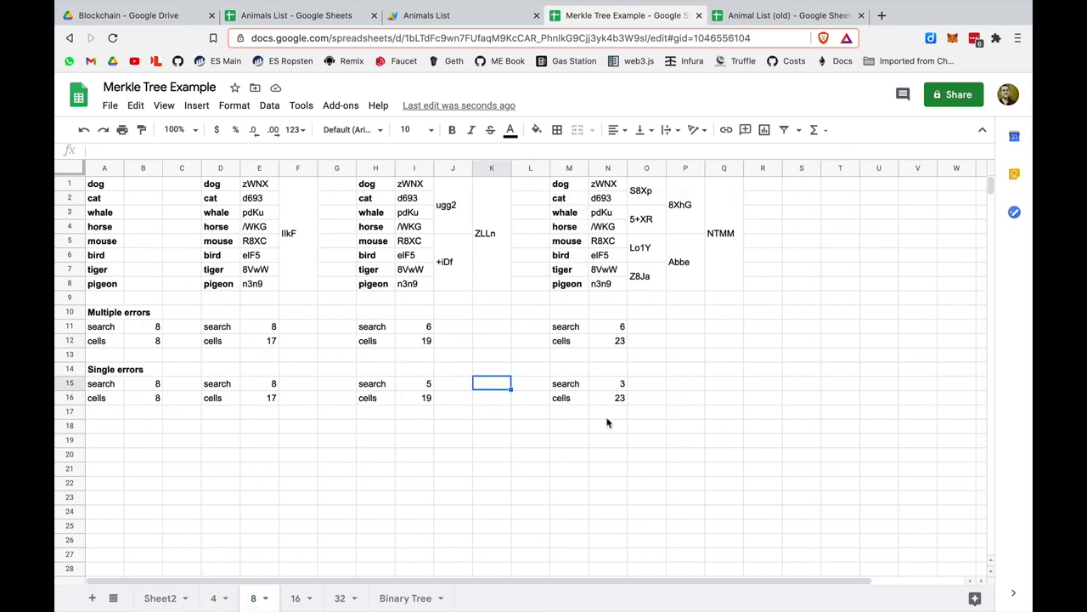
- Compare search and cell counts on sheets 8 (3 and 23) and 16 (4 and 47)
click(611, 390)
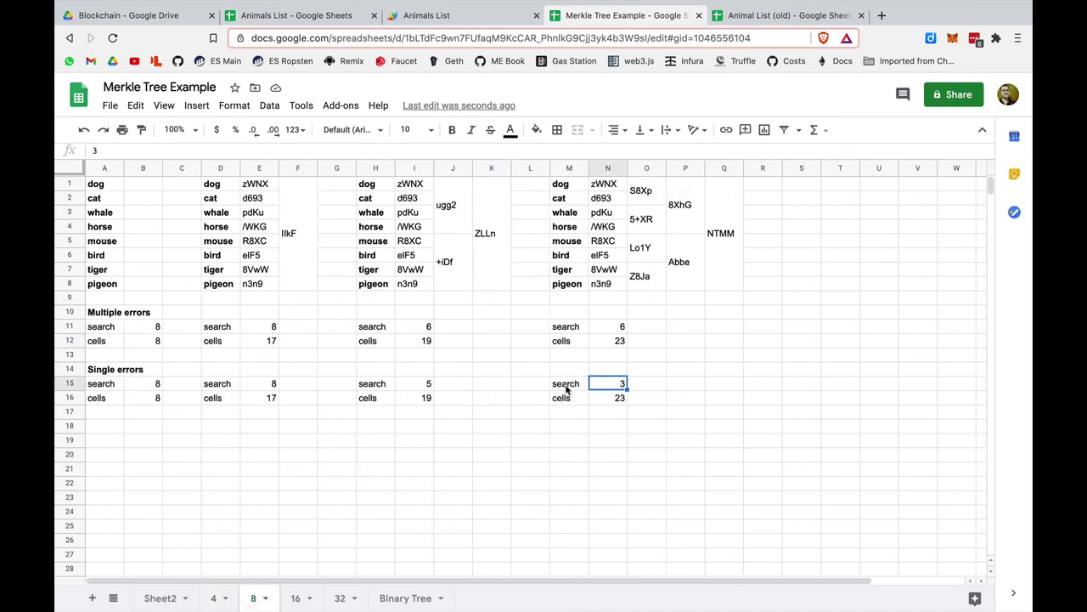
click(610, 400)
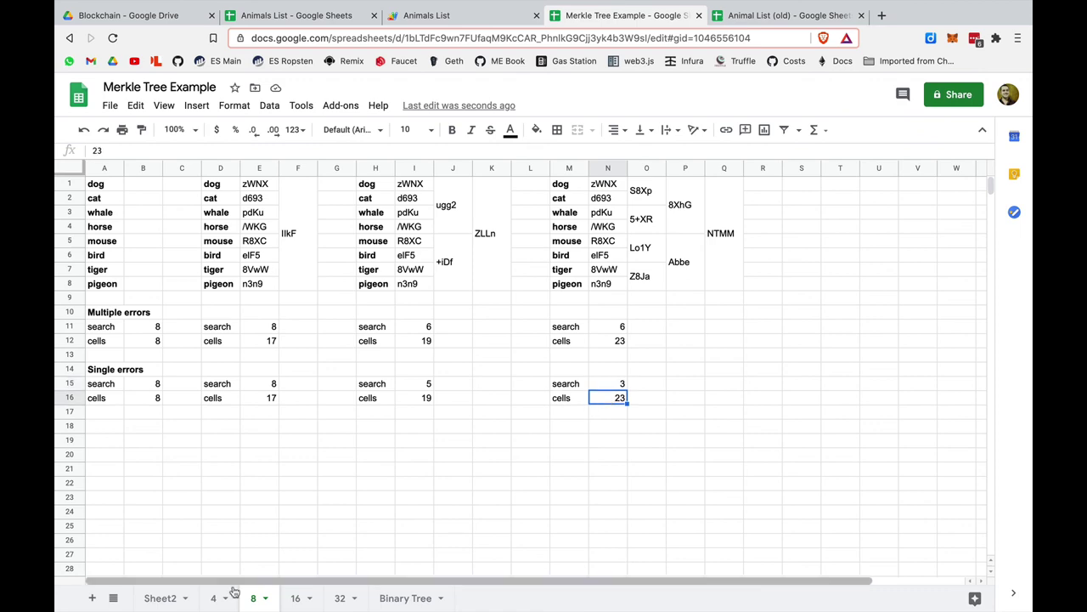
click(296, 598)
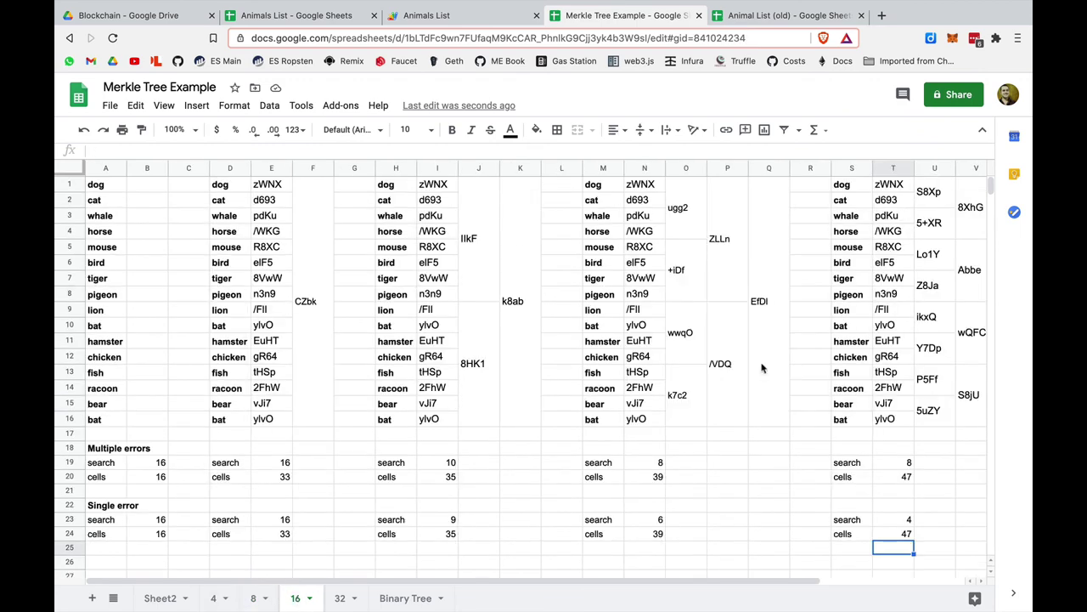
scroll(770, 480, right, 3)
click(772, 522)
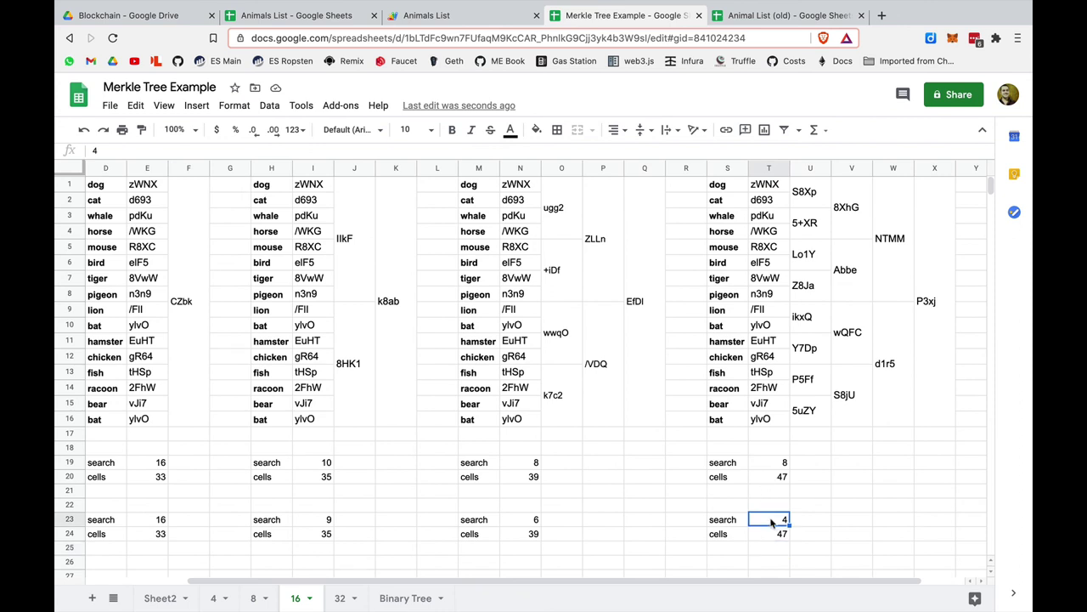
click(768, 535)
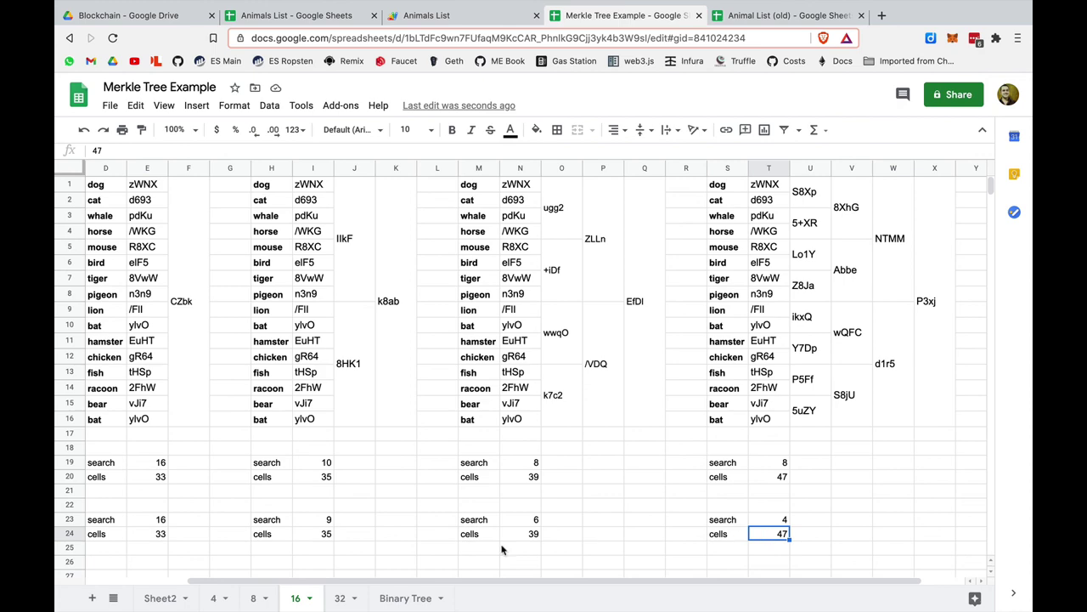
- Check sheet 32's search count 5 and cell count 95, then go to the Binary Tree sheet
click(340, 598)
scroll(598, 497, down, 1)
scroll(598, 497, up, 1)
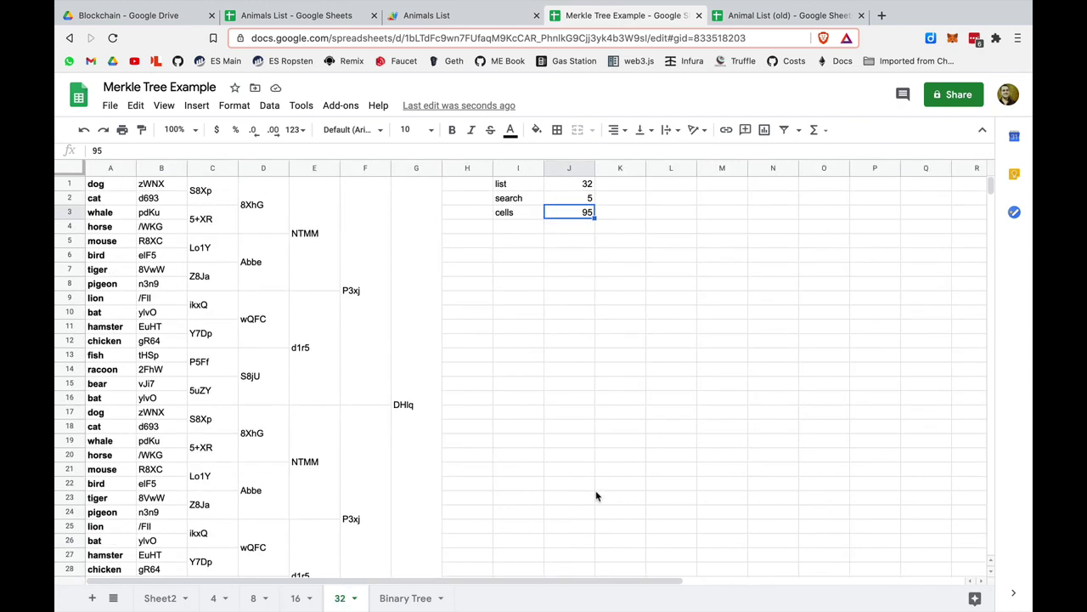
click(579, 199)
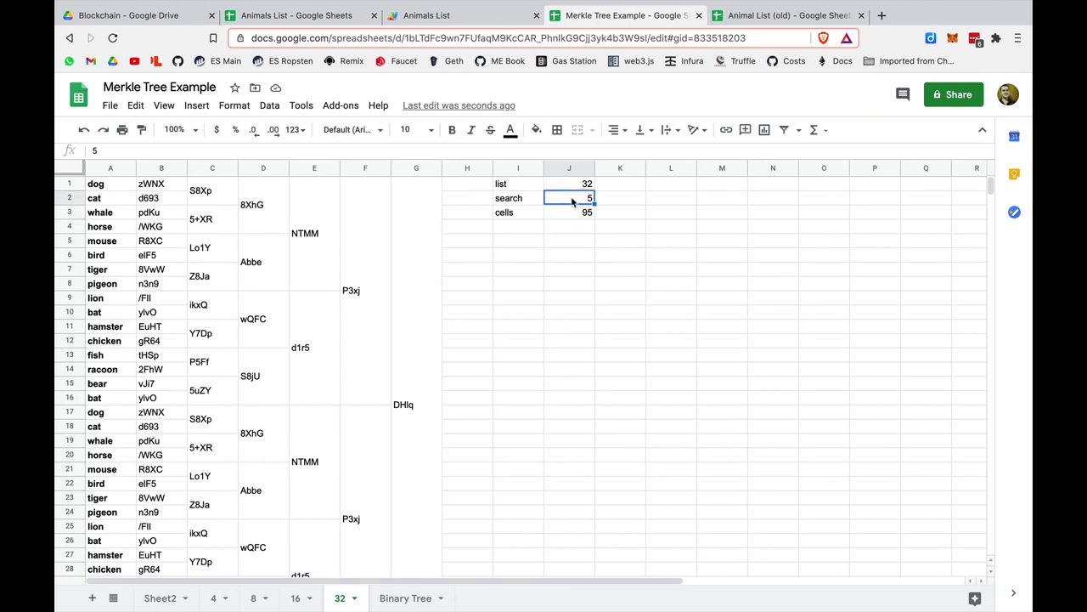
click(573, 214)
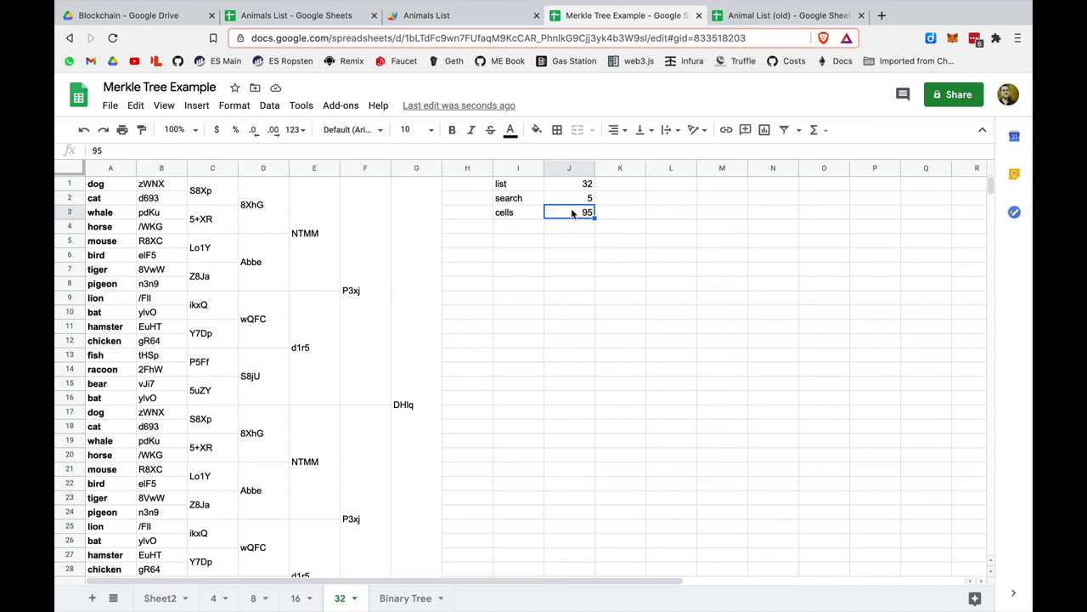
click(403, 595)
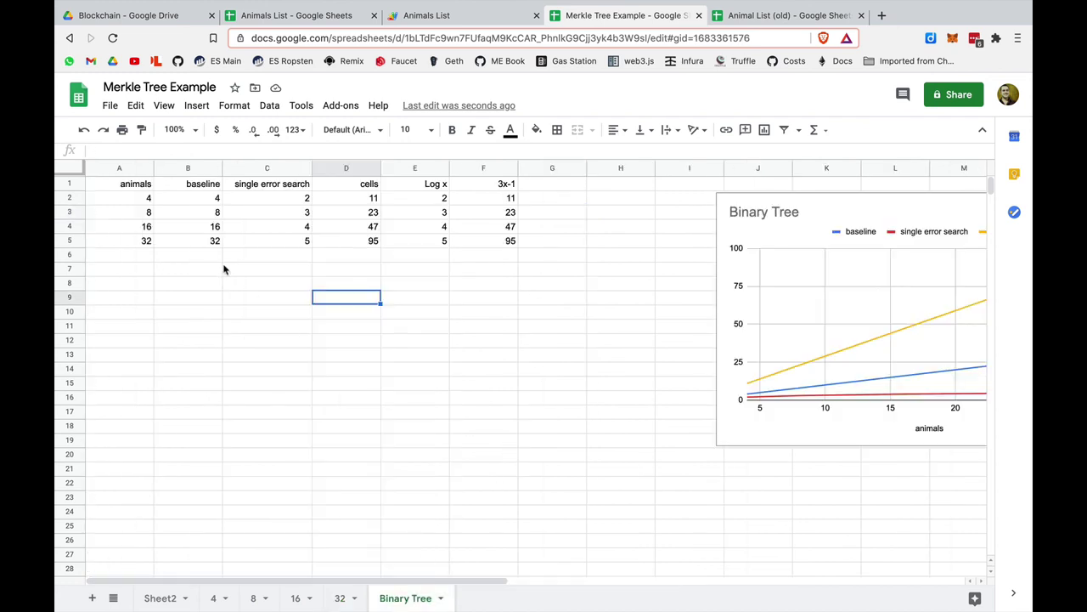
- Drag the Binary Tree chart left so it sits next to the data table
scroll(281, 281, right, 1)
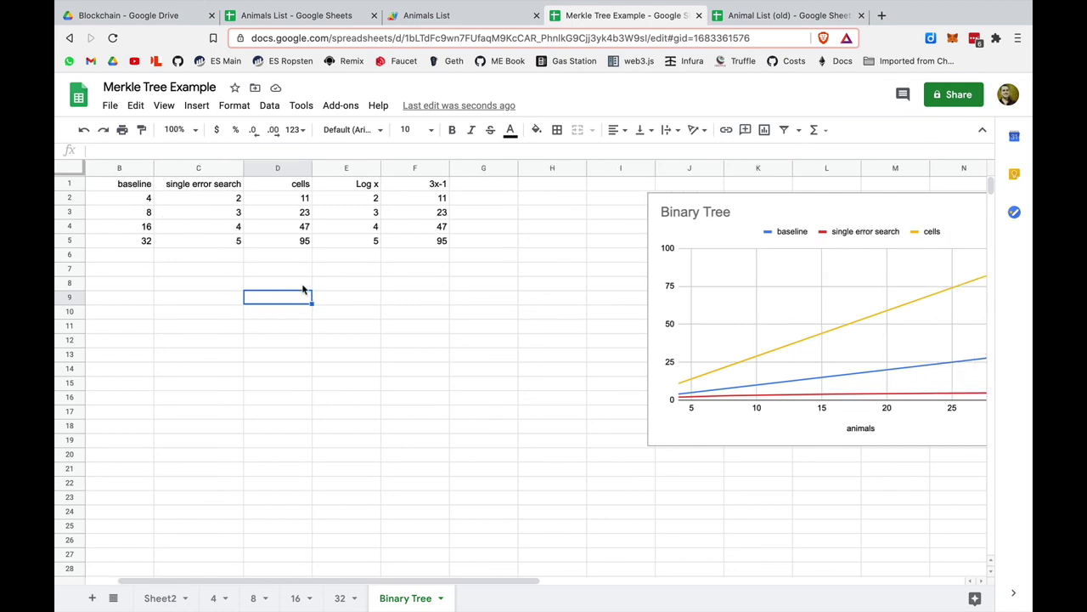
scroll(304, 290, right, 2)
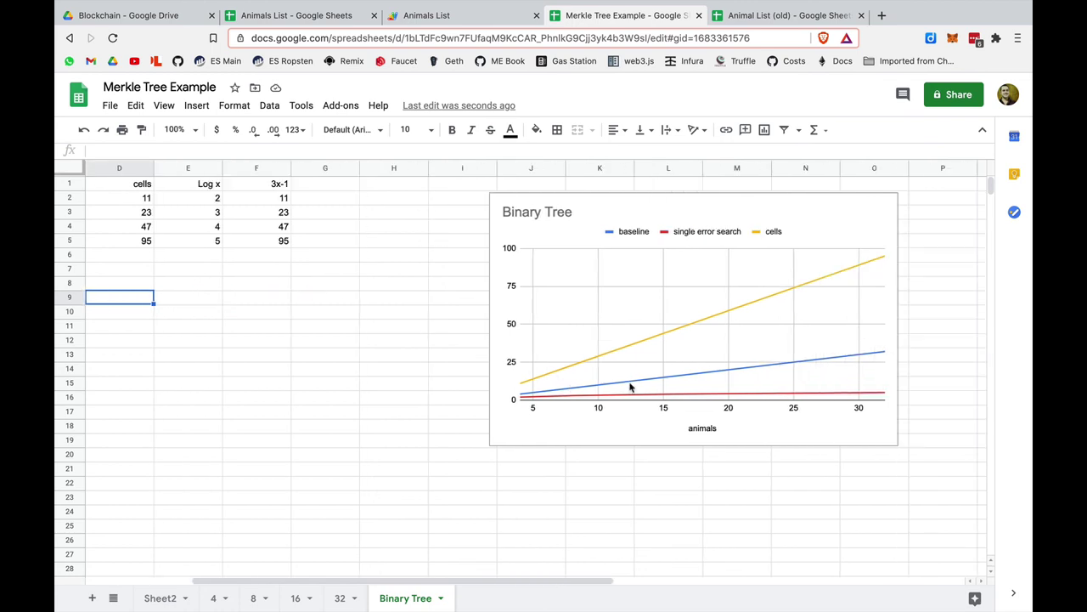
scroll(295, 398, left, 2)
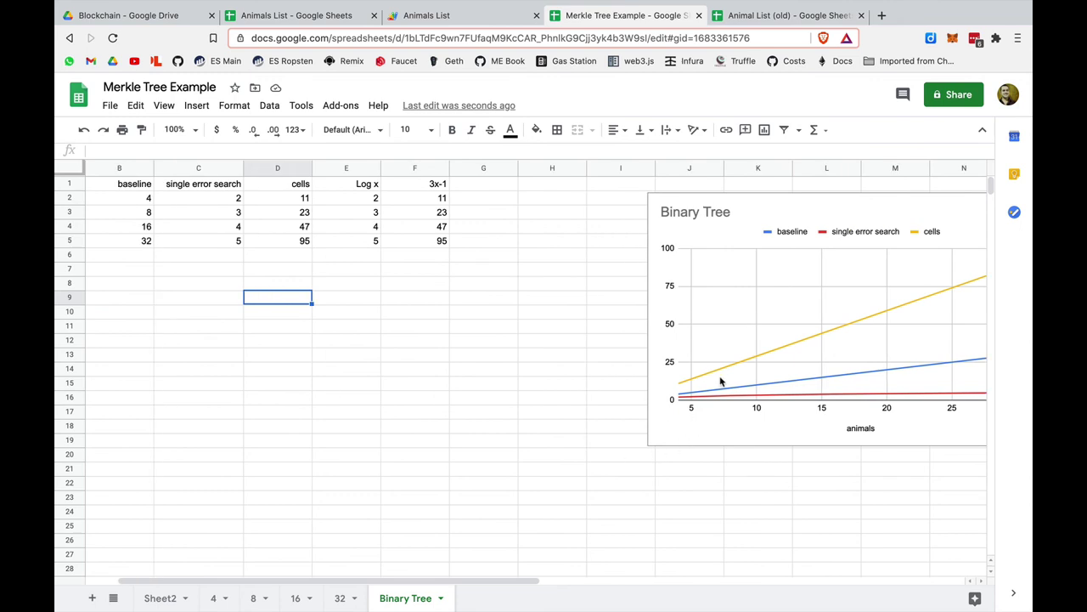
right_click(431, 396)
click(284, 357)
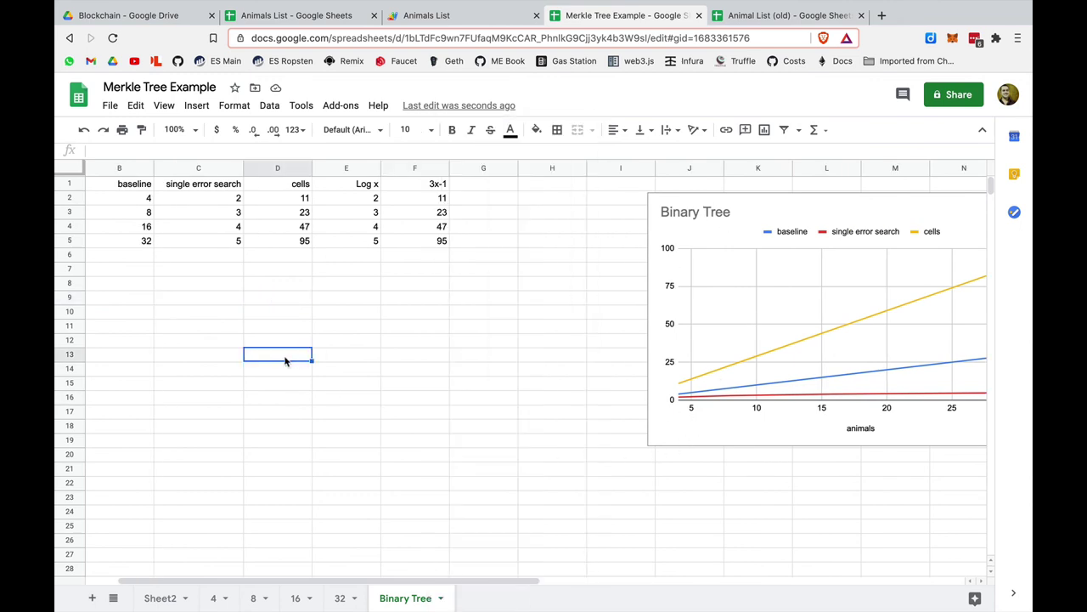
drag(722, 203, 533, 190)
click(325, 299)
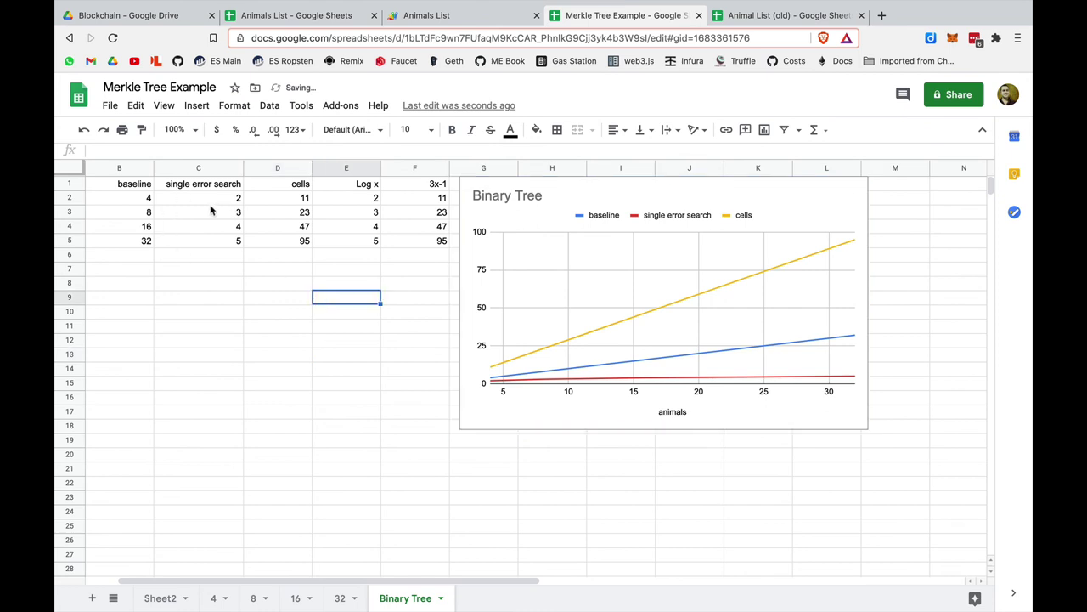
- Review the table's baselines 4, 8, 16, 32, single-error search 2 and cells 11
click(137, 202)
click(136, 210)
click(137, 225)
click(136, 242)
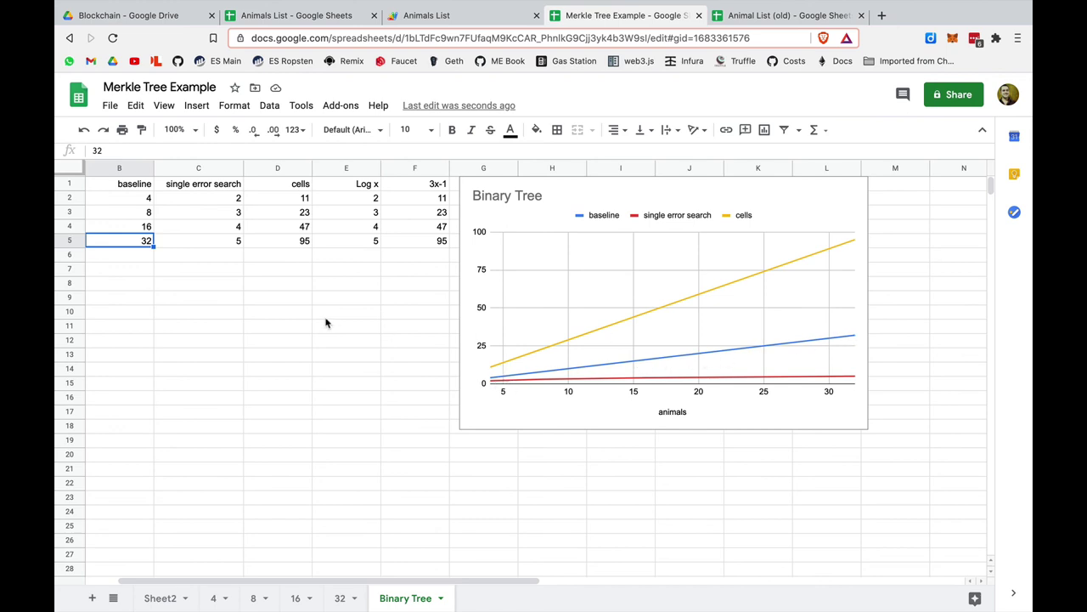
click(214, 202)
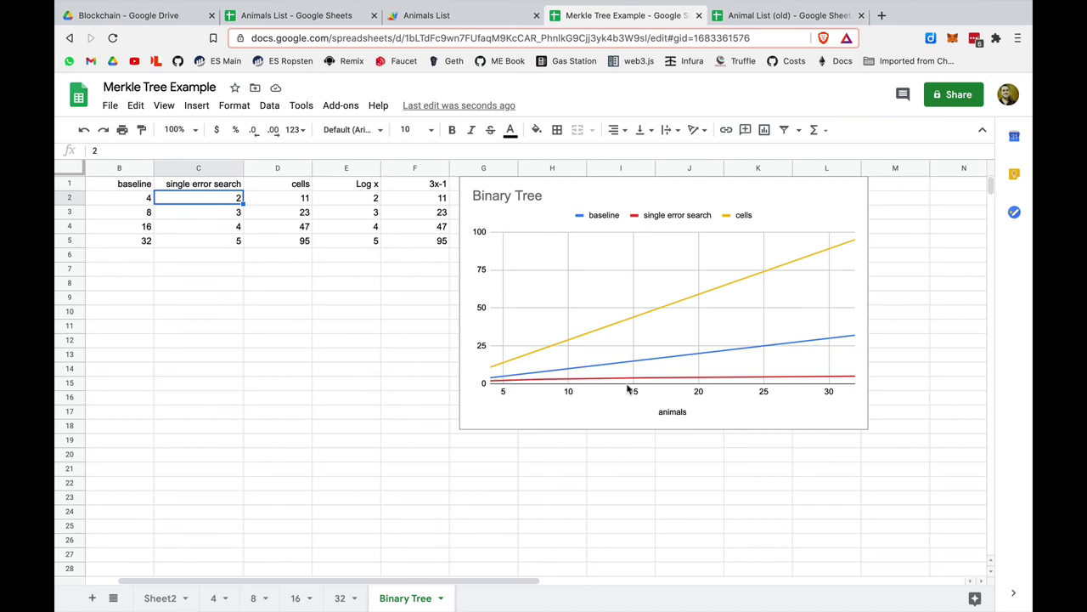
click(297, 200)
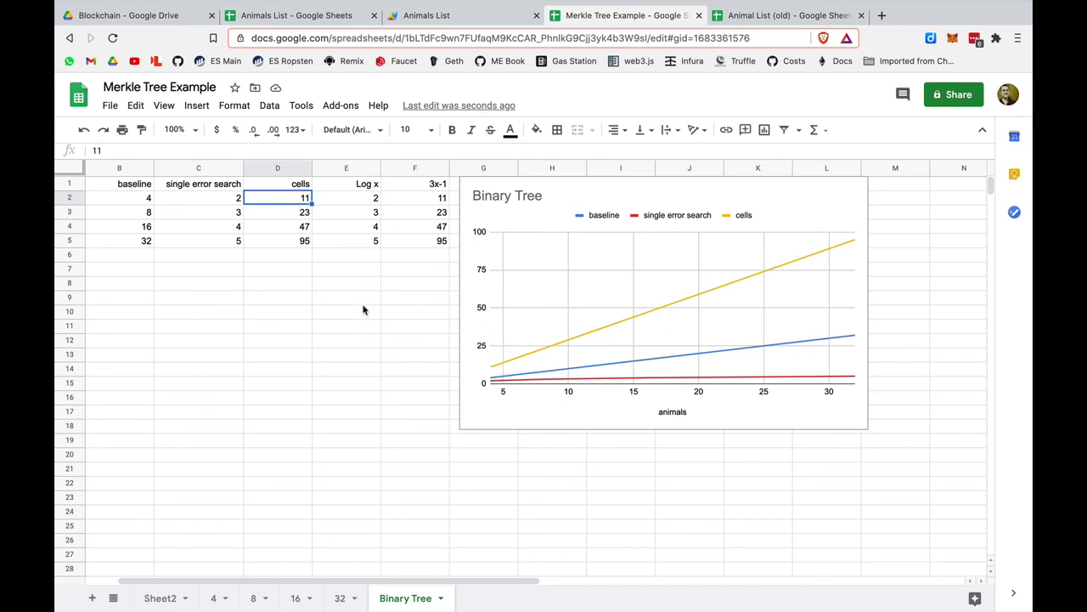
click(389, 313)
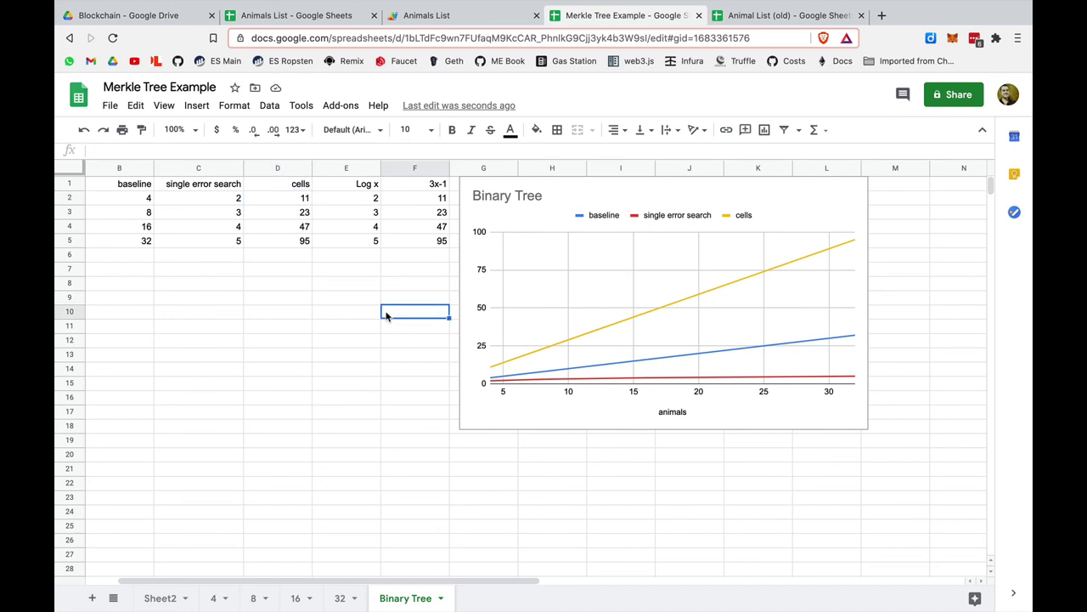
click(360, 201)
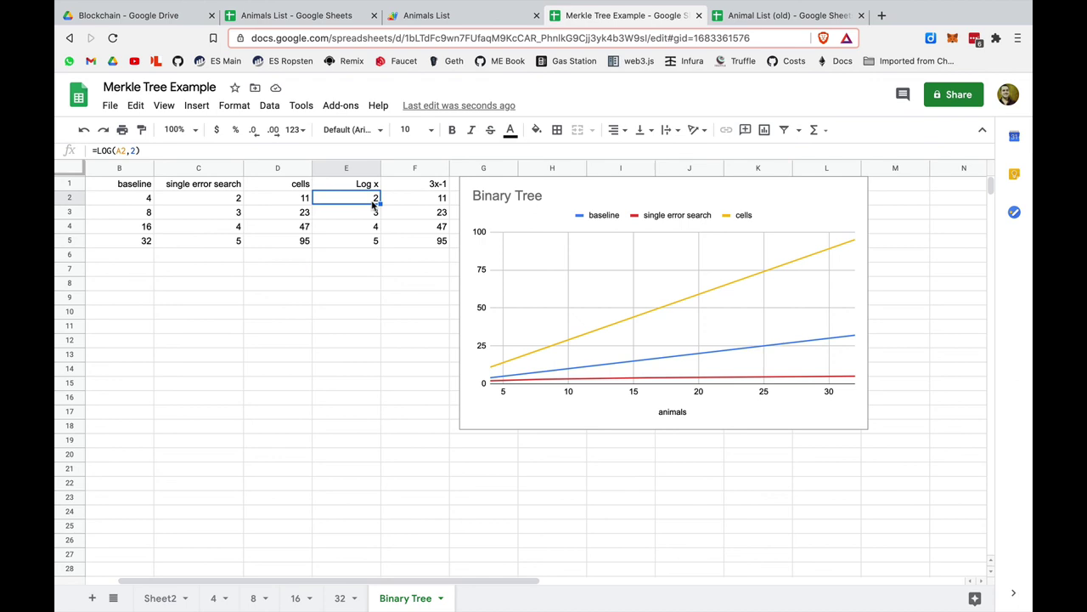
click(423, 199)
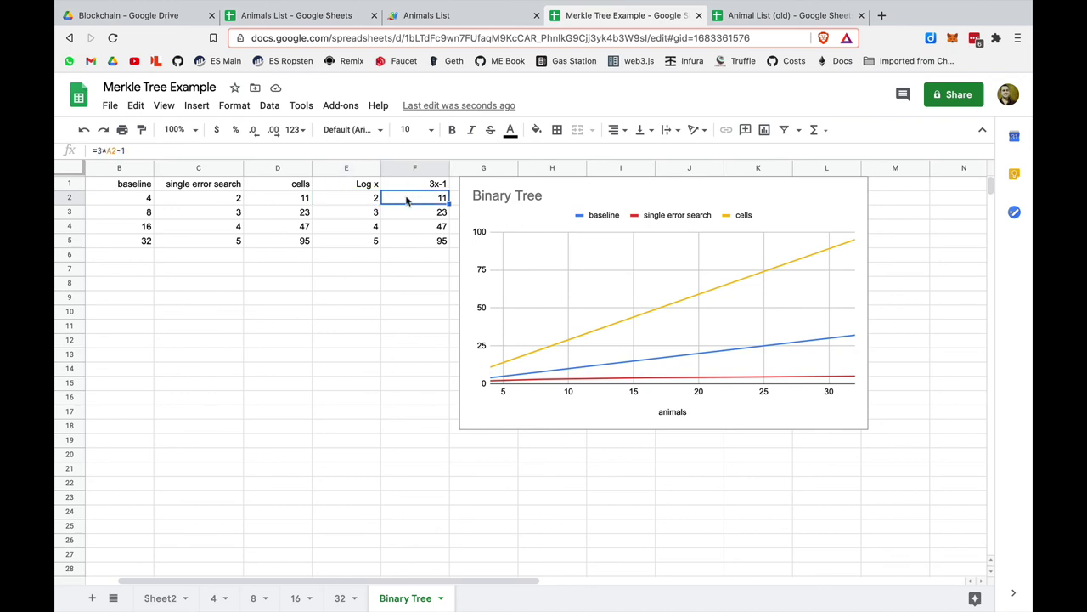
click(363, 199)
click(363, 186)
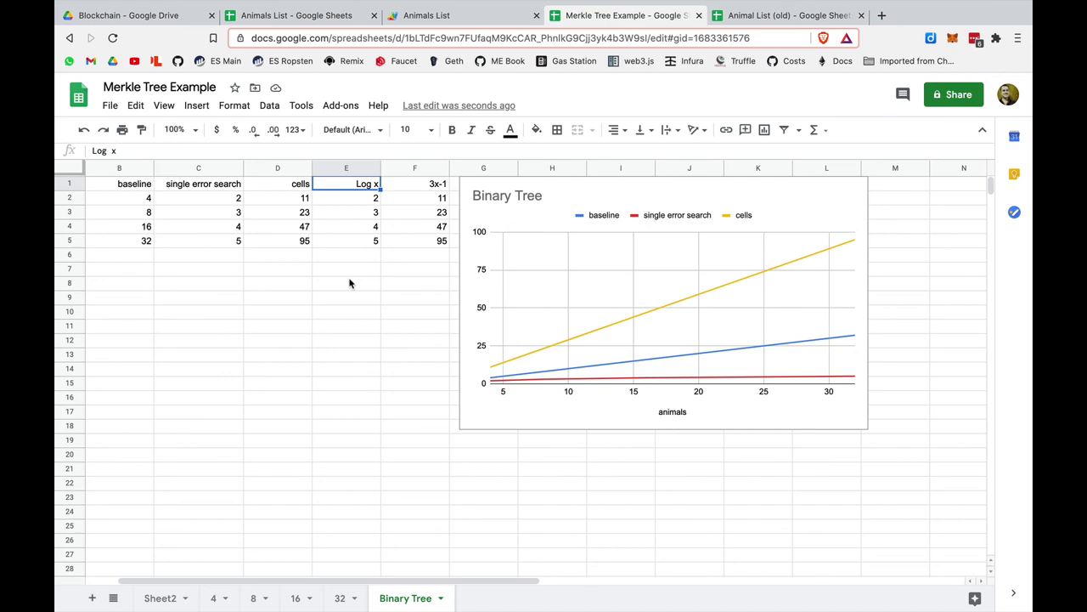
click(425, 199)
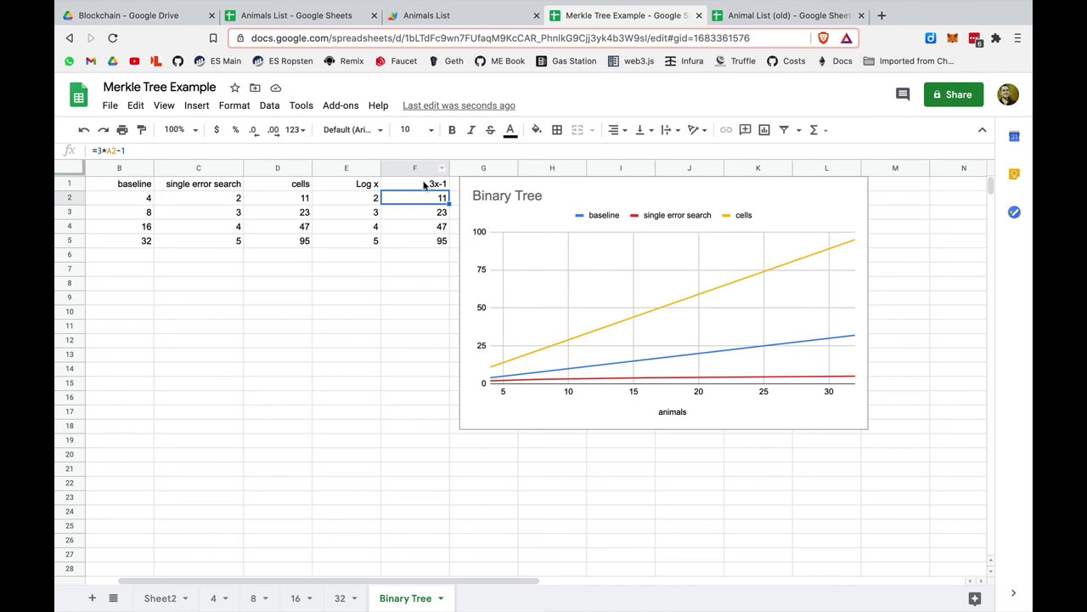
click(427, 186)
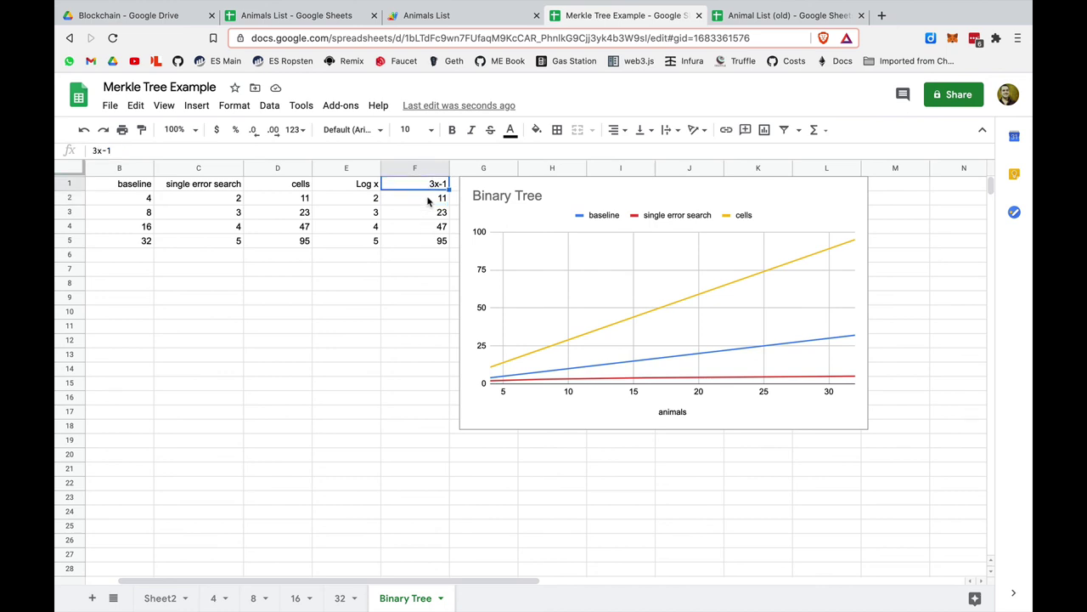